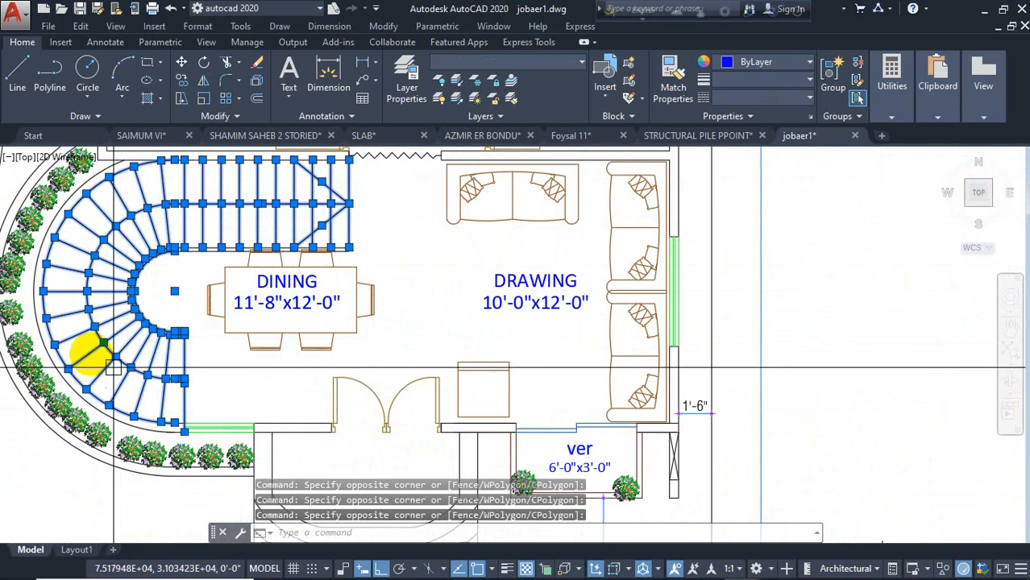
Copy the selected curved staircase from the floor plan into the two adjacent beam layouts, aligning it by the veranda's lower corner
{"action": "middle_click_drag", "start_coordinate": [430, 369], "coordinate": [346, 270]}
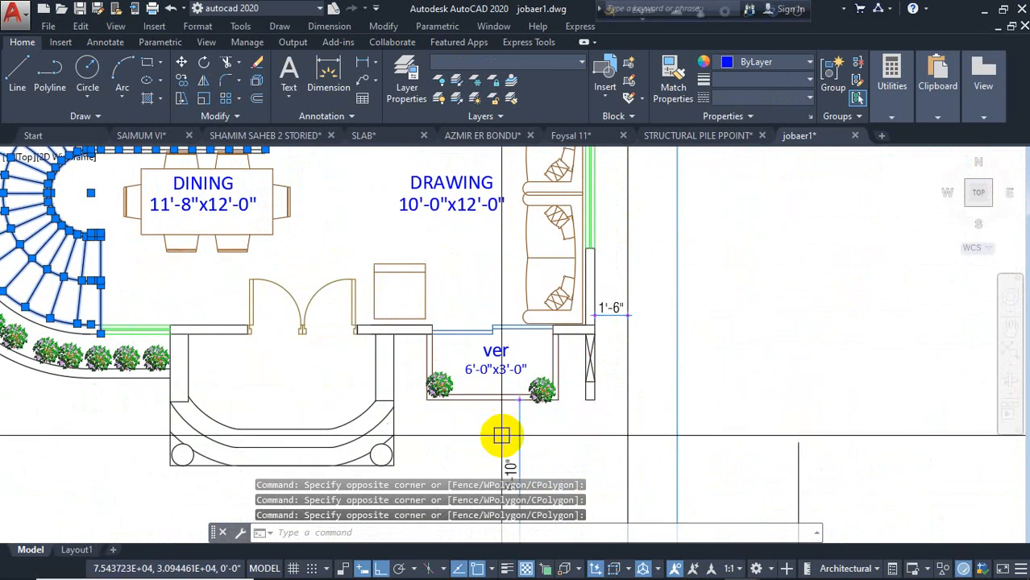
{"action": "type", "text": "o"}
{"action": "key", "text": "Return"}
{"action": "scroll", "coordinate": [280, 391], "scroll_direction": "down", "scroll_amount": 6}
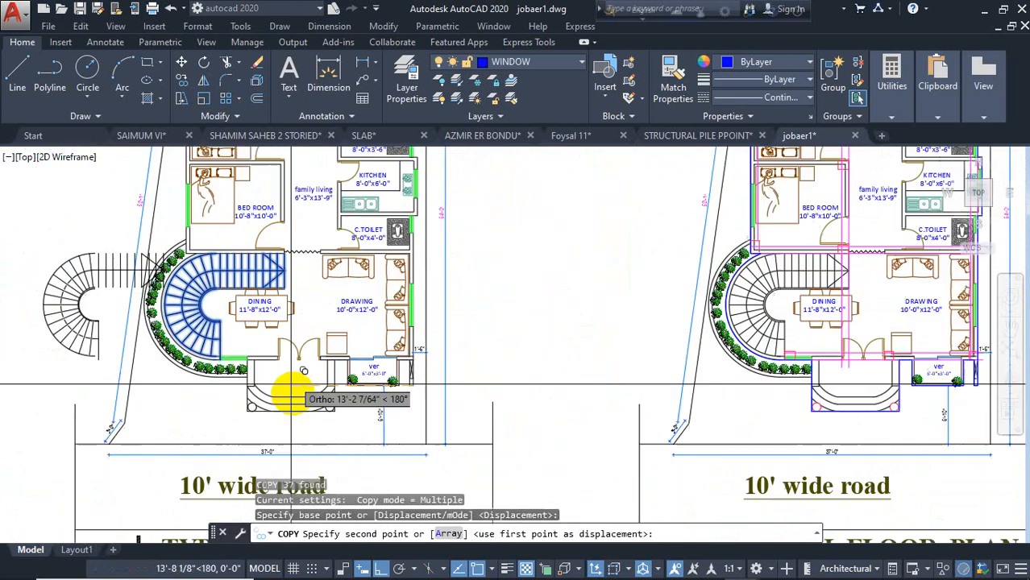
{"action": "scroll", "coordinate": [500, 347], "scroll_direction": "up", "scroll_amount": 8}
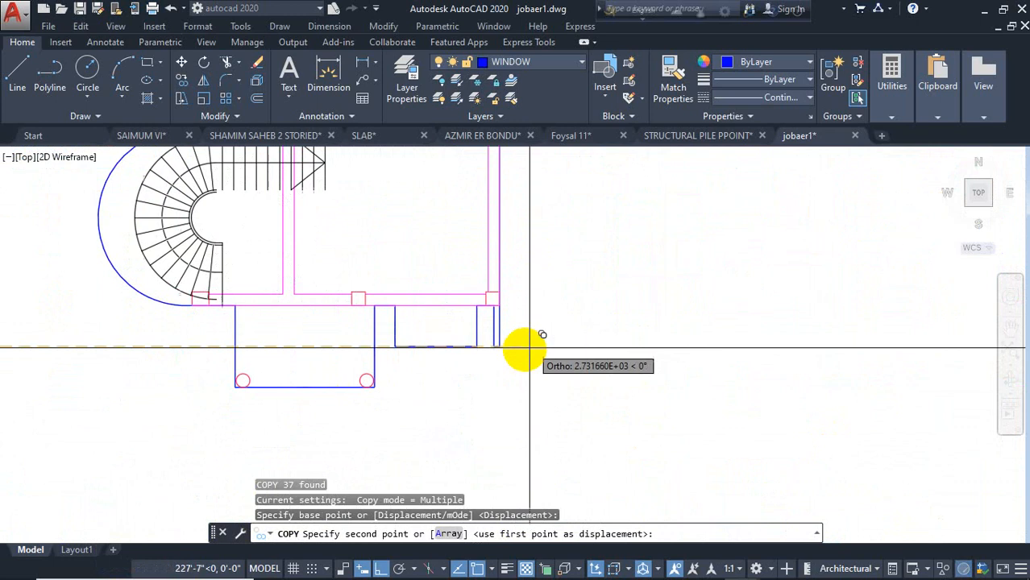
{"action": "left_click", "coordinate": [500, 347]}
{"action": "scroll", "coordinate": [357, 334], "scroll_direction": "down", "scroll_amount": 3}
{"action": "scroll", "coordinate": [299, 329], "scroll_direction": "up", "scroll_amount": 6}
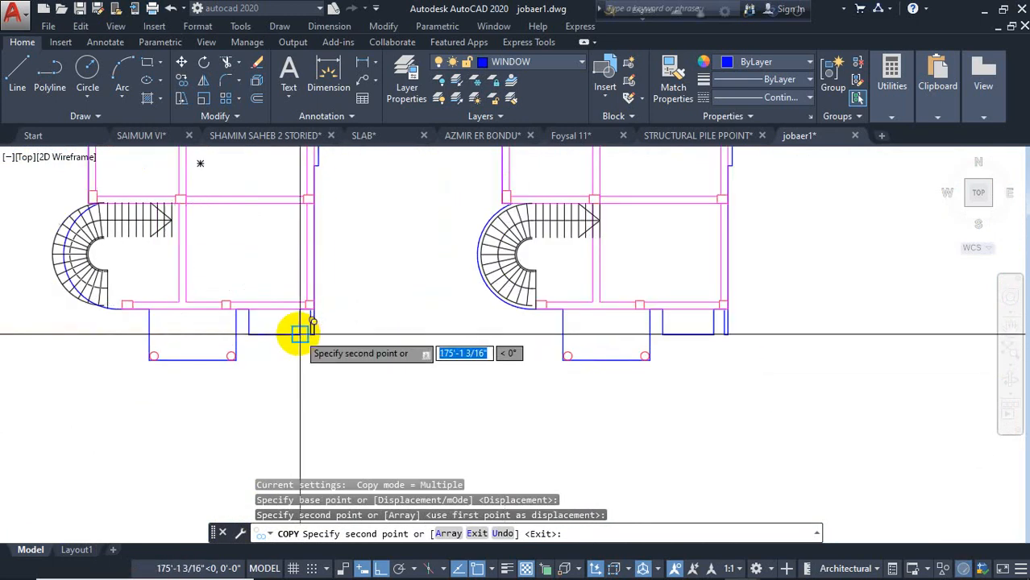
{"action": "scroll", "coordinate": [345, 339], "scroll_direction": "down", "scroll_amount": 4}
{"action": "key", "text": "Escape"}
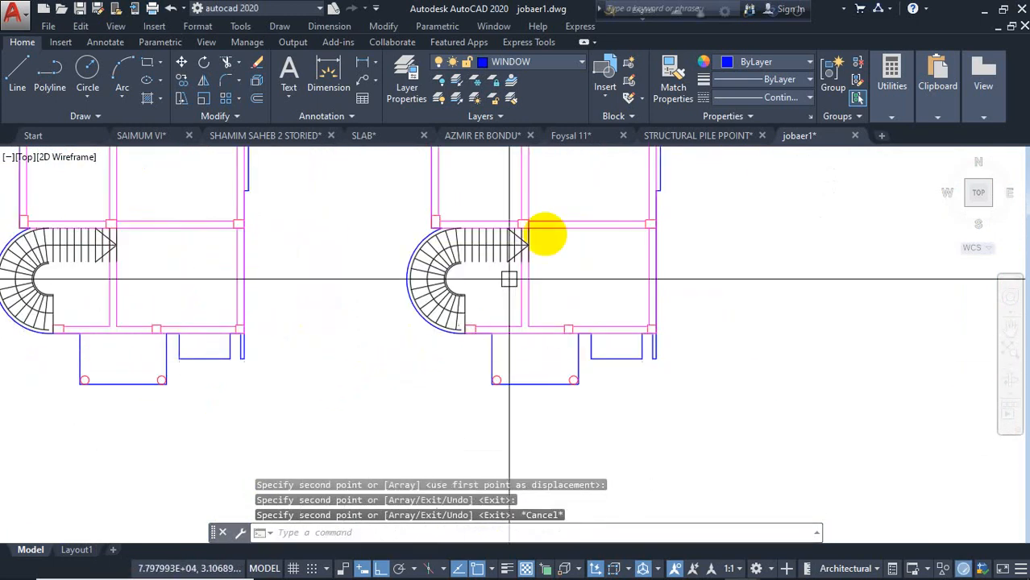
{"action": "scroll", "coordinate": [545, 232], "scroll_direction": "up", "scroll_amount": 5}
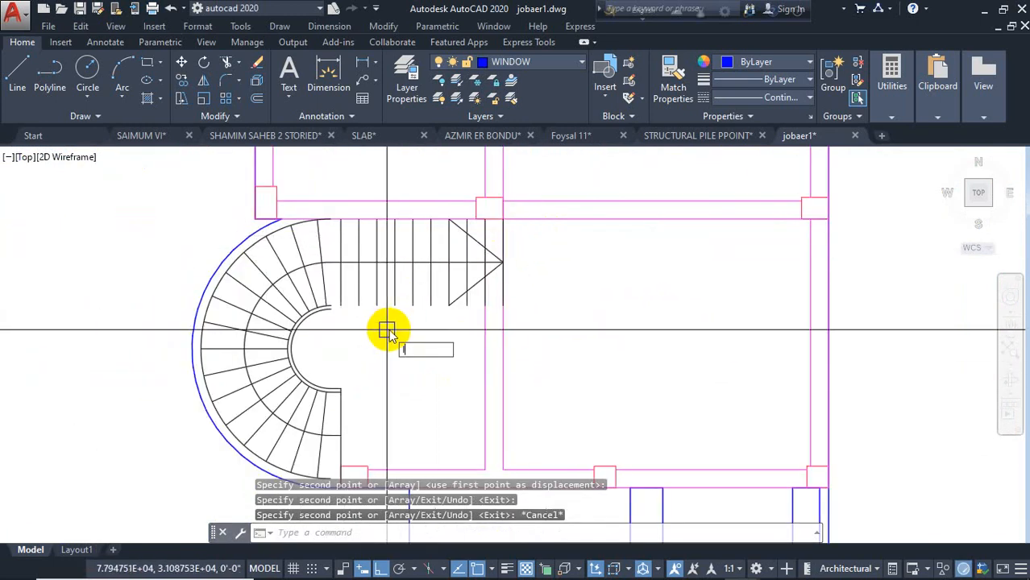
{"action": "type", "text": "l"}
{"action": "key", "text": "Return"}
{"action": "scroll", "coordinate": [352, 296], "scroll_direction": "up", "scroll_amount": 4}
{"action": "key", "text": "Escape"}
On layer WAll, draw a line along the straight flight's inner edge from the inner arc's end to the last tread
{"action": "left_click", "coordinate": [544, 62]}
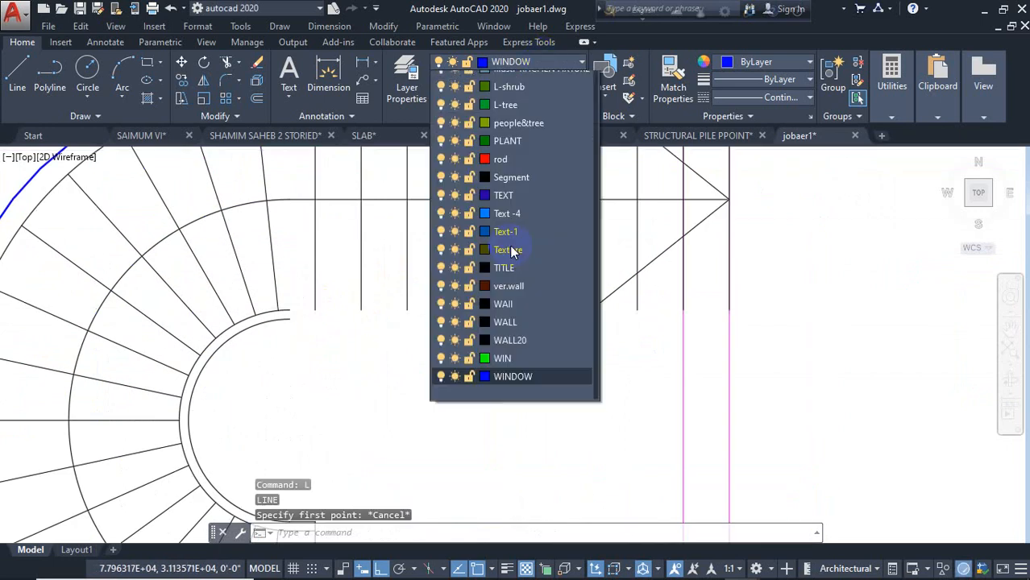
{"action": "left_click", "coordinate": [508, 479]}
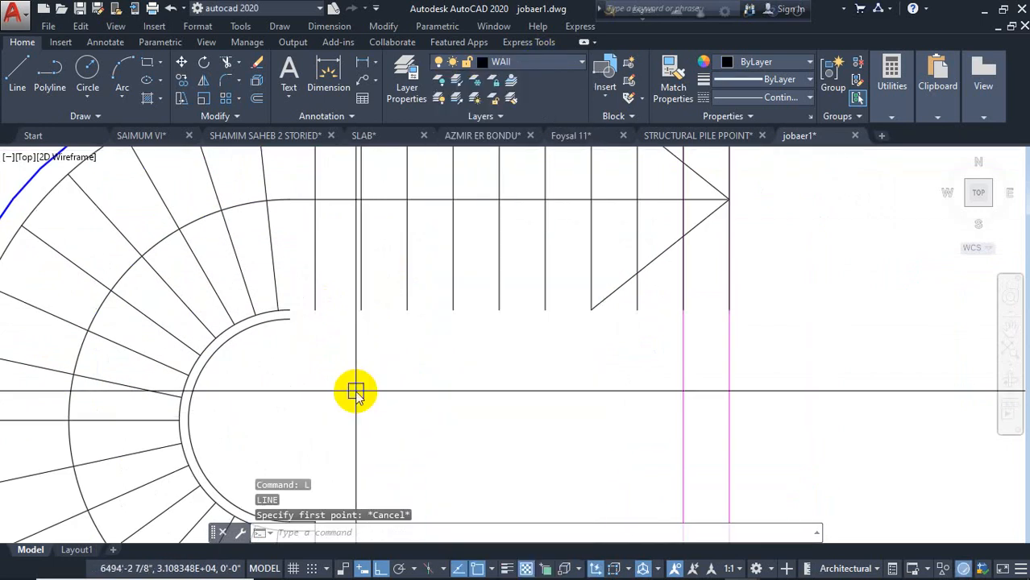
{"action": "type", "text": "l"}
{"action": "key", "text": "Return"}
{"action": "left_click", "coordinate": [289, 310]}
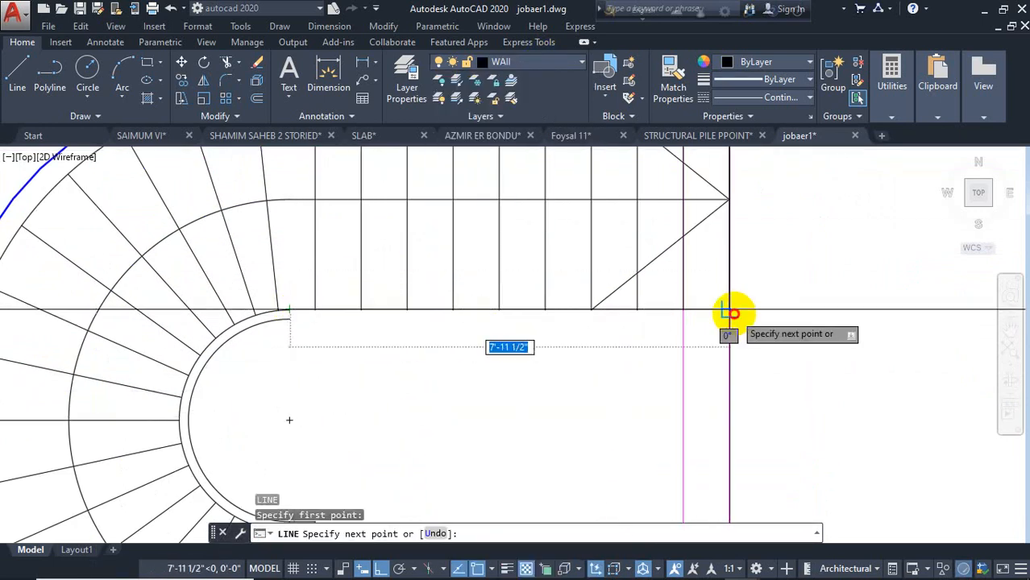
{"action": "left_click", "coordinate": [730, 310]}
{"action": "key", "text": "Return"}
Offset the new stair edge line by 2 inches towards the stairwell
{"action": "type", "text": "o"}
{"action": "key", "text": "Return"}
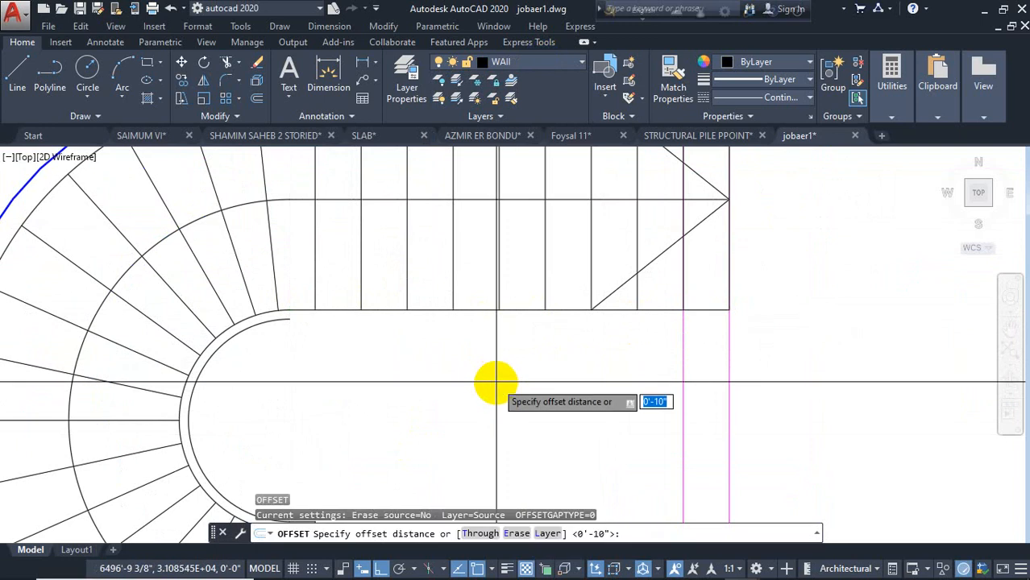
{"action": "type", "text": "2"}
{"action": "key", "text": "Return"}
{"action": "left_click", "coordinate": [405, 304]}
{"action": "left_click", "coordinate": [413, 350]}
{"action": "scroll", "coordinate": [472, 282], "scroll_direction": "down", "scroll_amount": 5}
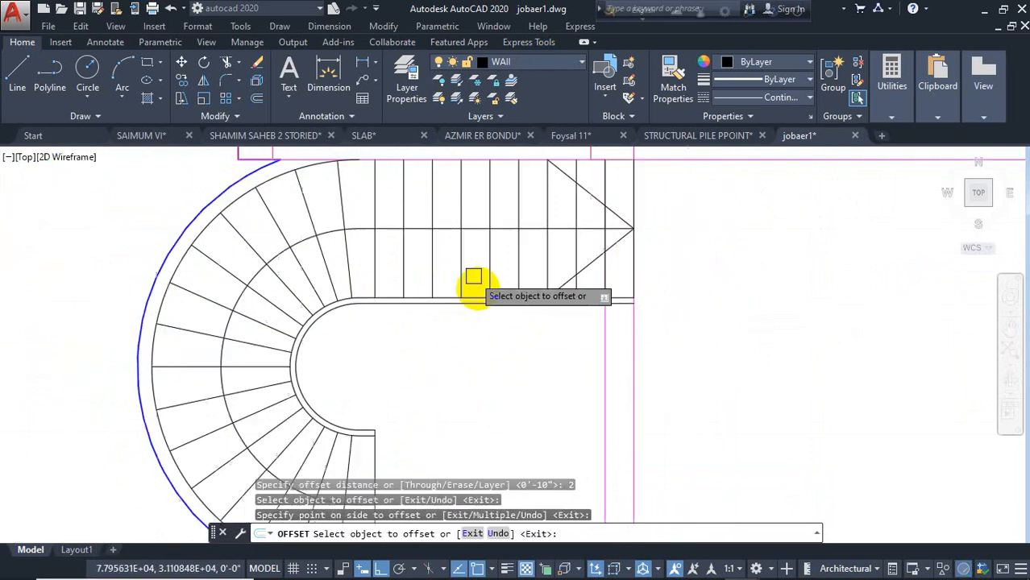
{"action": "scroll", "coordinate": [439, 399], "scroll_direction": "up", "scroll_amount": 4}
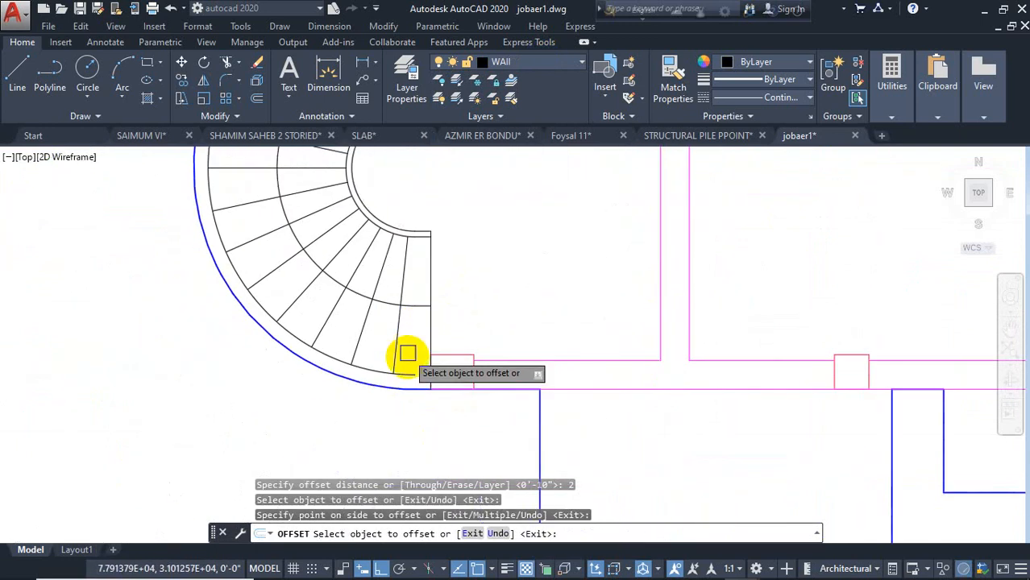
{"action": "key", "text": "Escape"}
Stretch the lower end of the stair's outer arc to the vertical line of the first tread
{"action": "left_click", "coordinate": [411, 374]}
{"action": "left_click", "coordinate": [413, 374]}
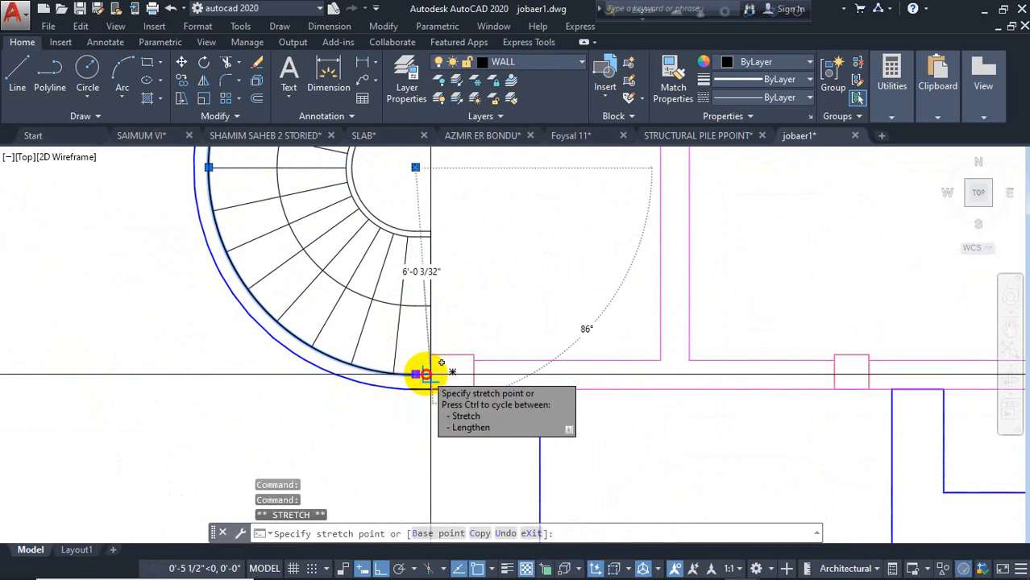
{"action": "key", "text": "Escape"}
{"action": "scroll", "coordinate": [409, 364], "scroll_direction": "down", "scroll_amount": 3}
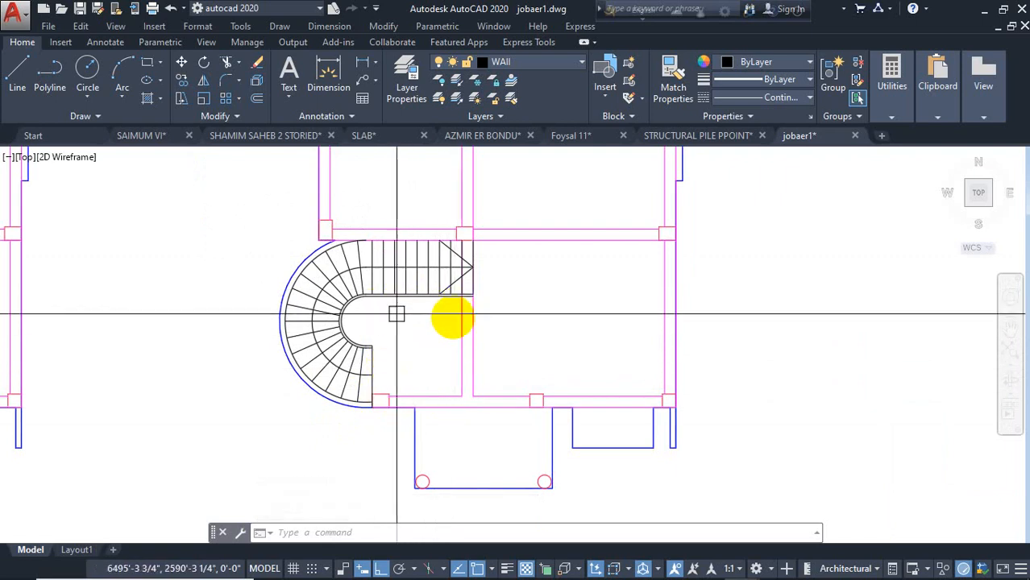
Examine the copied staircase and its inner edge lines against the surrounding beams and columns of the layout
{"action": "scroll", "coordinate": [381, 396], "scroll_direction": "up", "scroll_amount": 4}
{"action": "scroll", "coordinate": [365, 288], "scroll_direction": "down", "scroll_amount": 4}
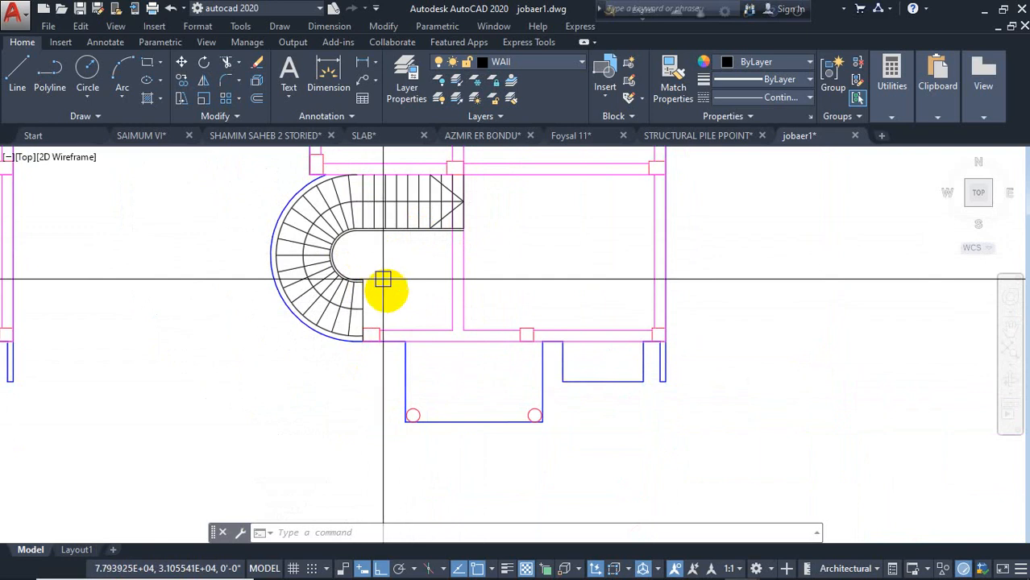
{"action": "scroll", "coordinate": [360, 280], "scroll_direction": "down", "scroll_amount": 4}
{"action": "middle_click_drag", "start_coordinate": [431, 281], "coordinate": [364, 373]}
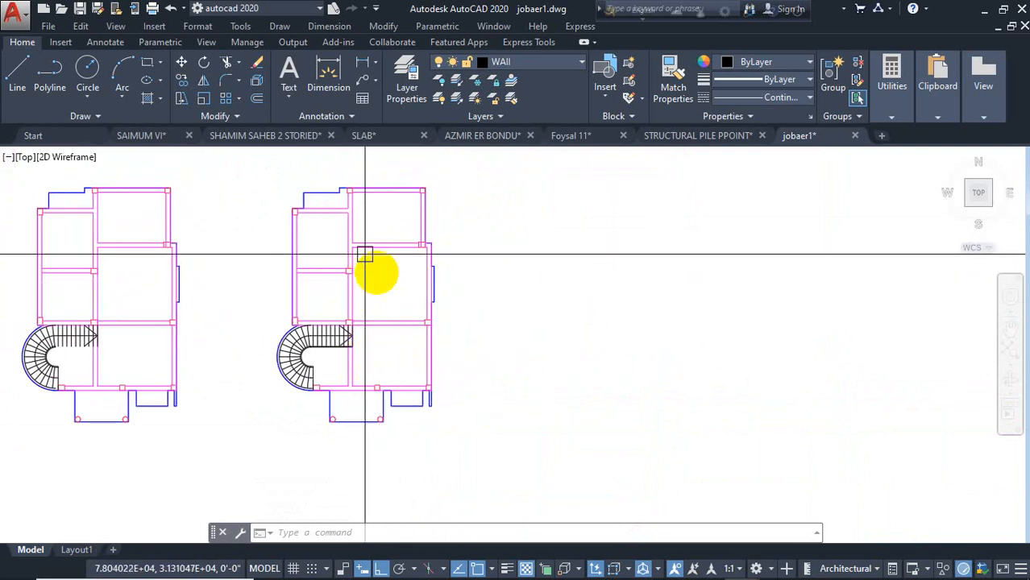
{"action": "scroll", "coordinate": [386, 286], "scroll_direction": "up", "scroll_amount": 2}
{"action": "middle_click_drag", "start_coordinate": [386, 299], "coordinate": [398, 324]}
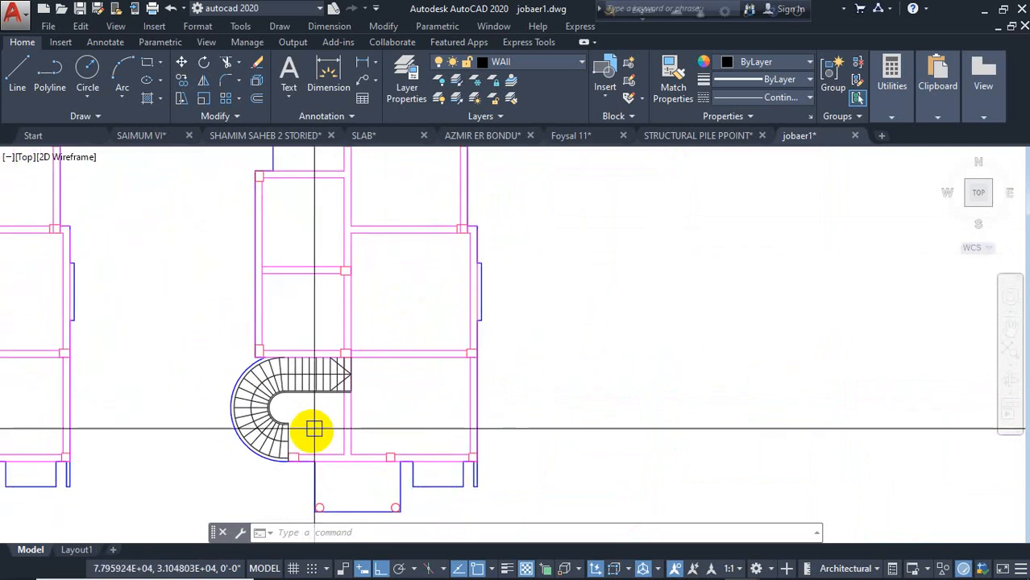
{"action": "scroll", "coordinate": [311, 426], "scroll_direction": "up", "scroll_amount": 3}
{"action": "scroll", "coordinate": [295, 460], "scroll_direction": "up", "scroll_amount": 2}
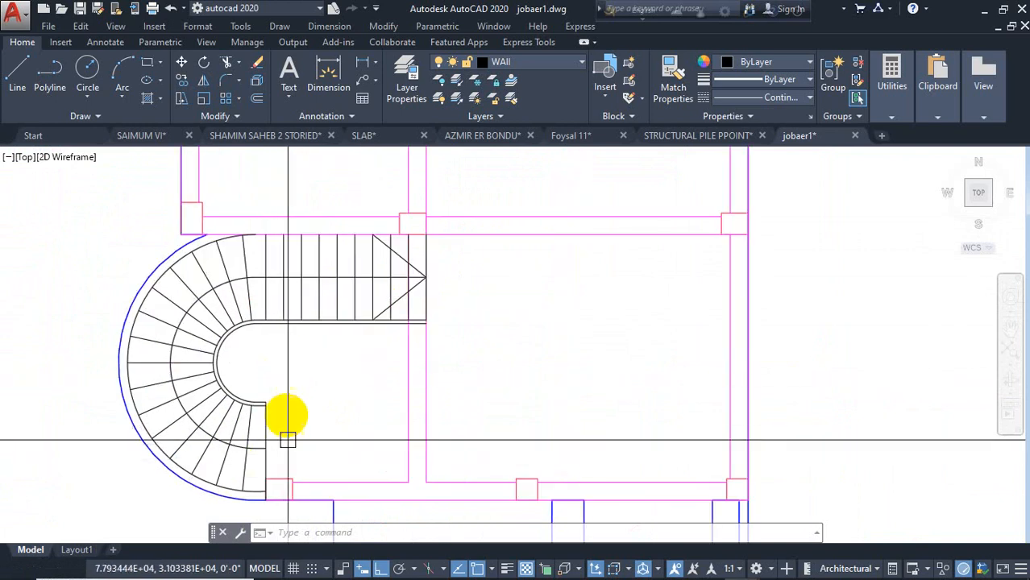
{"action": "scroll", "coordinate": [286, 435], "scroll_direction": "down", "scroll_amount": 2}
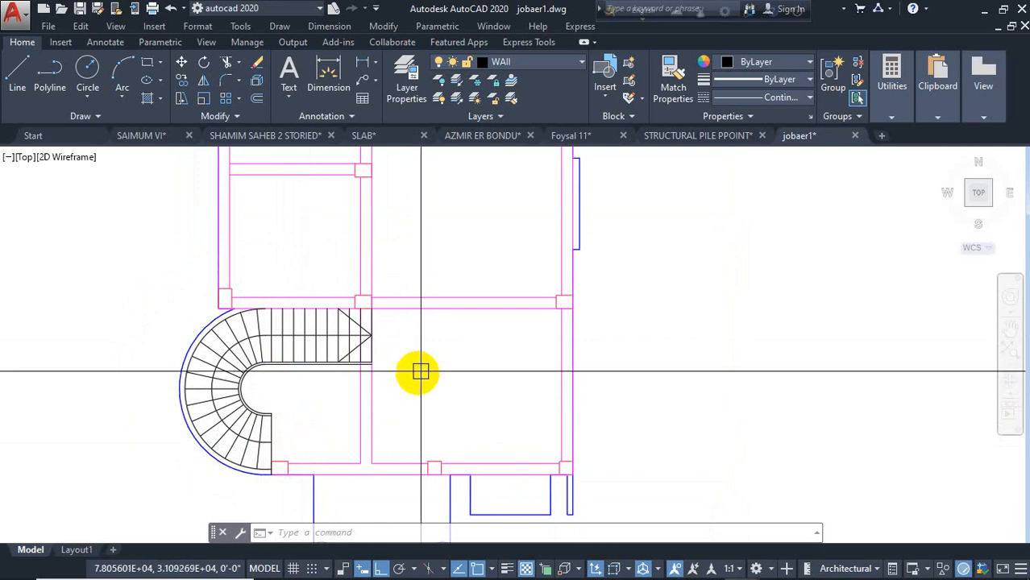
{"action": "scroll", "coordinate": [292, 439], "scroll_direction": "up", "scroll_amount": 2}
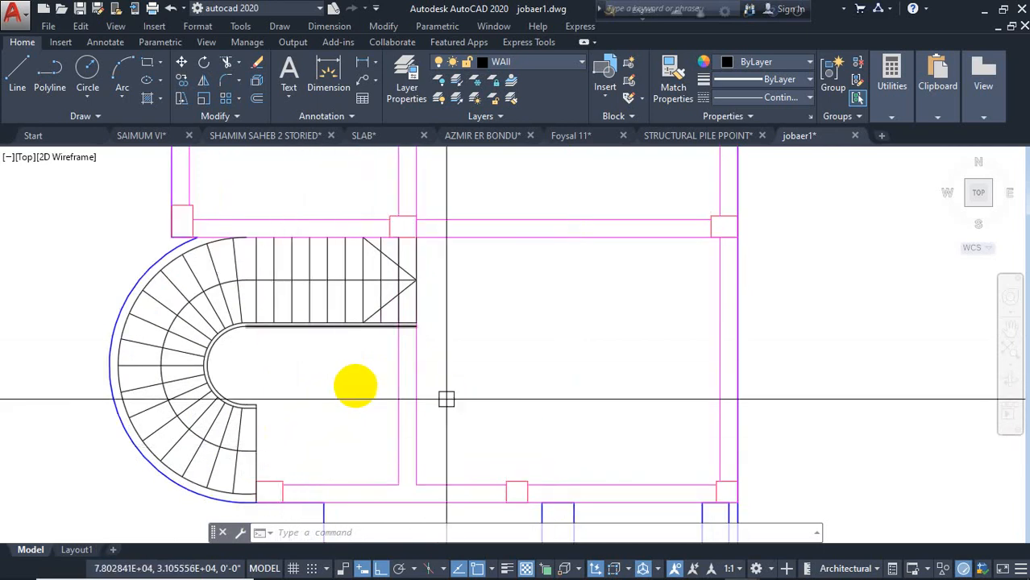
{"action": "scroll", "coordinate": [202, 435], "scroll_direction": "down", "scroll_amount": 2}
{"action": "mouse_move", "coordinate": [384, 271]}
{"action": "middle_mouse_down"}
{"action": "mouse_move", "coordinate": [399, 353]}
{"action": "mouse_move", "coordinate": [417, 330]}
{"action": "middle_mouse_up"}
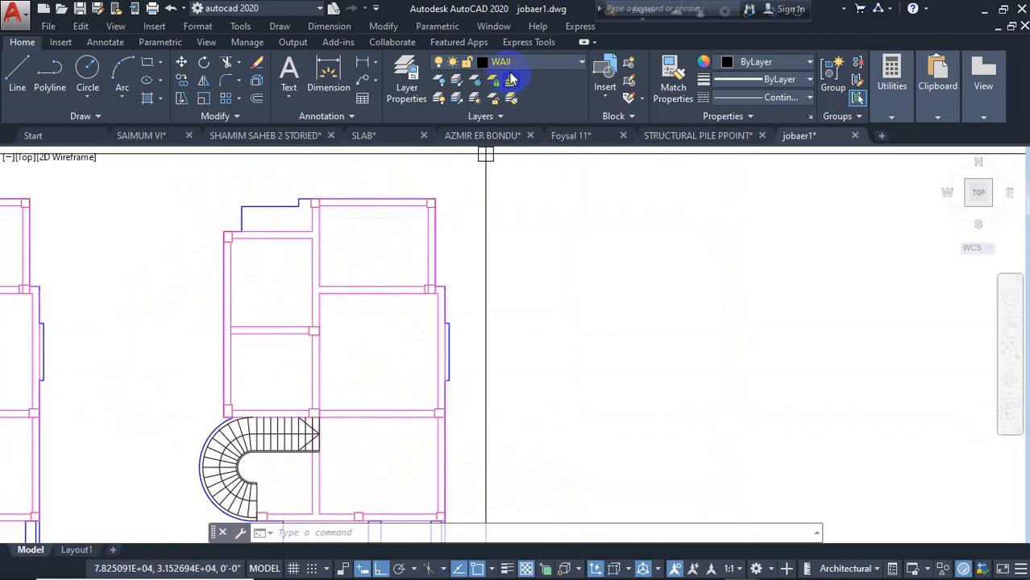
Make rod the current layer
{"action": "left_click", "coordinate": [536, 64]}
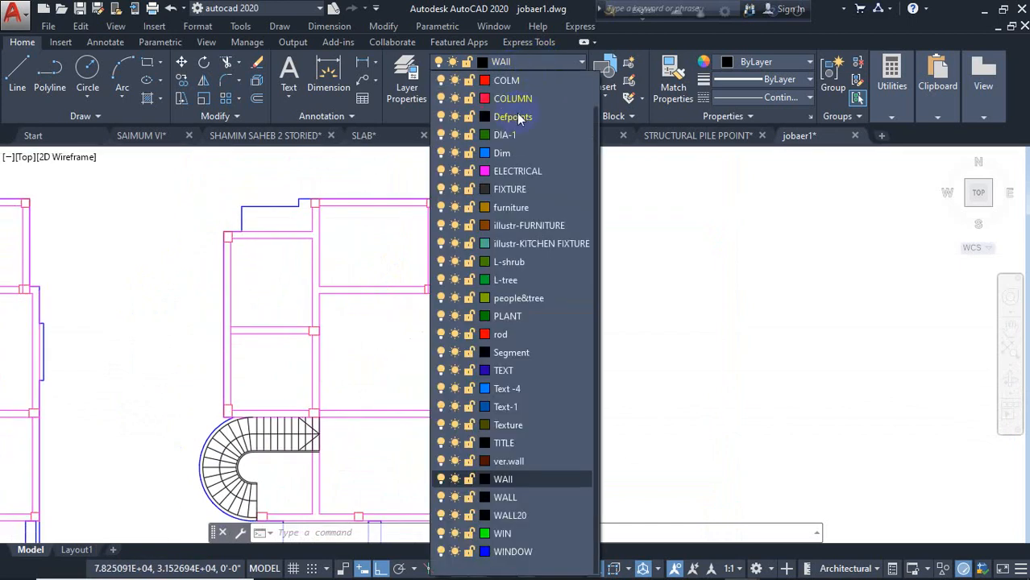
{"action": "left_click", "coordinate": [511, 352]}
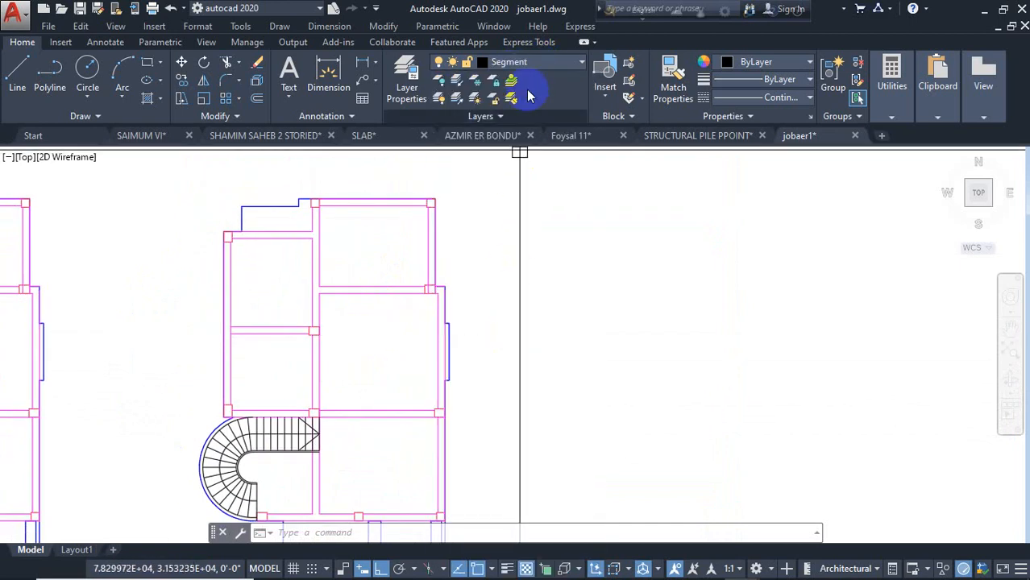
{"action": "left_click", "coordinate": [539, 63]}
{"action": "left_click", "coordinate": [506, 334]}
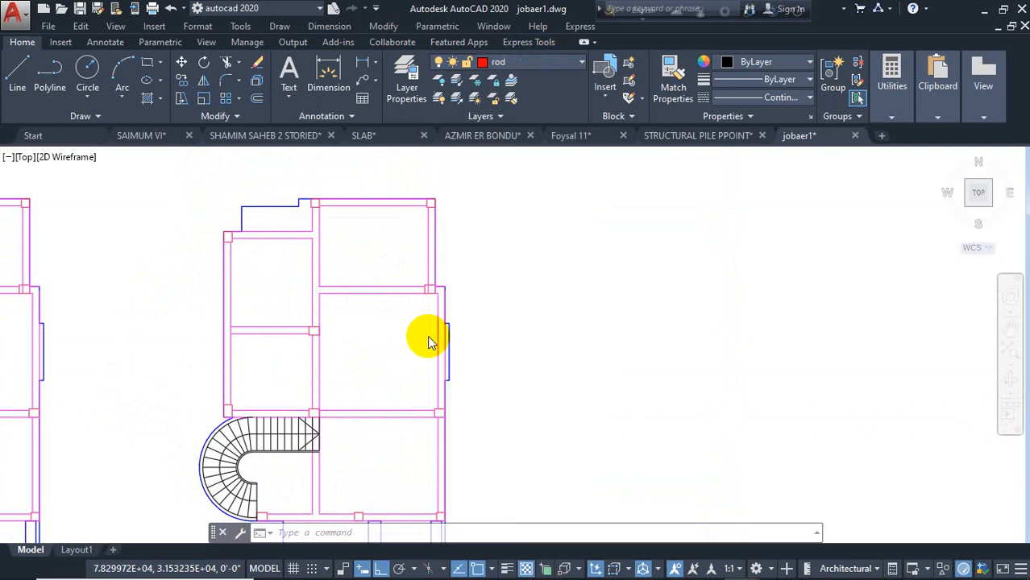
Draw a vertical line about 36'-11" long from the top beam's inner-edge midpoint down to the bottom beam through the wide bays
{"action": "type", "text": "l"}
{"action": "key", "text": "Return"}
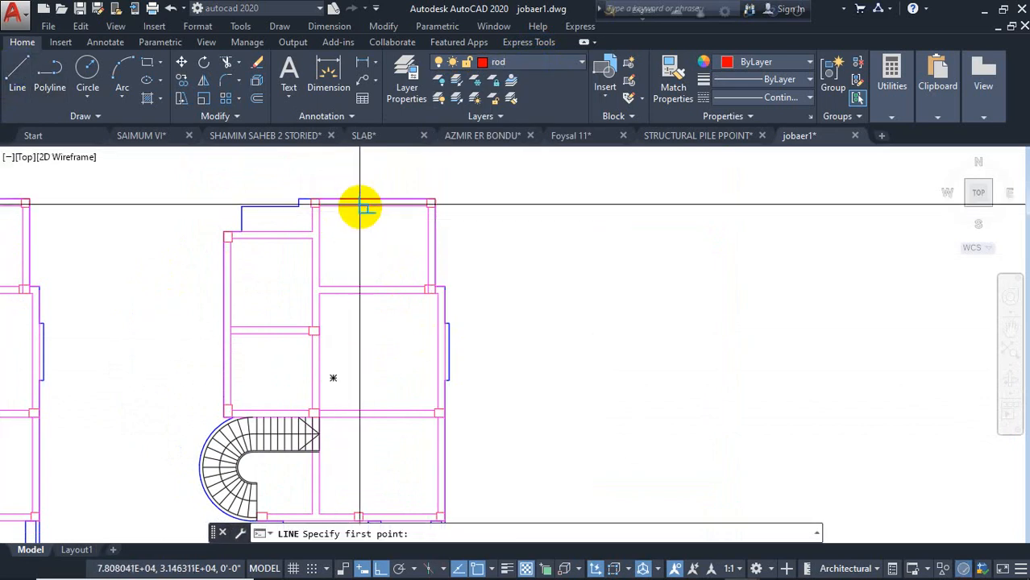
{"action": "left_click", "coordinate": [367, 203]}
{"action": "key", "text": "Return"}
{"action": "key", "text": "Return"}
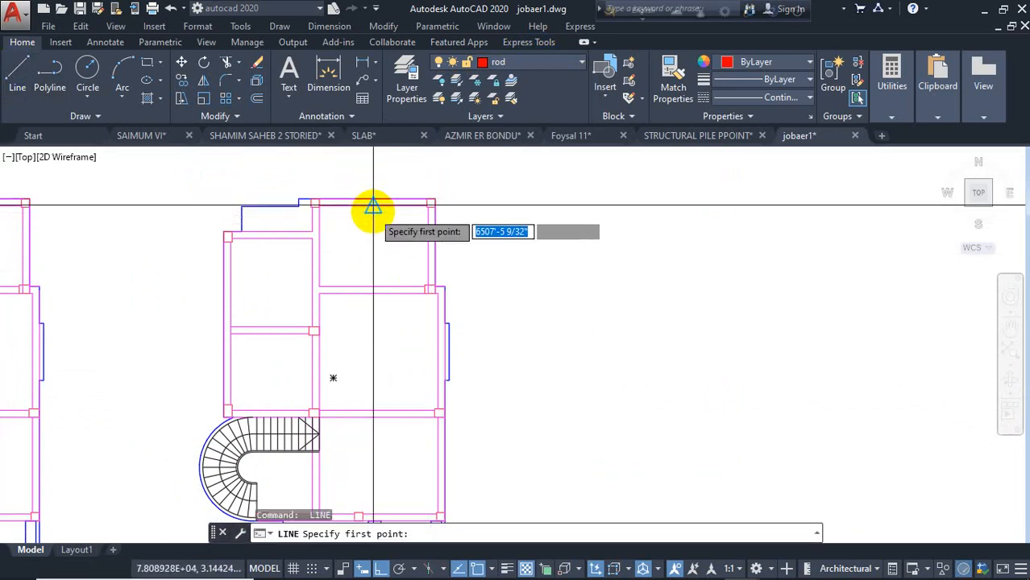
{"action": "left_click", "coordinate": [372, 203]}
{"action": "middle_click_drag", "start_coordinate": [368, 431], "coordinate": [363, 321]}
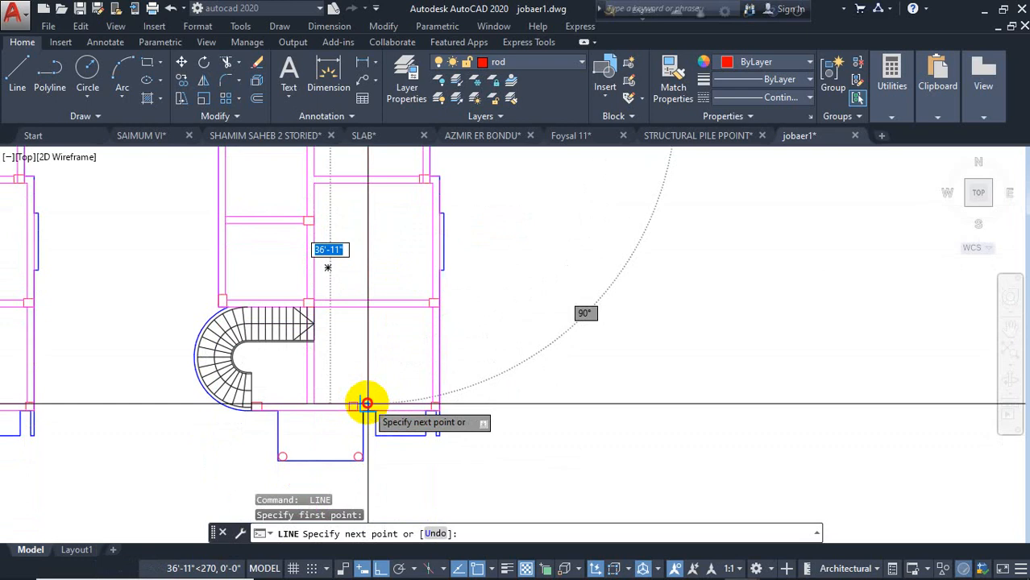
{"action": "left_click", "coordinate": [368, 403]}
{"action": "key", "text": "Return"}
Try a vertical line through the two narrow bays above the staircase, and delete it
{"action": "middle_click_drag", "start_coordinate": [316, 232], "coordinate": [337, 305]}
{"action": "key", "text": "Return"}
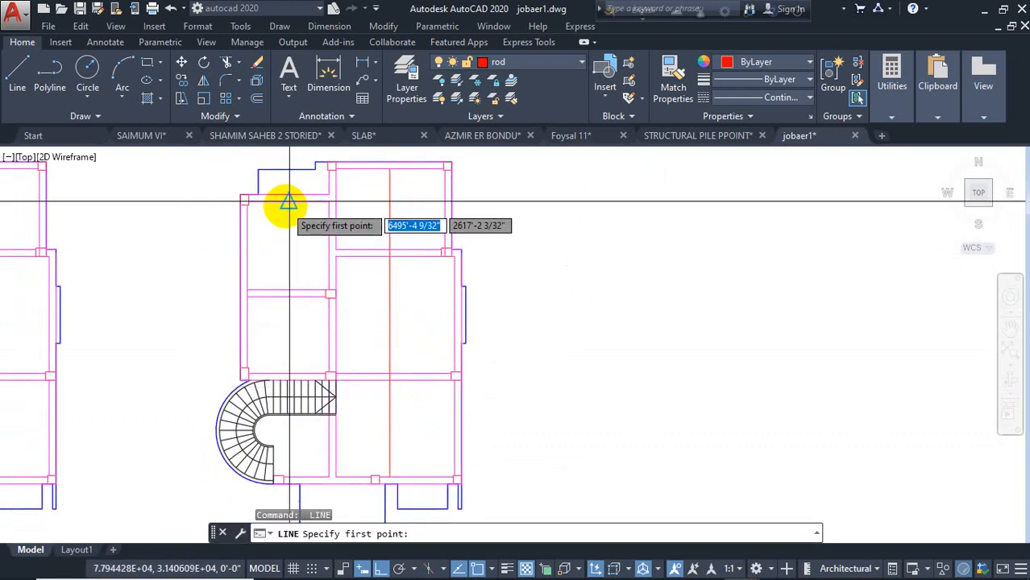
{"action": "left_click", "coordinate": [288, 201]}
{"action": "left_click", "coordinate": [290, 363]}
{"action": "key", "text": "Return"}
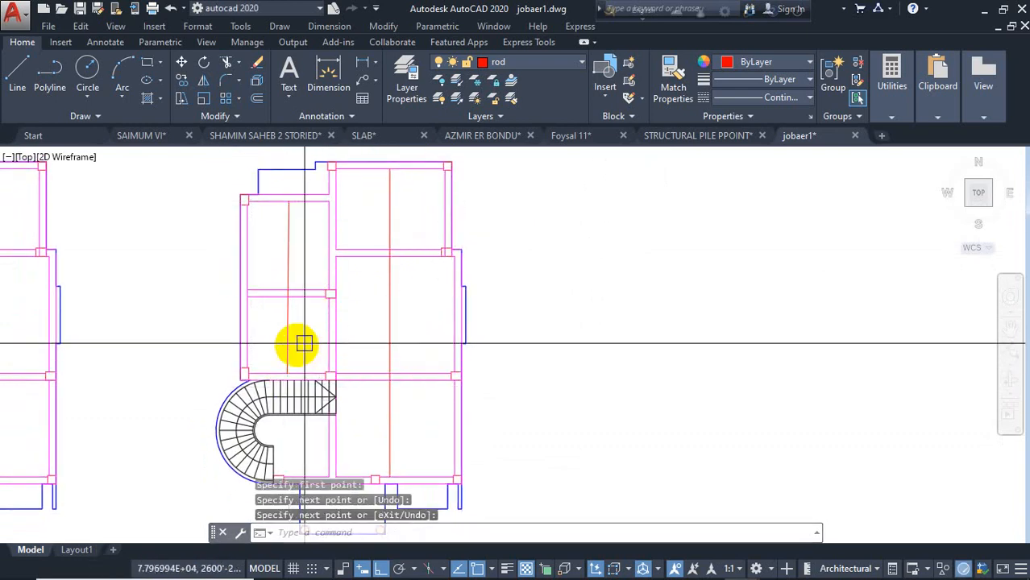
{"action": "left_click", "coordinate": [290, 343]}
{"action": "key", "text": "Delete"}
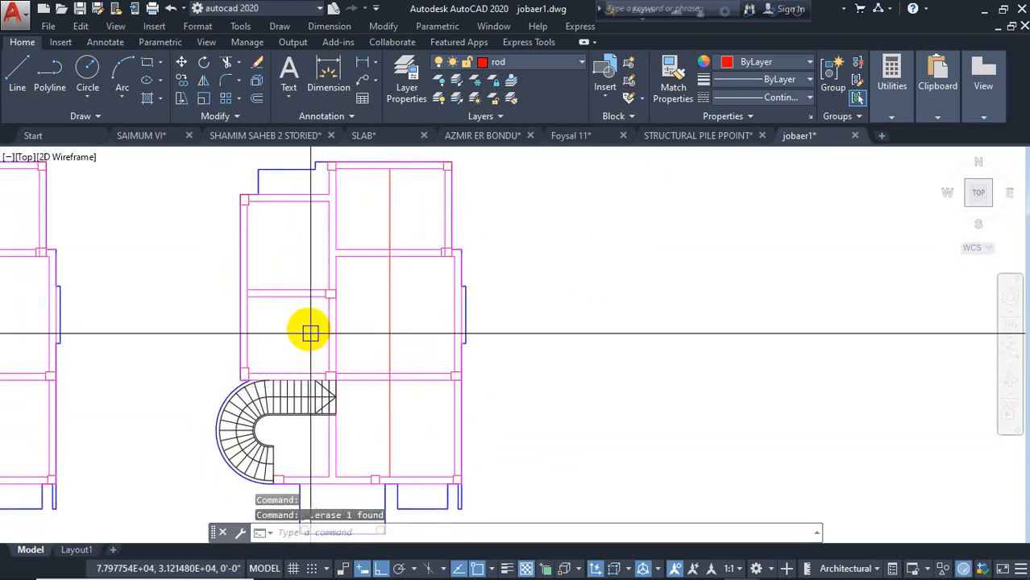
Draw a line about 20'-7" long through the two narrow bays, from the upper beam's inner-edge midpoint to the beam above the staircase
{"action": "type", "text": "l"}
{"action": "key", "text": "Return"}
{"action": "scroll", "coordinate": [272, 201], "scroll_direction": "up", "scroll_amount": 2}
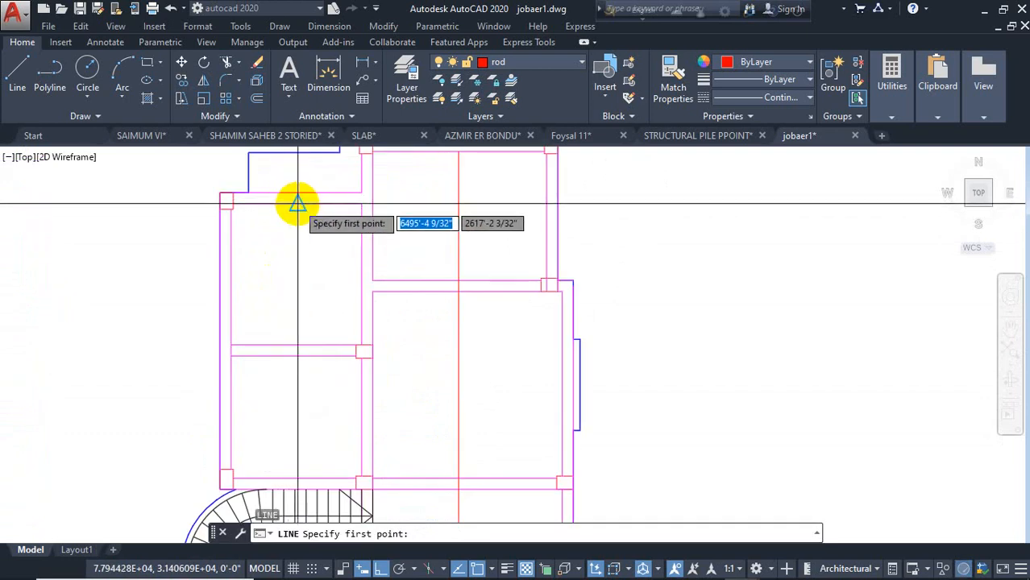
{"action": "left_click", "coordinate": [297, 203]}
{"action": "middle_click_drag", "start_coordinate": [318, 449], "coordinate": [310, 344]}
{"action": "scroll", "coordinate": [281, 387], "scroll_direction": "up", "scroll_amount": 2}
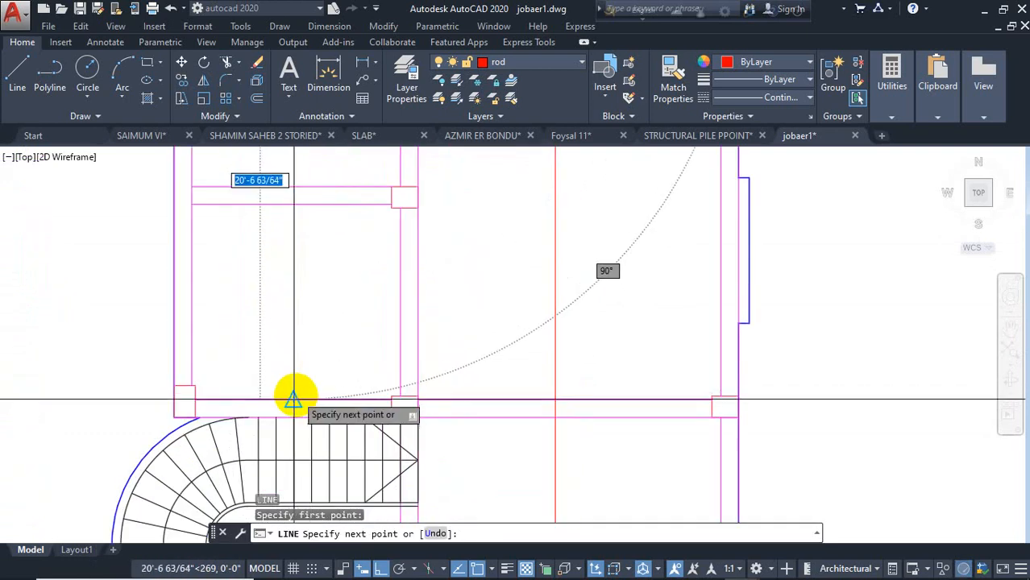
{"action": "left_click", "coordinate": [298, 399]}
{"action": "key", "text": "Return"}
Draw a horizontal line across the wide bay beside the staircase, from its left beam's inner-edge midpoint to the right beam's inner edge
{"action": "scroll", "coordinate": [312, 266], "scroll_direction": "down", "scroll_amount": 5}
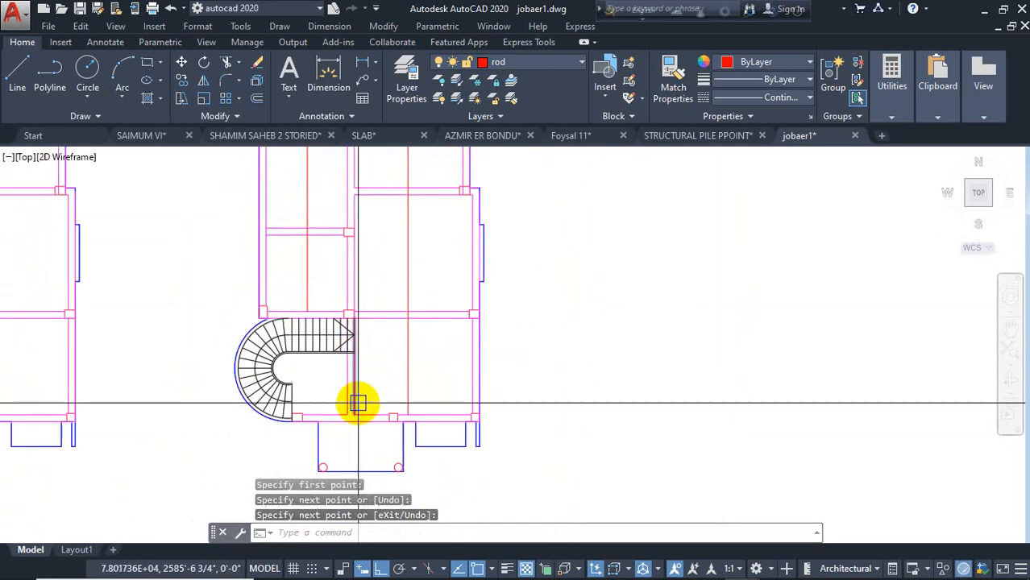
{"action": "scroll", "coordinate": [352, 387], "scroll_direction": "up", "scroll_amount": 3}
{"action": "key", "text": "Return"}
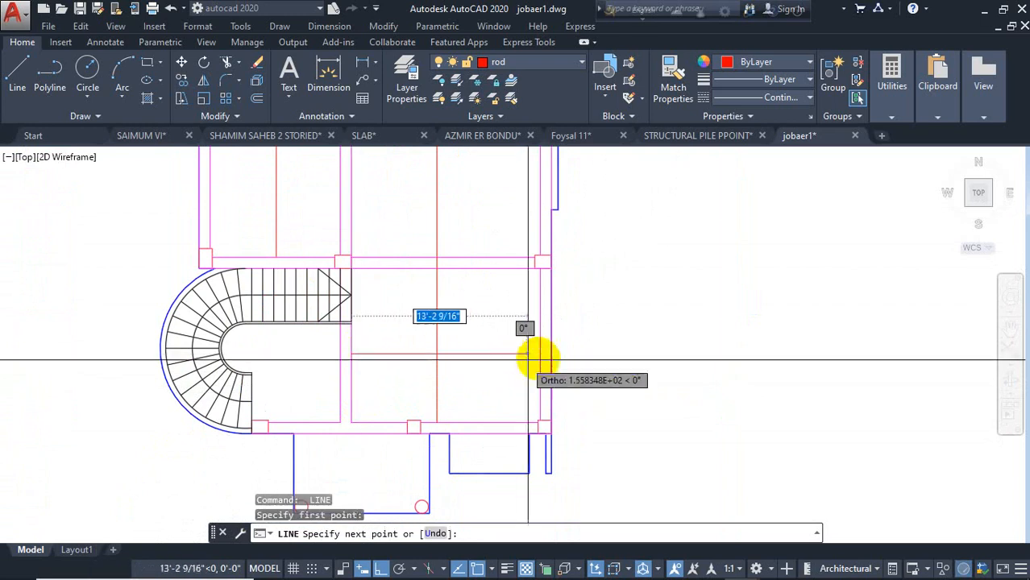
{"action": "left_click", "coordinate": [528, 356]}
{"action": "scroll", "coordinate": [529, 362], "scroll_direction": "up", "scroll_amount": 3}
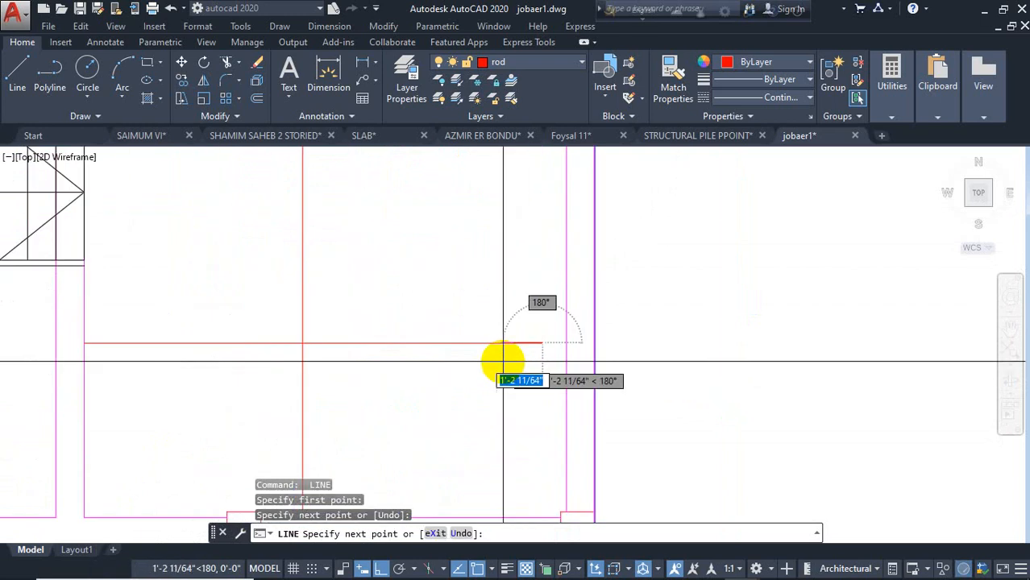
{"action": "key", "text": "ctrl+z"}
{"action": "left_click", "coordinate": [564, 345]}
{"action": "key", "text": "Return"}
{"action": "scroll", "coordinate": [392, 396], "scroll_direction": "down", "scroll_amount": 2}
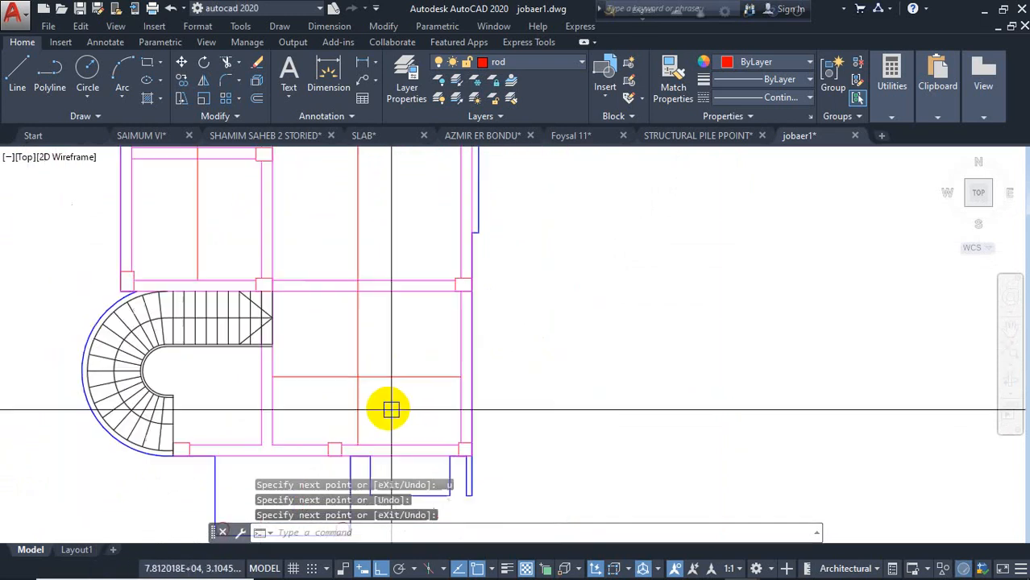
Draw a horizontal line through the narrow and wide bays above the staircase, from the outer left beam's inner edge to the right beam's inner edge
{"action": "middle_click_drag", "start_coordinate": [403, 321], "coordinate": [415, 434]}
{"action": "key", "text": "Return"}
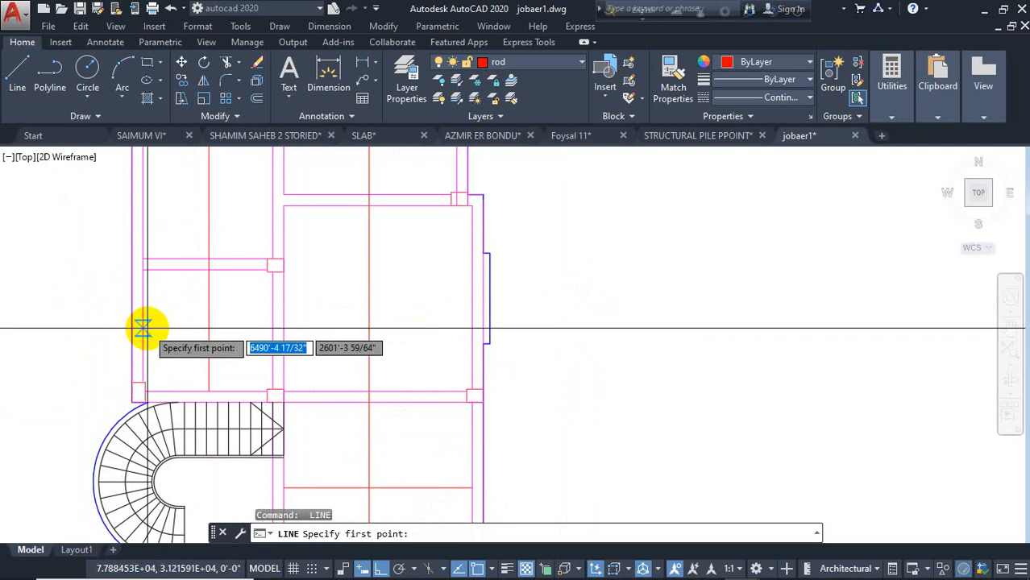
{"action": "left_click", "coordinate": [143, 290]}
{"action": "left_click", "coordinate": [472, 327]}
{"action": "key", "text": "Return"}
Draw horizontal lines across the upper wide bay and the upper narrow bay, each from its left beam's inner-edge midpoint to the opposite beam
{"action": "middle_click_drag", "start_coordinate": [395, 265], "coordinate": [409, 433]}
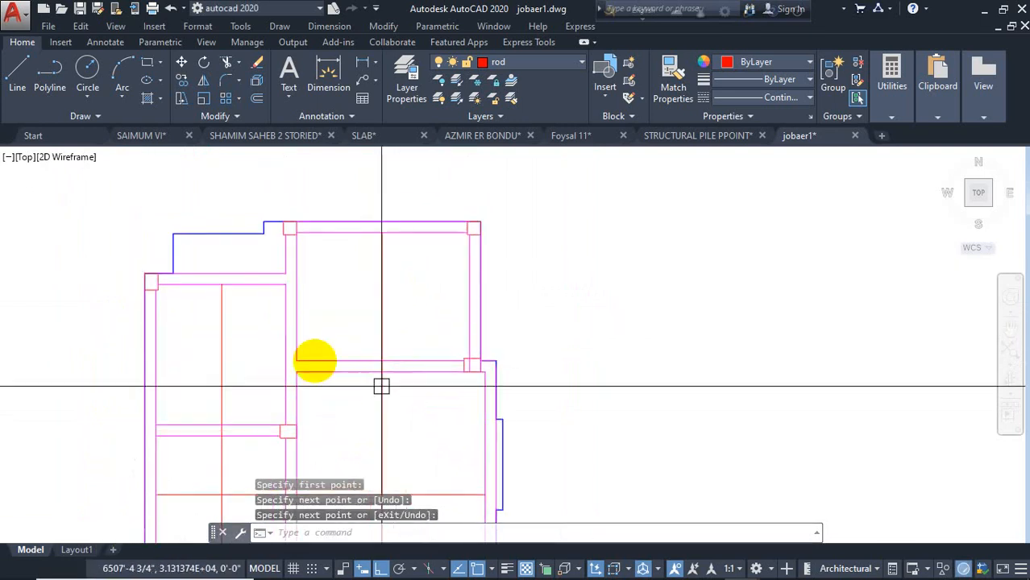
{"action": "key", "text": "Return"}
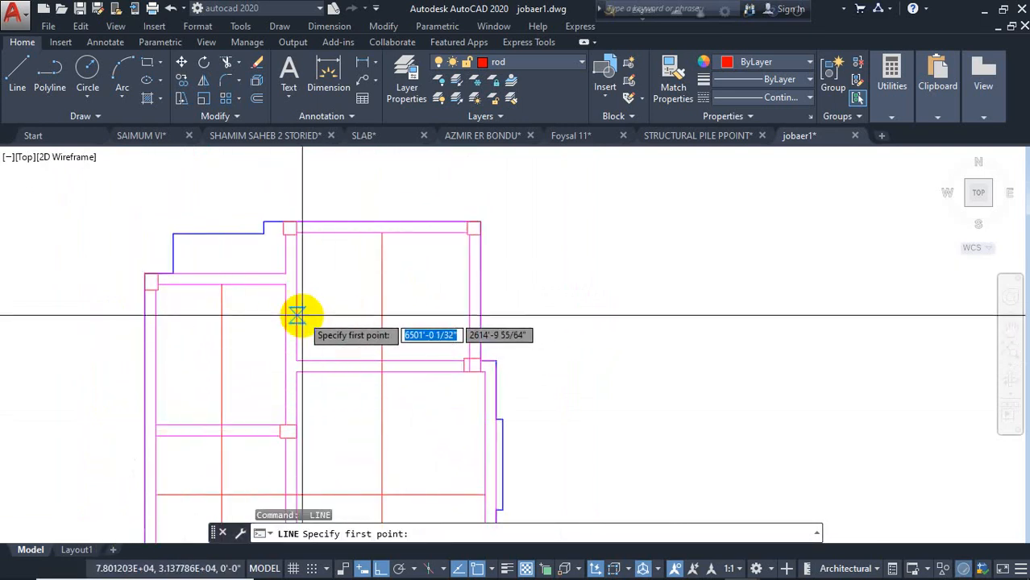
{"action": "left_click", "coordinate": [470, 310]}
{"action": "key", "text": "Return"}
{"action": "key", "text": "Return"}
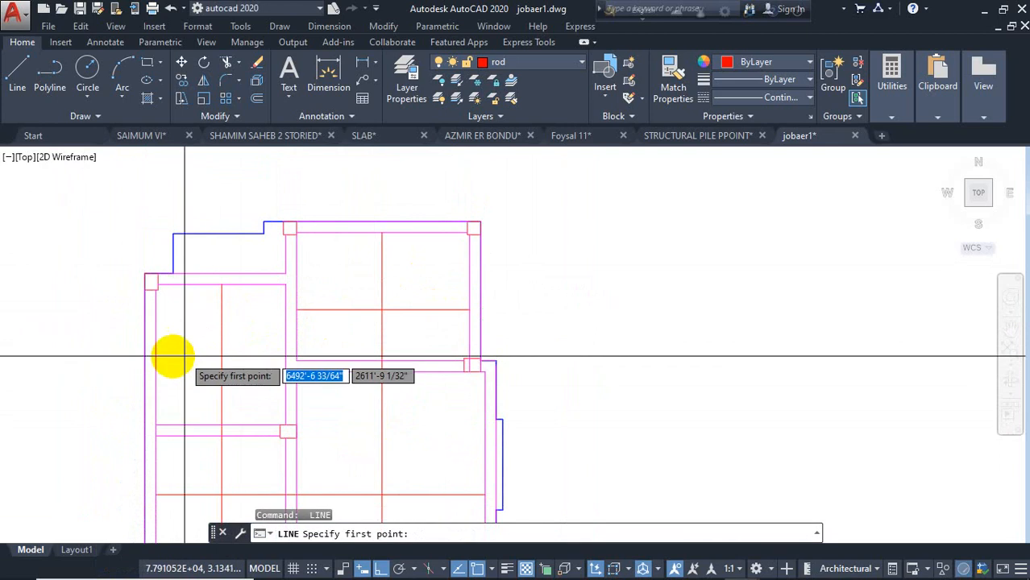
{"action": "left_click", "coordinate": [156, 363]}
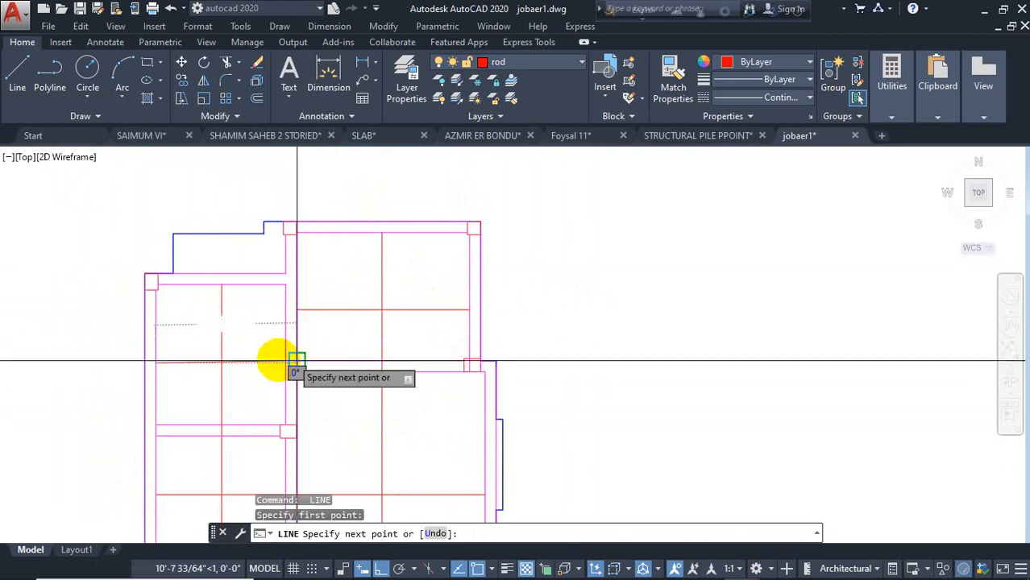
{"action": "left_click", "coordinate": [286, 364]}
{"action": "key", "text": "Return"}
Offset the upper wide bay's horizontal rod line upward three times at 4" spacing
{"action": "scroll", "coordinate": [304, 308], "scroll_direction": "down", "scroll_amount": 4}
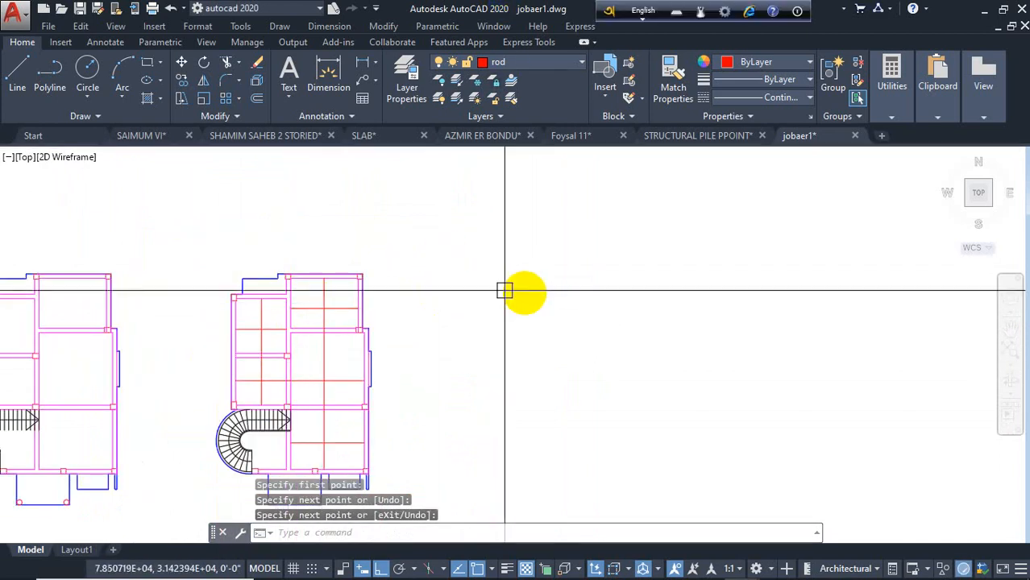
{"action": "middle_click_drag", "start_coordinate": [455, 313], "coordinate": [494, 246]}
{"action": "key", "text": "Escape"}
{"action": "type", "text": "o"}
{"action": "key", "text": "Return"}
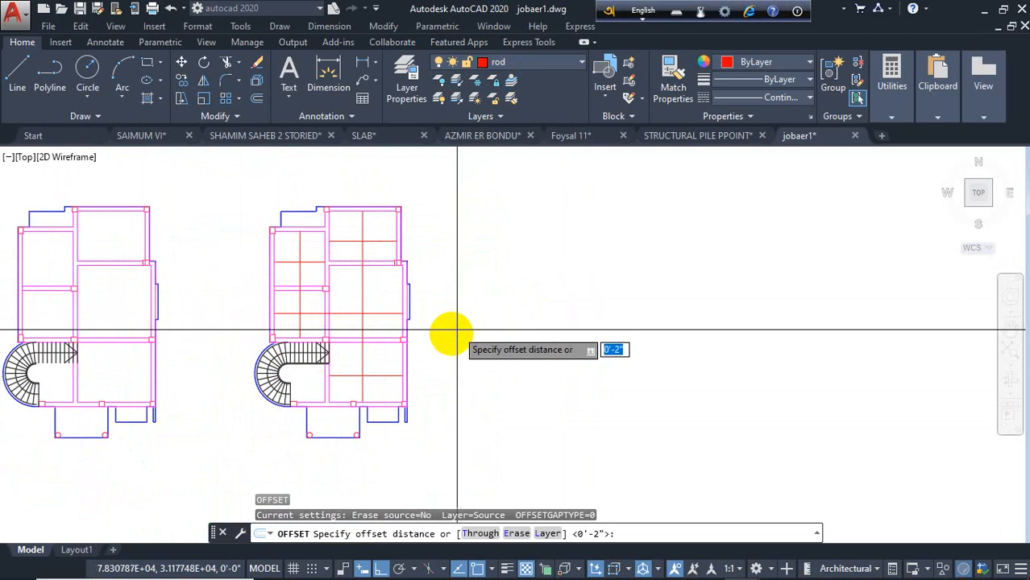
{"action": "type", "text": "4"}
{"action": "key", "text": "Return"}
{"action": "scroll", "coordinate": [421, 278], "scroll_direction": "up", "scroll_amount": 4}
{"action": "left_click", "coordinate": [327, 281]}
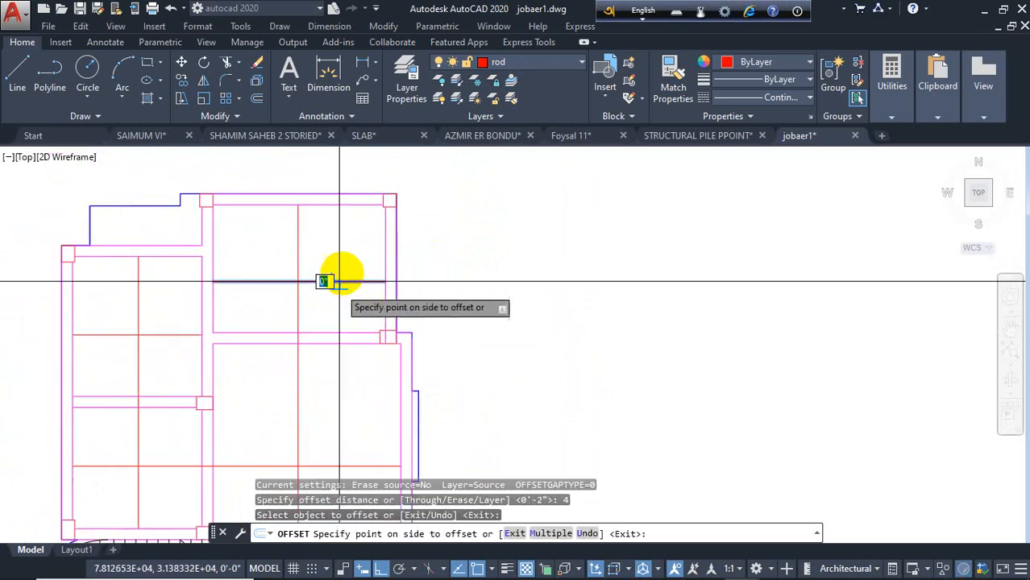
{"action": "left_click", "coordinate": [334, 269]}
{"action": "left_click", "coordinate": [353, 279]}
{"action": "left_click", "coordinate": [352, 232]}
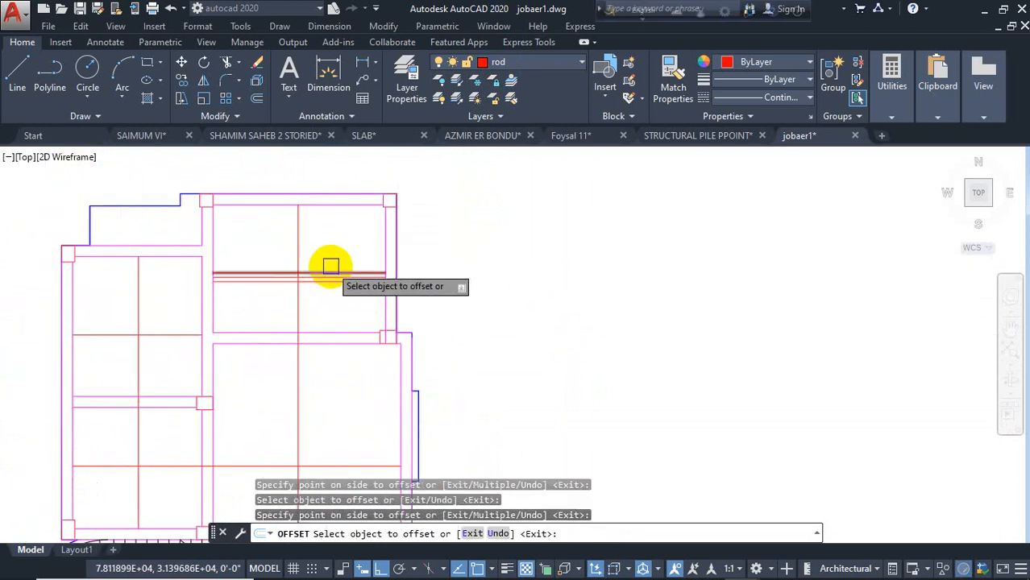
{"action": "left_click", "coordinate": [331, 267]}
{"action": "left_click", "coordinate": [338, 237]}
Offset the long vertical rod line to the right and the middle horizontal rod line upward, three copies each at 4" spacing
{"action": "left_click", "coordinate": [303, 313]}
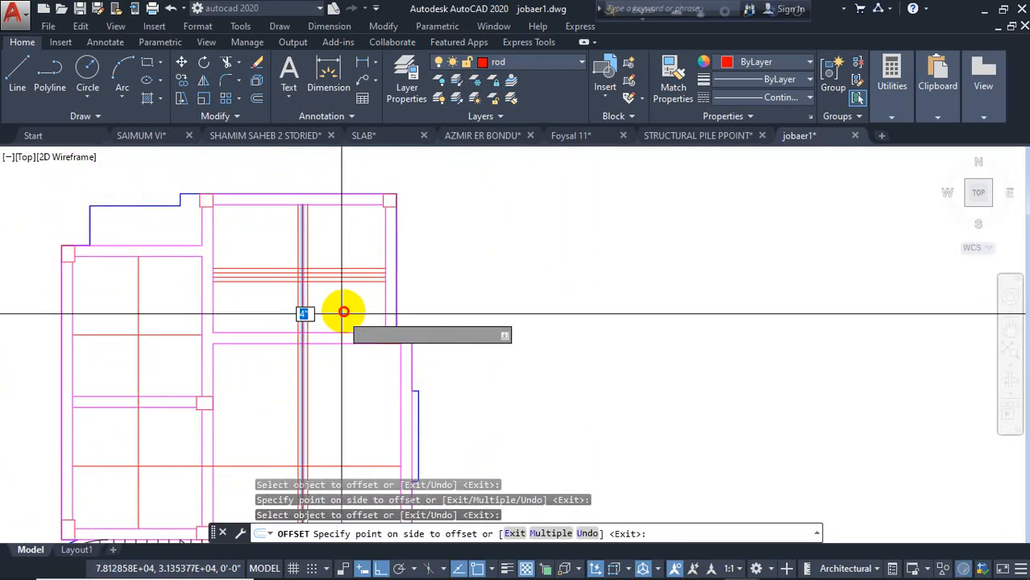
{"action": "left_click", "coordinate": [343, 309]}
{"action": "mouse_move", "coordinate": [340, 405]}
{"action": "middle_mouse_down"}
{"action": "mouse_move", "coordinate": [354, 375]}
{"action": "mouse_move", "coordinate": [436, 280]}
{"action": "middle_mouse_up"}
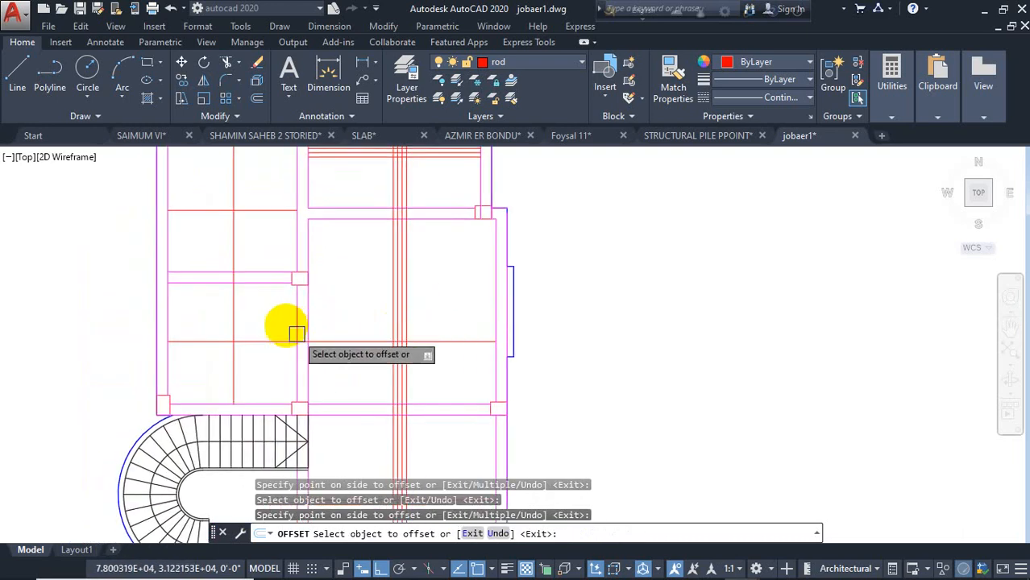
{"action": "left_click", "coordinate": [375, 338]}
{"action": "left_click", "coordinate": [365, 322]}
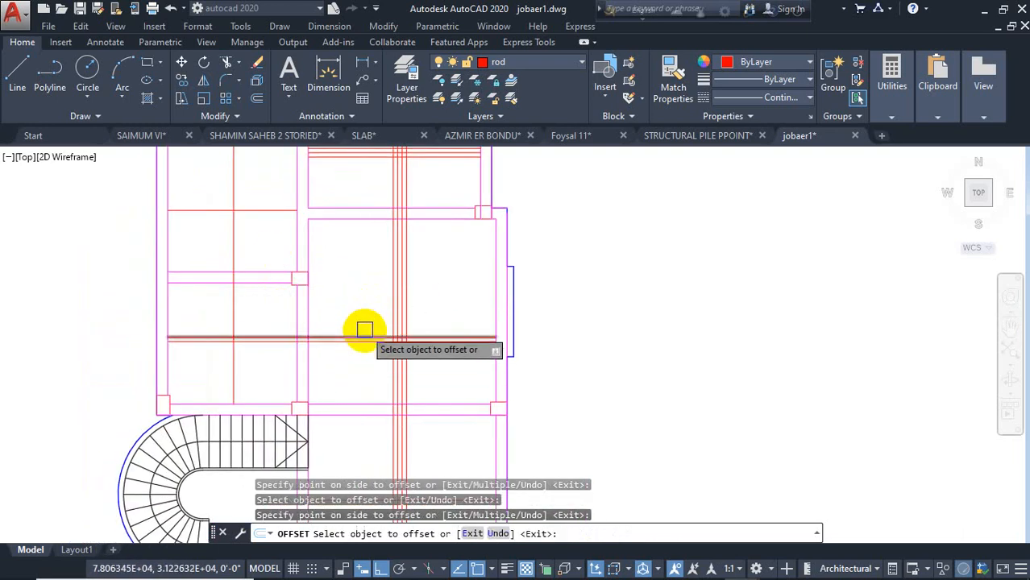
Offset the narrow bays' vertical rod line to the right and the upper narrow bay's horizontal rod line downward, each three times at 4" spacing
{"action": "middle_click_drag", "start_coordinate": [250, 302], "coordinate": [288, 345]}
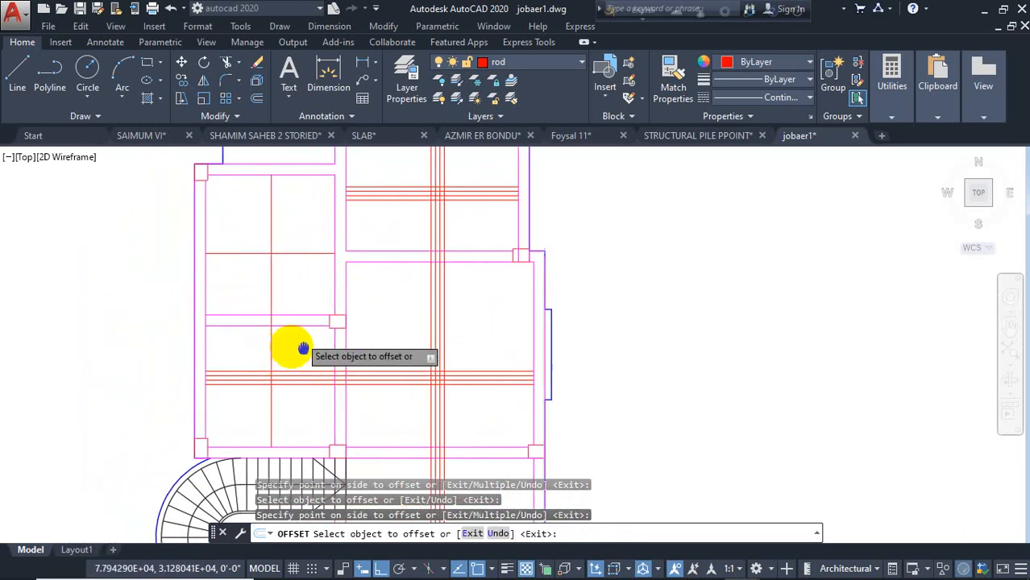
{"action": "left_click", "coordinate": [272, 352]}
{"action": "left_click", "coordinate": [291, 330]}
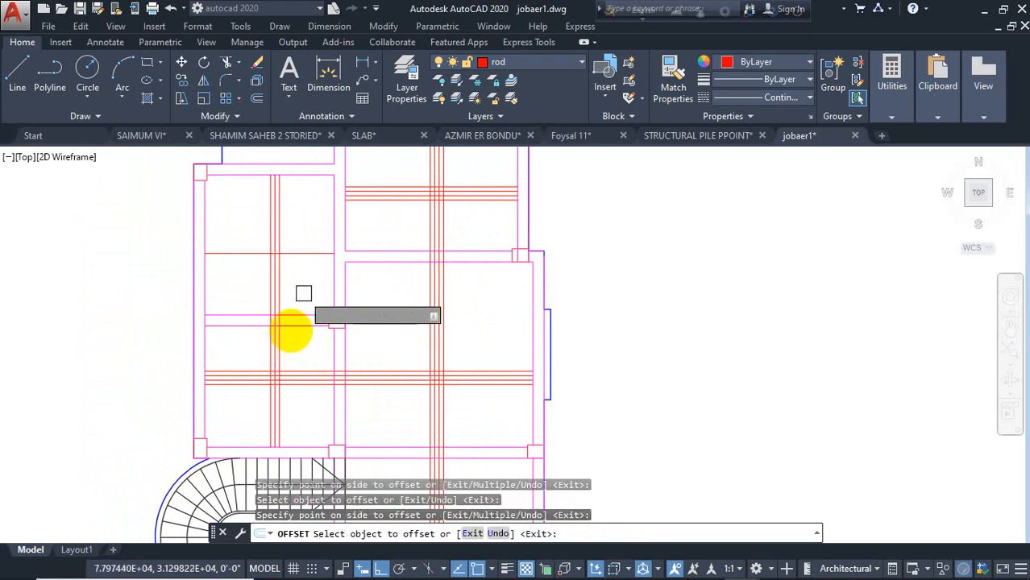
{"action": "left_click", "coordinate": [299, 256]}
{"action": "left_click", "coordinate": [303, 269]}
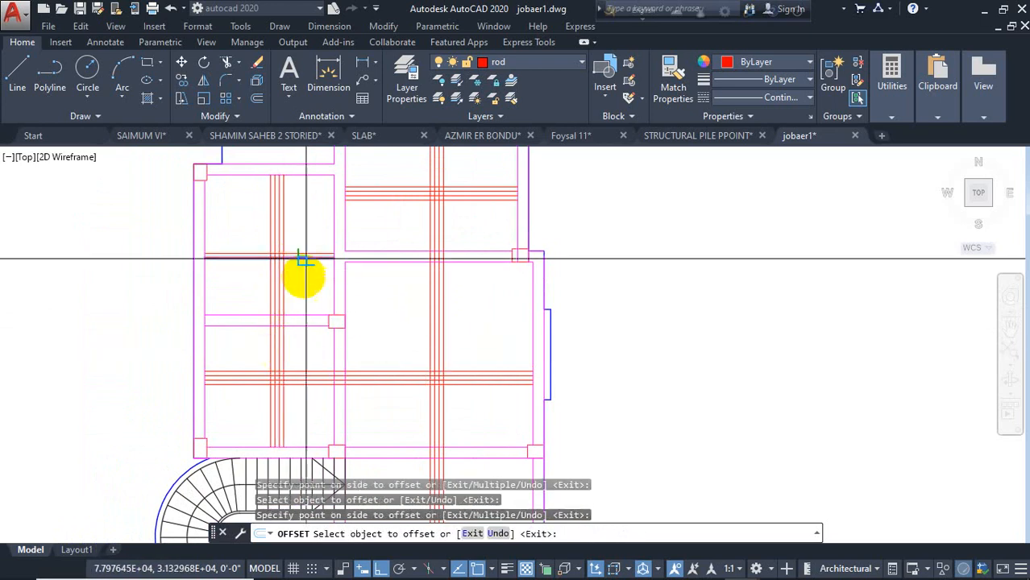
Offset the horizontal rod line in the wide bay beside the staircase upward three times at 4" spacing
{"action": "middle_click_drag", "start_coordinate": [388, 448], "coordinate": [380, 322]}
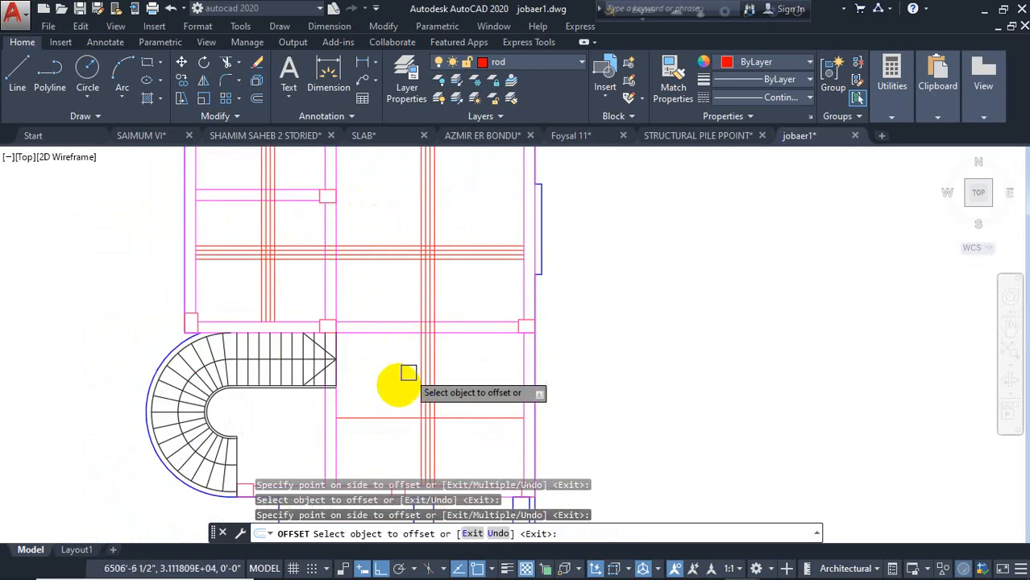
{"action": "middle_click_drag", "start_coordinate": [409, 373], "coordinate": [396, 318]}
{"action": "left_click", "coordinate": [395, 320]}
{"action": "left_click", "coordinate": [380, 304]}
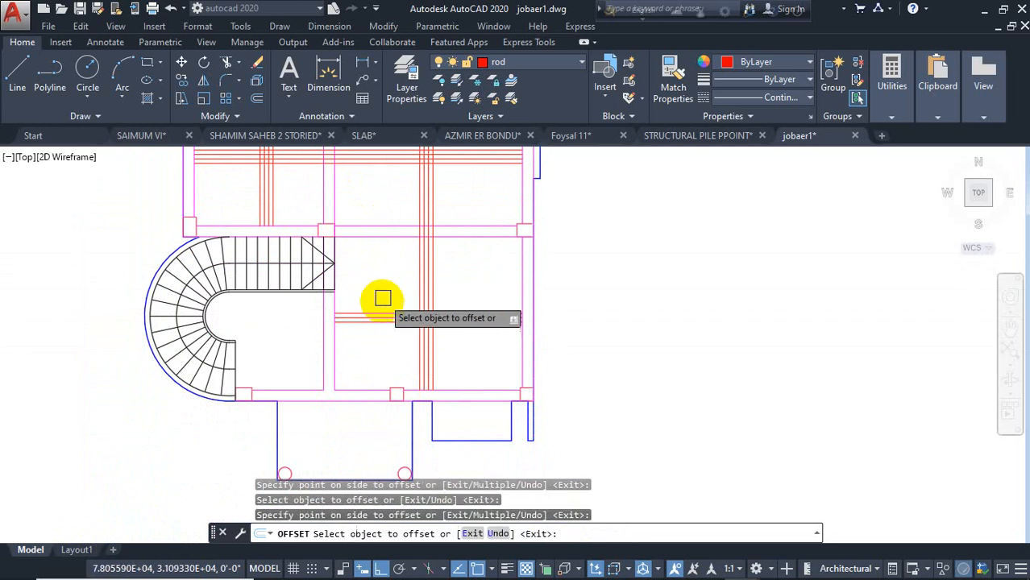
{"action": "left_click", "coordinate": [374, 313]}
{"action": "left_click", "coordinate": [386, 253]}
{"action": "mouse_move", "coordinate": [448, 358]}
{"action": "middle_mouse_down"}
{"action": "mouse_move", "coordinate": [454, 347]}
{"action": "mouse_move", "coordinate": [472, 379]}
{"action": "mouse_move", "coordinate": [486, 371]}
{"action": "middle_mouse_up"}
{"action": "key", "text": "Escape"}
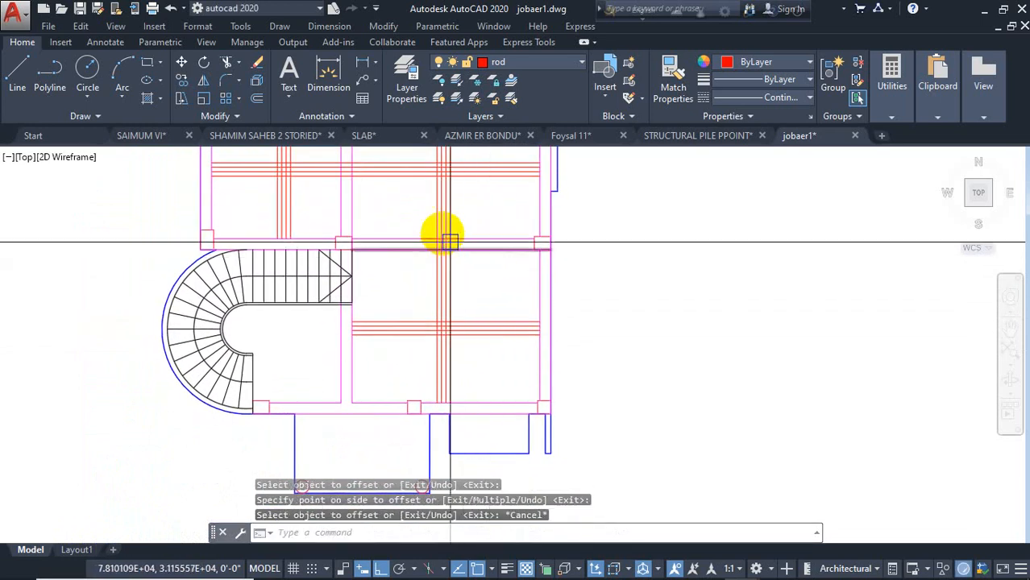
Trim the wide-bay vertical rods inside the beam beside the staircase and the middle horizontal rods inside the beam between narrow and wide bays
{"action": "scroll", "coordinate": [449, 241], "scroll_direction": "up", "scroll_amount": 4}
{"action": "type", "text": "tr"}
{"action": "key", "text": "Return"}
{"action": "key", "text": "Return"}
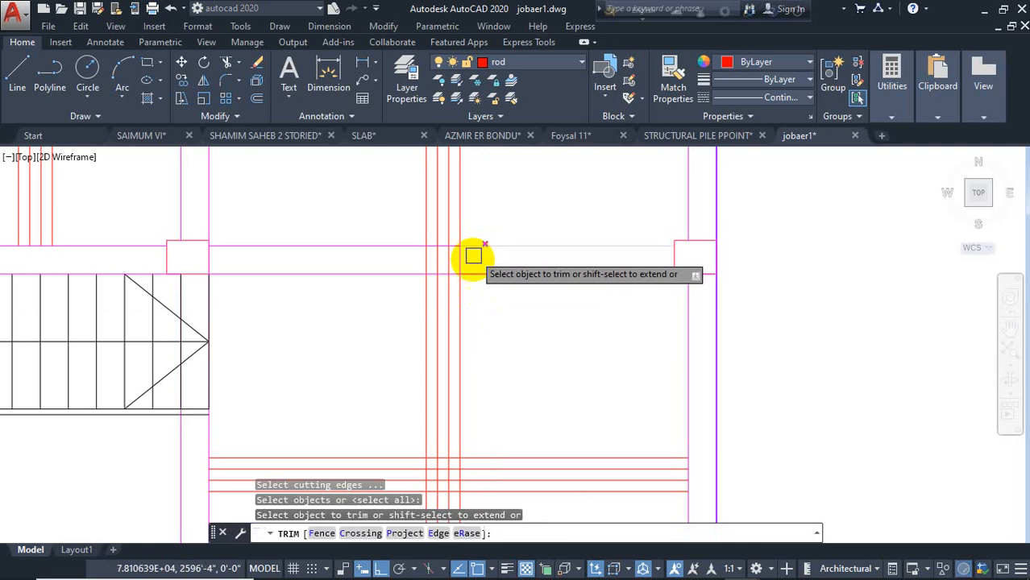
{"action": "left_click", "coordinate": [404, 264]}
{"action": "scroll", "coordinate": [416, 333], "scroll_direction": "down", "scroll_amount": 4}
{"action": "scroll", "coordinate": [339, 245], "scroll_direction": "up", "scroll_amount": 6}
{"action": "left_click", "coordinate": [308, 294]}
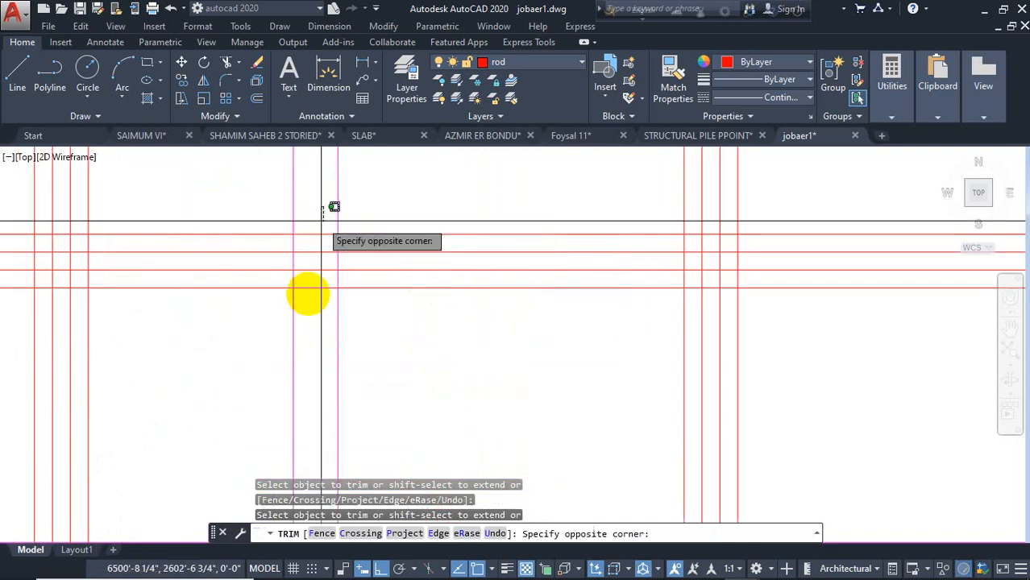
{"action": "left_click", "coordinate": [321, 221]}
Trim the vertical rods where they cross the beam between the two narrow bays and the beam below the upper wide bay
{"action": "scroll", "coordinate": [311, 392], "scroll_direction": "down", "scroll_amount": 4}
{"action": "scroll", "coordinate": [260, 224], "scroll_direction": "up", "scroll_amount": 4}
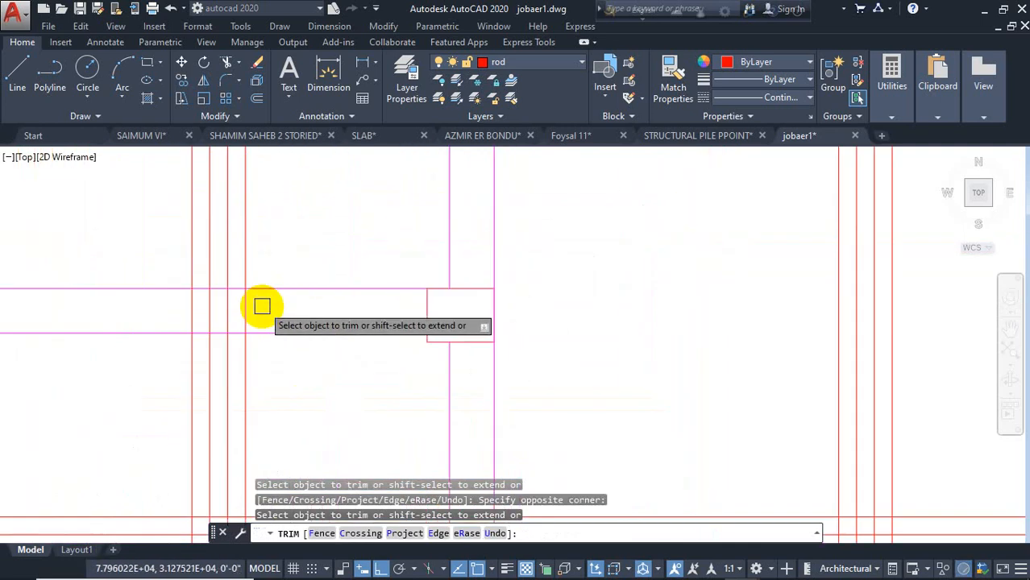
{"action": "left_click", "coordinate": [175, 309]}
{"action": "scroll", "coordinate": [207, 346], "scroll_direction": "down", "scroll_amount": 4}
{"action": "scroll", "coordinate": [358, 252], "scroll_direction": "up", "scroll_amount": 5}
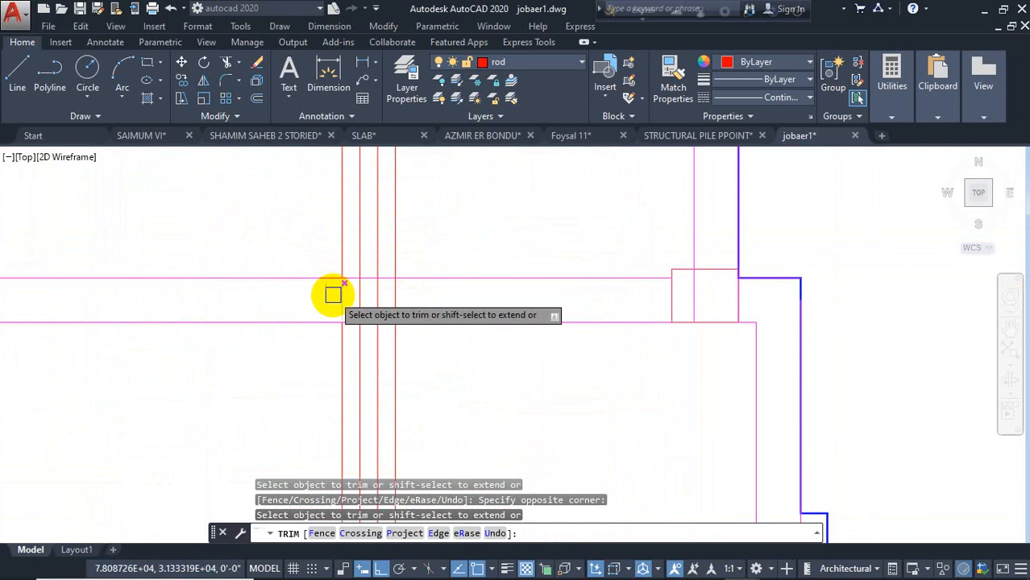
{"action": "scroll", "coordinate": [417, 312], "scroll_direction": "down", "scroll_amount": 6}
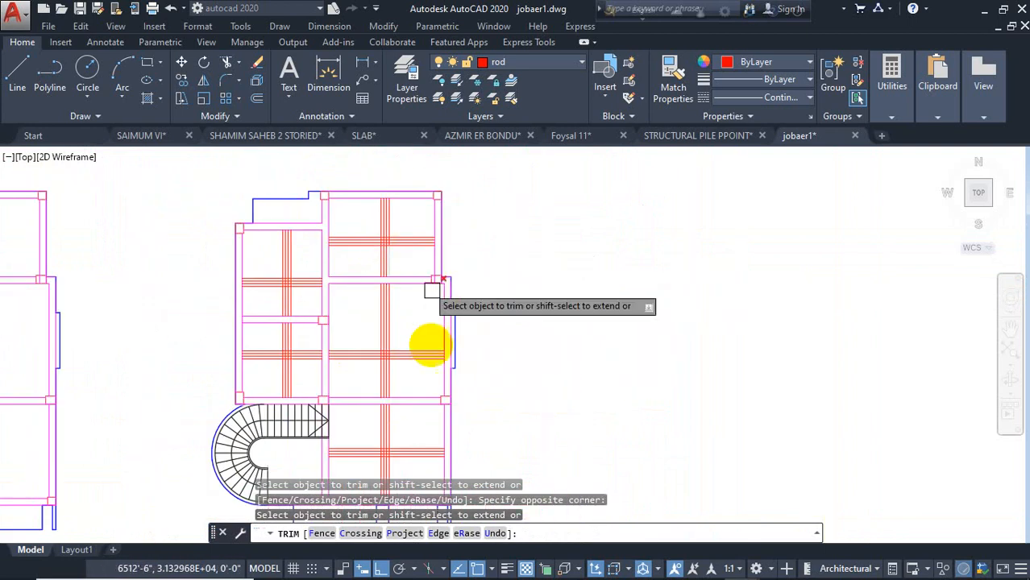
{"action": "middle_click_drag", "start_coordinate": [411, 393], "coordinate": [427, 268]}
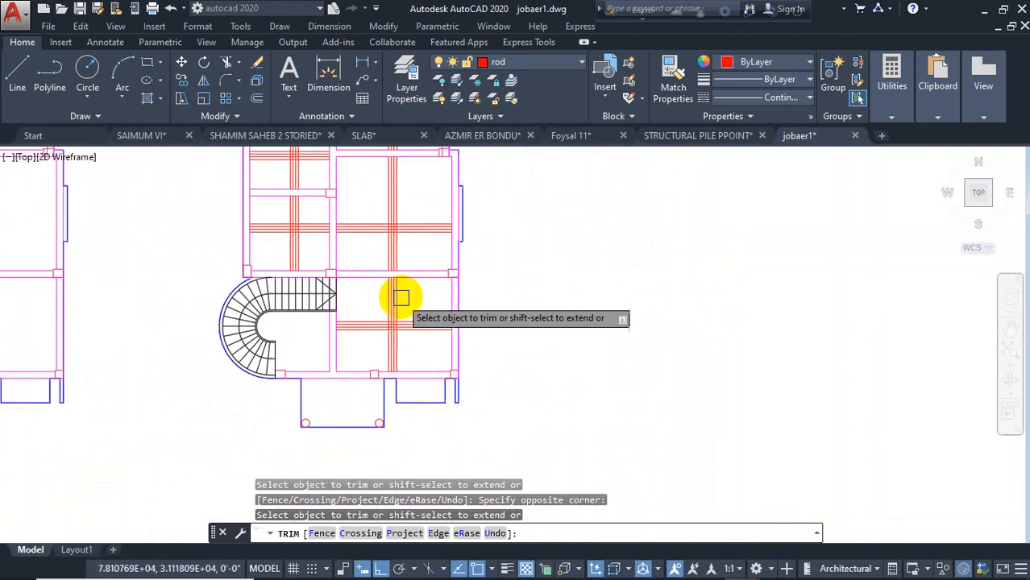
{"action": "scroll", "coordinate": [402, 298], "scroll_direction": "up", "scroll_amount": 4}
{"action": "key", "text": "Escape"}
{"action": "left_click", "coordinate": [420, 287]}
{"action": "left_click", "coordinate": [351, 293]}
{"action": "scroll", "coordinate": [446, 241], "scroll_direction": "down", "scroll_amount": 4}
{"action": "scroll", "coordinate": [422, 331], "scroll_direction": "up", "scroll_amount": 4}
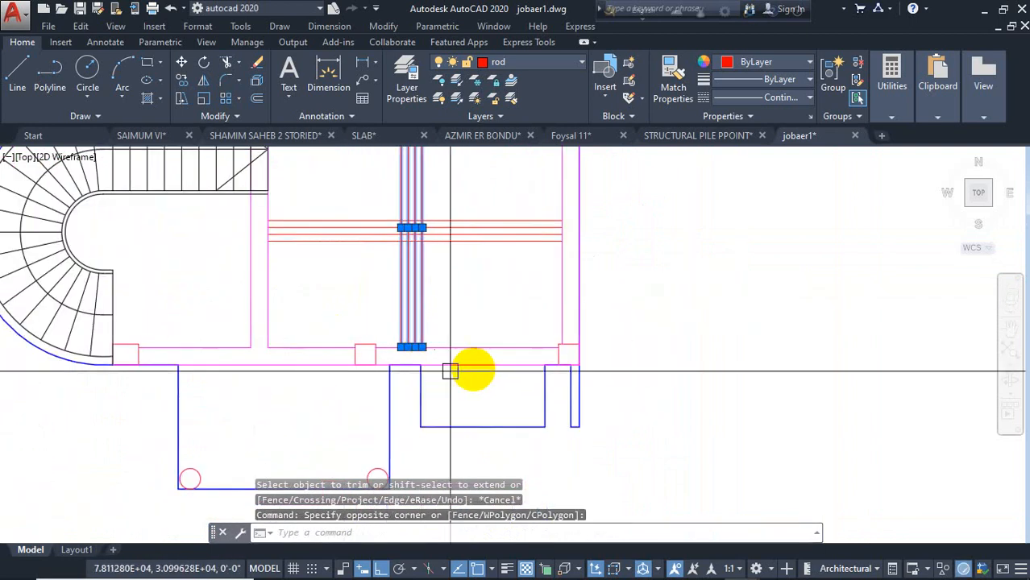
{"action": "type", "text": "m"}
{"action": "key", "text": "Escape"}
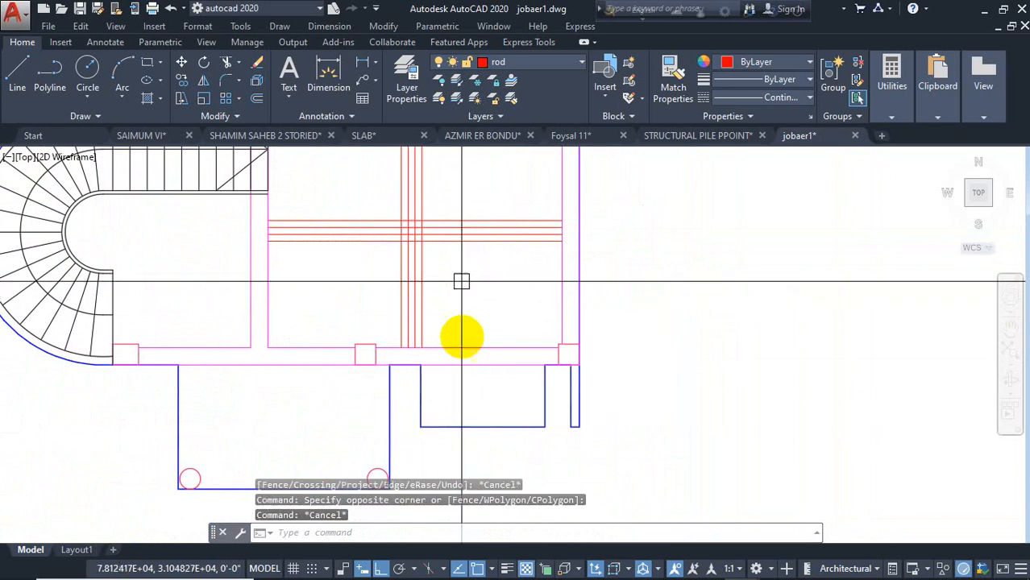
{"action": "scroll", "coordinate": [437, 368], "scroll_direction": "down", "scroll_amount": 3}
{"action": "scroll", "coordinate": [470, 285], "scroll_direction": "up", "scroll_amount": 5}
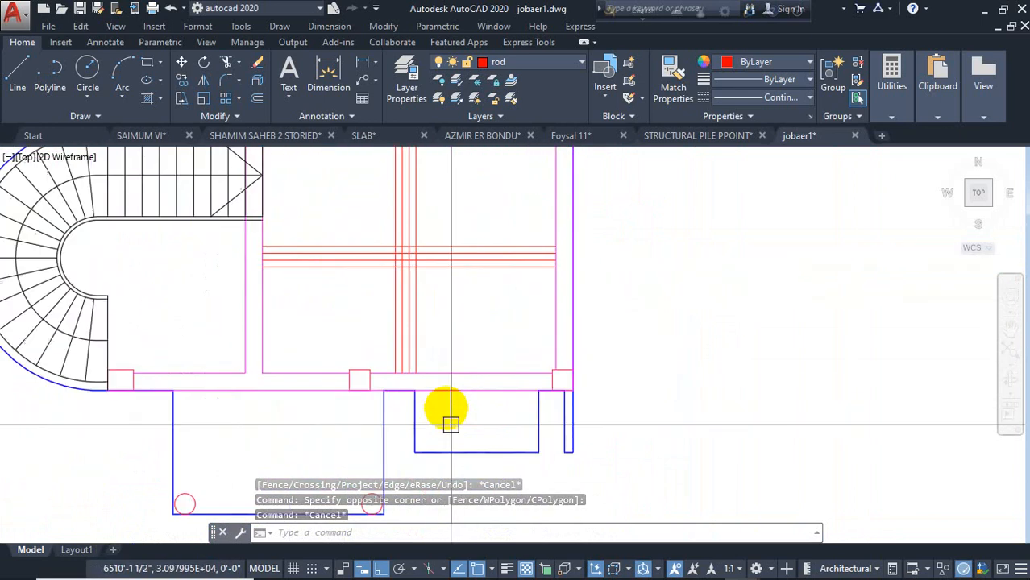
Move all the vertical rod lines in the three wide bays a short distance horizontally to the right
{"action": "left_click", "coordinate": [432, 332]}
{"action": "left_click", "coordinate": [384, 321]}
{"action": "middle_click_drag", "start_coordinate": [480, 204], "coordinate": [474, 476]}
{"action": "left_click", "coordinate": [450, 352]}
{"action": "left_click", "coordinate": [370, 340]}
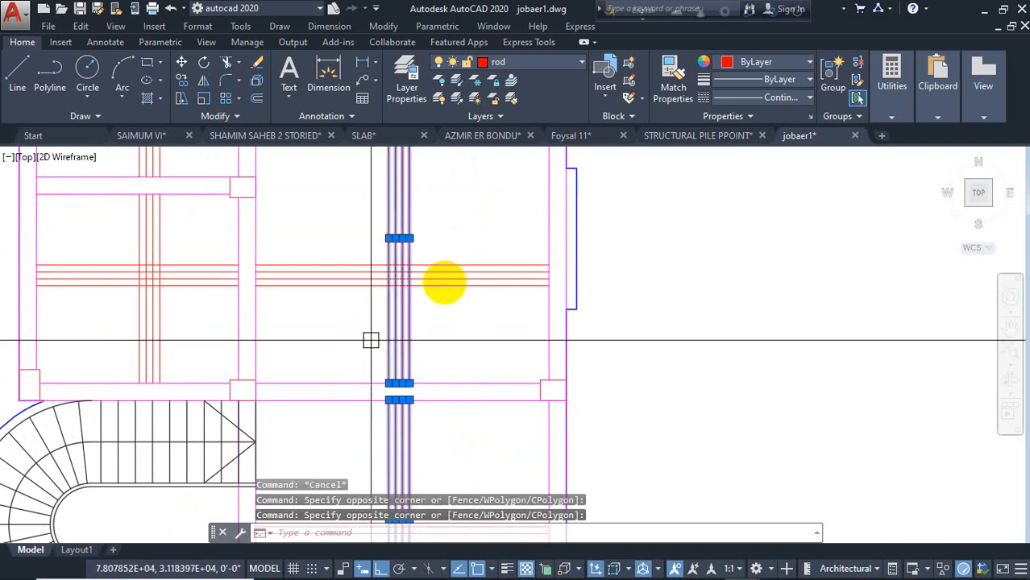
{"action": "middle_click_drag", "start_coordinate": [448, 230], "coordinate": [455, 506]}
{"action": "left_click", "coordinate": [451, 323]}
{"action": "left_click", "coordinate": [380, 310]}
{"action": "scroll", "coordinate": [510, 232], "scroll_direction": "down", "scroll_amount": 4}
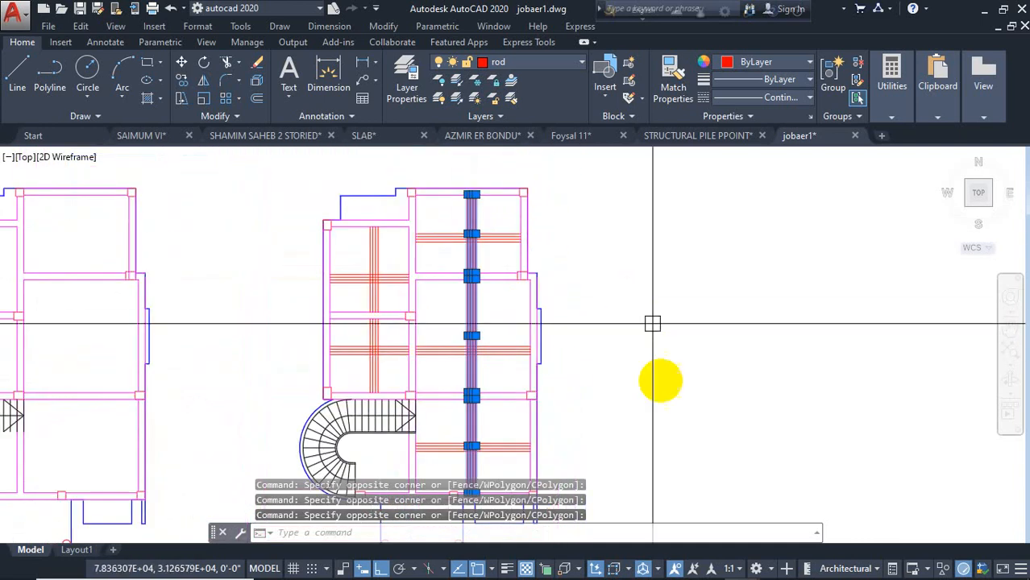
{"action": "middle_click_drag", "start_coordinate": [660, 379], "coordinate": [630, 315]}
{"action": "key", "text": "Return"}
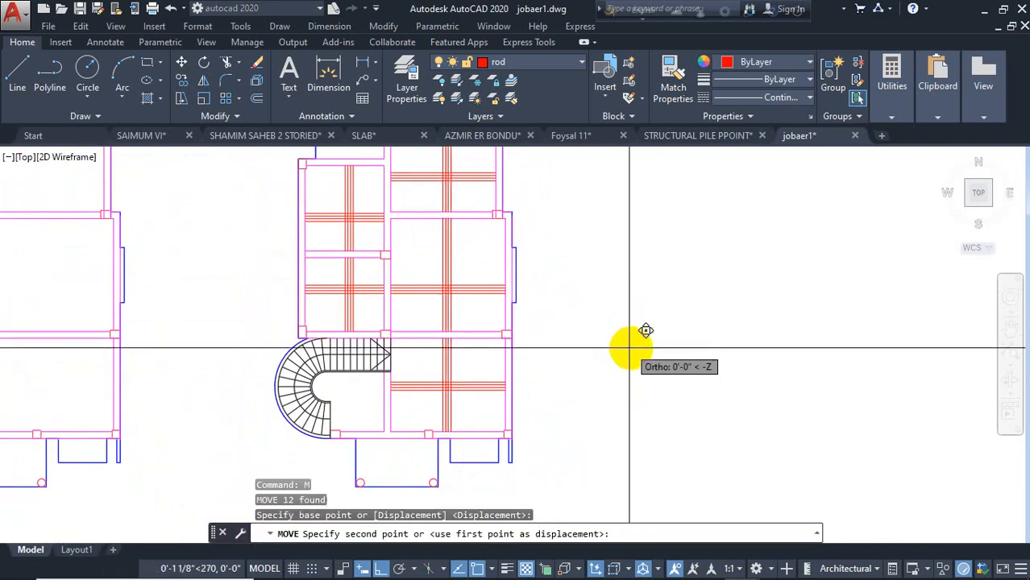
{"action": "left_click", "coordinate": [633, 347]}
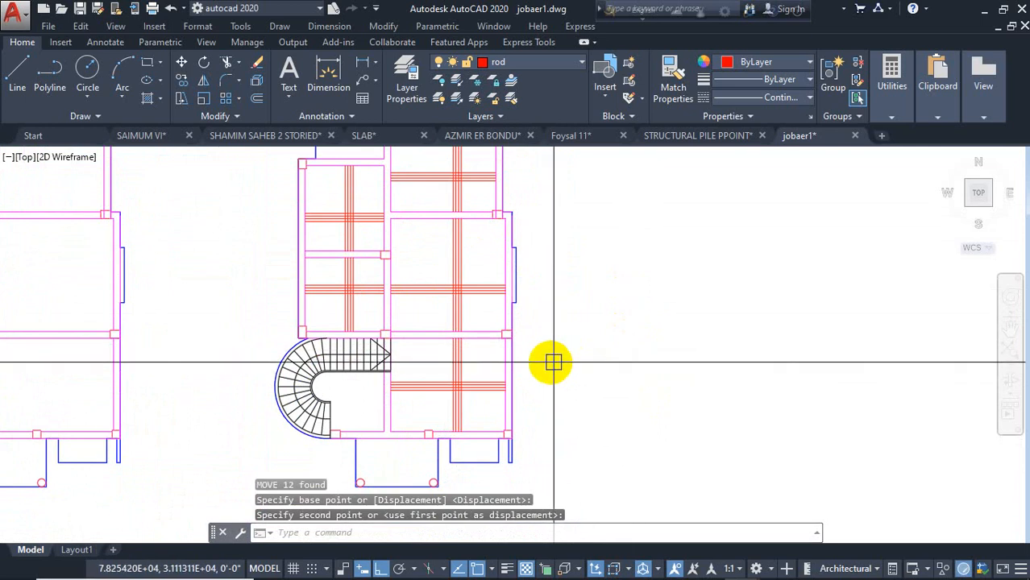
Make PLANT the current layer
{"action": "key", "text": "Escape"}
{"action": "left_click", "coordinate": [546, 72]}
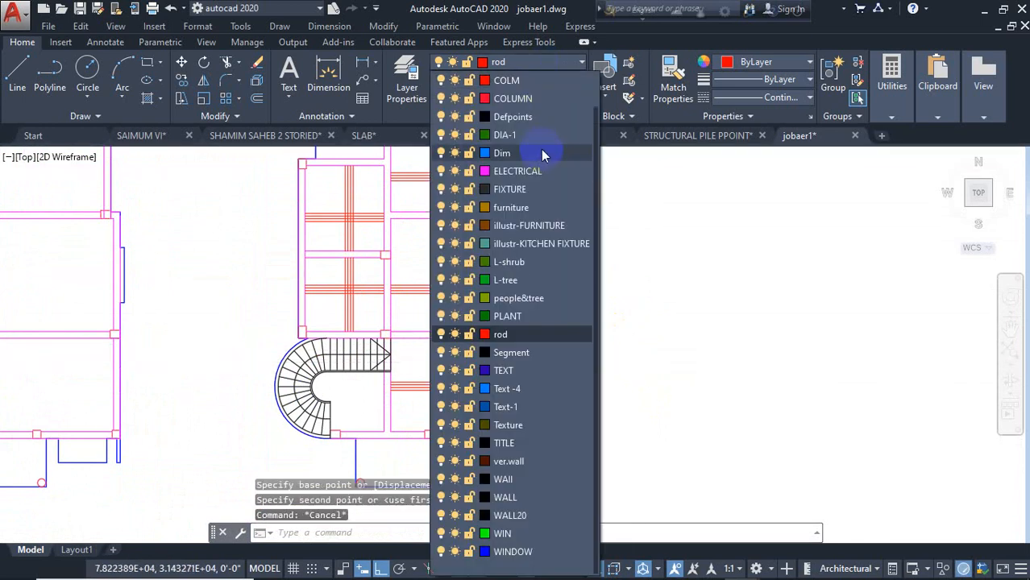
{"action": "left_click", "coordinate": [518, 320]}
Divide the topmost horizontal rod and the rightmost vertical rod in the upper wide bay into 5 segments each
{"action": "scroll", "coordinate": [477, 303], "scroll_direction": "up", "scroll_amount": 3}
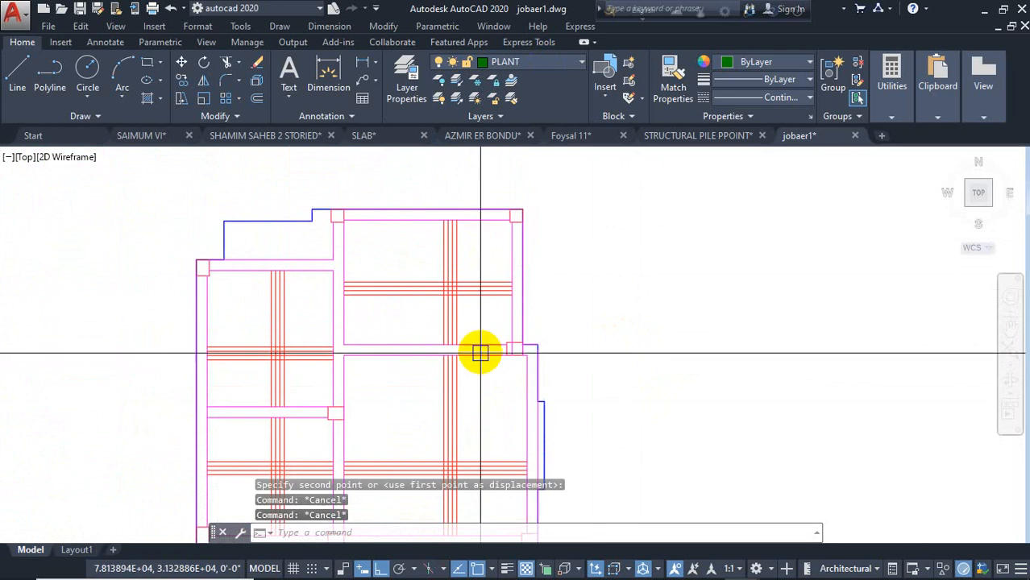
{"action": "type", "text": "v"}
{"action": "key", "text": "Return"}
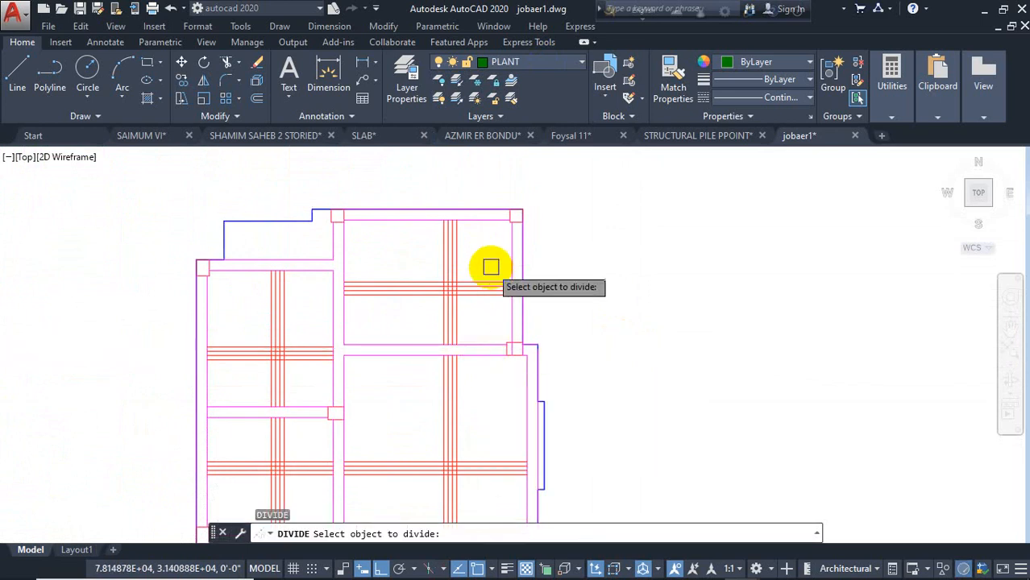
{"action": "scroll", "coordinate": [490, 265], "scroll_direction": "up", "scroll_amount": 4}
{"action": "left_click", "coordinate": [467, 301]}
{"action": "type", "text": "5"}
{"action": "key", "text": "Return"}
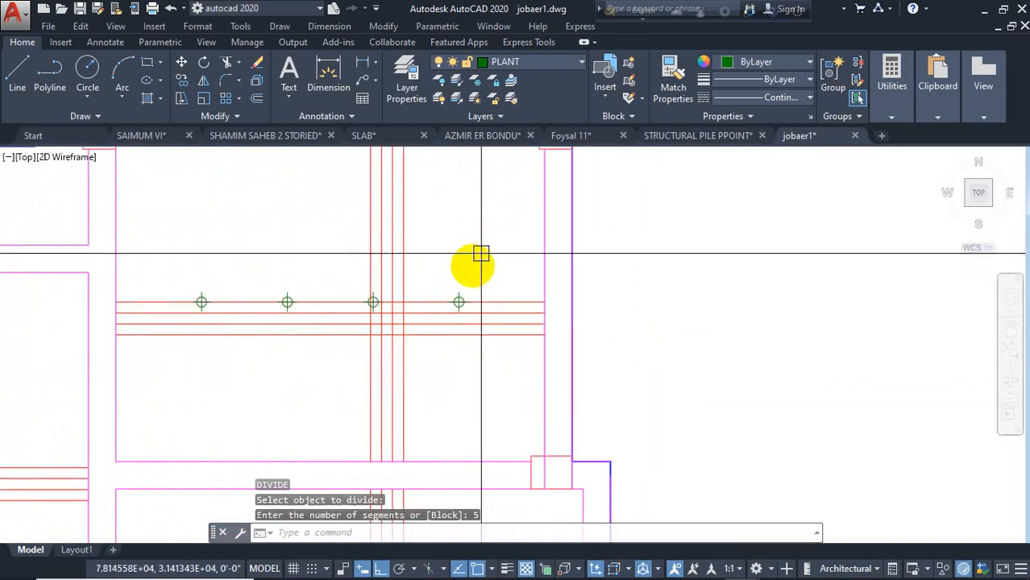
{"action": "key", "text": "Return"}
{"action": "left_click", "coordinate": [407, 260]}
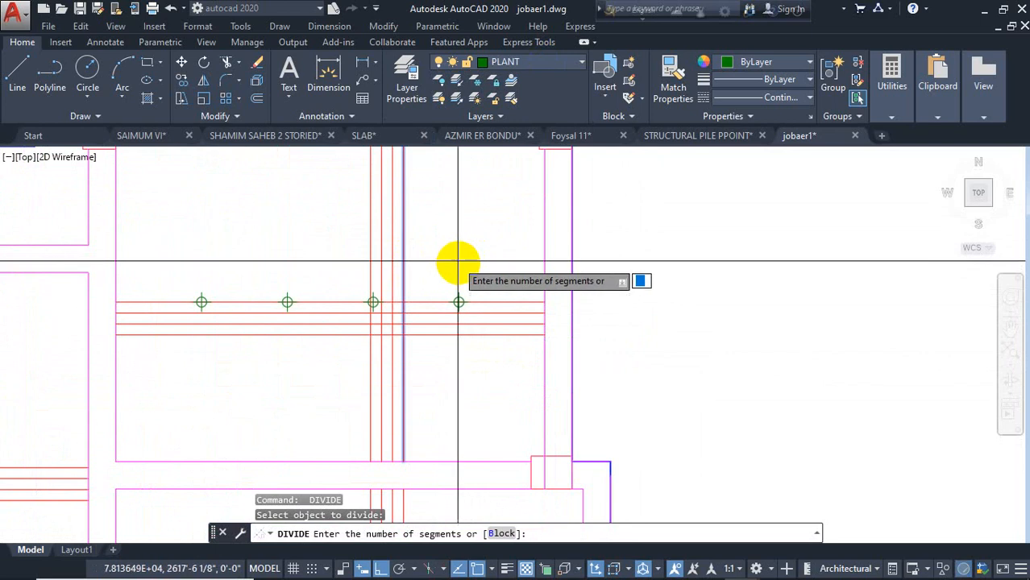
{"action": "key", "text": "Return"}
{"action": "middle_click_drag", "start_coordinate": [465, 345], "coordinate": [527, 254]}
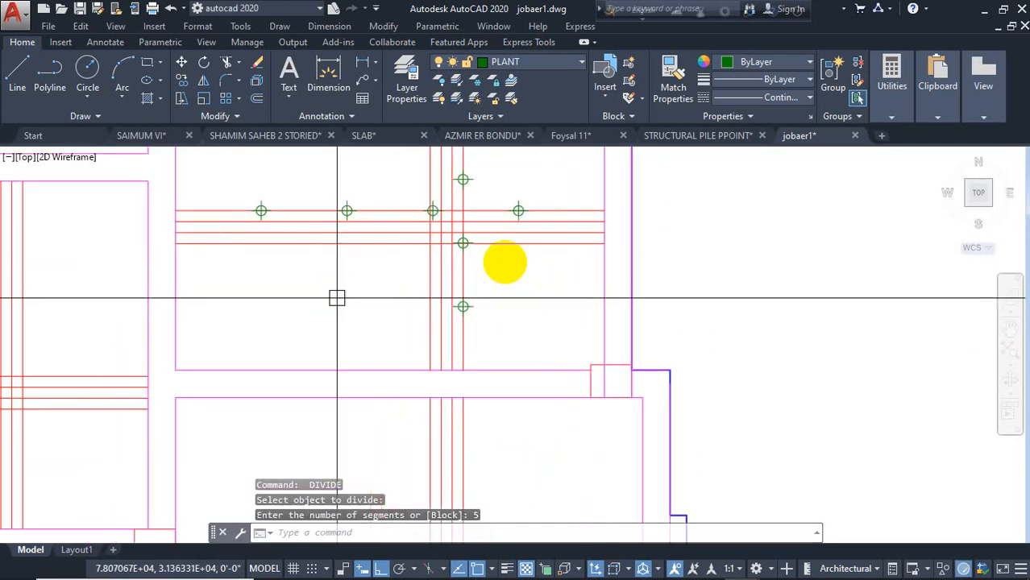
Divide the topmost horizontal rod and the rightmost vertical rod in the upper narrow bay into 5 segments each
{"action": "middle_click_drag", "start_coordinate": [337, 297], "coordinate": [624, 227]}
{"action": "key", "text": "Return"}
{"action": "left_click", "coordinate": [380, 305]}
{"action": "type", "text": "5"}
{"action": "key", "text": "Return"}
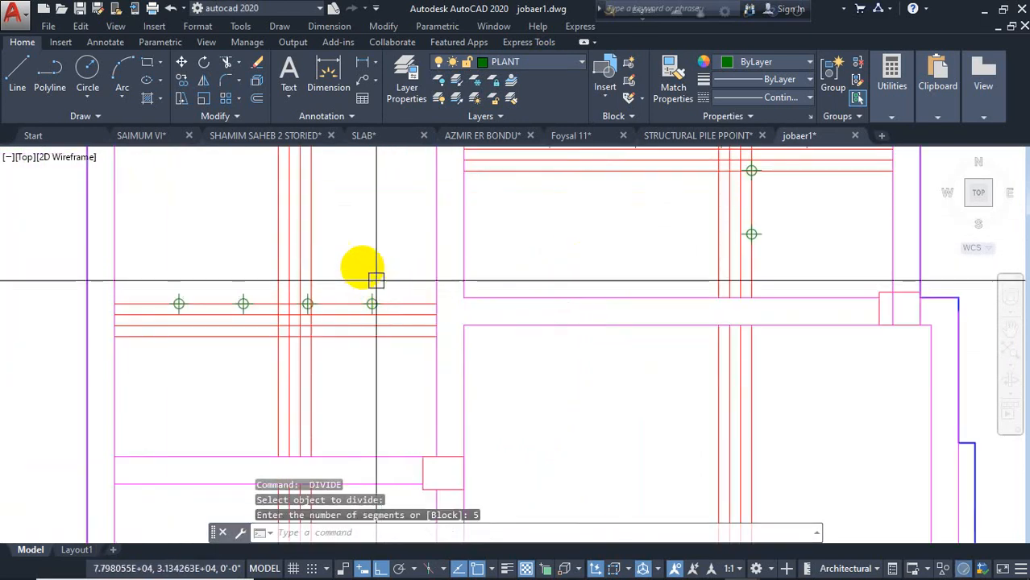
{"action": "key", "text": "Return"}
{"action": "left_click", "coordinate": [311, 249]}
{"action": "type", "text": "5"}
{"action": "key", "text": "Return"}
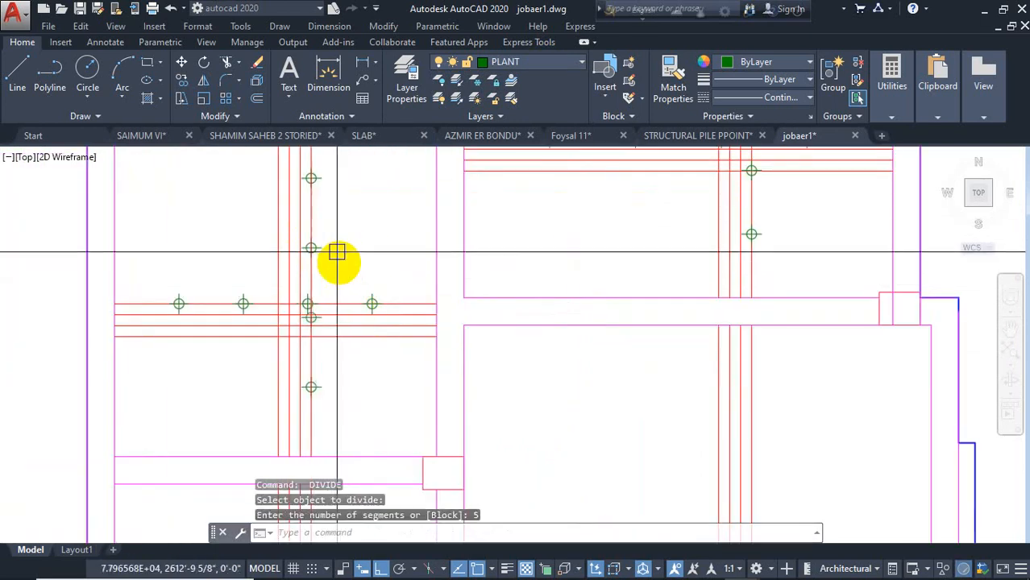
Divide the topmost horizontal rod and the leftmost vertical rod in the middle wide bay into 5 segments each
{"action": "middle_click_drag", "start_coordinate": [606, 390], "coordinate": [512, 207]}
{"action": "key", "text": "Return"}
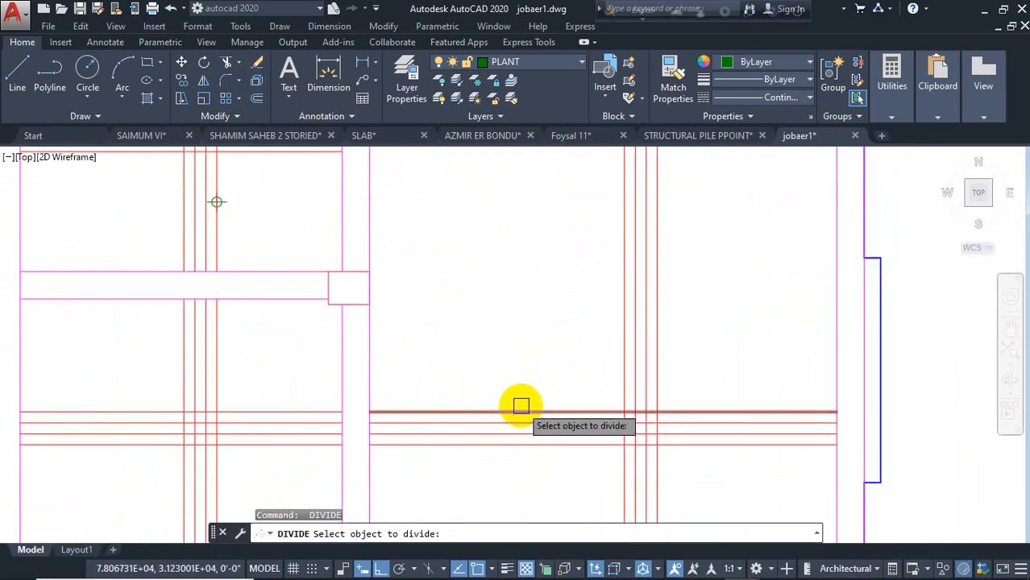
{"action": "left_click", "coordinate": [521, 409]}
{"action": "type", "text": "5"}
{"action": "key", "text": "Return"}
{"action": "key", "text": "Return"}
{"action": "left_click", "coordinate": [619, 343]}
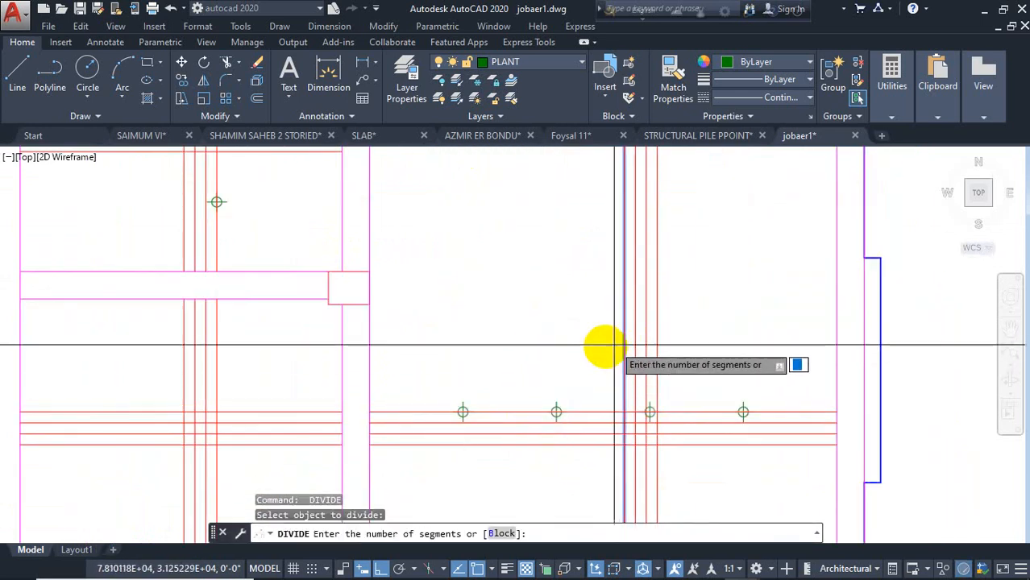
{"action": "type", "text": "5"}
{"action": "key", "text": "Return"}
Divide the topmost horizontal rod and the rightmost vertical rod in the lower narrow bay into 5 segments each
{"action": "scroll", "coordinate": [430, 352], "scroll_direction": "down", "scroll_amount": 1}
{"action": "middle_click_drag", "start_coordinate": [430, 352], "coordinate": [485, 316]}
{"action": "key", "text": "Return"}
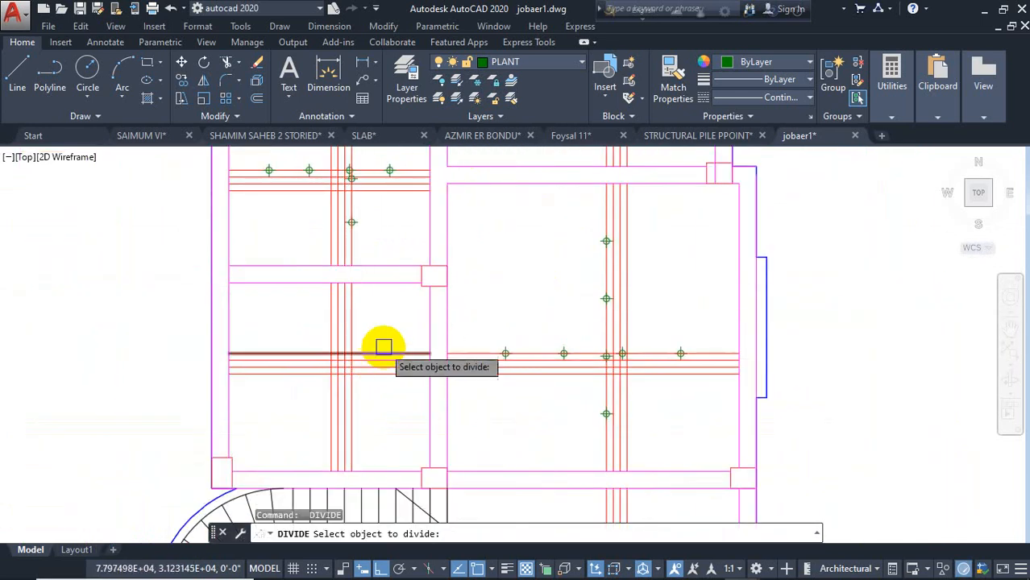
{"action": "left_click", "coordinate": [384, 350]}
{"action": "scroll", "coordinate": [395, 329], "scroll_direction": "down", "scroll_amount": 1}
{"action": "type", "text": "5"}
{"action": "key", "text": "Return"}
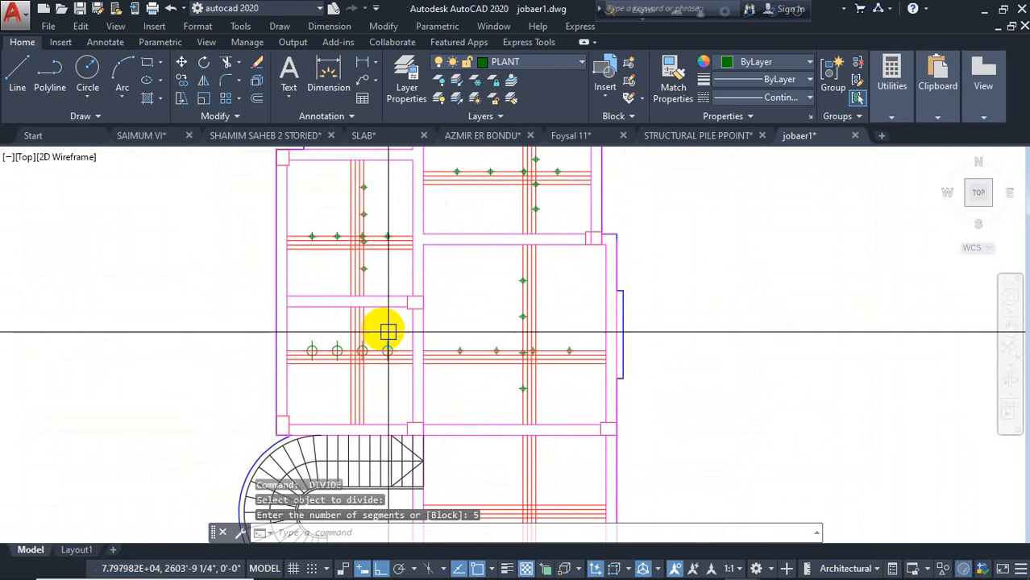
{"action": "key", "text": "Return"}
{"action": "left_click", "coordinate": [368, 326]}
{"action": "type", "text": "5"}
{"action": "key", "text": "Return"}
Divide the leftmost vertical rod and the topmost horizontal rod in the wide bay beside the staircase into 5 segments each
{"action": "key", "text": "Return"}
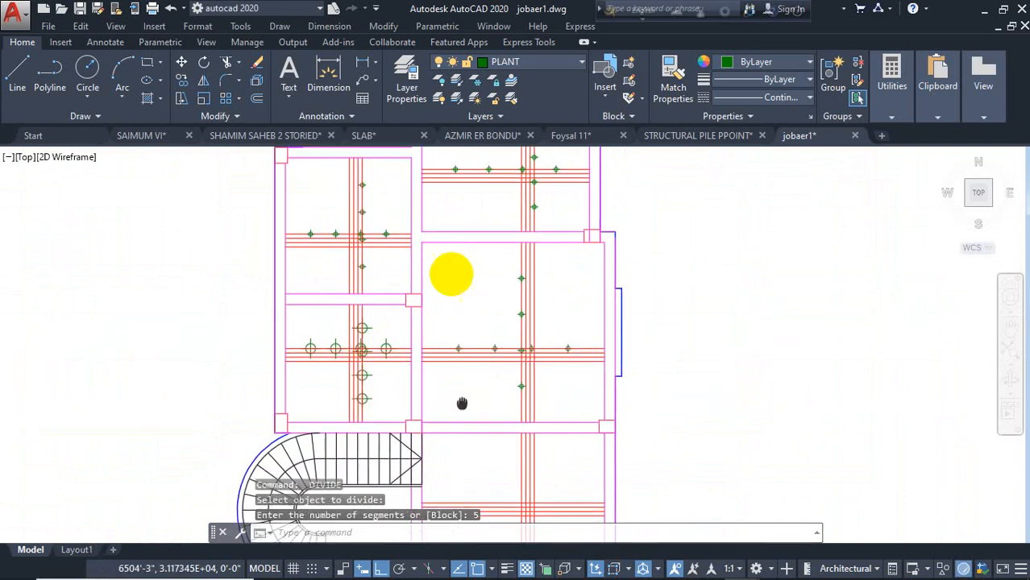
{"action": "middle_click_drag", "start_coordinate": [527, 448], "coordinate": [511, 282]}
{"action": "left_click", "coordinate": [505, 287]}
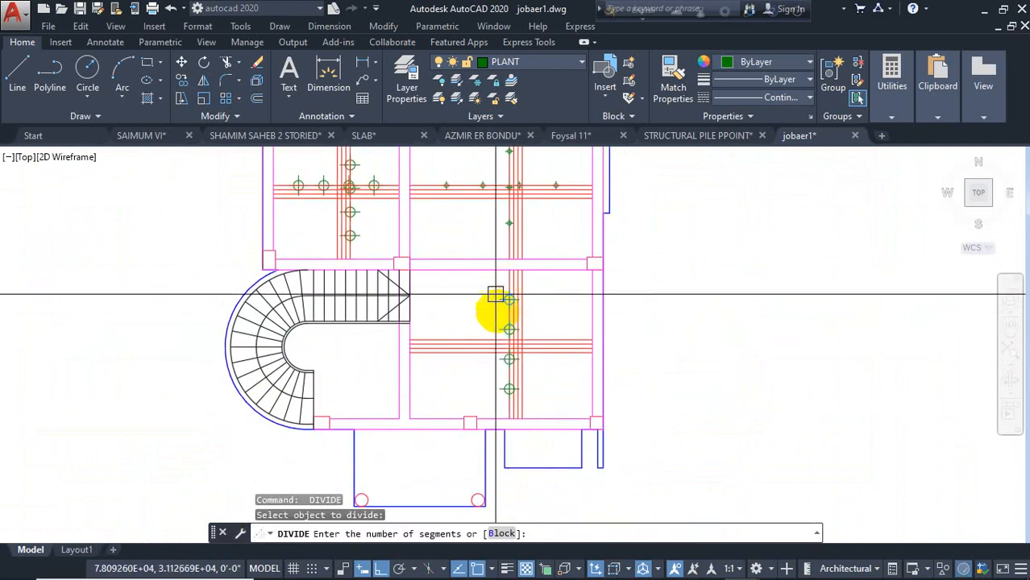
{"action": "type", "text": "5"}
{"action": "key", "text": "Return"}
{"action": "key", "text": "Return"}
{"action": "left_click", "coordinate": [487, 340]}
{"action": "key", "text": "Return"}
{"action": "middle_click_drag", "start_coordinate": [452, 309], "coordinate": [450, 336]}
{"action": "key", "text": "Escape"}
Make illustr-KITCHEN FIXTURE the current layer
{"action": "middle_click_drag", "start_coordinate": [632, 227], "coordinate": [507, 421]}
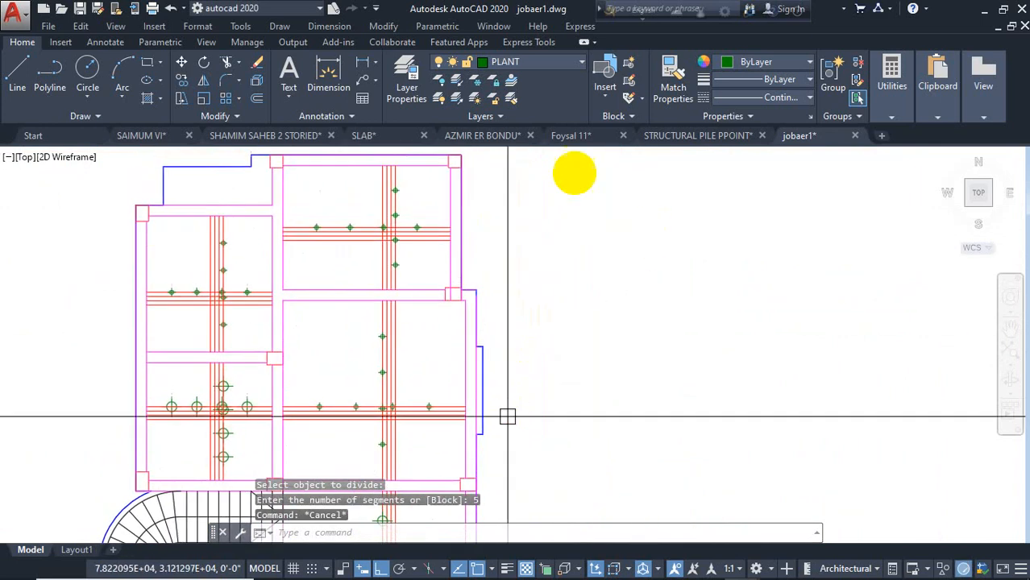
{"action": "left_click", "coordinate": [544, 69]}
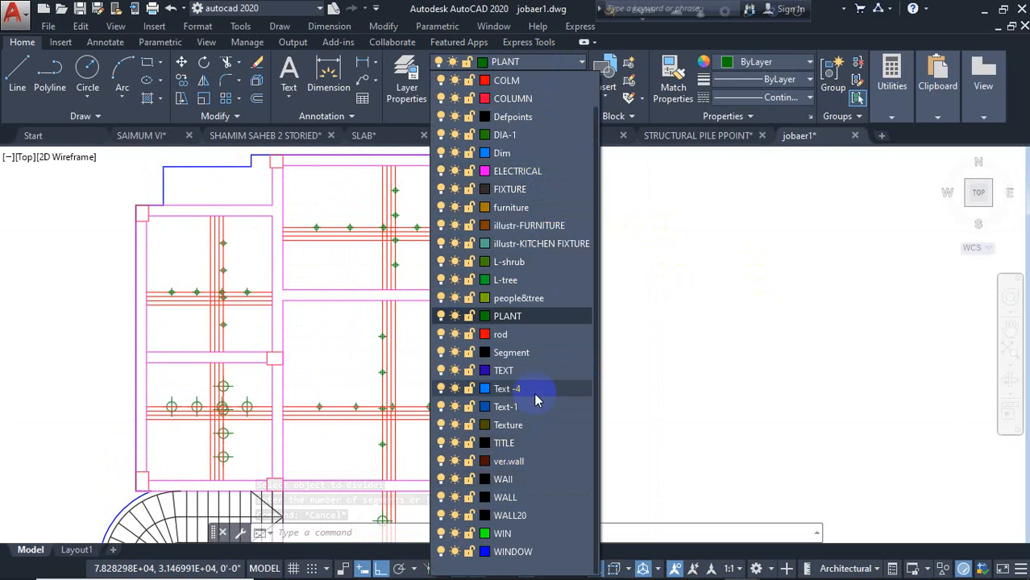
{"action": "left_click", "coordinate": [533, 249]}
In the upper wide bay, draw a line upward from the leftmost division point and one from the topmost division point
{"action": "scroll", "coordinate": [349, 202], "scroll_direction": "up", "scroll_amount": 5}
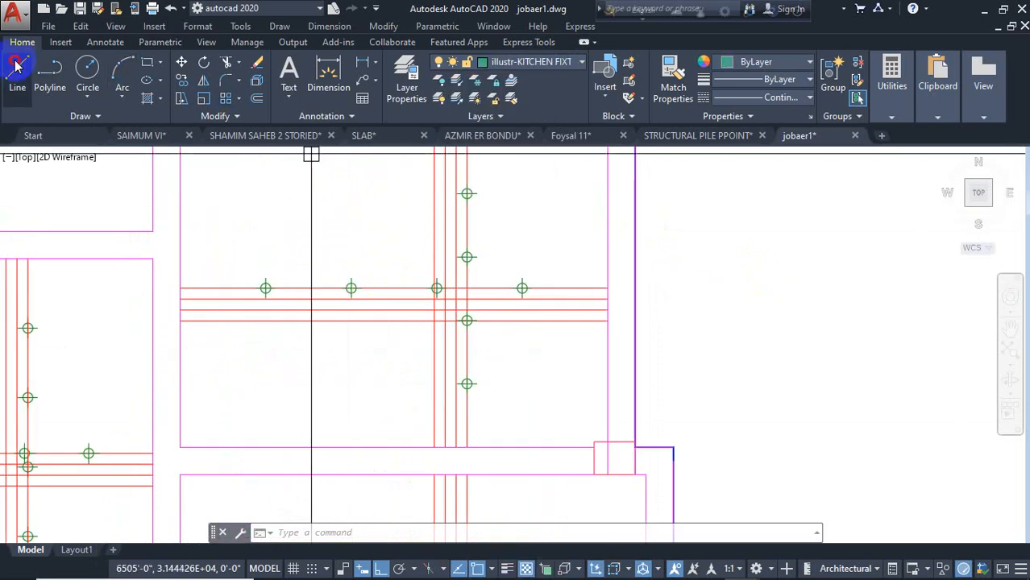
{"action": "left_click", "coordinate": [16, 66]}
{"action": "left_click", "coordinate": [265, 288]}
{"action": "left_click", "coordinate": [265, 193]}
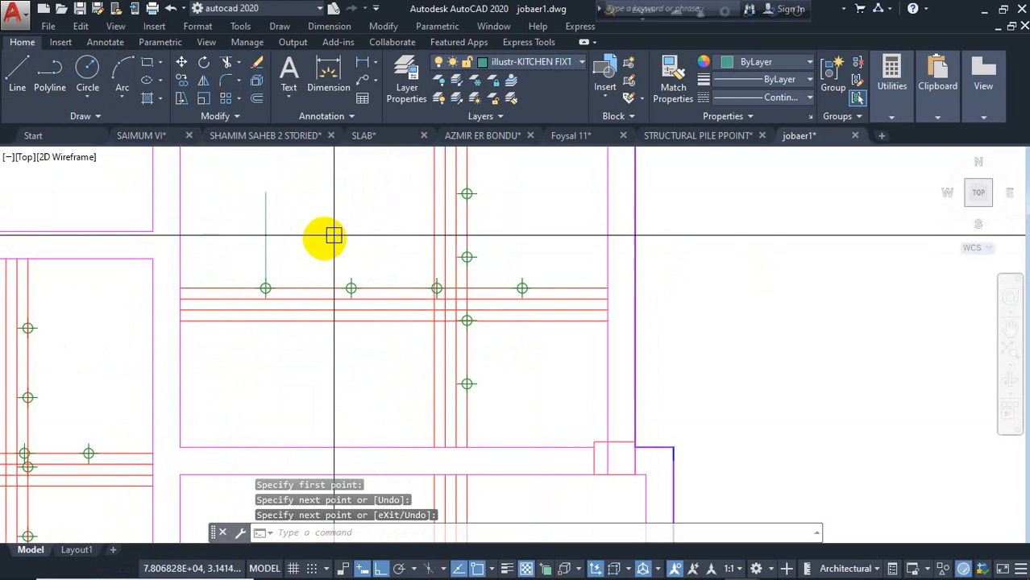
{"action": "middle_click_drag", "start_coordinate": [334, 236], "coordinate": [300, 321]}
{"action": "key", "text": "Return"}
{"action": "key", "text": "Return"}
{"action": "left_click", "coordinate": [434, 278]}
{"action": "middle_click_drag", "start_coordinate": [322, 276], "coordinate": [325, 145]}
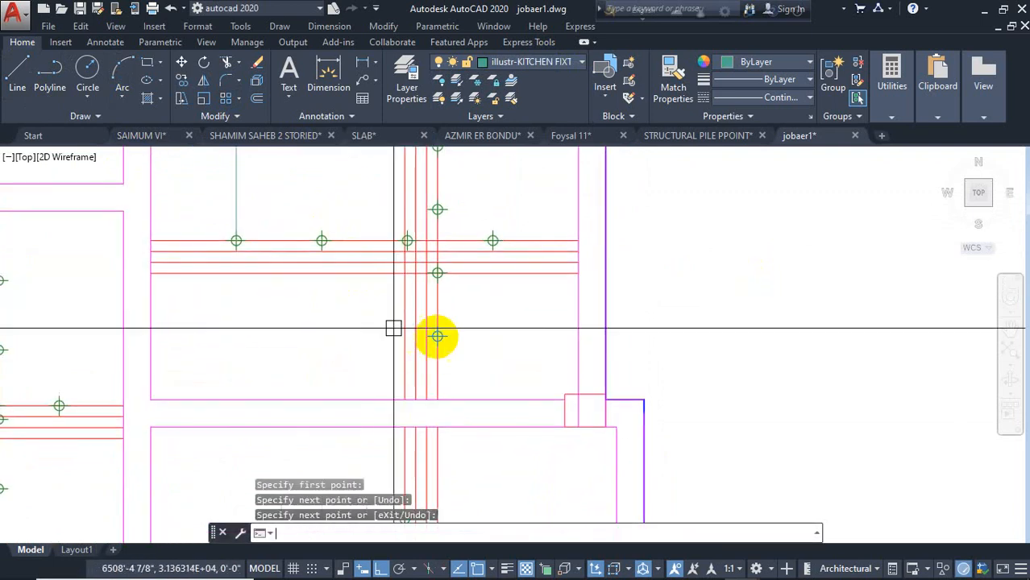
In the upper wide bay, draw a line leftward from the lowest division point and one downward from the rightmost point
{"action": "key", "text": "Return"}
{"action": "left_click", "coordinate": [437, 336]}
{"action": "left_click", "coordinate": [280, 342]}
{"action": "key", "text": "Return"}
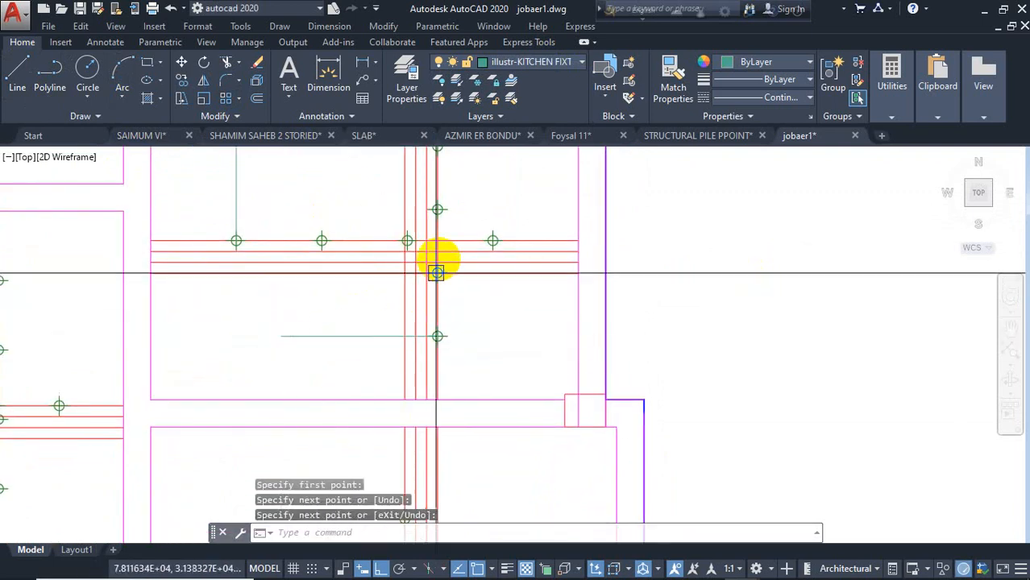
{"action": "key", "text": "Return"}
{"action": "left_click", "coordinate": [492, 241]}
{"action": "left_click", "coordinate": [493, 326]}
{"action": "key", "text": "Return"}
In the middle wide bay, draw a line leftward from the topmost division point and one upward from the leftmost point
{"action": "middle_click_drag", "start_coordinate": [496, 375], "coordinate": [522, 260]}
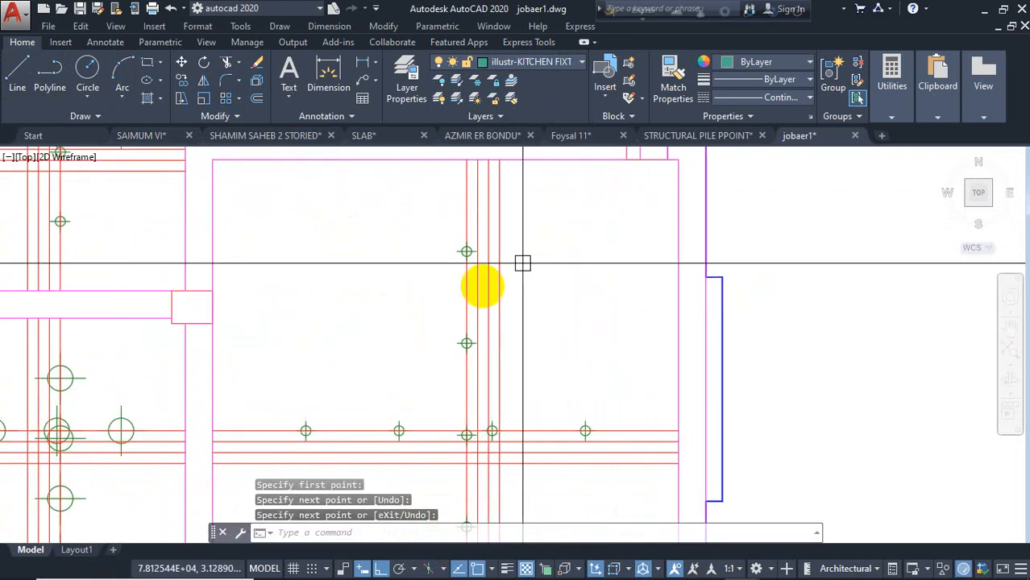
{"action": "key", "text": "Return"}
{"action": "left_click", "coordinate": [467, 251]}
{"action": "left_click", "coordinate": [307, 292]}
{"action": "key", "text": "Return"}
{"action": "key", "text": "Return"}
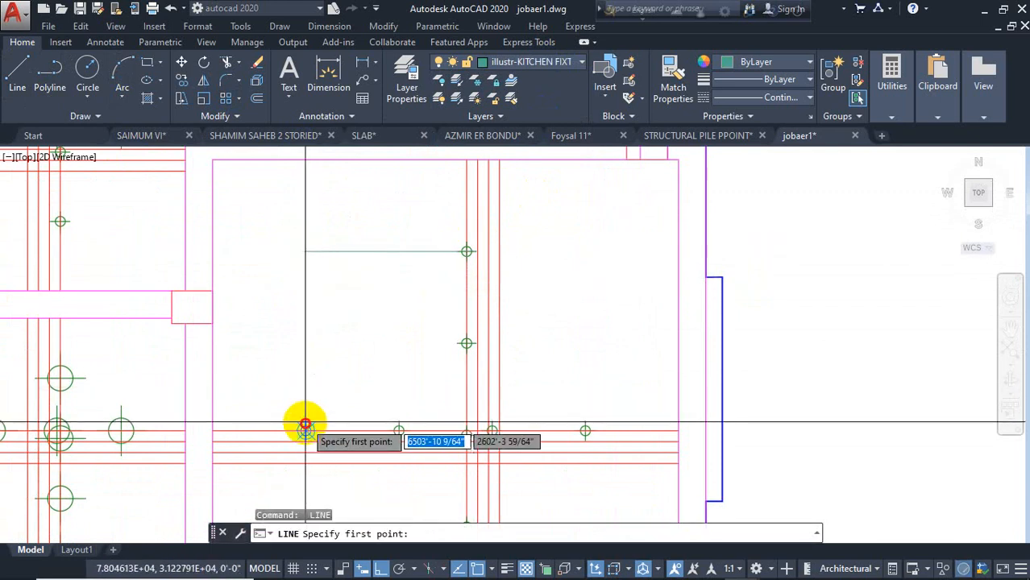
{"action": "left_click", "coordinate": [306, 431]}
{"action": "left_click", "coordinate": [306, 302]}
{"action": "key", "text": "Return"}
In the middle wide bay, draw a line upward from the rightmost division point and one leftward from the lowest point
{"action": "key", "text": "Return"}
{"action": "left_click", "coordinate": [585, 430]}
{"action": "left_click", "coordinate": [585, 304]}
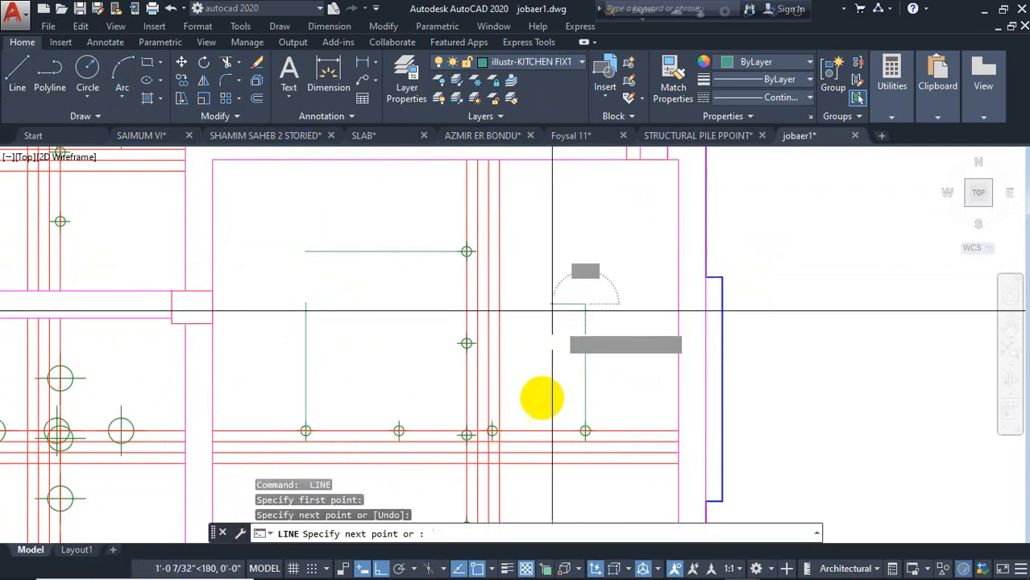
{"action": "key", "text": "Return"}
{"action": "middle_click_drag", "start_coordinate": [513, 434], "coordinate": [520, 285]}
{"action": "key", "text": "Return"}
{"action": "left_click", "coordinate": [474, 378]}
{"action": "left_click", "coordinate": [383, 392]}
{"action": "key", "text": "Return"}
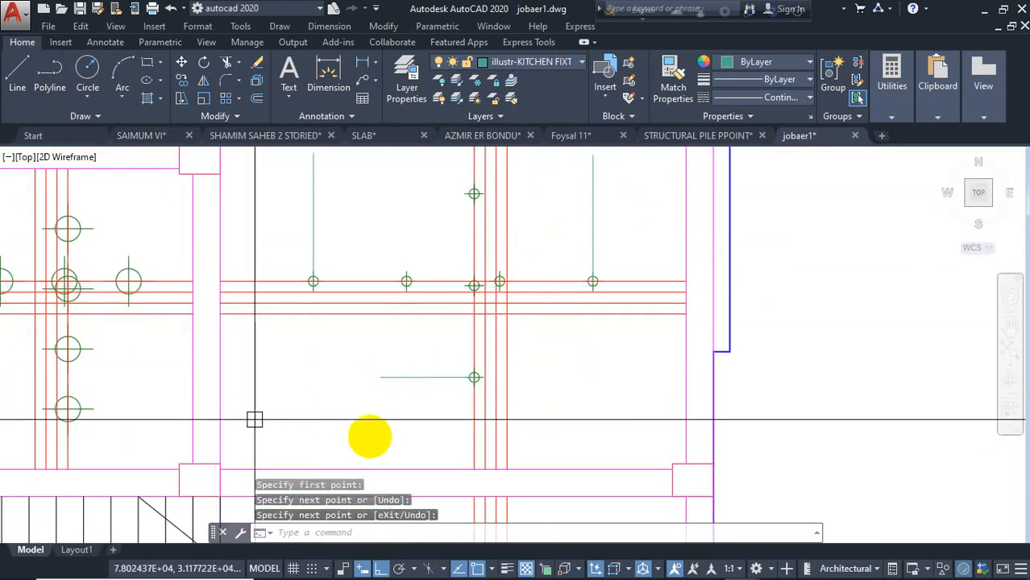
In the lower narrow bay, draw a line leftward from the lowest division point and one upward from the leftmost point
{"action": "middle_click_drag", "start_coordinate": [65, 419], "coordinate": [292, 430]}
{"action": "key", "text": "Return"}
{"action": "left_click", "coordinate": [153, 347]}
{"action": "key", "text": "Return"}
{"action": "key", "text": "Return"}
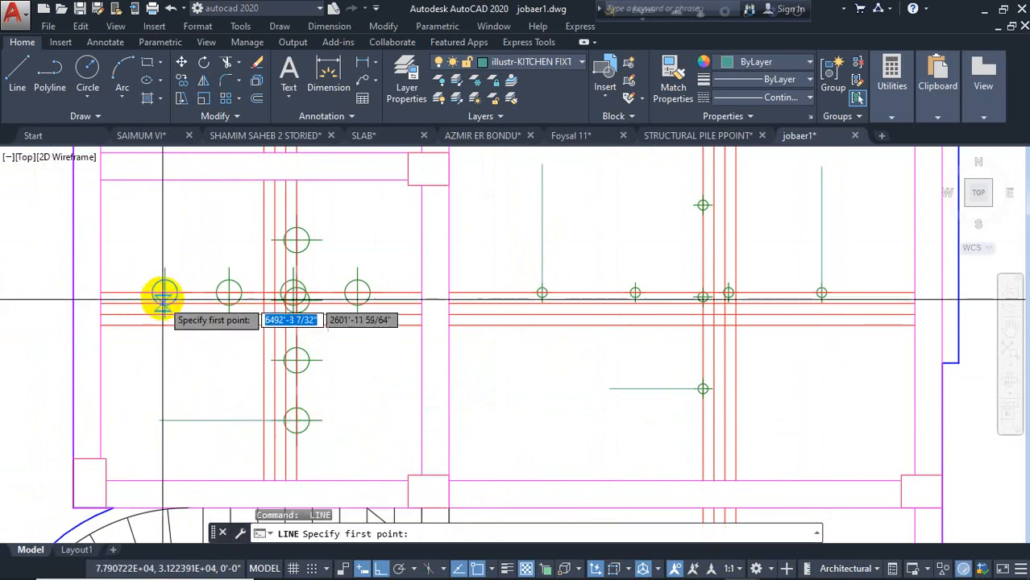
{"action": "left_click", "coordinate": [165, 292]}
{"action": "left_click", "coordinate": [200, 208]}
{"action": "key", "text": "Return"}
In the lower narrow bay, draw a line rightward from the topmost division point and one downward from the rightmost point
{"action": "key", "text": "Return"}
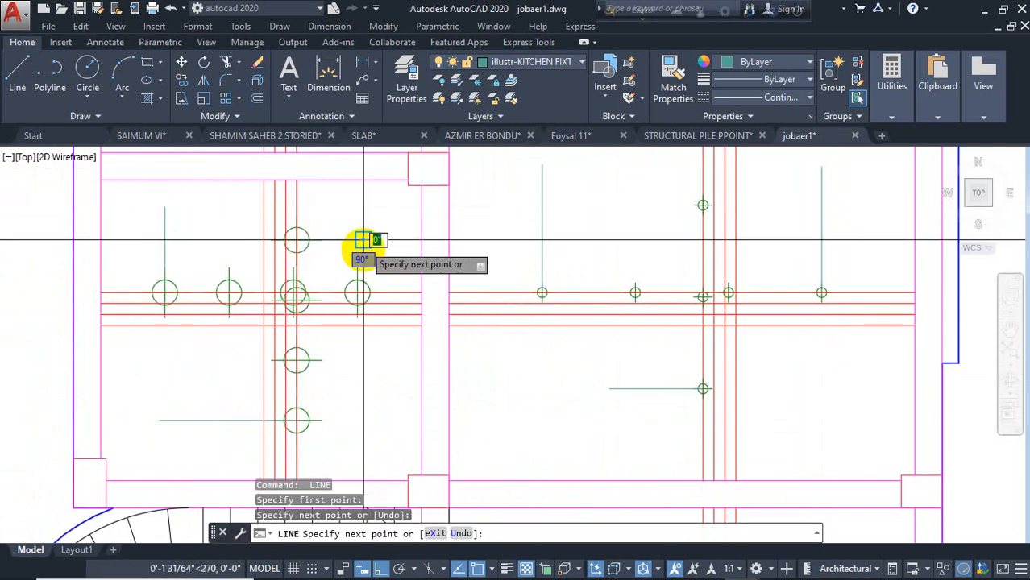
{"action": "key", "text": "Return"}
{"action": "key", "text": "Return"}
{"action": "left_click", "coordinate": [355, 294]}
{"action": "left_click", "coordinate": [359, 369]}
{"action": "key", "text": "Return"}
In the upper narrow bay, draw a line leftward from the lowest division point and one upward from the leftmost point
{"action": "middle_click_drag", "start_coordinate": [364, 276], "coordinate": [390, 532]}
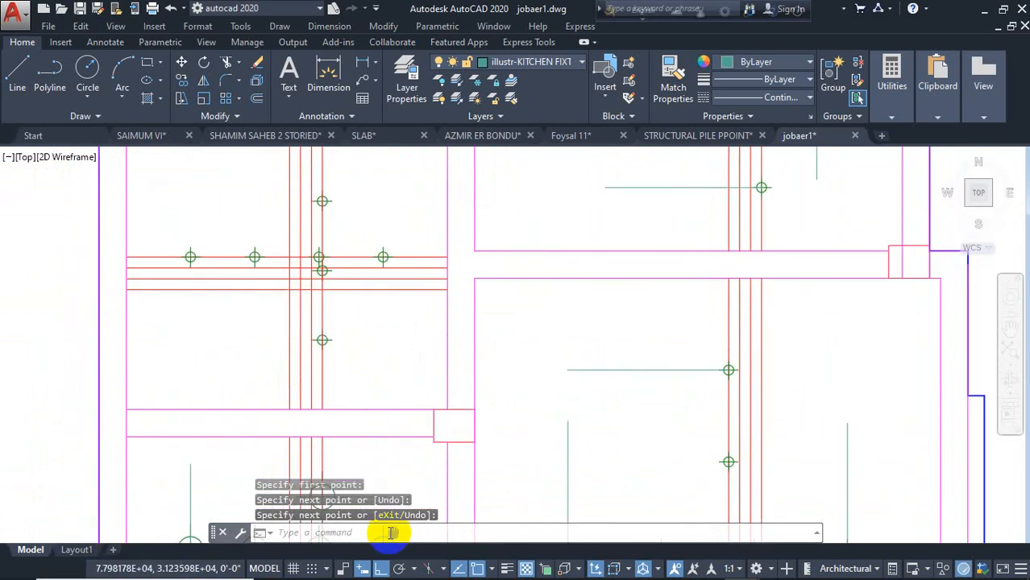
{"action": "key", "text": "Return"}
{"action": "left_click", "coordinate": [323, 339]}
{"action": "left_click", "coordinate": [262, 339]}
{"action": "key", "text": "Return"}
{"action": "key", "text": "Return"}
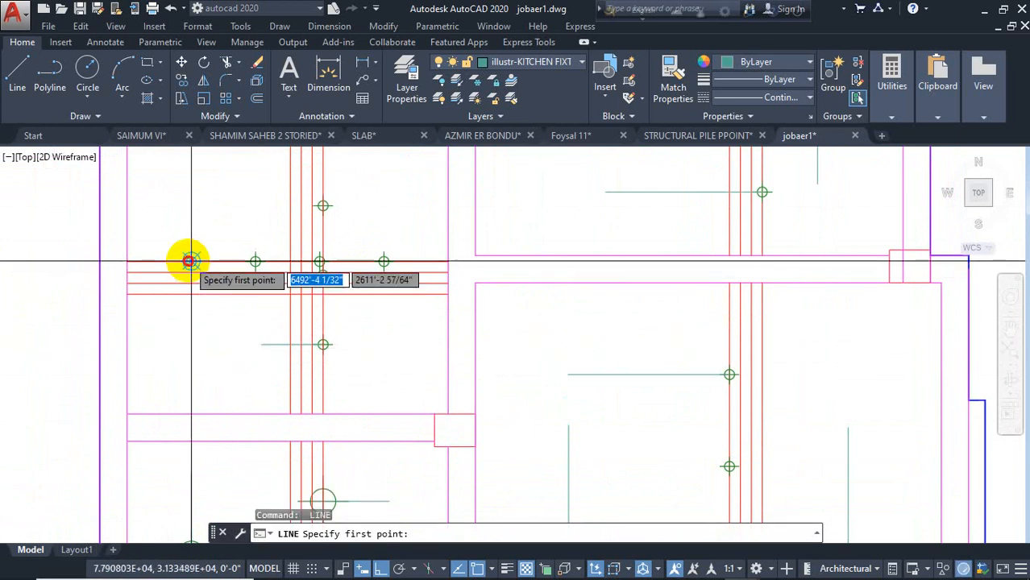
{"action": "left_click", "coordinate": [191, 262]}
{"action": "left_click", "coordinate": [191, 192]}
{"action": "key", "text": "Return"}
In the upper narrow bay, draw a line rightward from the topmost division point and one downward from the rightmost point
{"action": "key", "text": "Return"}
{"action": "left_click", "coordinate": [323, 206]}
{"action": "left_click", "coordinate": [376, 206]}
{"action": "key", "text": "Return"}
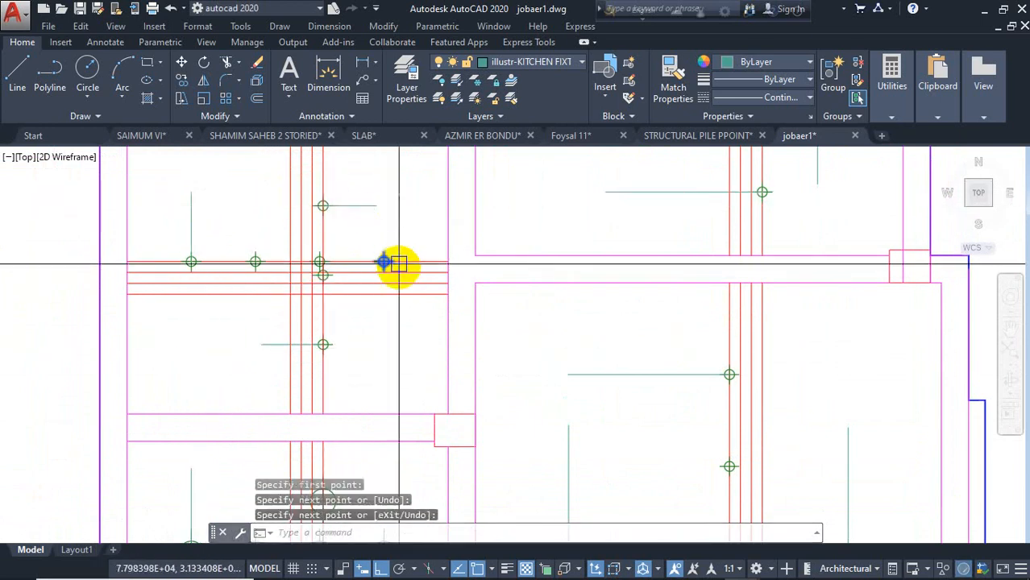
{"action": "key", "text": "Return"}
{"action": "left_click", "coordinate": [384, 262]}
{"action": "left_click", "coordinate": [383, 342]}
{"action": "key", "text": "Return"}
{"action": "scroll", "coordinate": [435, 285], "scroll_direction": "down", "scroll_amount": 4}
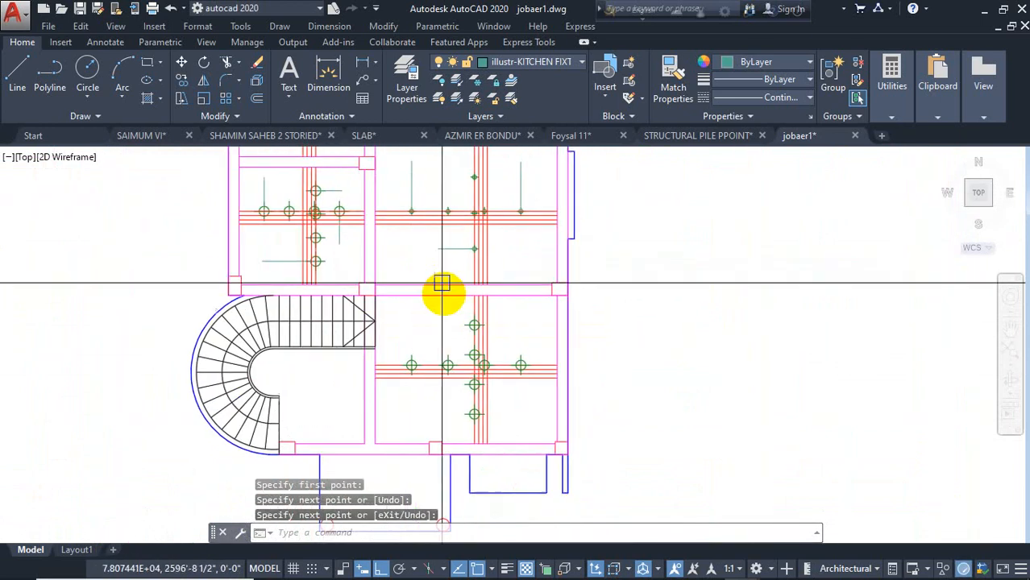
{"action": "scroll", "coordinate": [435, 357], "scroll_direction": "up", "scroll_amount": 4}
{"action": "left_click", "coordinate": [335, 372]}
{"action": "key", "text": "Return"}
{"action": "left_click", "coordinate": [361, 274]}
{"action": "key", "text": "Return"}
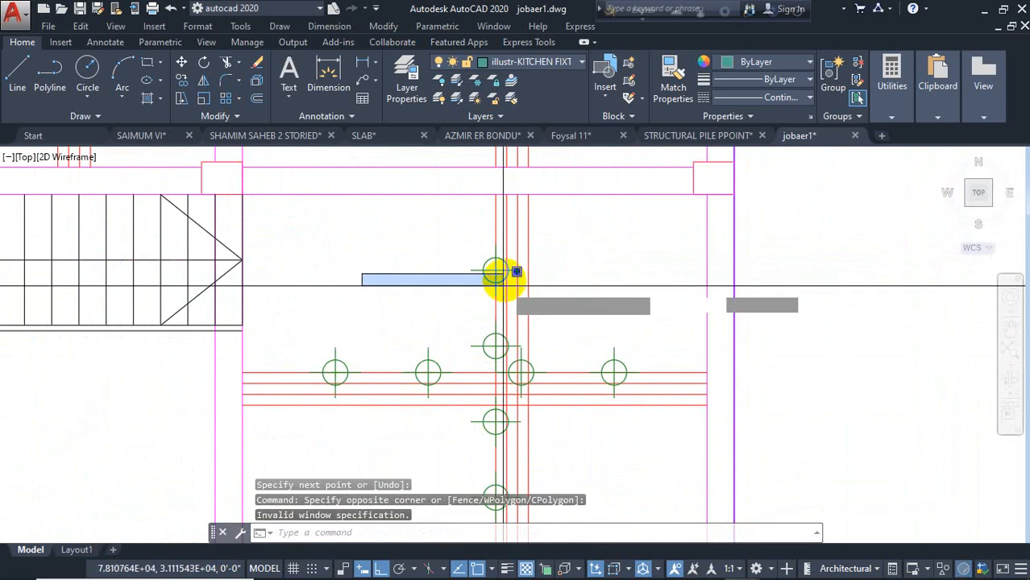
{"action": "left_click", "coordinate": [353, 323]}
In the bay beside the staircase, draw a line upward from the leftmost division point and one leftward from the topmost point
{"action": "key", "text": "Return"}
{"action": "left_click", "coordinate": [336, 372]}
{"action": "left_click", "coordinate": [335, 275]}
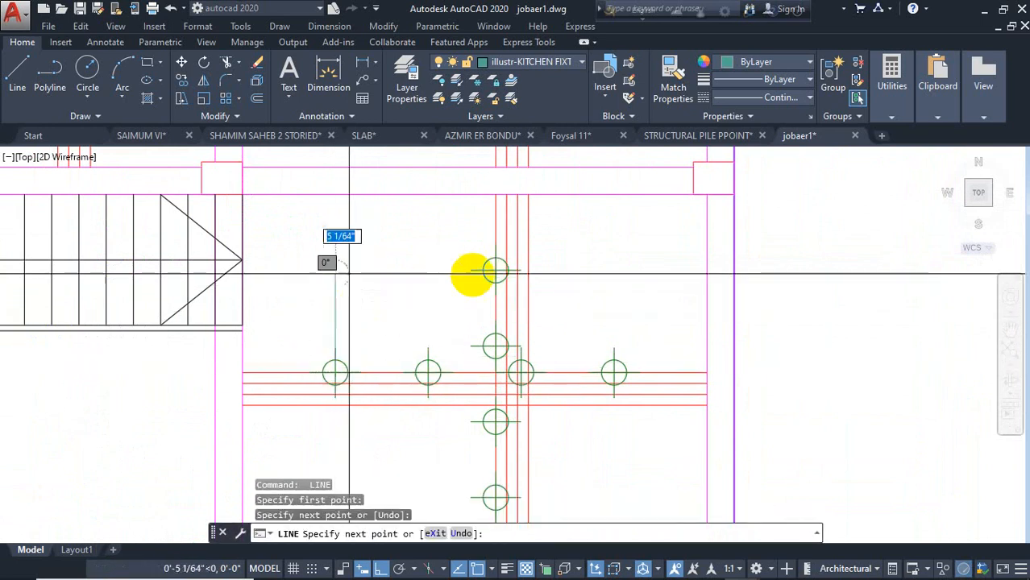
{"action": "key", "text": "Return"}
{"action": "key", "text": "Return"}
{"action": "left_click", "coordinate": [496, 270]}
{"action": "left_click", "coordinate": [403, 270]}
{"action": "key", "text": "Return"}
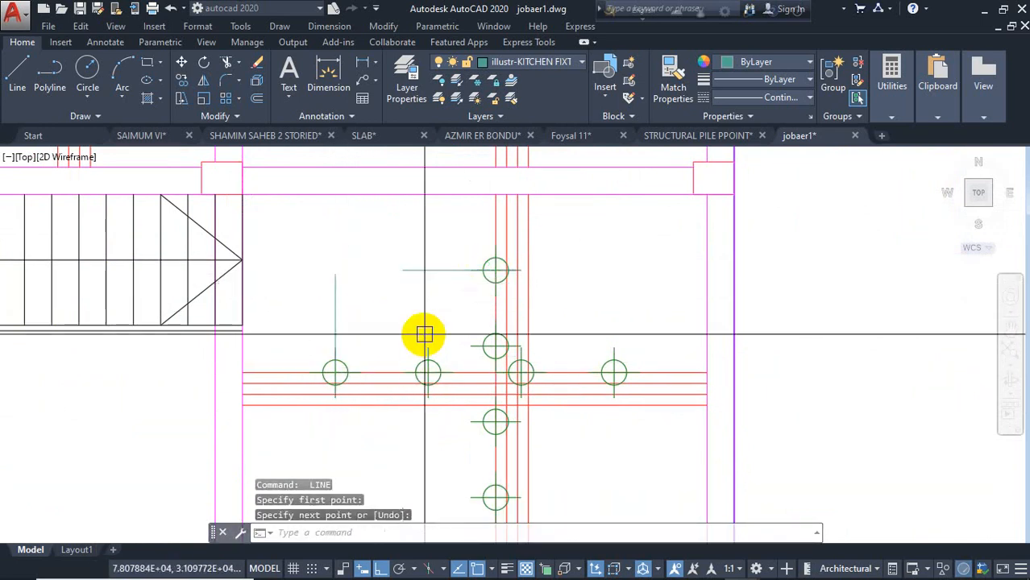
In the bay beside the staircase, draw a line leftward from the lowest division point and one downward from the rightmost point
{"action": "middle_click_drag", "start_coordinate": [443, 374], "coordinate": [424, 283]}
{"action": "key", "text": "Return"}
{"action": "left_click", "coordinate": [476, 408]}
{"action": "left_click", "coordinate": [332, 406]}
{"action": "key", "text": "Return"}
{"action": "key", "text": "Return"}
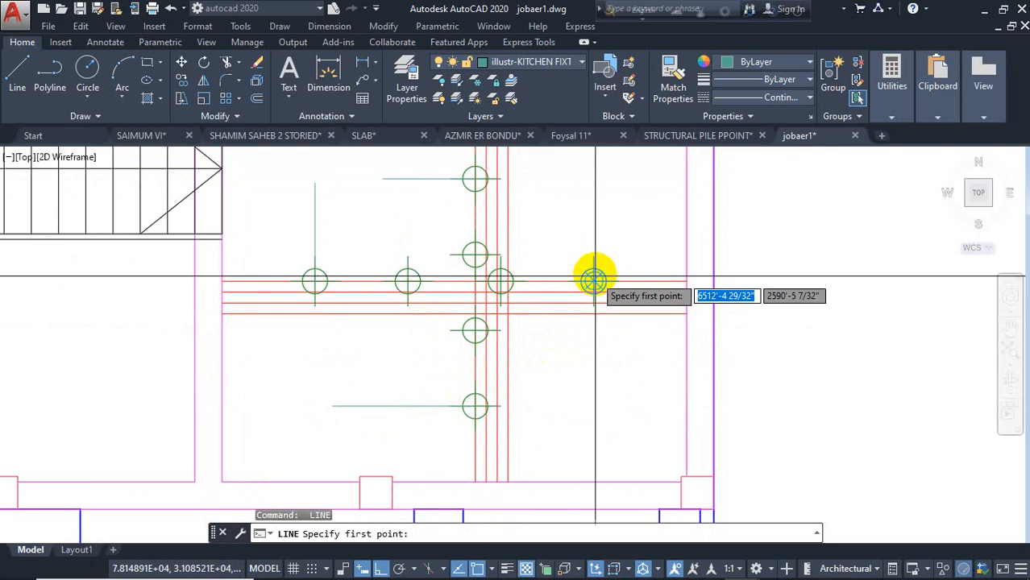
{"action": "left_click", "coordinate": [594, 281]}
{"action": "left_click", "coordinate": [593, 382]}
{"action": "key", "text": "Return"}
{"action": "scroll", "coordinate": [417, 398], "scroll_direction": "down", "scroll_amount": 4}
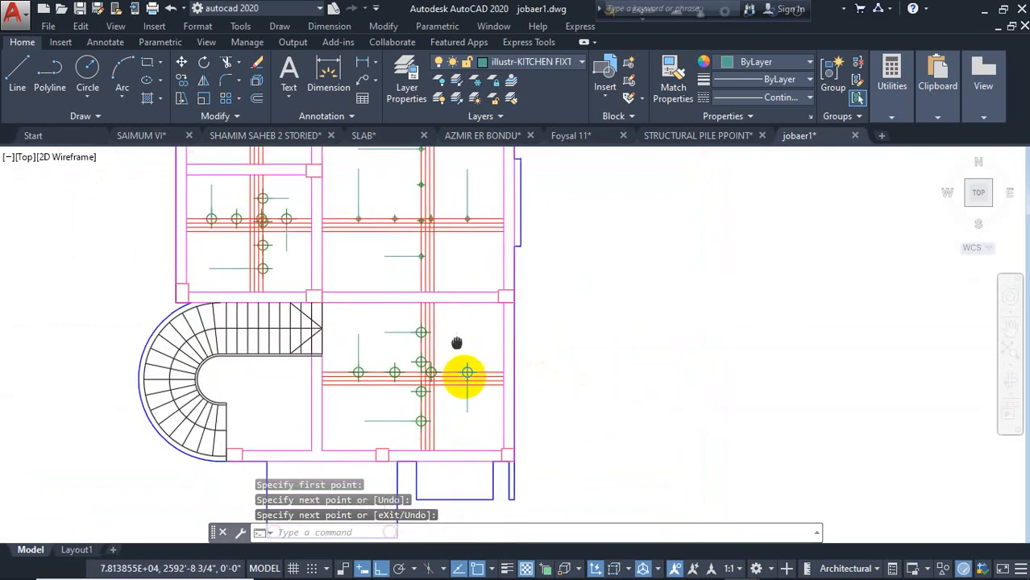
In the bay beside the staircase, fillet the lines drawn from the division points into a sharp-cornered rectangle
{"action": "type", "text": "f"}
{"action": "key", "text": "Return"}
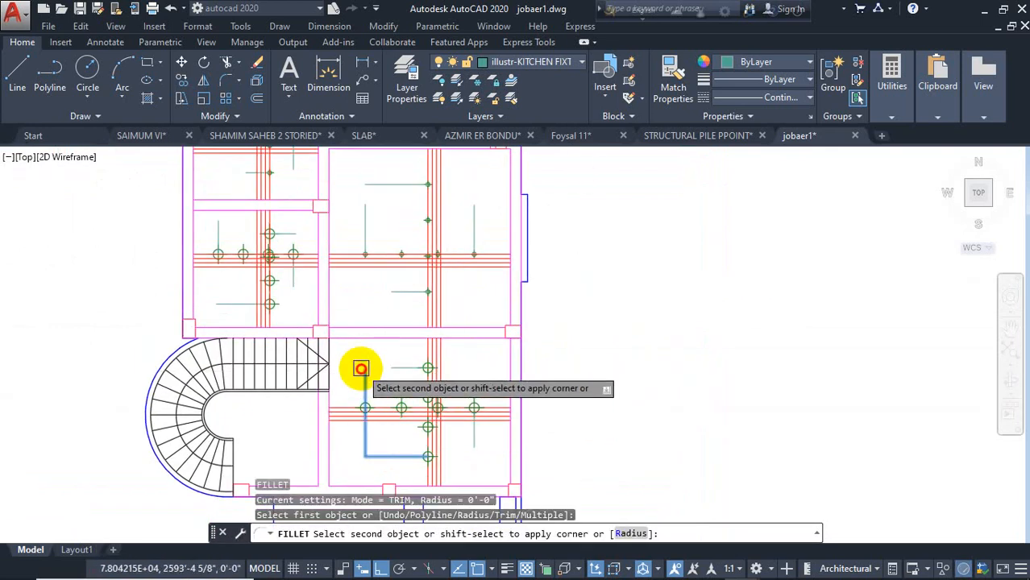
{"action": "left_click", "coordinate": [361, 368]}
{"action": "key", "text": "Return"}
{"action": "left_click", "coordinate": [401, 370]}
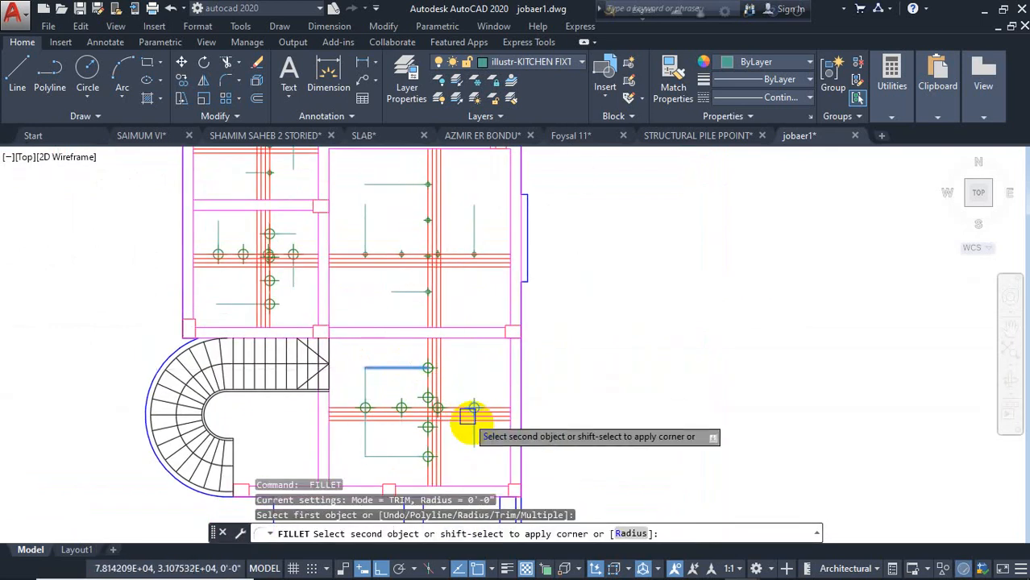
In the large middle bay, fillet the lines from the division points into a sharp-cornered rectangle
{"action": "middle_click_drag", "start_coordinate": [397, 349], "coordinate": [404, 383]}
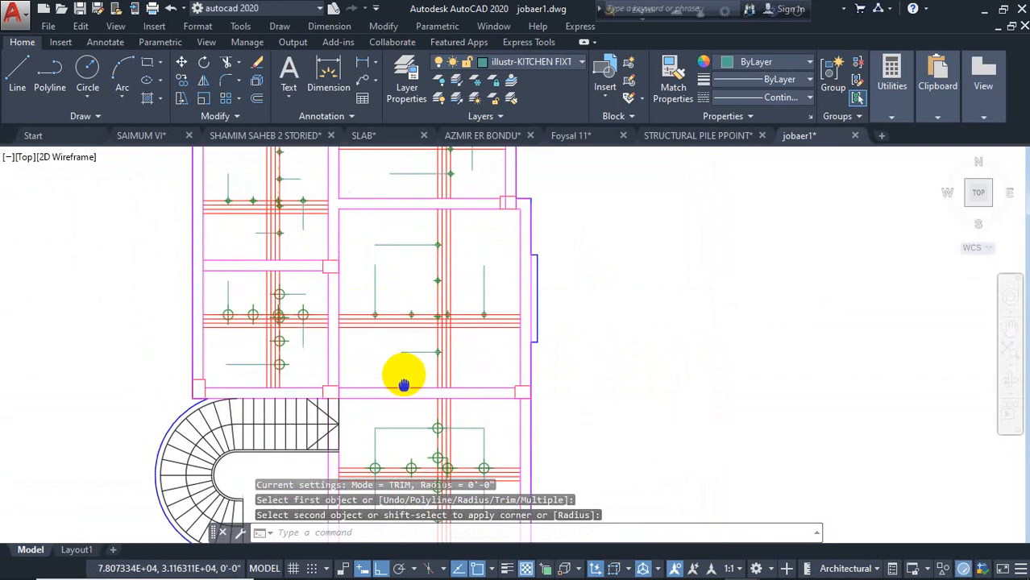
{"action": "left_click", "coordinate": [376, 278]}
{"action": "key", "text": "Return"}
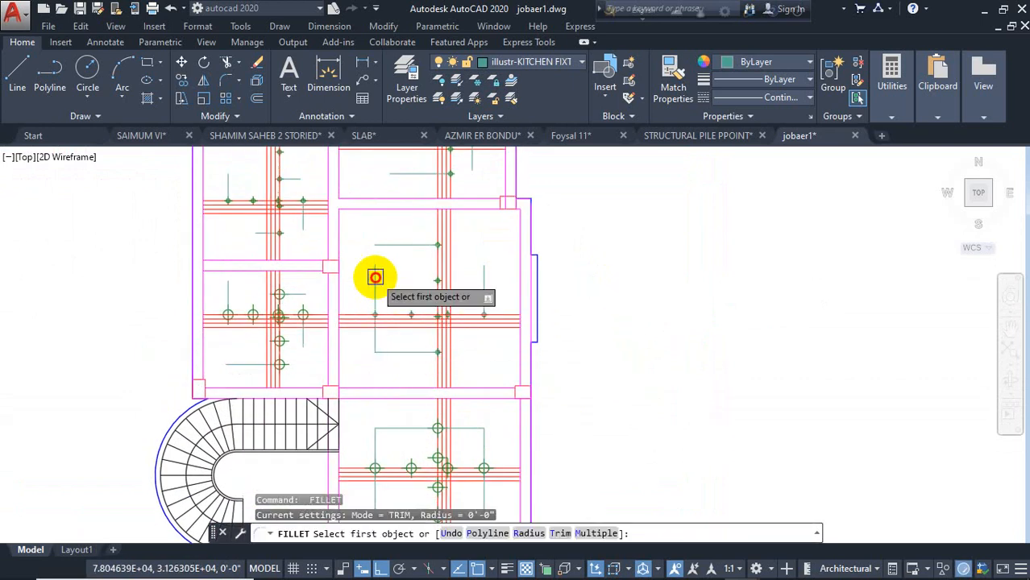
{"action": "left_click", "coordinate": [396, 246]}
{"action": "left_click", "coordinate": [408, 246]}
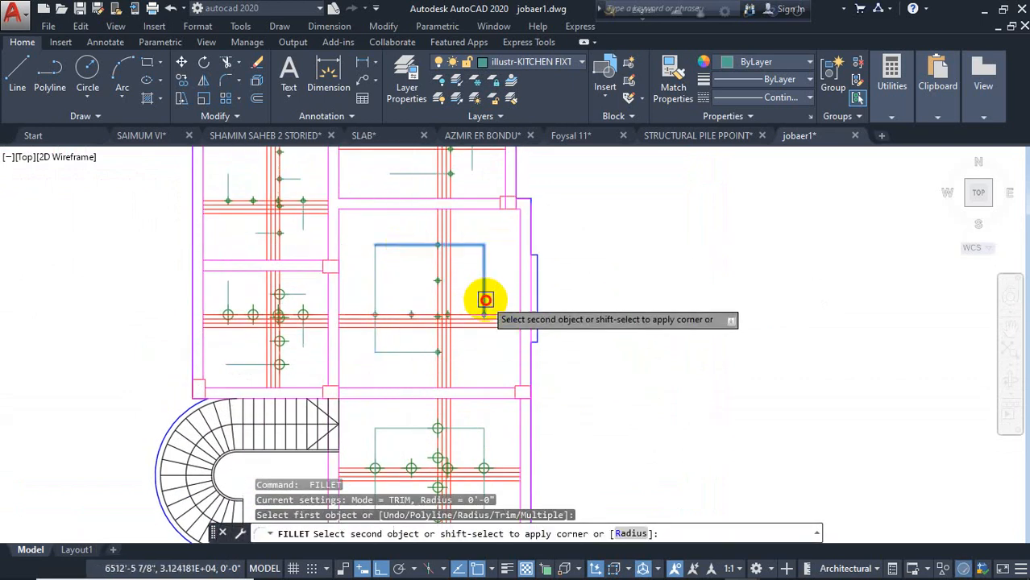
{"action": "left_click", "coordinate": [483, 294]}
{"action": "key", "text": "Return"}
{"action": "left_click", "coordinate": [483, 286]}
{"action": "left_click", "coordinate": [418, 352]}
{"action": "key", "text": "Return"}
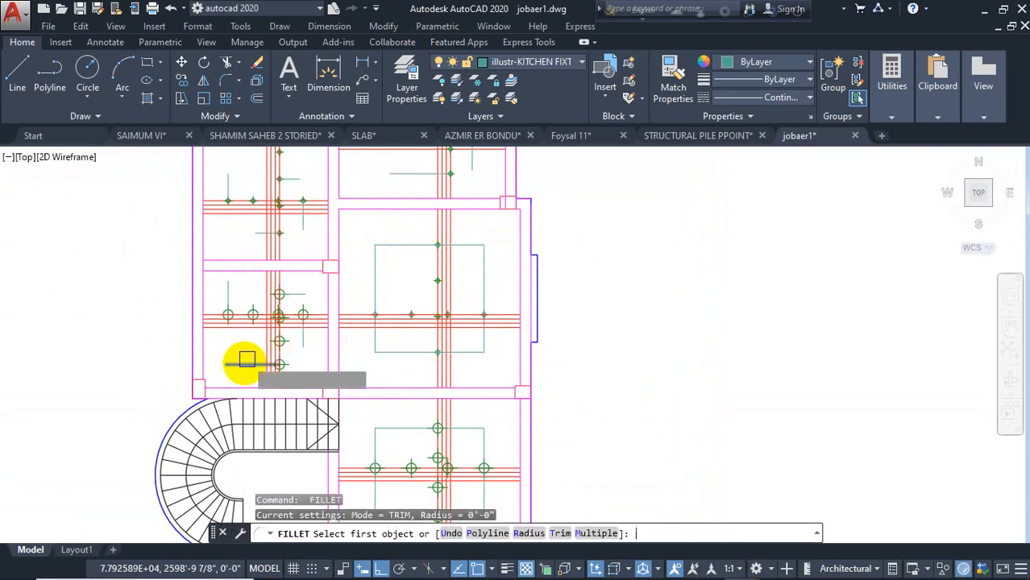
In the lower narrow bay, fillet the lower-left and upper-left corners where the point lines meet
{"action": "left_click", "coordinate": [241, 363]}
{"action": "left_click", "coordinate": [228, 296]}
{"action": "key", "text": "Return"}
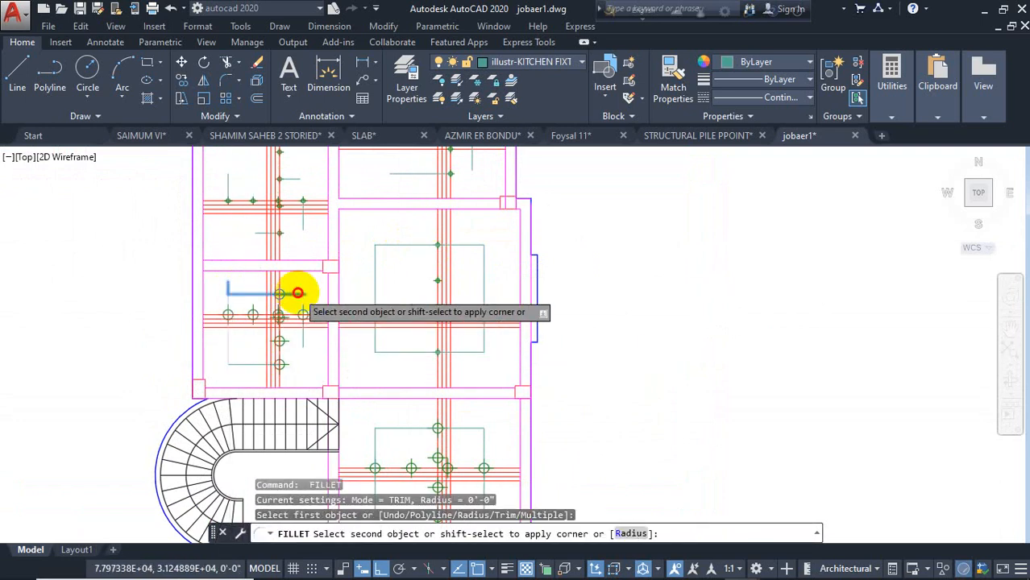
{"action": "left_click", "coordinate": [297, 293]}
{"action": "scroll", "coordinate": [245, 297], "scroll_direction": "up", "scroll_amount": 2}
{"action": "key", "text": "Return"}
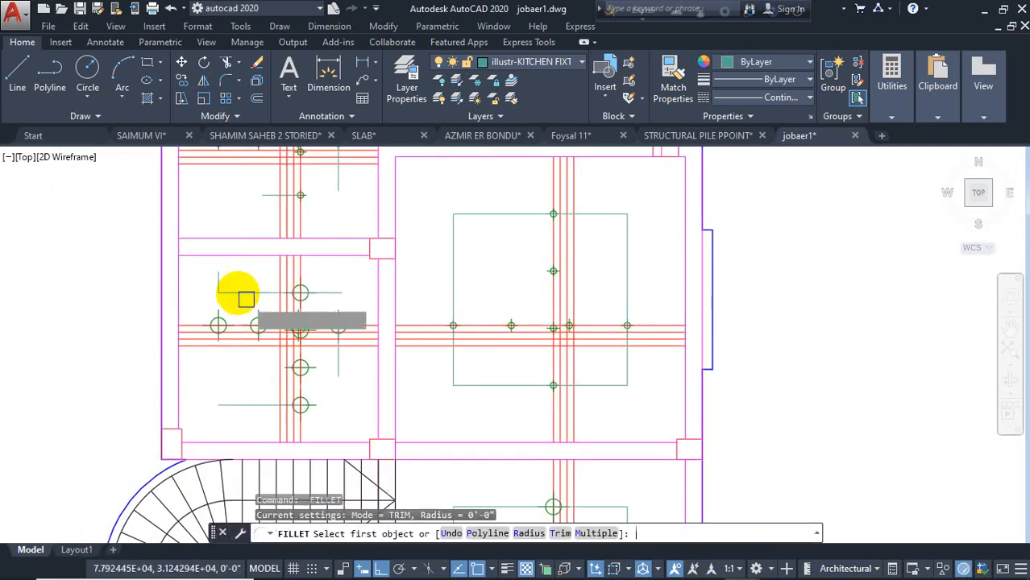
{"action": "left_click", "coordinate": [231, 405]}
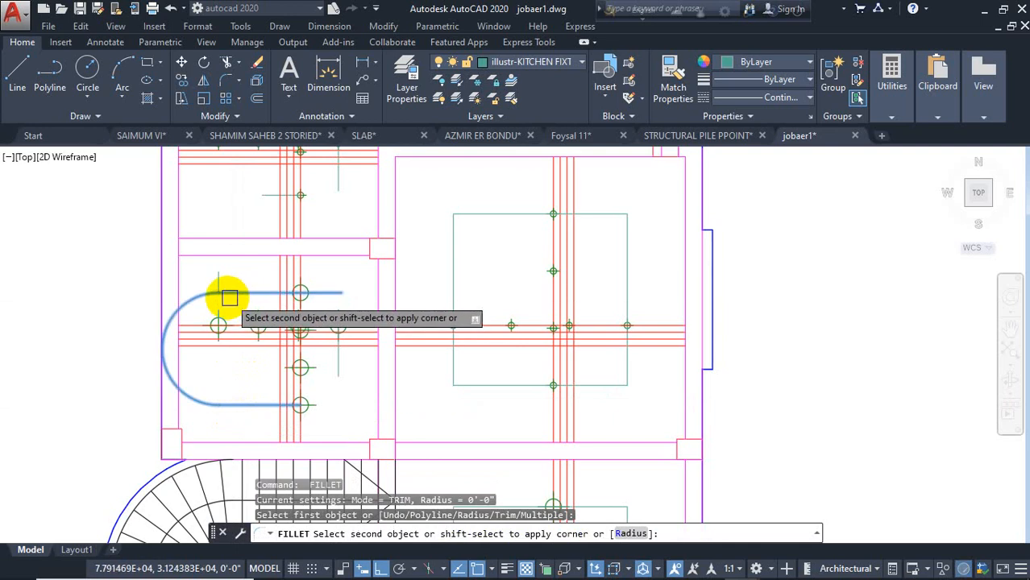
{"action": "left_click", "coordinate": [218, 279]}
{"action": "key", "text": "Return"}
{"action": "left_click", "coordinate": [239, 293]}
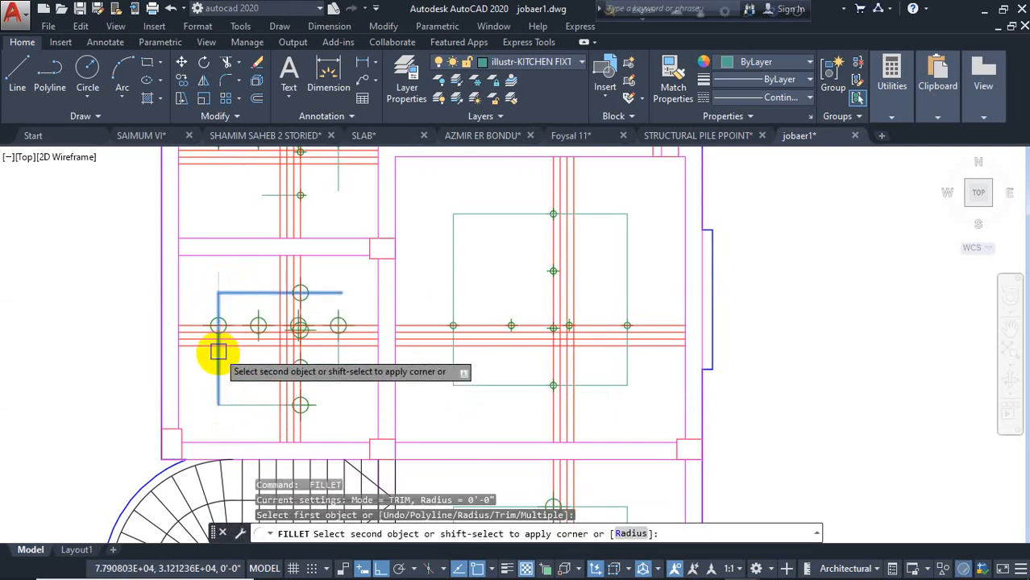
{"action": "left_click", "coordinate": [219, 352]}
In the lower narrow bay, fillet the upper-right and lower-right corners to close the rectangle
{"action": "key", "text": "Return"}
{"action": "left_click", "coordinate": [265, 292]}
{"action": "left_click", "coordinate": [338, 354]}
{"action": "key", "text": "Return"}
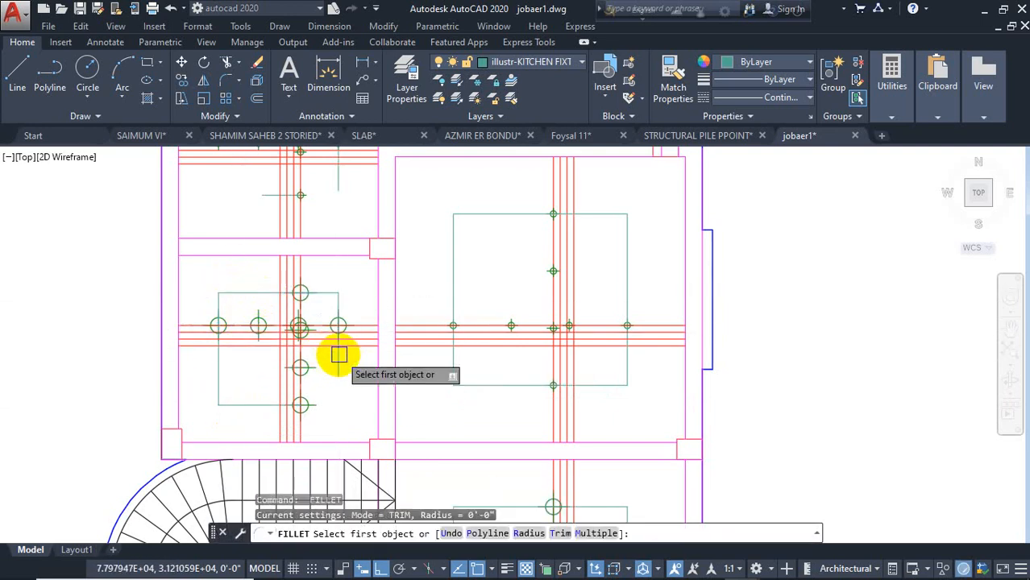
{"action": "left_click", "coordinate": [339, 354]}
{"action": "left_click", "coordinate": [279, 407]}
In the upper narrow bay, fillet the lower-left and upper-left corners where the point lines meet
{"action": "middle_click_drag", "start_coordinate": [354, 297], "coordinate": [372, 416]}
{"action": "key", "text": "Return"}
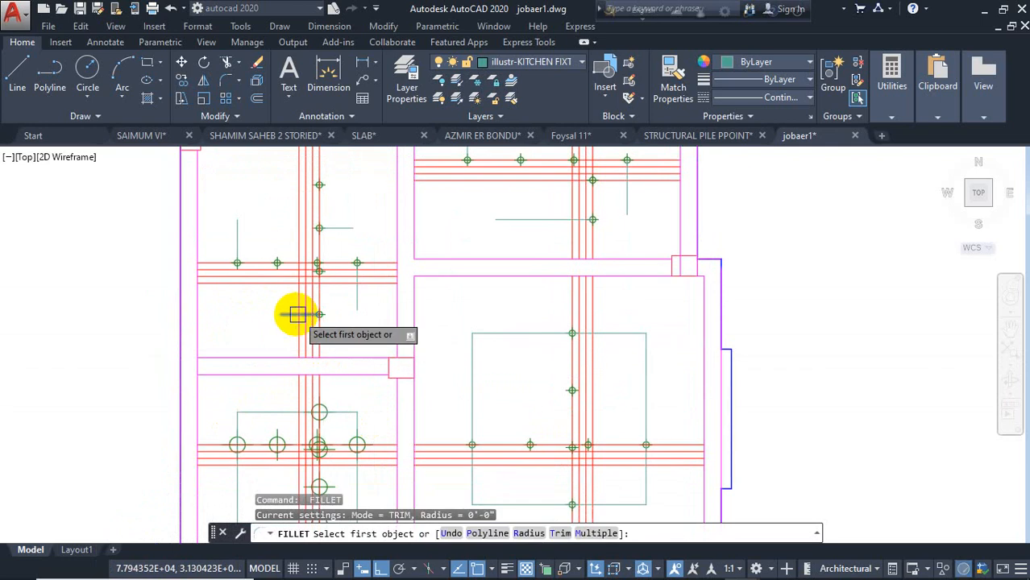
{"action": "left_click", "coordinate": [297, 315]}
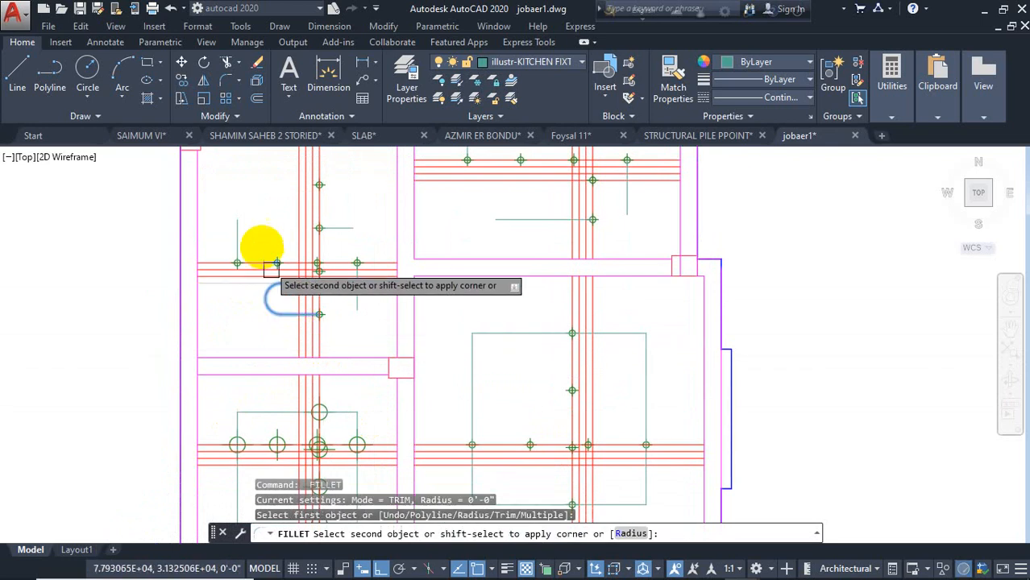
{"action": "left_click", "coordinate": [338, 228]}
{"action": "key", "text": "Return"}
{"action": "left_click", "coordinate": [266, 314]}
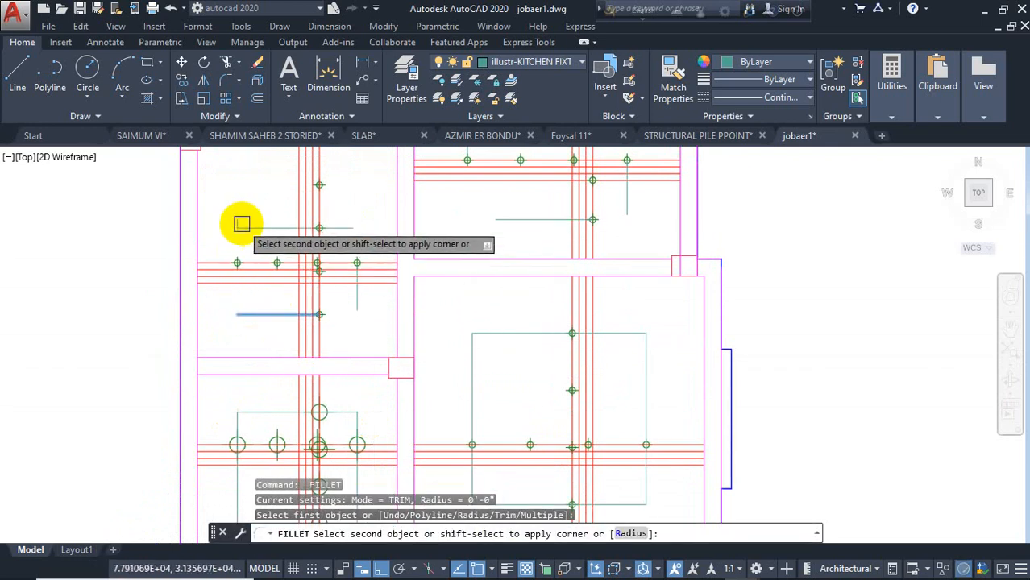
{"action": "left_click", "coordinate": [237, 217]}
{"action": "key", "text": "Return"}
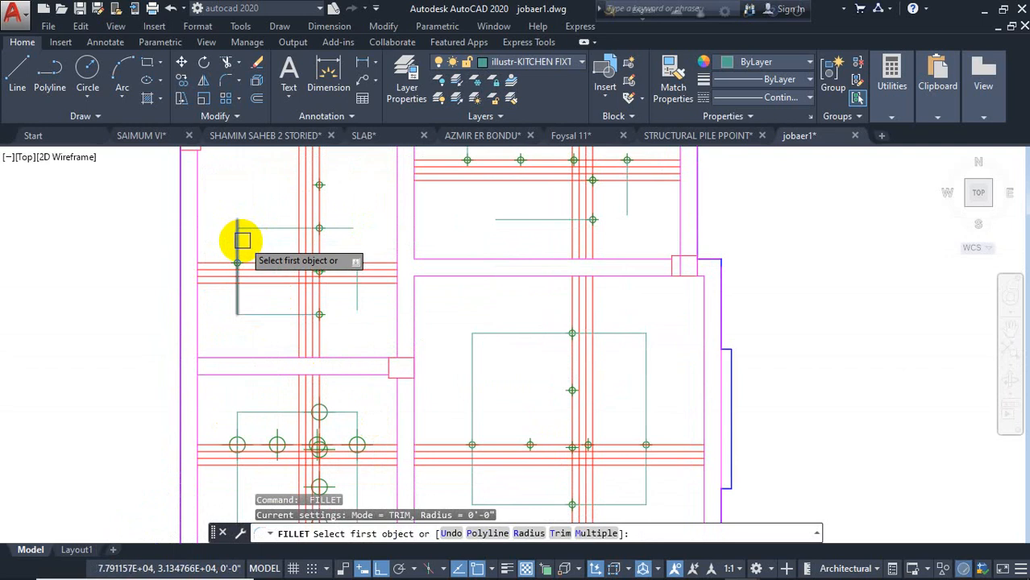
{"action": "left_click", "coordinate": [241, 239]}
{"action": "left_click", "coordinate": [263, 232]}
In the upper narrow bay, fillet the upper-right and lower-right corners to close the rectangle
{"action": "key", "text": "Return"}
{"action": "left_click", "coordinate": [277, 231]}
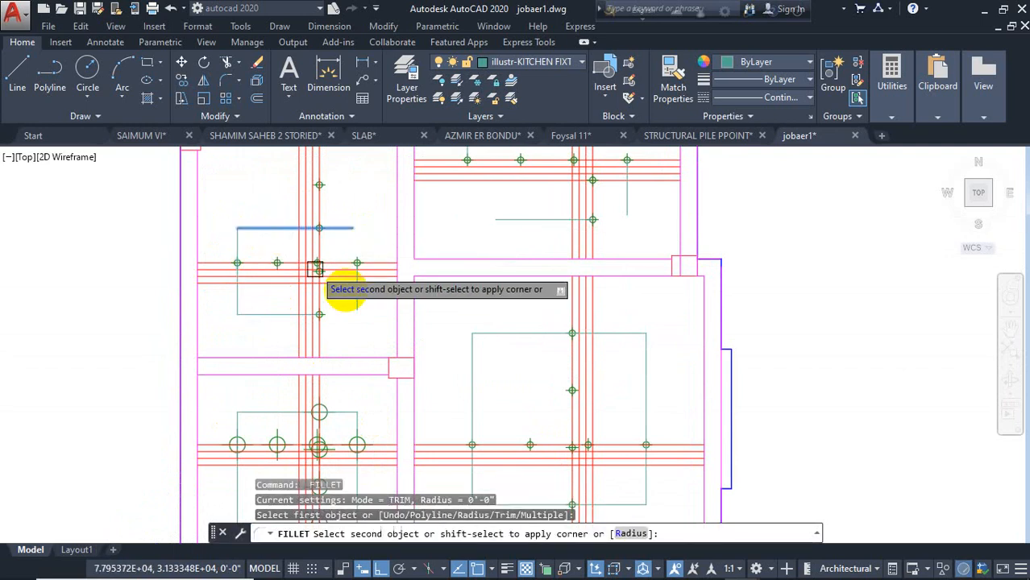
{"action": "left_click", "coordinate": [356, 290]}
{"action": "key", "text": "Return"}
{"action": "left_click", "coordinate": [350, 294]}
{"action": "left_click", "coordinate": [285, 311]}
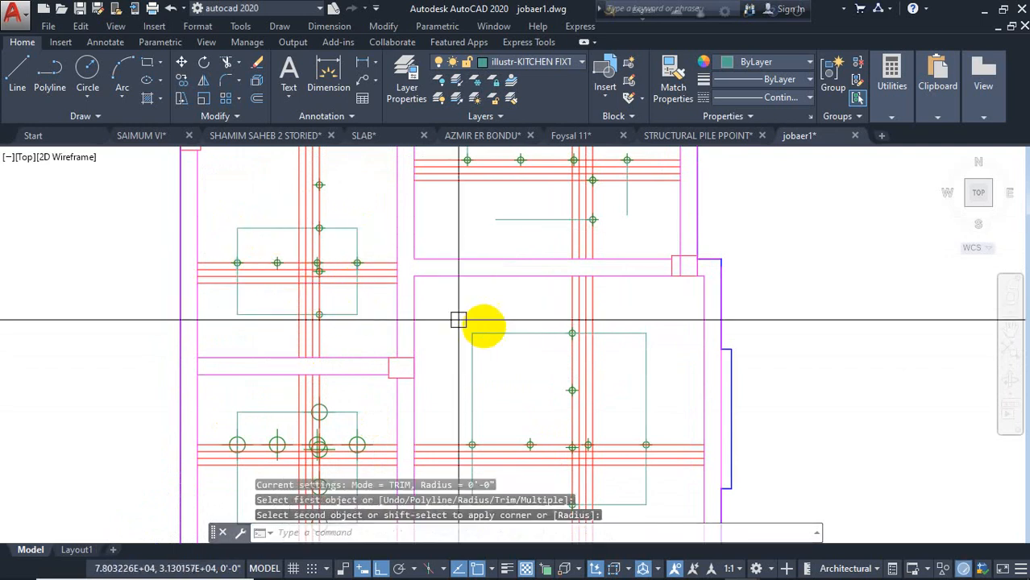
In the top wide bay, fillet all four corners of the point lines into a sharp-cornered rectangle
{"action": "middle_click_drag", "start_coordinate": [458, 319], "coordinate": [461, 402]}
{"action": "key", "text": "Return"}
{"action": "left_click", "coordinate": [469, 350]}
{"action": "left_click", "coordinate": [426, 259]}
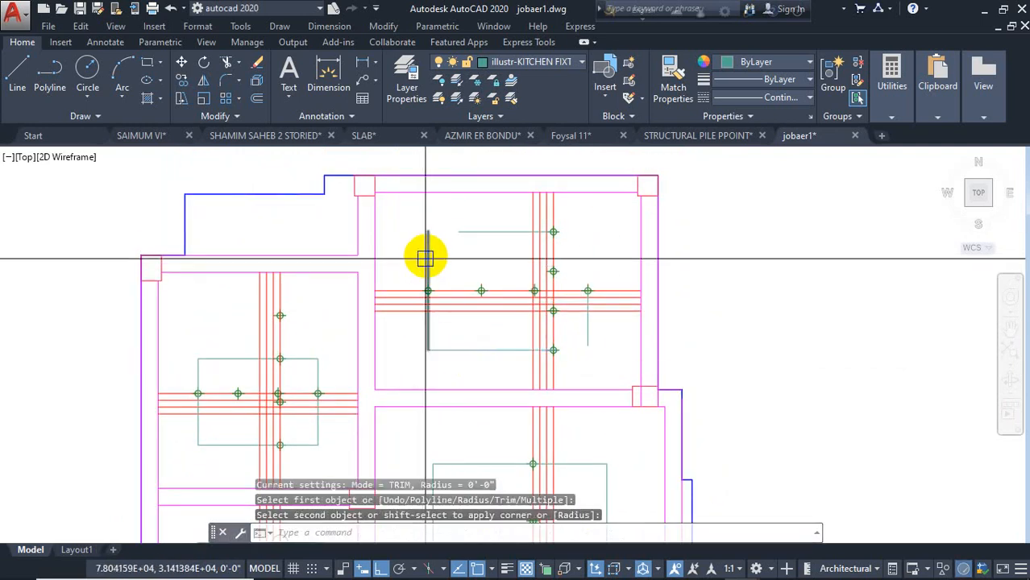
{"action": "left_click", "coordinate": [485, 232]}
{"action": "key", "text": "Return"}
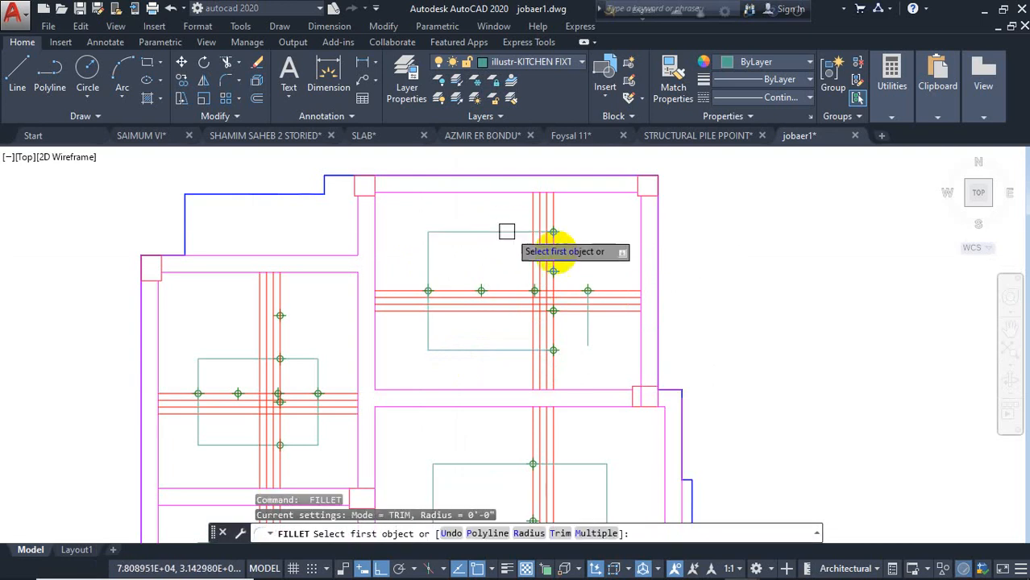
{"action": "left_click", "coordinate": [583, 325]}
{"action": "left_click", "coordinate": [504, 348]}
{"action": "key", "text": "Return"}
{"action": "left_click", "coordinate": [587, 328]}
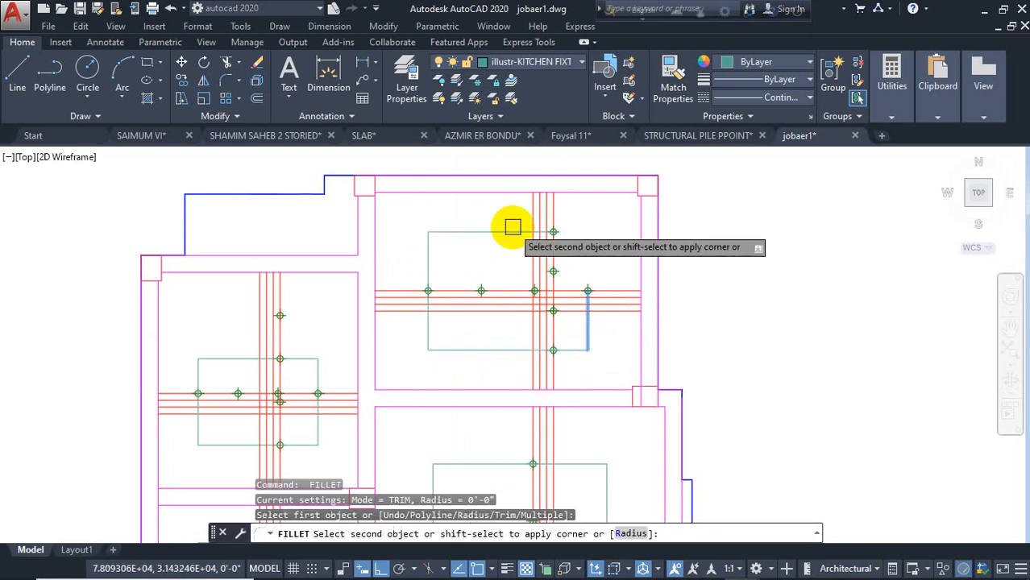
{"action": "left_click", "coordinate": [472, 232]}
Select one line of the top bay's rectangle plus all similar lines, and join them into closed polylines
{"action": "left_click", "coordinate": [471, 232]}
{"action": "right_click", "coordinate": [474, 233]}
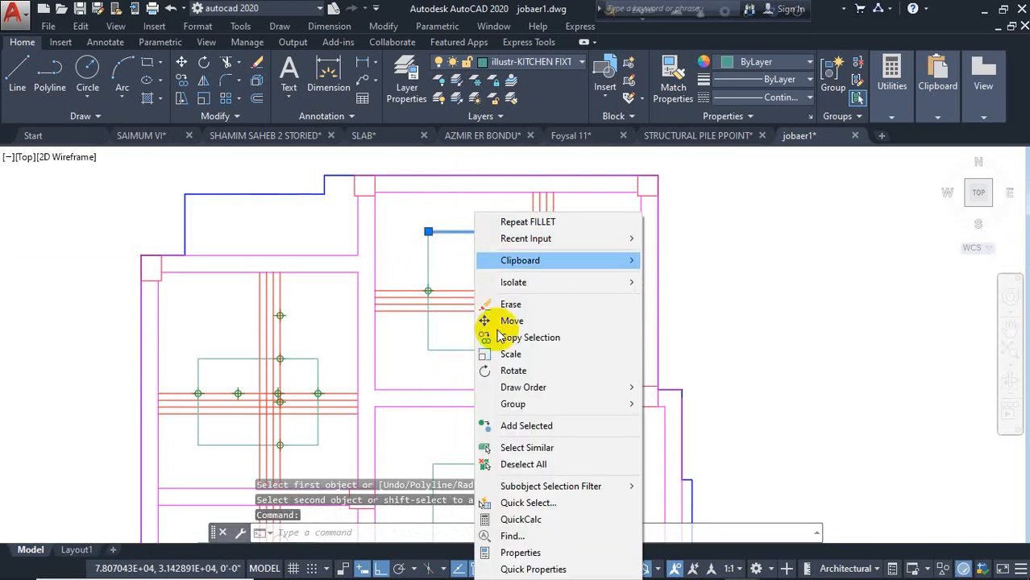
{"action": "left_click", "coordinate": [528, 448]}
{"action": "scroll", "coordinate": [460, 349], "scroll_direction": "down", "scroll_amount": 4}
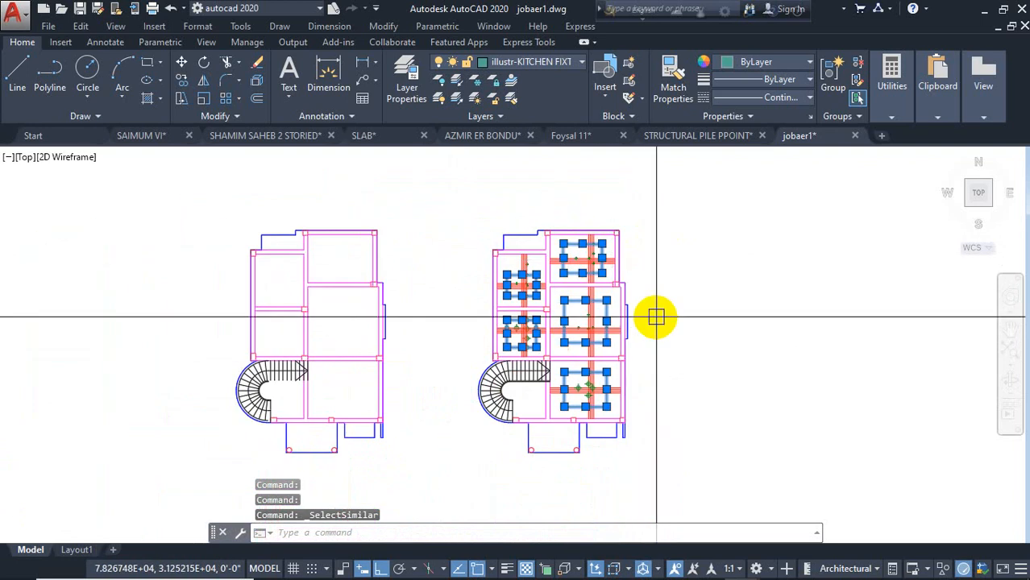
{"action": "key", "text": "Return"}
Offset the large middle bay's rectangle inward by 12 inches
{"action": "scroll", "coordinate": [604, 314], "scroll_direction": "up", "scroll_amount": 4}
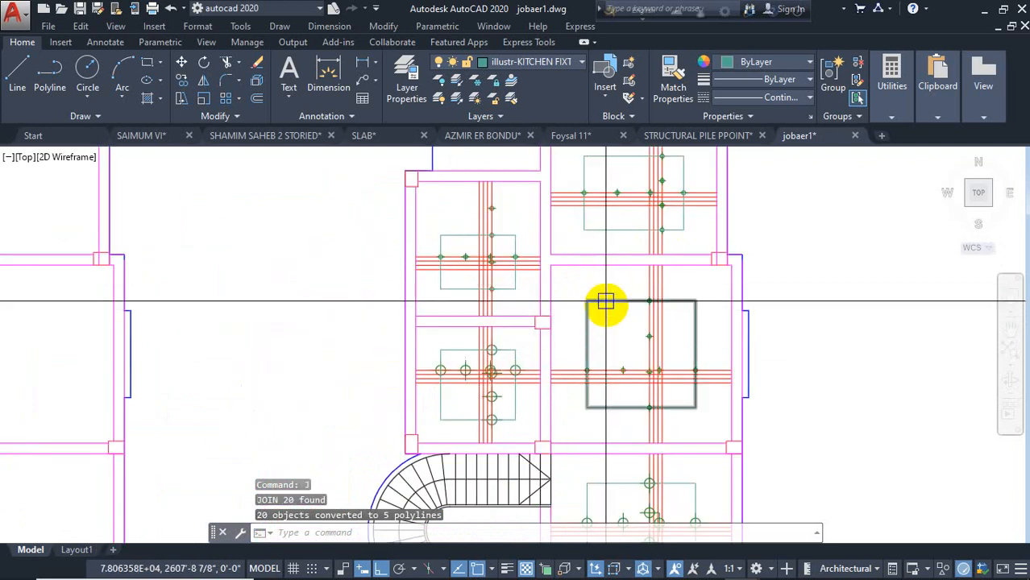
{"action": "type", "text": "o"}
{"action": "key", "text": "Return"}
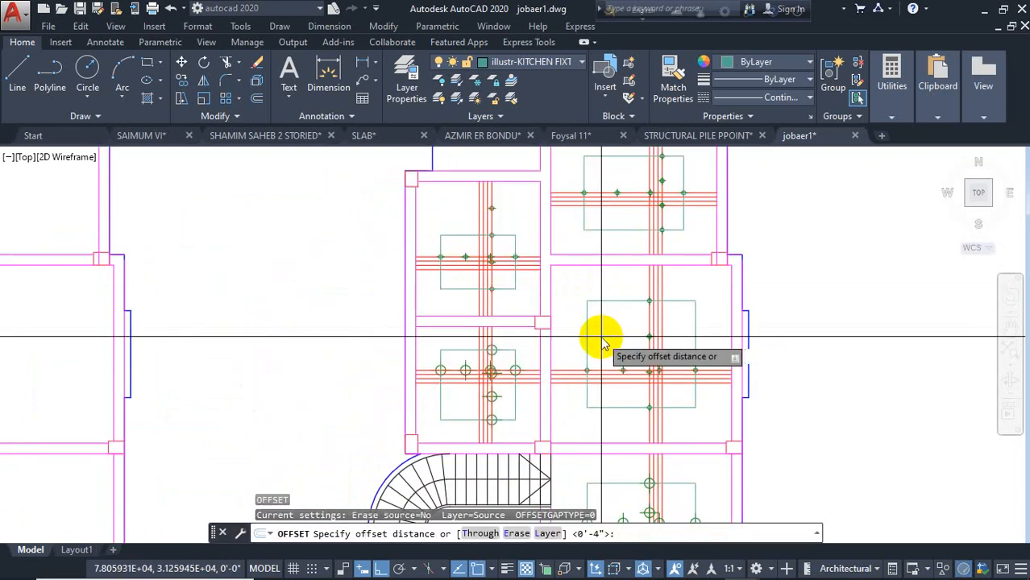
{"action": "type", "text": "12"}
{"action": "key", "text": "Return"}
{"action": "left_click", "coordinate": [599, 305]}
{"action": "left_click", "coordinate": [619, 334]}
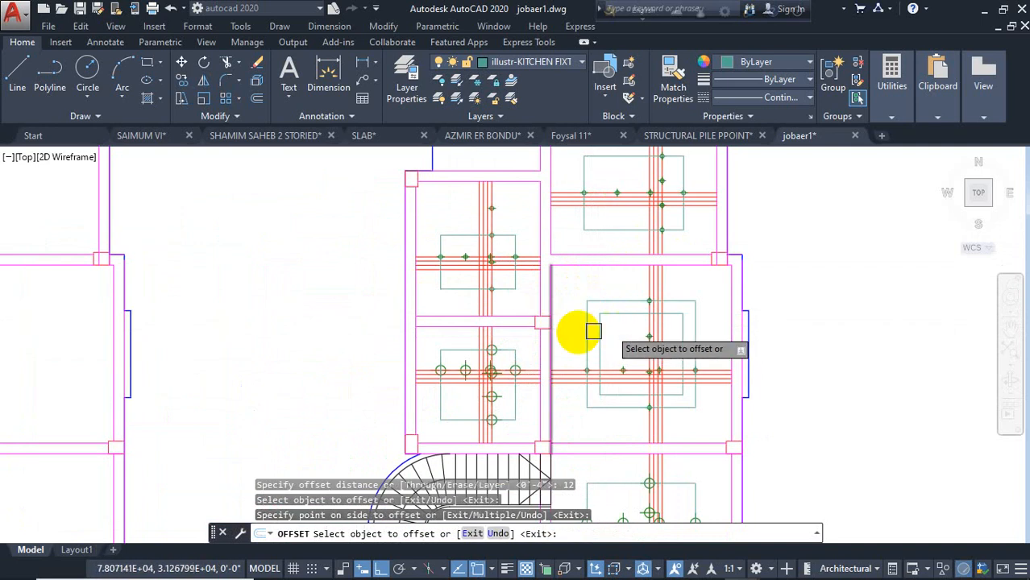
Offset the rectangles in the upper narrow bay and the top wide bay inward by 12 inches
{"action": "middle_click_drag", "start_coordinate": [539, 307], "coordinate": [519, 379]}
{"action": "left_click", "coordinate": [434, 307]}
{"action": "left_click", "coordinate": [448, 343]}
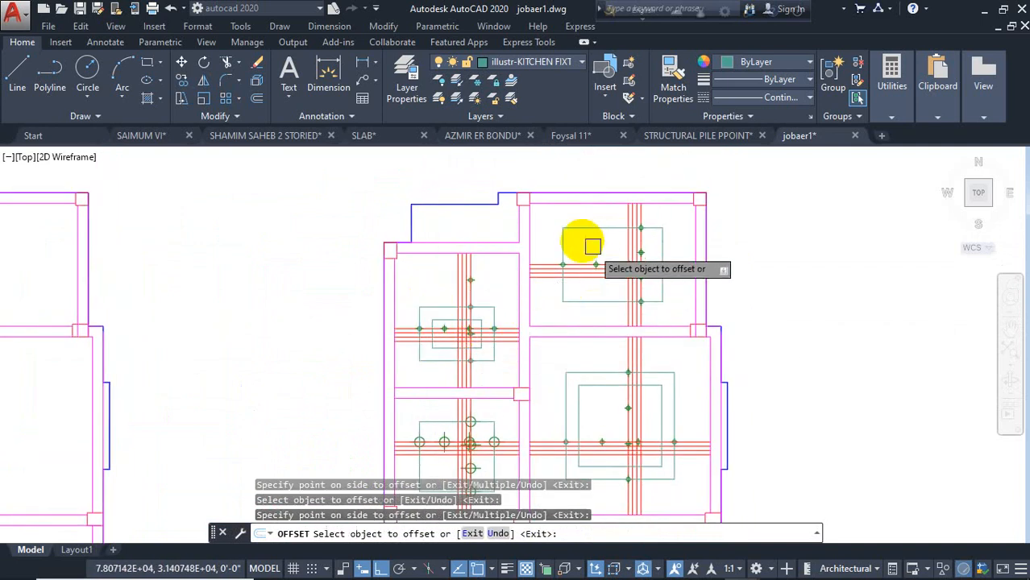
{"action": "left_click", "coordinate": [590, 220]}
{"action": "left_click", "coordinate": [595, 234]}
{"action": "left_click", "coordinate": [601, 266]}
Offset the rectangles in the lower narrow bay and the bay beside the staircase inward by 12 inches
{"action": "middle_click_drag", "start_coordinate": [554, 375], "coordinate": [540, 225]}
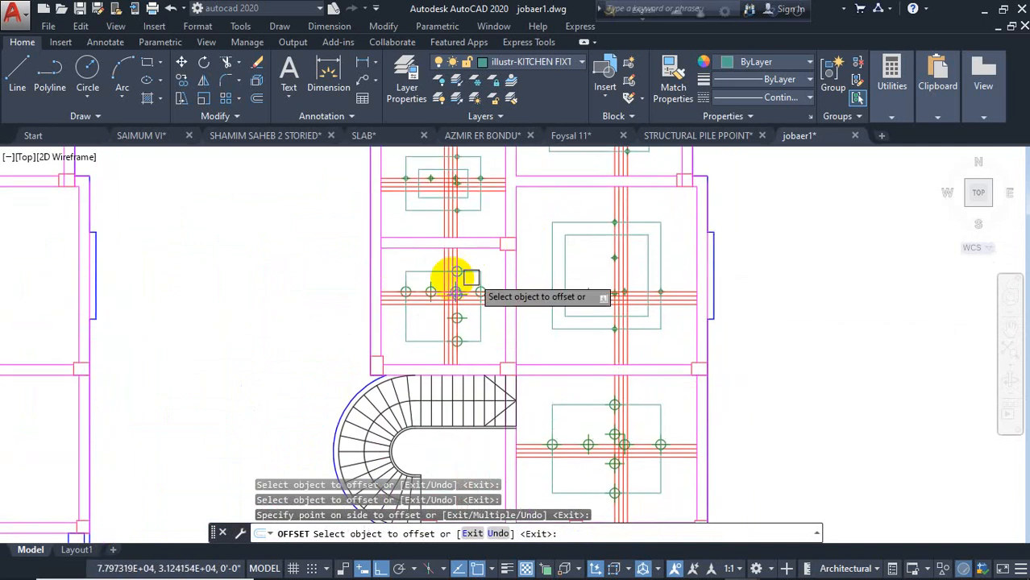
{"action": "left_click", "coordinate": [417, 273]}
{"action": "left_click", "coordinate": [440, 305]}
{"action": "left_click", "coordinate": [593, 404]}
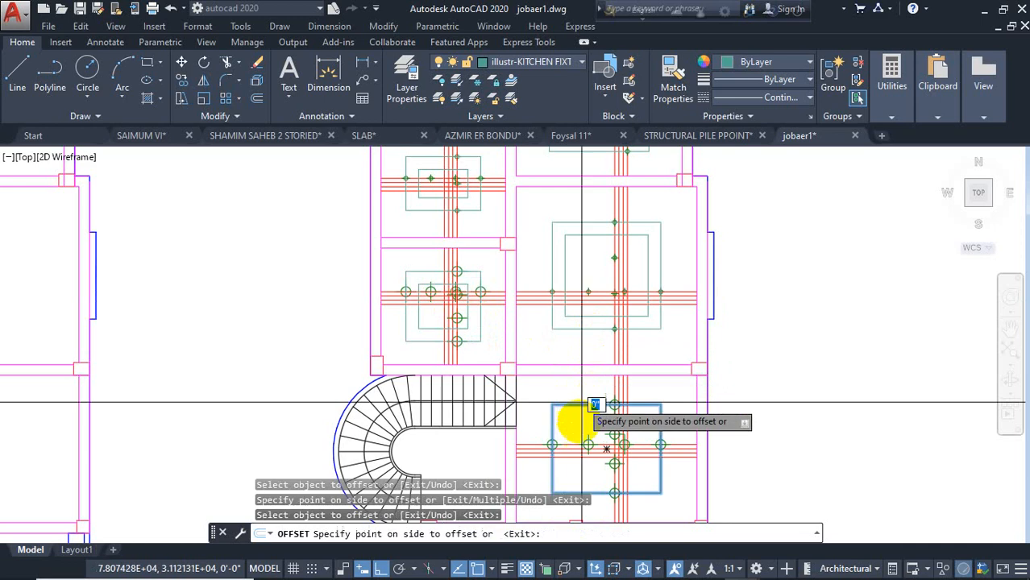
{"action": "left_click", "coordinate": [579, 425]}
End the offset and erase the inner rectangle in the upper narrow bay
{"action": "middle_click_drag", "start_coordinate": [562, 402], "coordinate": [551, 228]}
{"action": "middle_click_drag", "start_coordinate": [481, 327], "coordinate": [459, 504]}
{"action": "scroll", "coordinate": [398, 293], "scroll_direction": "up", "scroll_amount": 2}
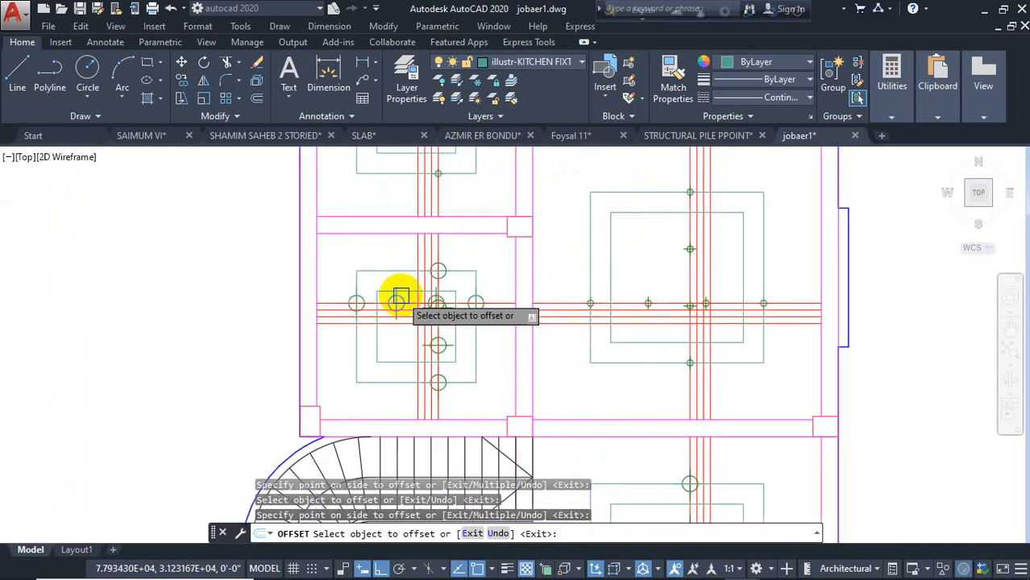
{"action": "mouse_move", "coordinate": [399, 292]}
{"action": "middle_mouse_down"}
{"action": "mouse_move", "coordinate": [421, 361]}
{"action": "mouse_move", "coordinate": [410, 444]}
{"action": "middle_mouse_up"}
{"action": "scroll", "coordinate": [411, 264], "scroll_direction": "up", "scroll_amount": 2}
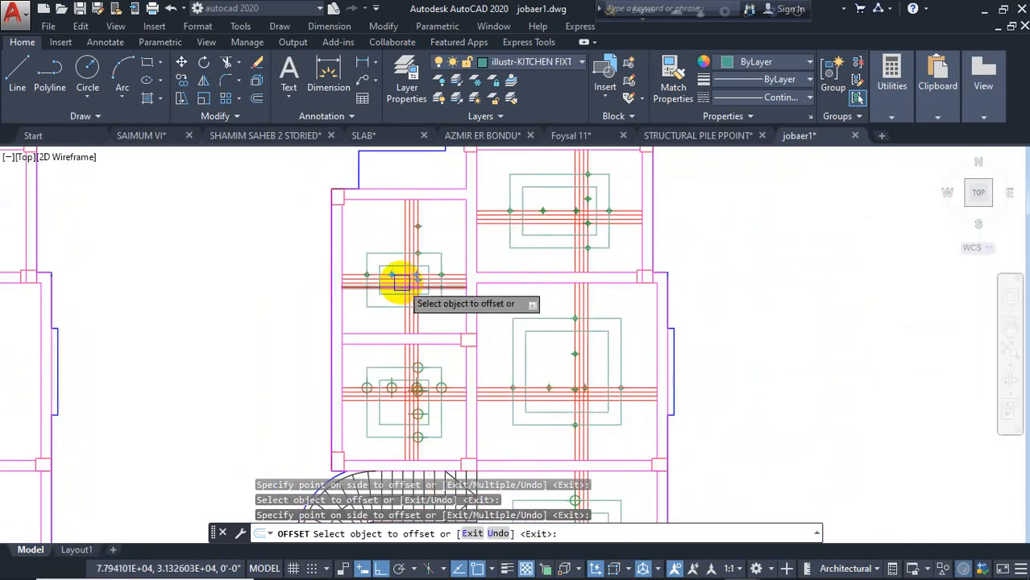
{"action": "key", "text": "Escape"}
{"action": "left_click", "coordinate": [391, 237]}
{"action": "key", "text": "Delete"}
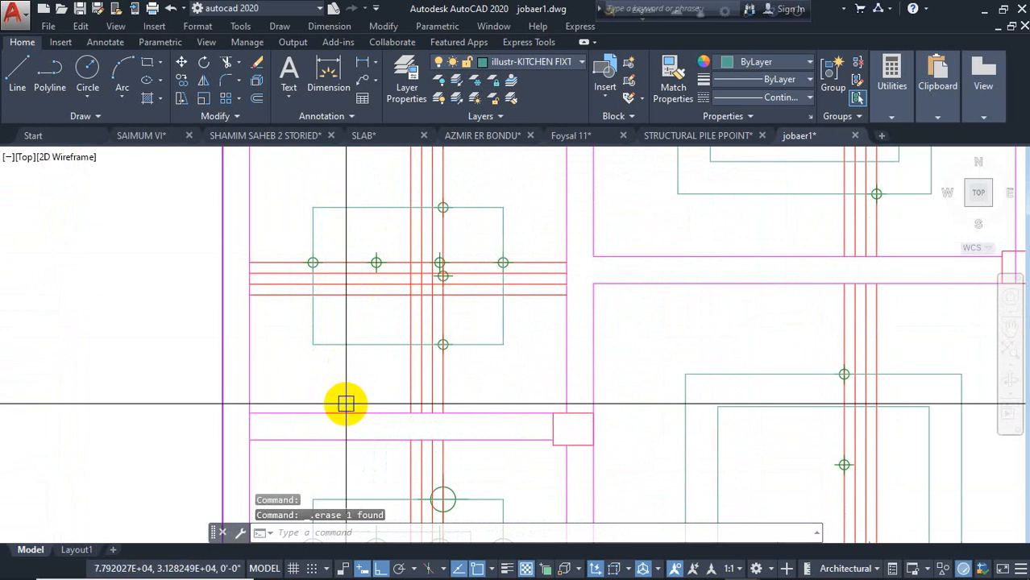
Offset the outer rectangles of the two narrow bays inward by 10 inches
{"action": "type", "text": "o"}
{"action": "key", "text": "Return"}
{"action": "type", "text": "10"}
{"action": "key", "text": "Return"}
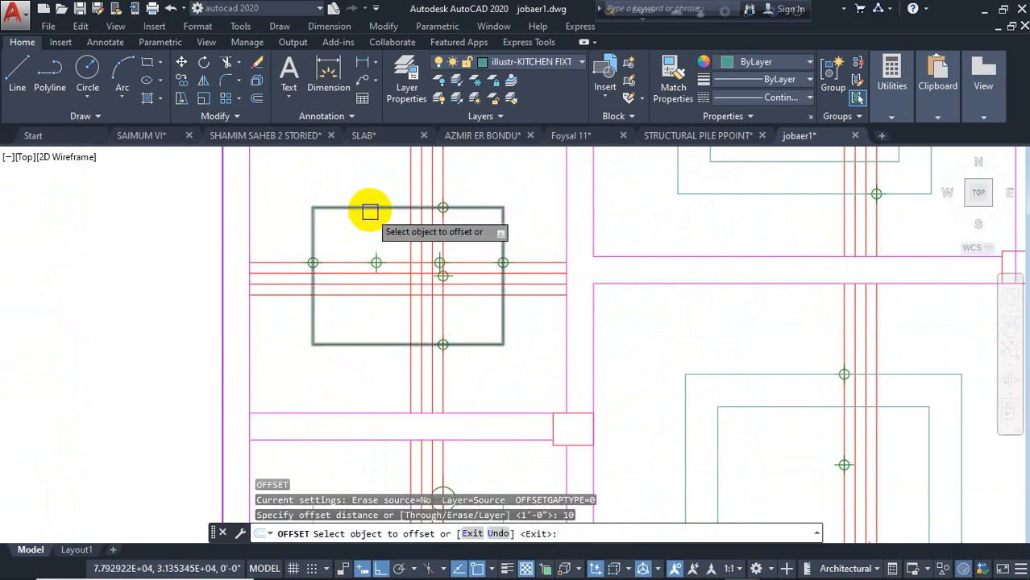
{"action": "scroll", "coordinate": [437, 207], "scroll_direction": "down", "scroll_amount": 3}
{"action": "scroll", "coordinate": [460, 329], "scroll_direction": "up", "scroll_amount": 3}
{"action": "left_click", "coordinate": [370, 297]}
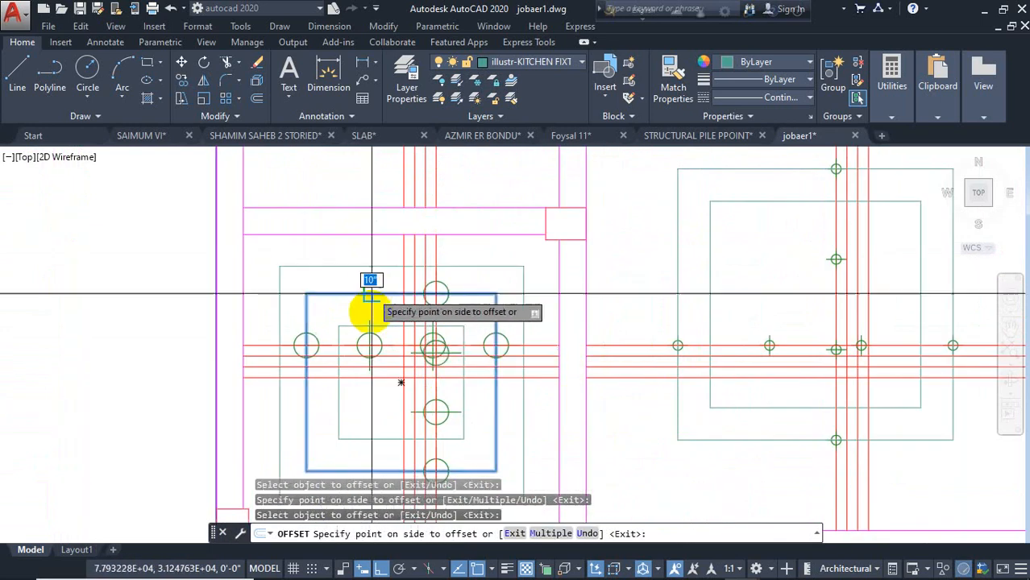
{"action": "left_click", "coordinate": [371, 322]}
Erase the 12-inch offset rectangle in the lower narrow bay, keeping the 10-inch one
{"action": "key", "text": "Escape"}
{"action": "scroll", "coordinate": [385, 323], "scroll_direction": "up", "scroll_amount": 5}
{"action": "left_click", "coordinate": [385, 324]}
{"action": "key", "text": "Delete"}
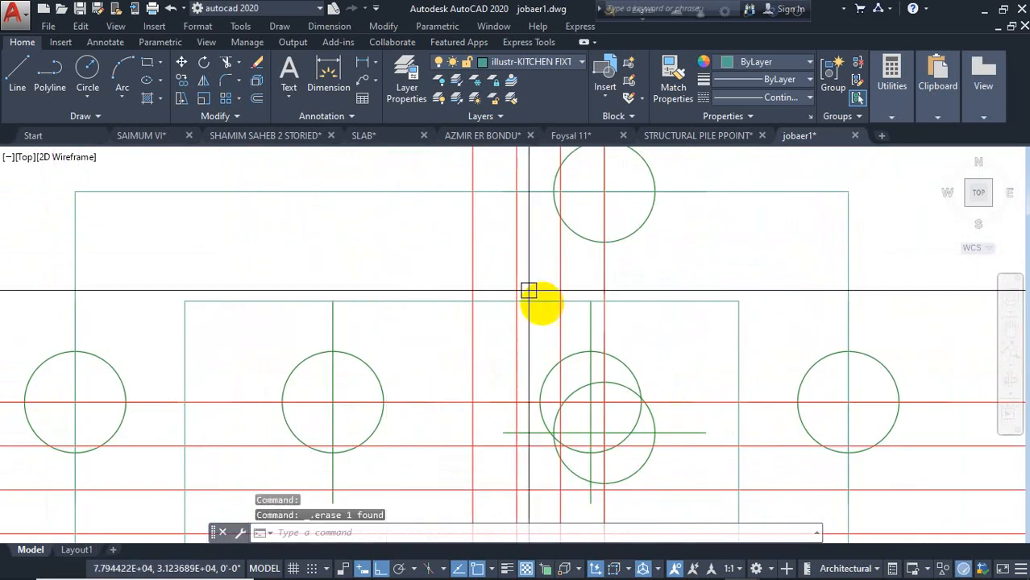
Isolate the PLANT layer, erase all its division-point markers from the slab plan, and restore the other layers
{"action": "left_click", "coordinate": [351, 354]}
{"action": "scroll", "coordinate": [454, 209], "scroll_direction": "down", "scroll_amount": 2}
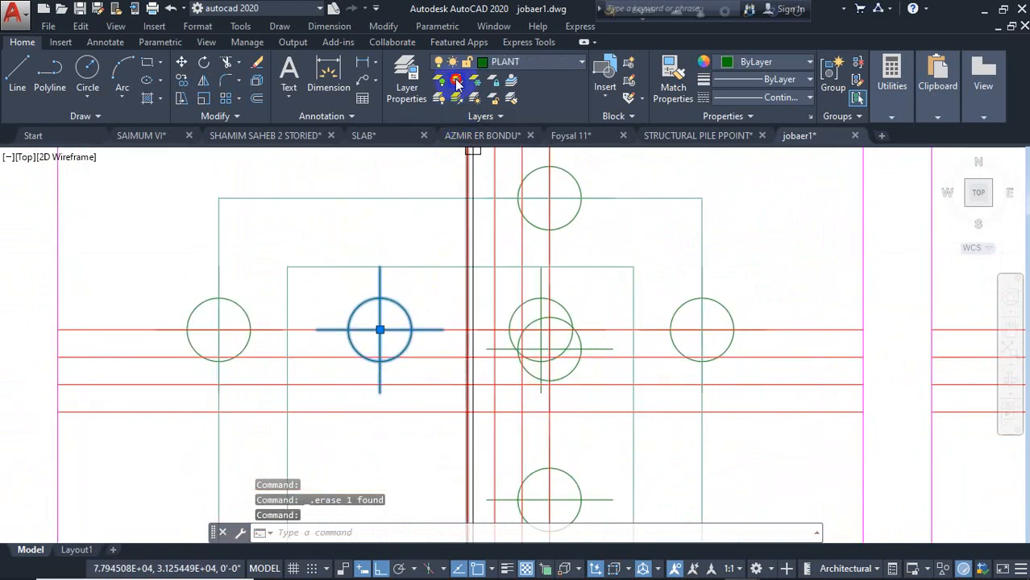
{"action": "left_click", "coordinate": [457, 83]}
{"action": "scroll", "coordinate": [329, 329], "scroll_direction": "down", "scroll_amount": 6}
{"action": "left_click", "coordinate": [555, 226]}
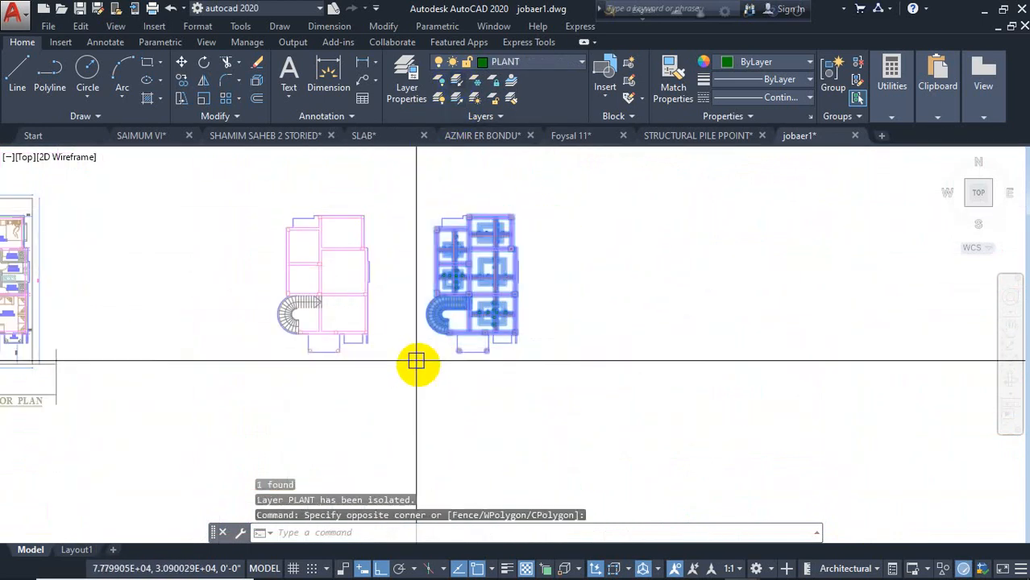
{"action": "key", "text": "Delete"}
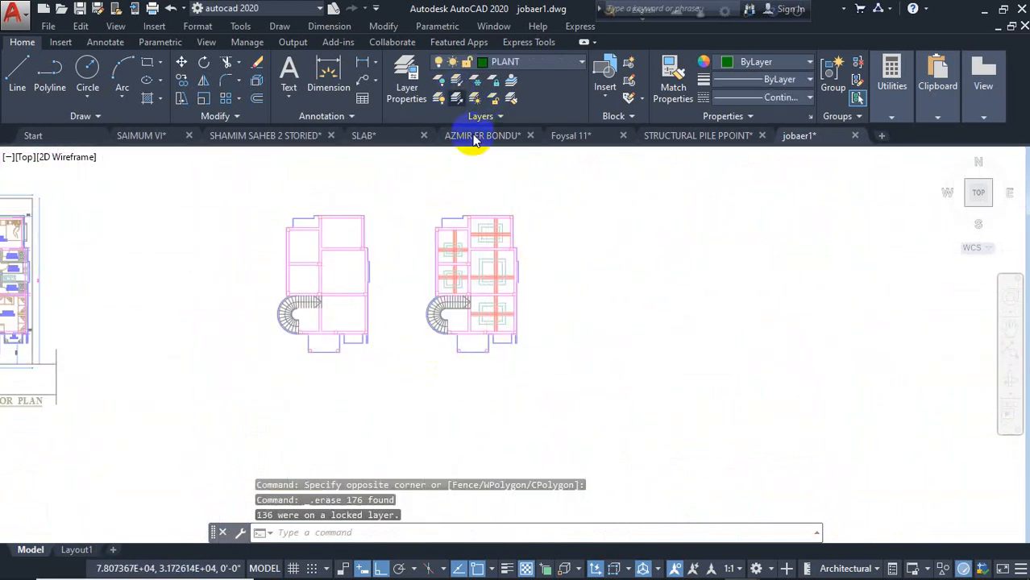
{"action": "scroll", "coordinate": [467, 232], "scroll_direction": "up", "scroll_amount": 3}
{"action": "middle_click_drag", "start_coordinate": [484, 269], "coordinate": [437, 271]}
Make rod the current layer and draw a short diagonal crank line between the two middle horizontal rods at the upper narrow bay's left rectangle edge
{"action": "left_click", "coordinate": [543, 63]}
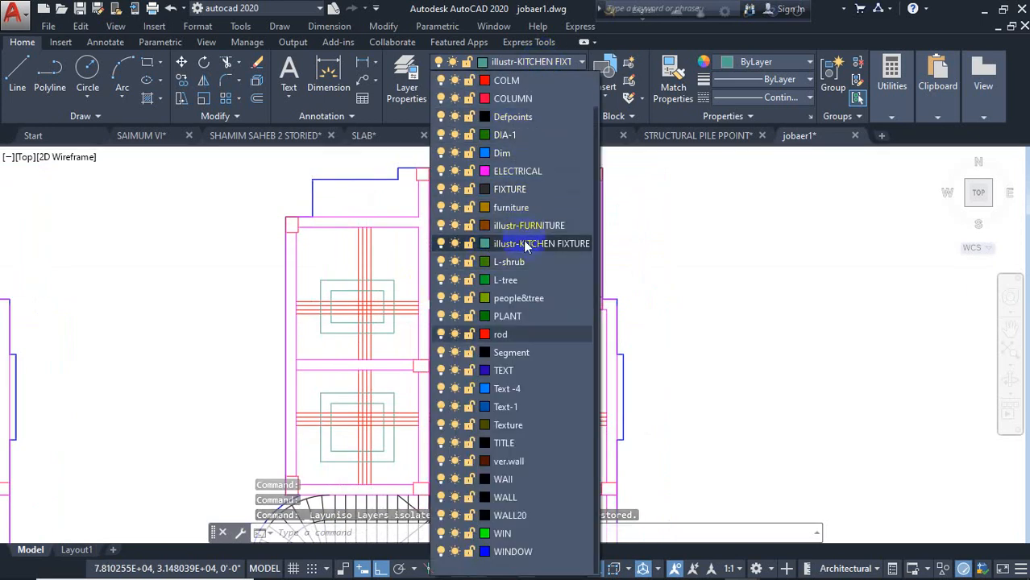
{"action": "left_click", "coordinate": [511, 333]}
{"action": "type", "text": "l"}
{"action": "key", "text": "Return"}
{"action": "scroll", "coordinate": [483, 355], "scroll_direction": "up", "scroll_amount": 5}
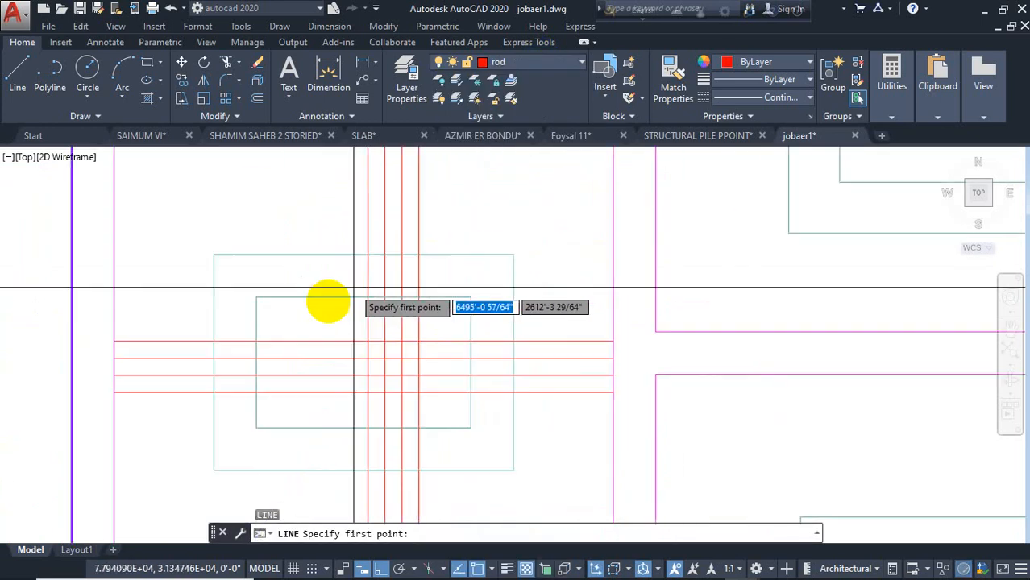
{"action": "left_click", "coordinate": [213, 375]}
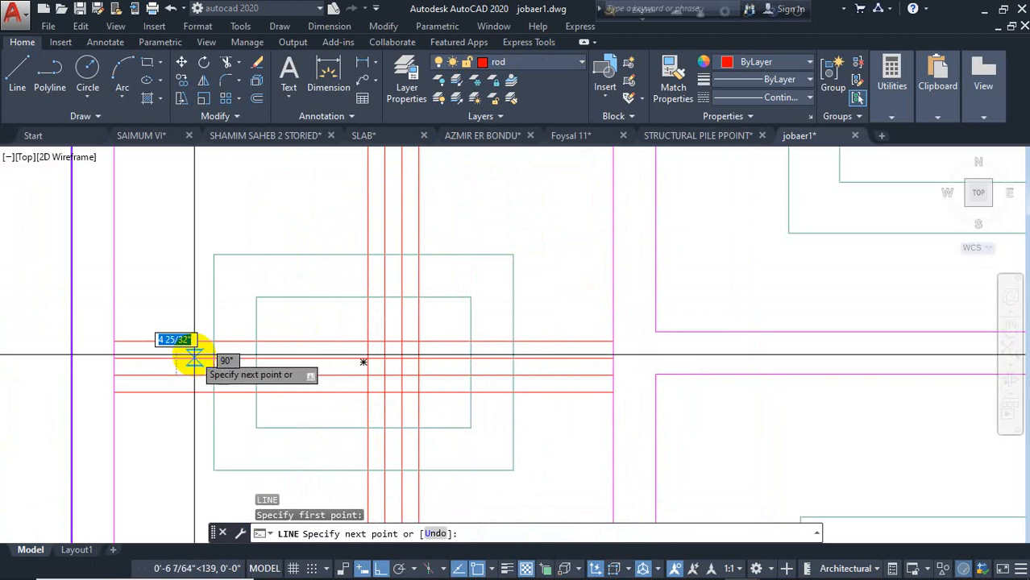
{"action": "left_click", "coordinate": [194, 357]}
{"action": "key", "text": "Return"}
Draw diagonal crank lines between the middle rods at the right and top edges of the upper narrow bay's outer rectangle
{"action": "key", "text": "Return"}
{"action": "left_click", "coordinate": [513, 366]}
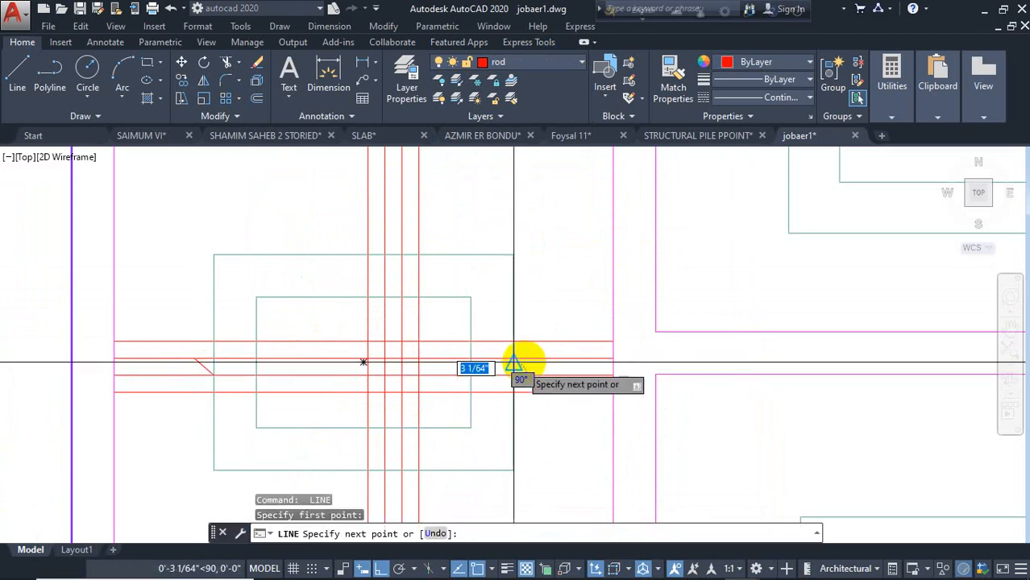
{"action": "left_click", "coordinate": [528, 361]}
{"action": "key", "text": "Return"}
{"action": "key", "text": "Return"}
{"action": "left_click", "coordinate": [400, 243]}
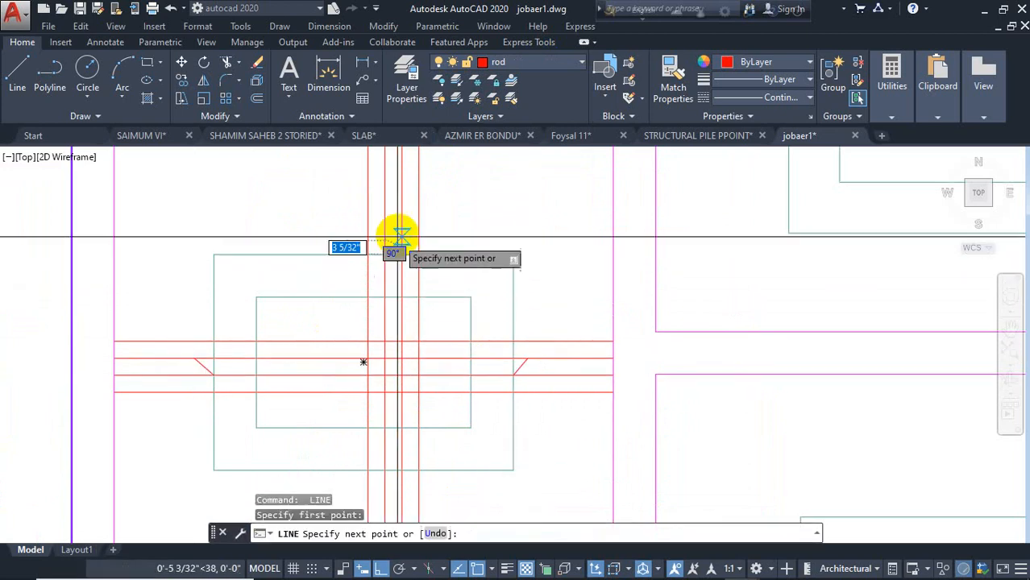
{"action": "key", "text": "Return"}
Draw the diagonal crank line between the middle vertical rods at the bottom edge of the upper narrow bay's outer rectangle
{"action": "scroll", "coordinate": [432, 193], "scroll_direction": "down", "scroll_amount": 2}
{"action": "scroll", "coordinate": [429, 391], "scroll_direction": "up", "scroll_amount": 2}
{"action": "middle_click_drag", "start_coordinate": [414, 308], "coordinate": [413, 410]}
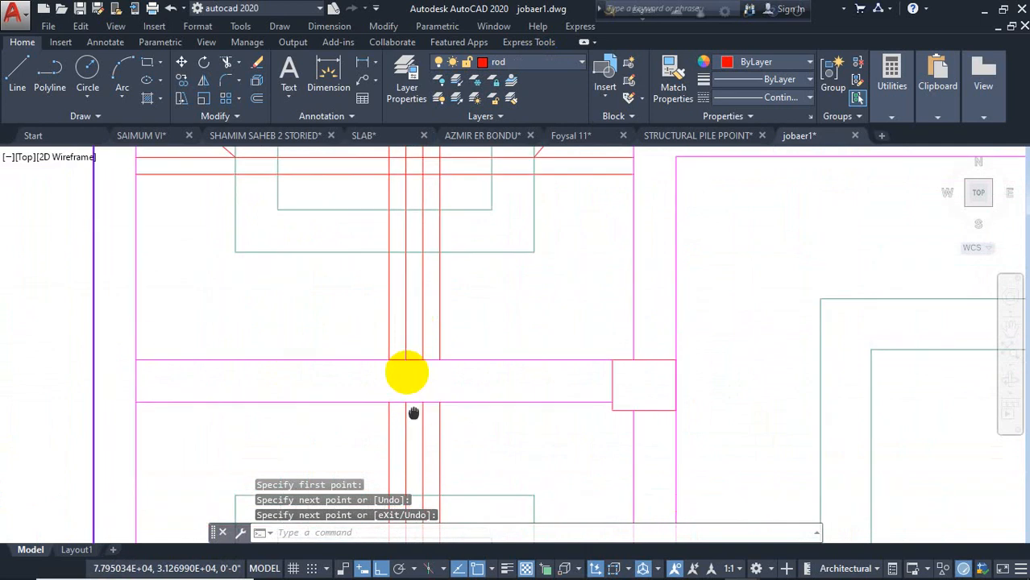
{"action": "key", "text": "Return"}
{"action": "left_click", "coordinate": [422, 263]}
{"action": "left_click", "coordinate": [423, 269]}
{"action": "key", "text": "Return"}
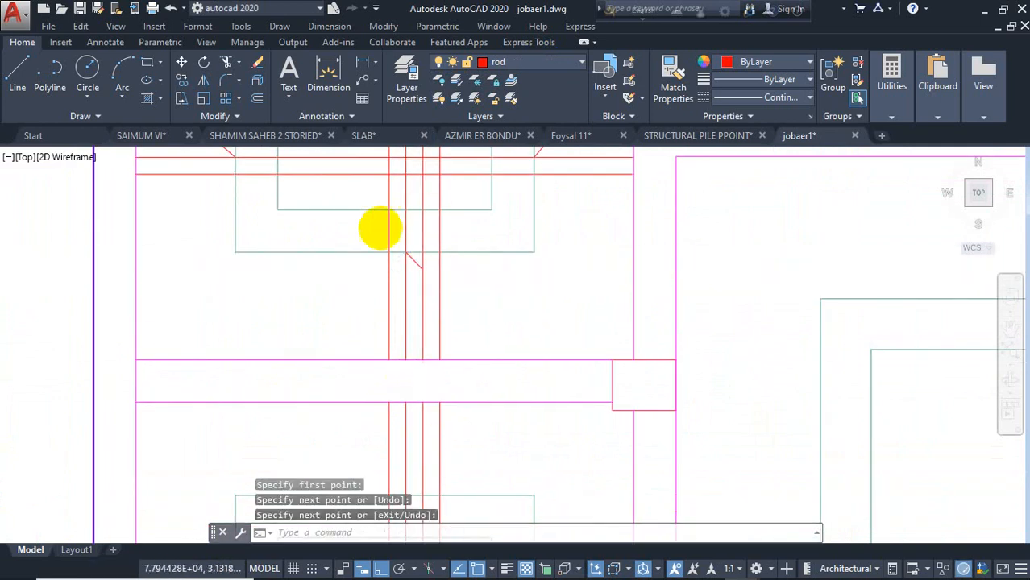
Draw the bottom crank line in the lower narrow bay and stretch its start onto the intersection of rod and outer rectangle
{"action": "scroll", "coordinate": [377, 365], "scroll_direction": "down", "scroll_amount": 3}
{"action": "scroll", "coordinate": [375, 317], "scroll_direction": "up", "scroll_amount": 2}
{"action": "scroll", "coordinate": [416, 389], "scroll_direction": "up", "scroll_amount": 2}
{"action": "key", "text": "Return"}
{"action": "left_click", "coordinate": [384, 379]}
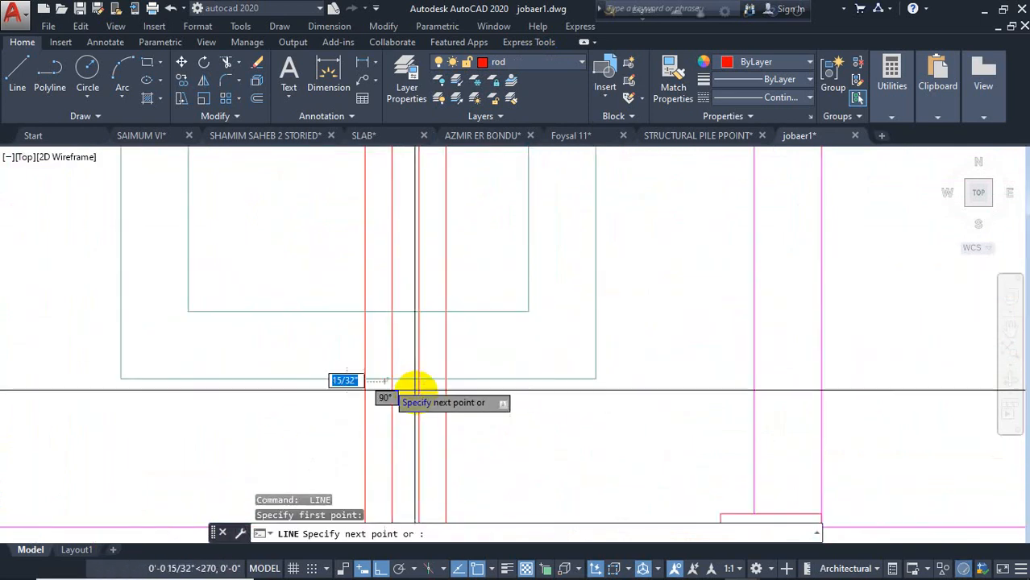
{"action": "left_click", "coordinate": [419, 407]}
{"action": "key", "text": "Return"}
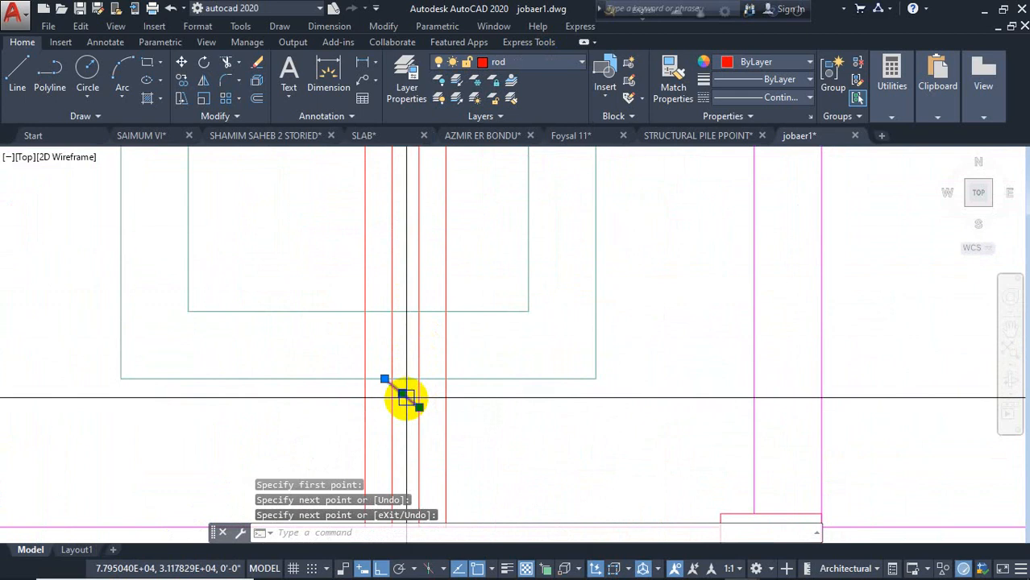
{"action": "scroll", "coordinate": [399, 388], "scroll_direction": "up", "scroll_amount": 3}
{"action": "left_click", "coordinate": [364, 353]}
{"action": "key", "text": "Escape"}
{"action": "scroll", "coordinate": [372, 402], "scroll_direction": "down", "scroll_amount": 2}
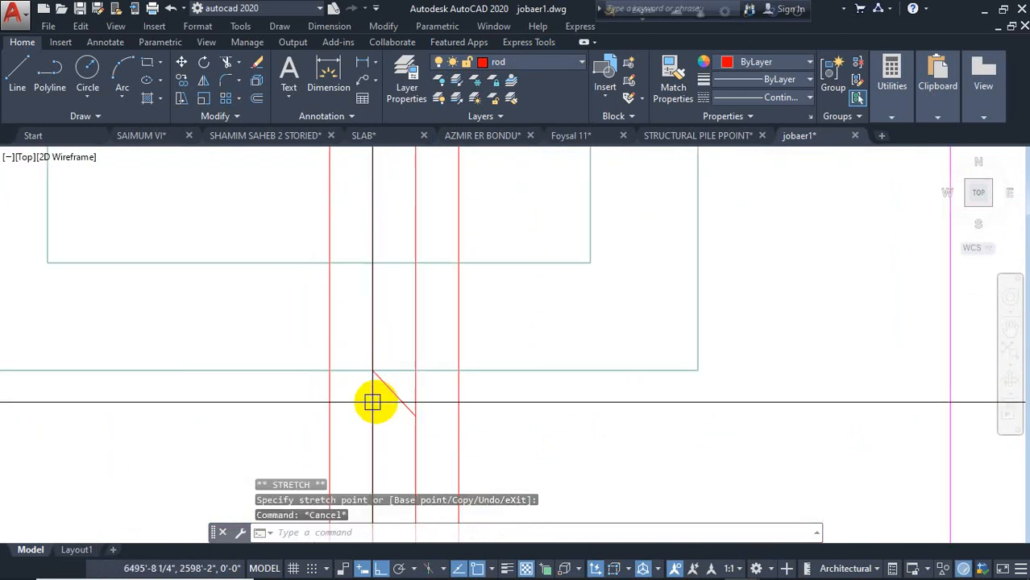
Draw diagonal crank lines between the middle horizontal rods at the left and right outer rectangle edges of the lower narrow bay
{"action": "key", "text": "Return"}
{"action": "scroll", "coordinate": [393, 412], "scroll_direction": "down", "scroll_amount": 2}
{"action": "scroll", "coordinate": [219, 253], "scroll_direction": "up", "scroll_amount": 1}
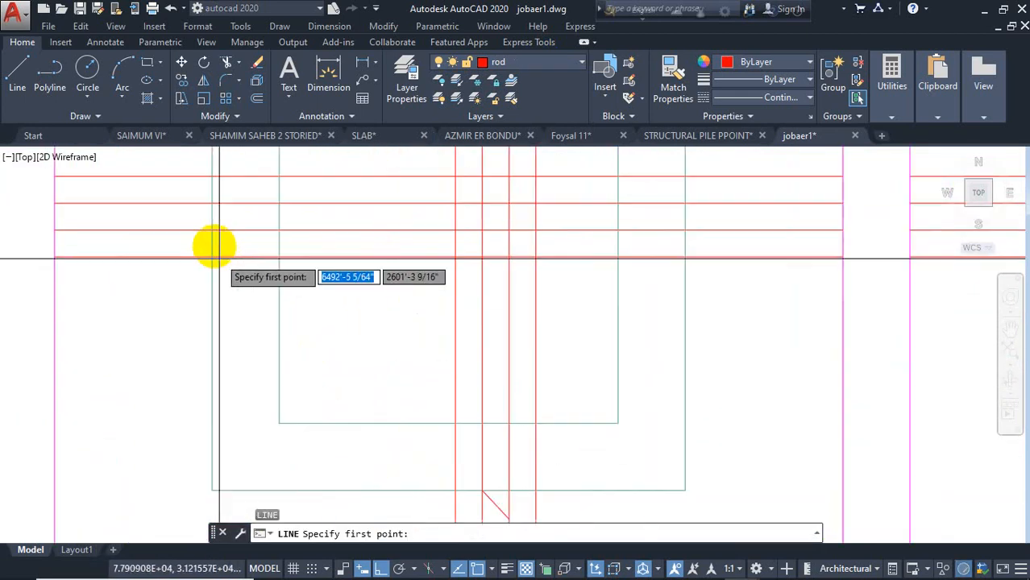
{"action": "left_click", "coordinate": [211, 232]}
{"action": "left_click", "coordinate": [184, 202]}
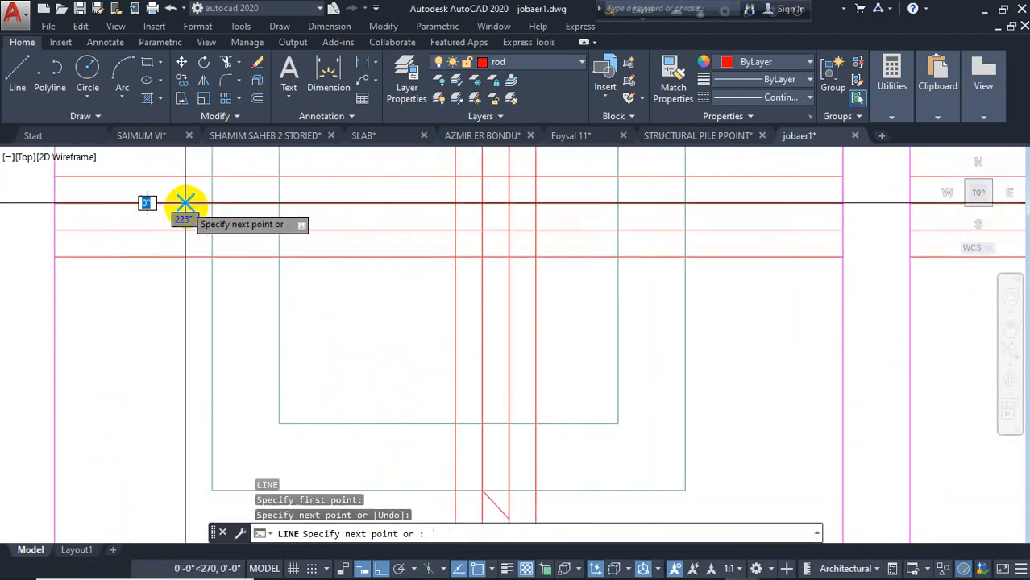
{"action": "key", "text": "Return"}
{"action": "scroll", "coordinate": [246, 343], "scroll_direction": "down", "scroll_amount": 5}
{"action": "scroll", "coordinate": [403, 307], "scroll_direction": "up", "scroll_amount": 3}
{"action": "key", "text": "Return"}
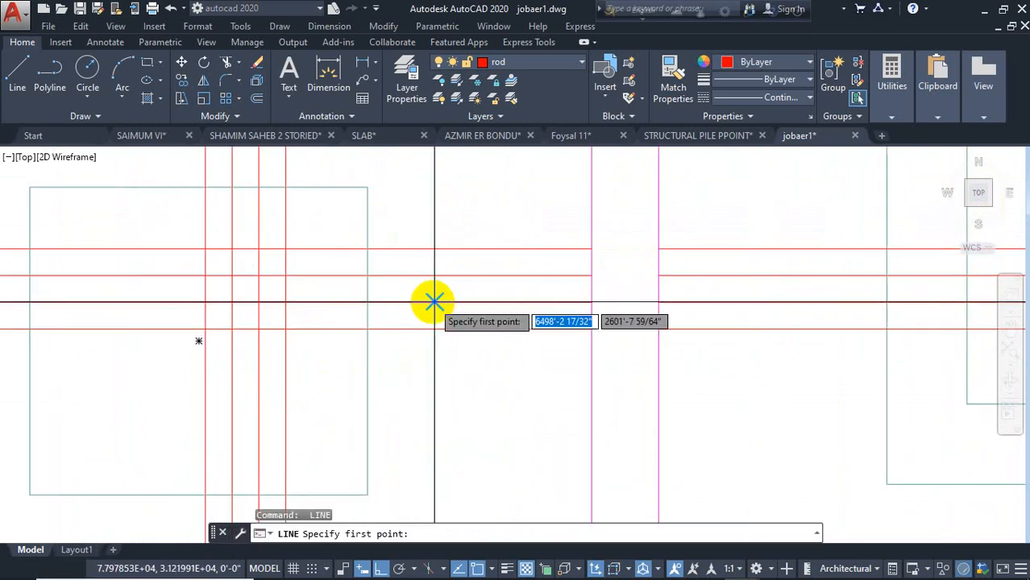
{"action": "key", "text": "Return"}
Draw the diagonal crank line between the middle vertical rods at the top outer rectangle edge of the lower narrow bay
{"action": "scroll", "coordinate": [356, 301], "scroll_direction": "down", "scroll_amount": 3}
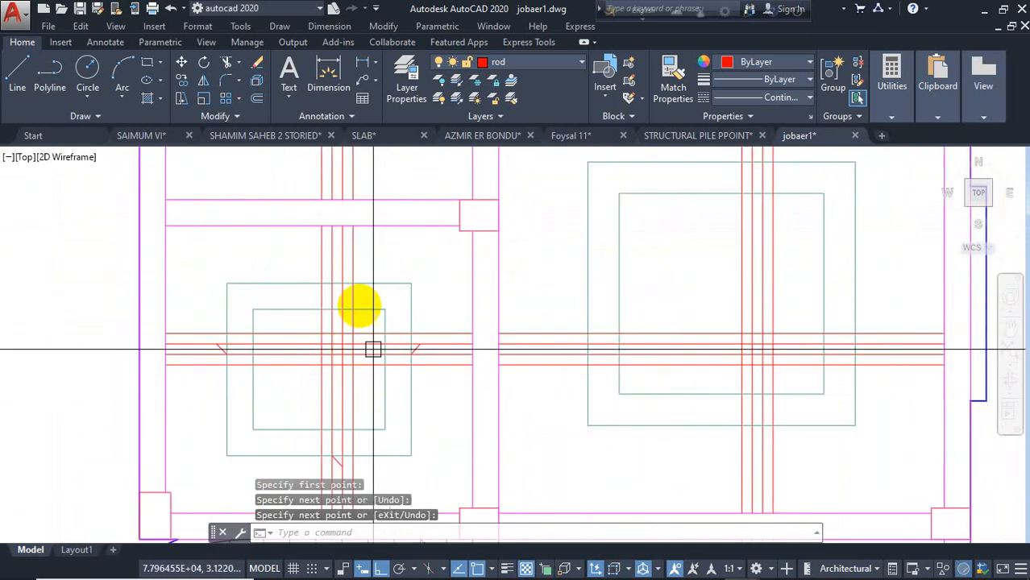
{"action": "scroll", "coordinate": [336, 281], "scroll_direction": "up", "scroll_amount": 4}
{"action": "key", "text": "Return"}
{"action": "left_click", "coordinate": [345, 254]}
{"action": "key", "text": "Return"}
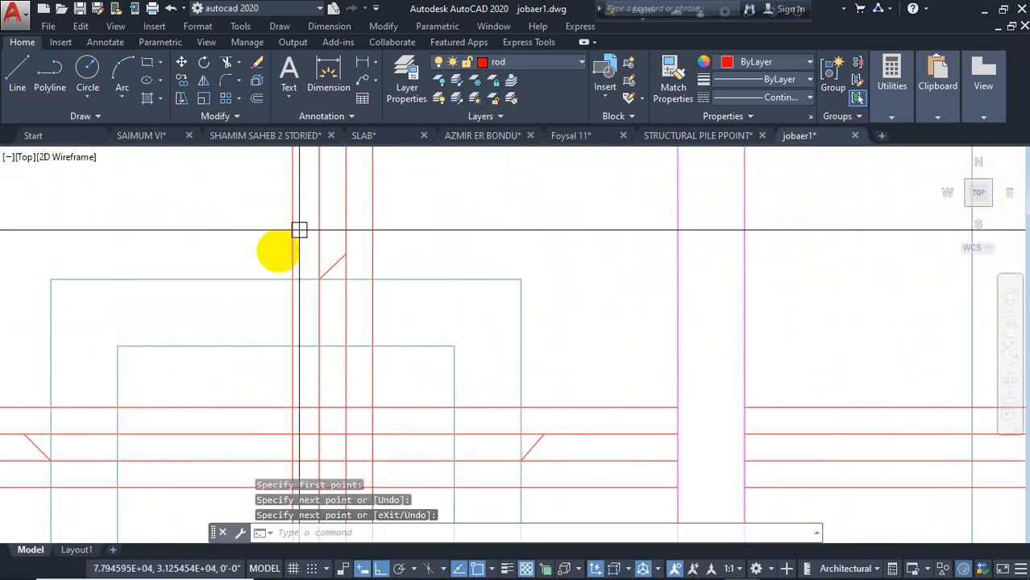
Draw the diagonal crank line between the middle vertical rods at the bottom outer rectangle edge of the central wide bay
{"action": "scroll", "coordinate": [292, 233], "scroll_direction": "down", "scroll_amount": 6}
{"action": "scroll", "coordinate": [542, 313], "scroll_direction": "up", "scroll_amount": 4}
{"action": "key", "text": "Return"}
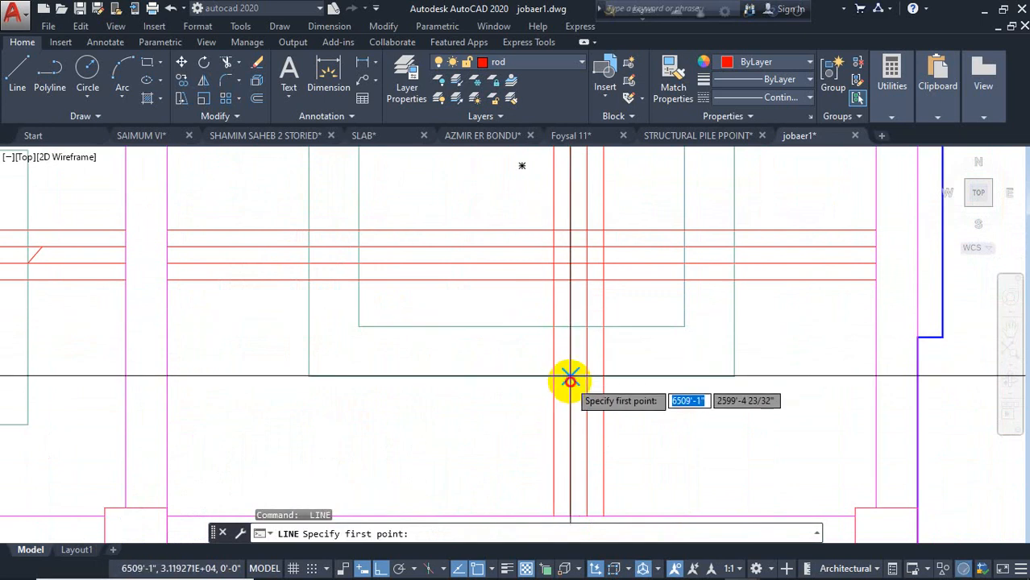
{"action": "left_click", "coordinate": [570, 377]}
{"action": "left_click", "coordinate": [586, 392]}
{"action": "key", "text": "Return"}
Draw diagonal crank lines between the middle horizontal rods at the left and right outer rectangle edges of the central wide bay
{"action": "middle_click_drag", "start_coordinate": [511, 305], "coordinate": [519, 383]}
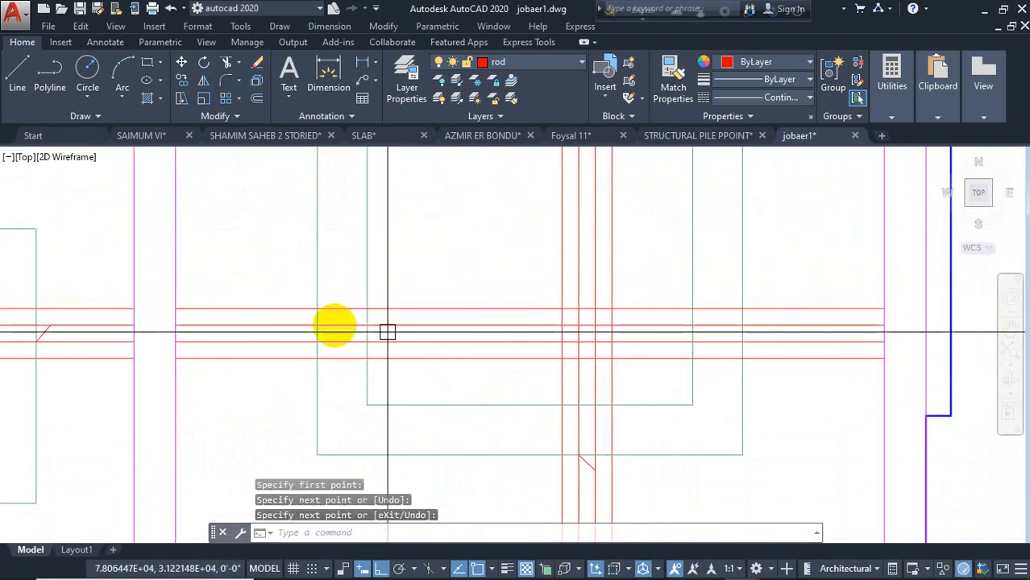
{"action": "key", "text": "Return"}
{"action": "left_click", "coordinate": [316, 340]}
{"action": "key", "text": "Return"}
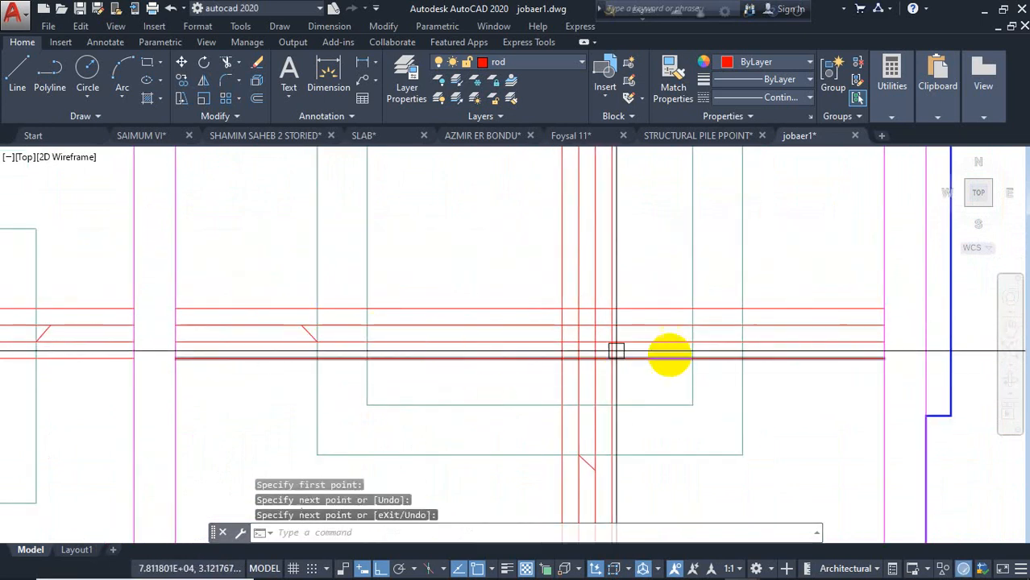
{"action": "key", "text": "Return"}
{"action": "left_click", "coordinate": [760, 325]}
{"action": "key", "text": "Return"}
Draw the diagonal crank line between the middle vertical rods at the top outer rectangle edge of the central wide bay
{"action": "scroll", "coordinate": [577, 414], "scroll_direction": "down", "scroll_amount": 1}
{"action": "middle_click_drag", "start_coordinate": [561, 313], "coordinate": [514, 448]}
{"action": "scroll", "coordinate": [521, 335], "scroll_direction": "up", "scroll_amount": 2}
{"action": "key", "text": "Return"}
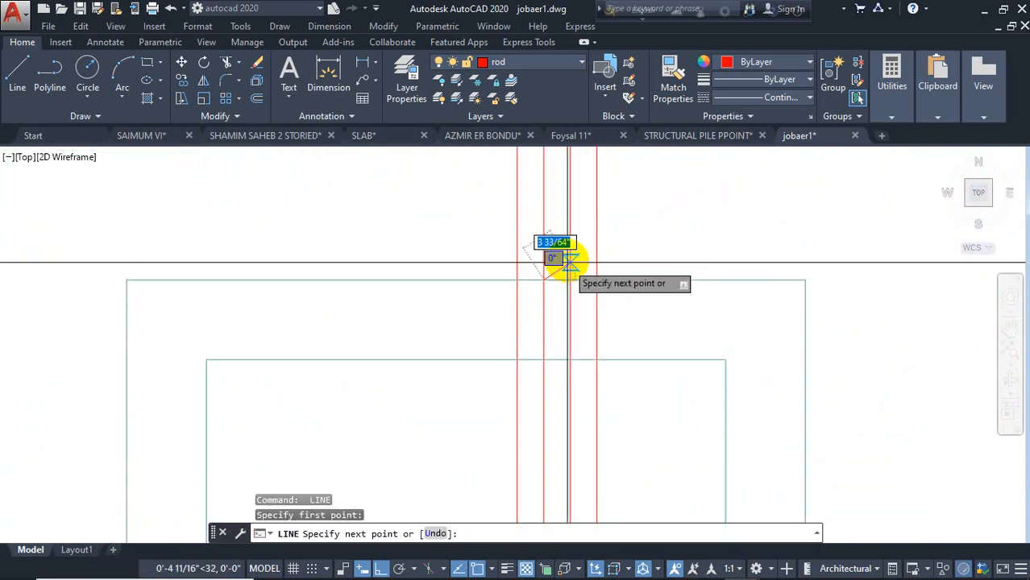
{"action": "key", "text": "Return"}
Draw the diagonal crank line between the middle vertical rods at the bottom outer rectangle edge of the upper wide bay
{"action": "scroll", "coordinate": [595, 245], "scroll_direction": "down", "scroll_amount": 4}
{"action": "middle_click_drag", "start_coordinate": [574, 261], "coordinate": [537, 392]}
{"action": "scroll", "coordinate": [525, 367], "scroll_direction": "up", "scroll_amount": 2}
{"action": "scroll", "coordinate": [525, 377], "scroll_direction": "up", "scroll_amount": 2}
{"action": "key", "text": "Return"}
{"action": "left_click", "coordinate": [538, 398]}
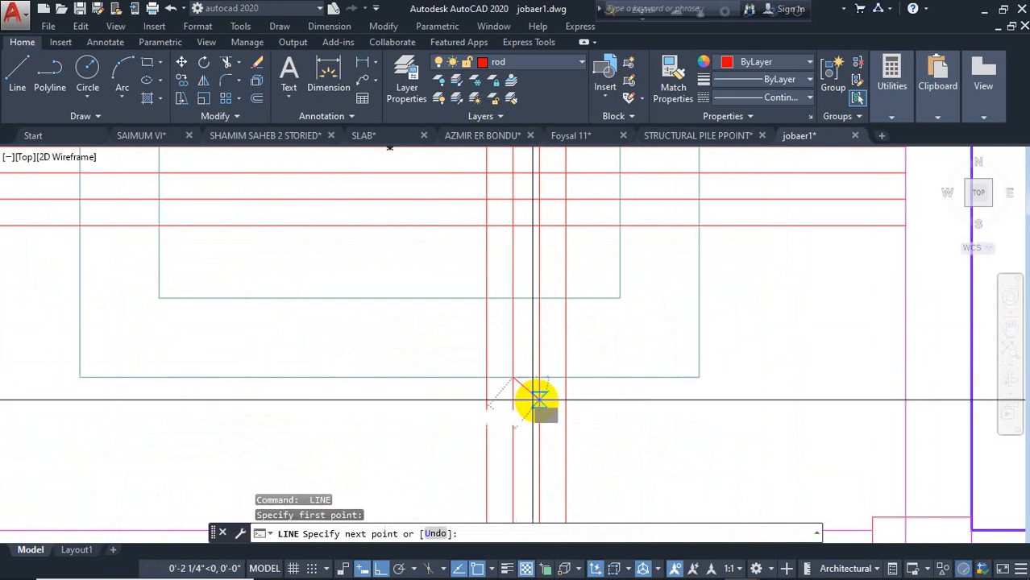
{"action": "key", "text": "Return"}
Draw diagonal crank lines between the middle horizontal rods at the left and right outer rectangle edges of the upper wide bay
{"action": "scroll", "coordinate": [357, 384], "scroll_direction": "down", "scroll_amount": 2}
{"action": "middle_click_drag", "start_coordinate": [219, 329], "coordinate": [313, 393]}
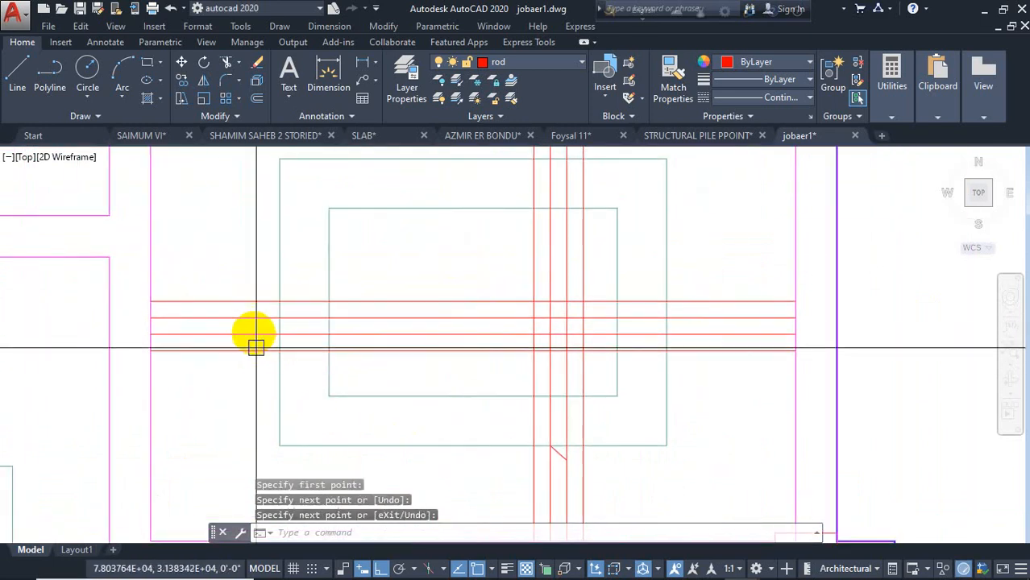
{"action": "scroll", "coordinate": [253, 334], "scroll_direction": "up", "scroll_amount": 4}
{"action": "key", "text": "Return"}
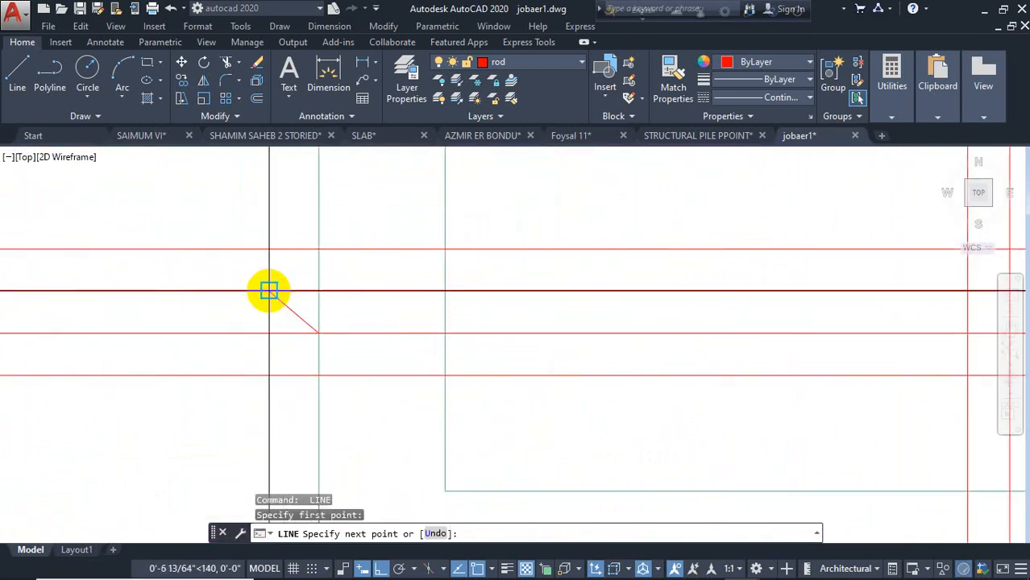
{"action": "left_click", "coordinate": [269, 290]}
{"action": "key", "text": "Return"}
{"action": "scroll", "coordinate": [453, 364], "scroll_direction": "down", "scroll_amount": 3}
{"action": "scroll", "coordinate": [428, 357], "scroll_direction": "up", "scroll_amount": 3}
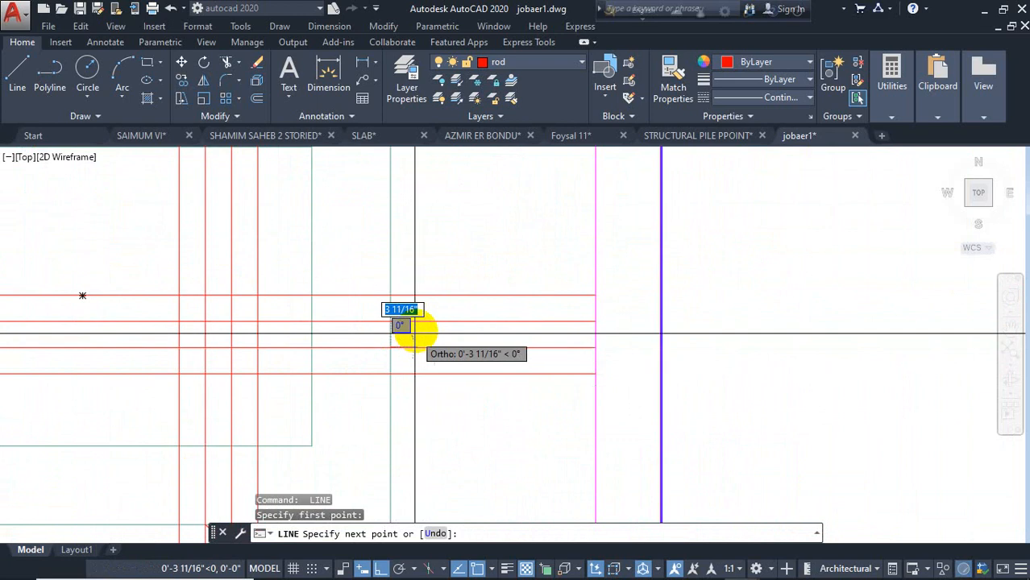
{"action": "key", "text": "Return"}
Draw the diagonal crank line between the middle vertical rods at the top outer rectangle edge of the upper wide bay
{"action": "scroll", "coordinate": [409, 428], "scroll_direction": "down", "scroll_amount": 2}
{"action": "key", "text": "Return"}
{"action": "scroll", "coordinate": [249, 281], "scroll_direction": "up", "scroll_amount": 3}
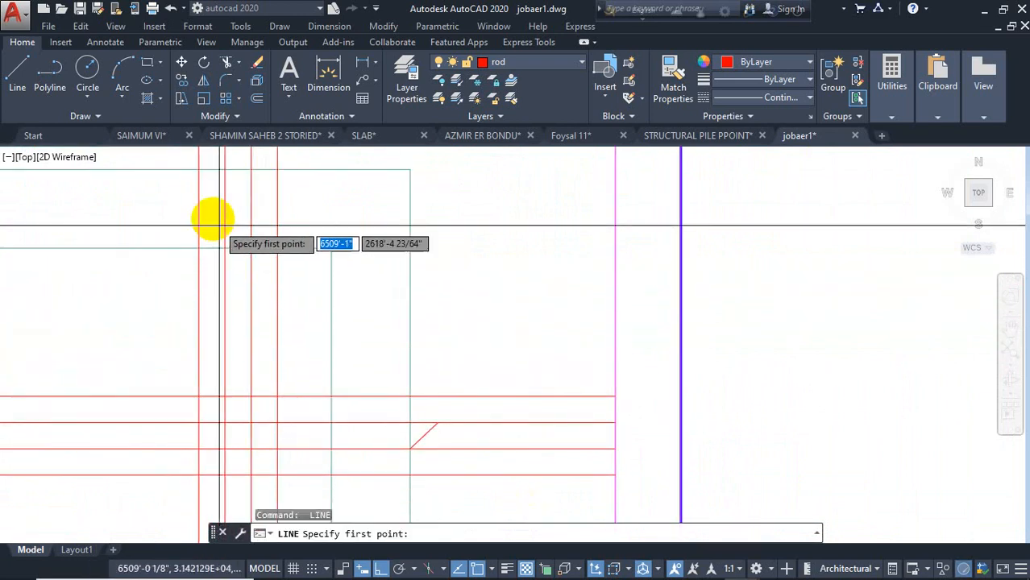
{"action": "scroll", "coordinate": [444, 392], "scroll_direction": "down", "scroll_amount": 4}
{"action": "scroll", "coordinate": [367, 223], "scroll_direction": "up", "scroll_amount": 4}
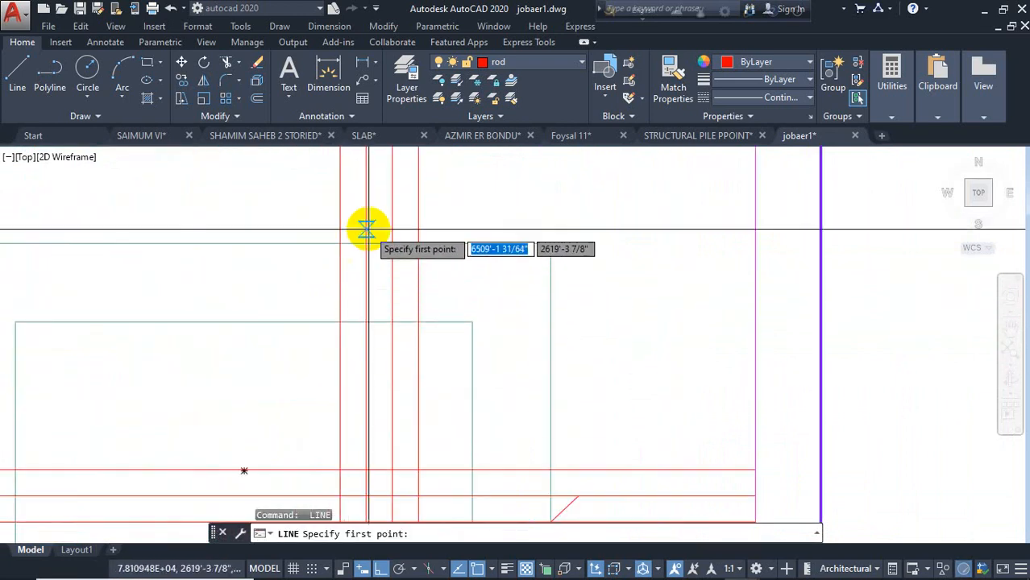
{"action": "left_click", "coordinate": [367, 241]}
{"action": "left_click", "coordinate": [460, 173]}
{"action": "key", "text": "Return"}
Draw diagonal crank lines between the middle rods at the left and bottom outer rectangle edges of the bay beside the staircase
{"action": "scroll", "coordinate": [552, 299], "scroll_direction": "down", "scroll_amount": 4}
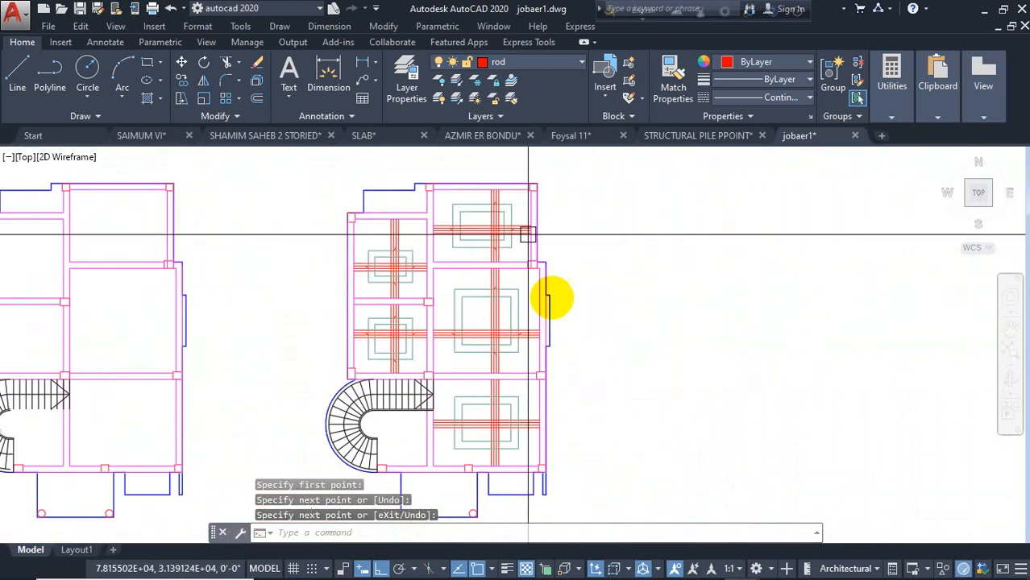
{"action": "middle_click_drag", "start_coordinate": [631, 416], "coordinate": [637, 309]}
{"action": "scroll", "coordinate": [439, 328], "scroll_direction": "up", "scroll_amount": 5}
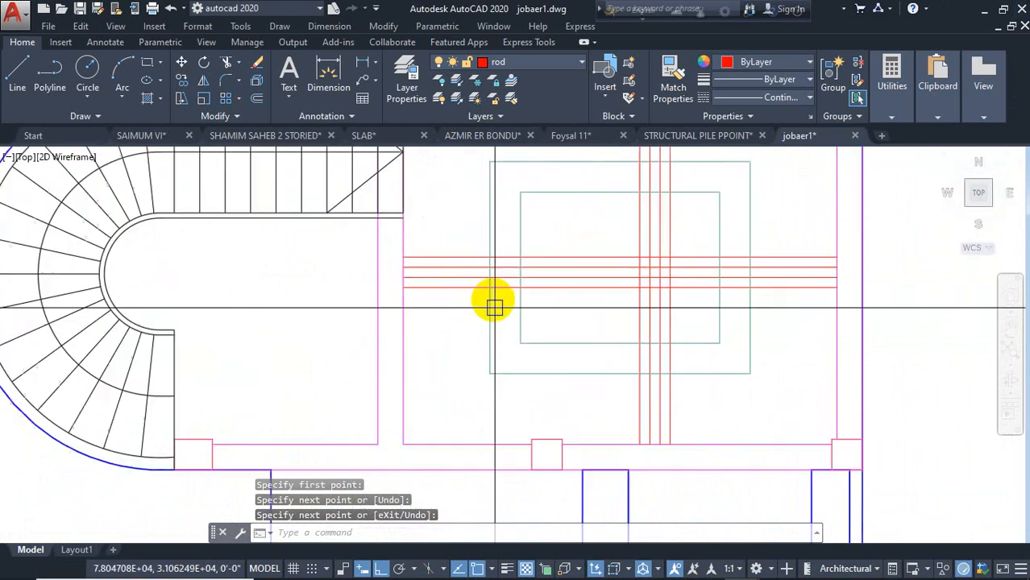
{"action": "key", "text": "space"}
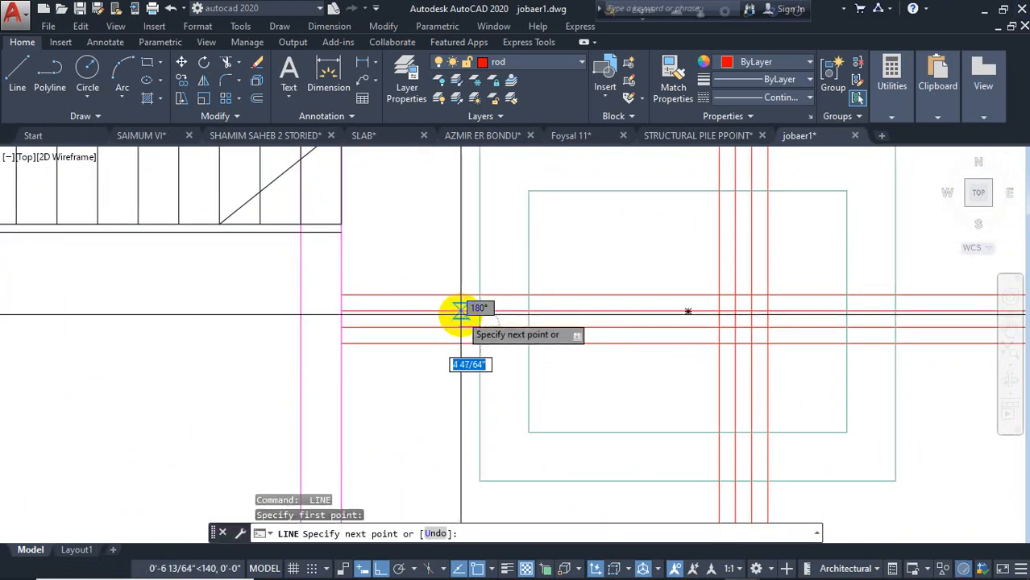
{"action": "left_click", "coordinate": [460, 311]}
{"action": "key", "text": "space"}
{"action": "middle_click_drag", "start_coordinate": [660, 424], "coordinate": [429, 345]}
{"action": "key", "text": "space"}
{"action": "left_click", "coordinate": [487, 402]}
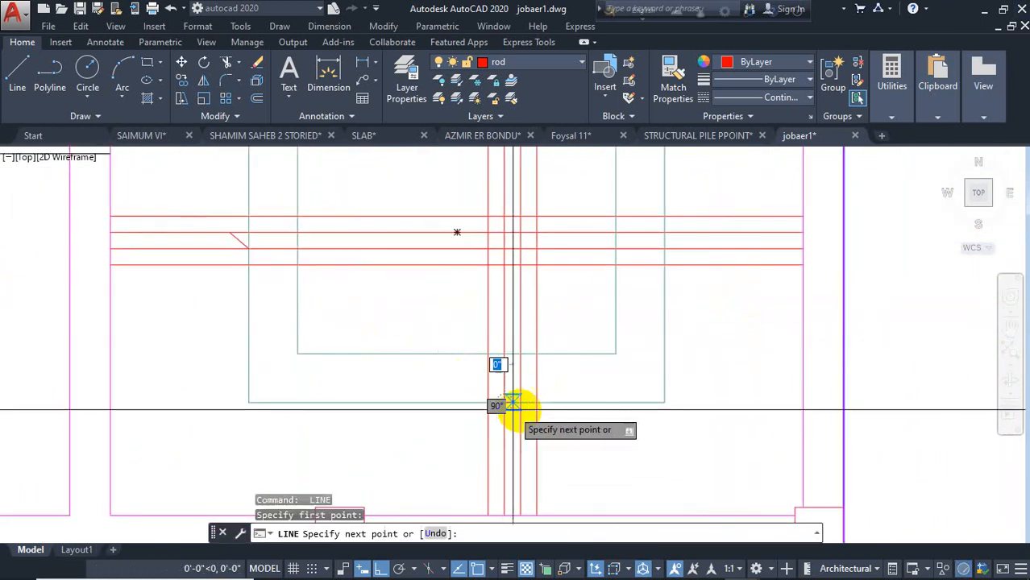
{"action": "left_click", "coordinate": [520, 418]}
{"action": "key", "text": "space"}
Draw diagonal crank lines between the middle rods at the right and top outer rectangle edges of the bay beside the staircase
{"action": "middle_click_drag", "start_coordinate": [552, 402], "coordinate": [439, 485]}
{"action": "key", "text": "space"}
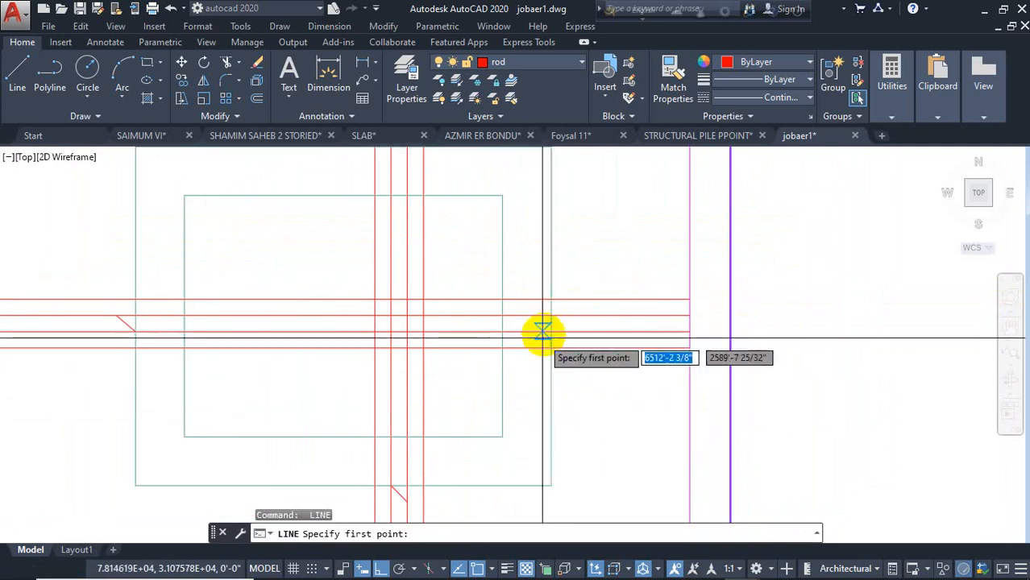
{"action": "left_click", "coordinate": [543, 332]}
{"action": "left_click", "coordinate": [568, 316]}
{"action": "key", "text": "space"}
{"action": "middle_click_drag", "start_coordinate": [454, 215], "coordinate": [460, 368]}
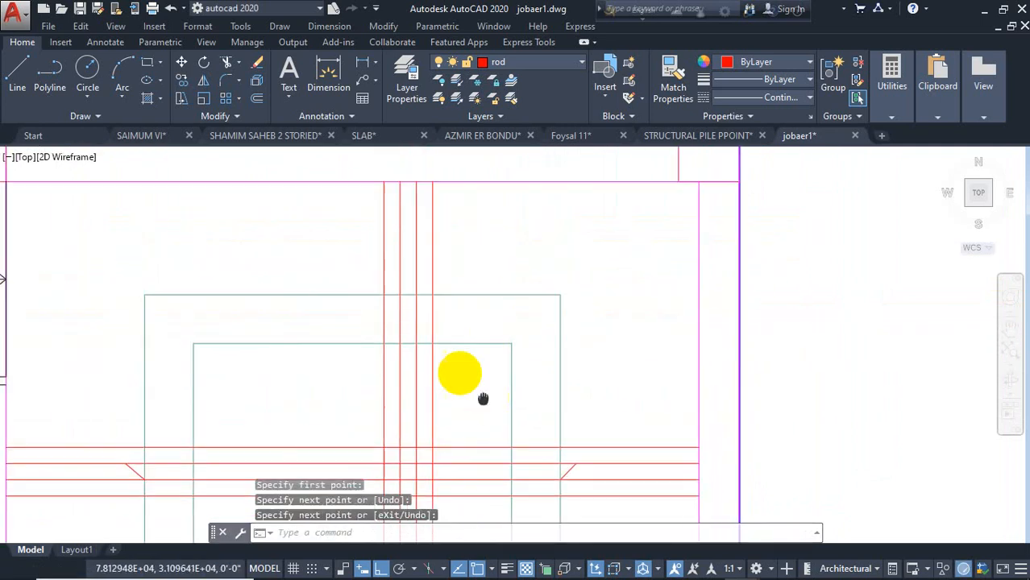
{"action": "key", "text": "space"}
{"action": "left_click", "coordinate": [413, 277]}
{"action": "key", "text": "space"}
{"action": "scroll", "coordinate": [487, 243], "scroll_direction": "down", "scroll_amount": 4}
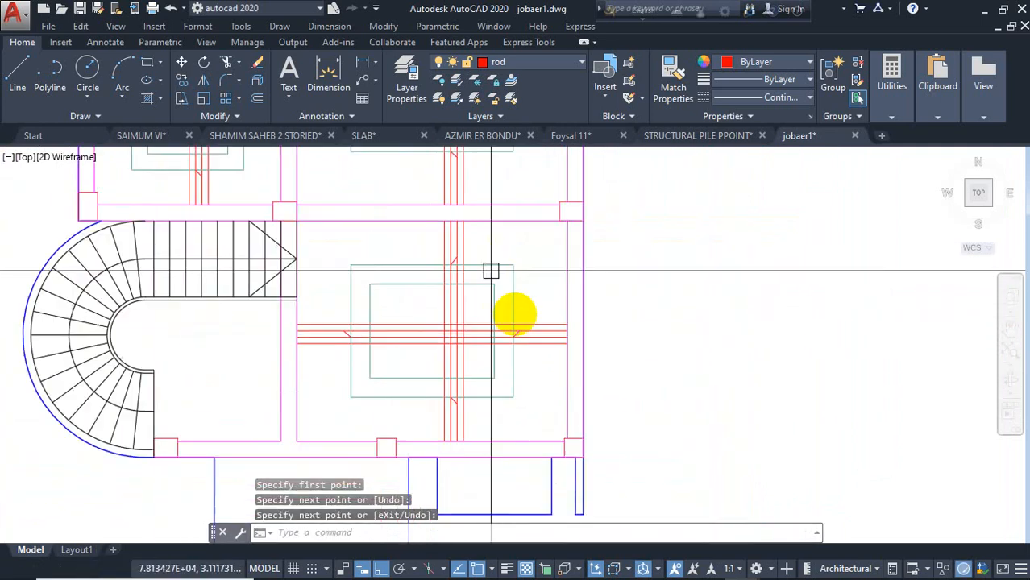
Trim the surplus pieces of the two middle vertical rods at the bottom crank of the bay beside the staircase
{"action": "key", "text": "Escape"}
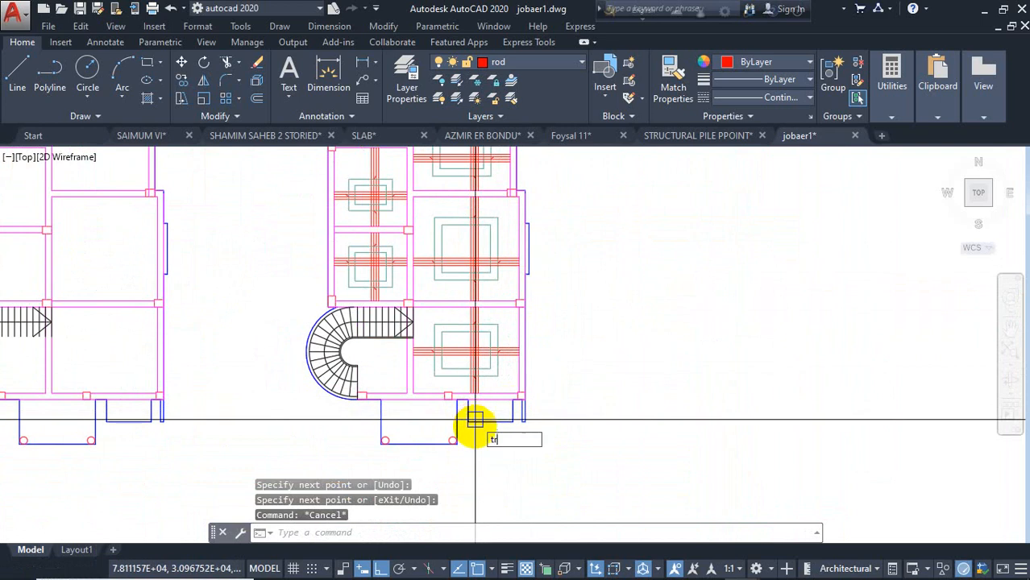
{"action": "type", "text": "tr"}
{"action": "key", "text": "space"}
{"action": "scroll", "coordinate": [473, 395], "scroll_direction": "up", "scroll_amount": 6}
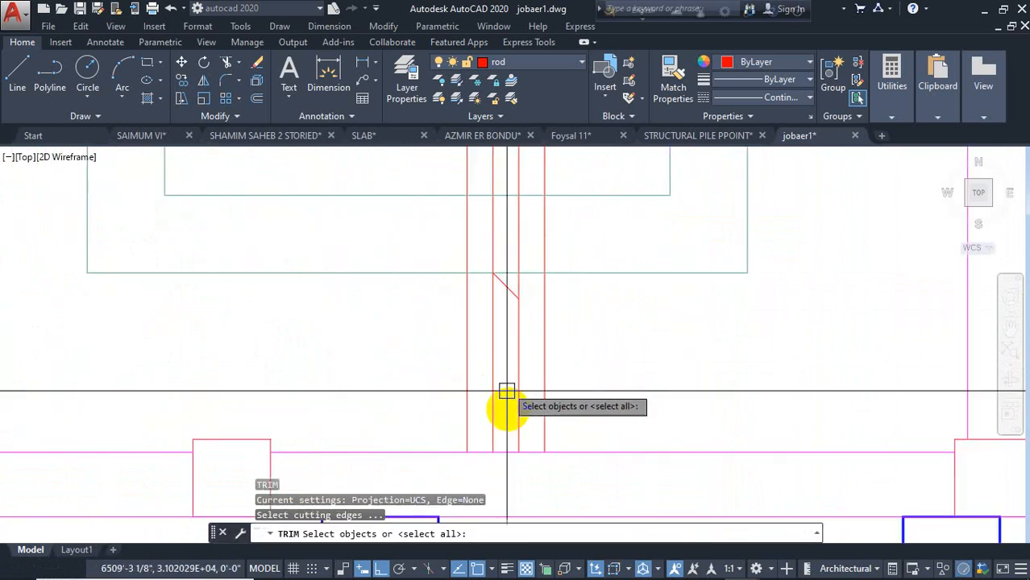
{"action": "key", "text": "Escape"}
{"action": "type", "text": "tr"}
{"action": "key", "text": "space"}
{"action": "key", "text": "space"}
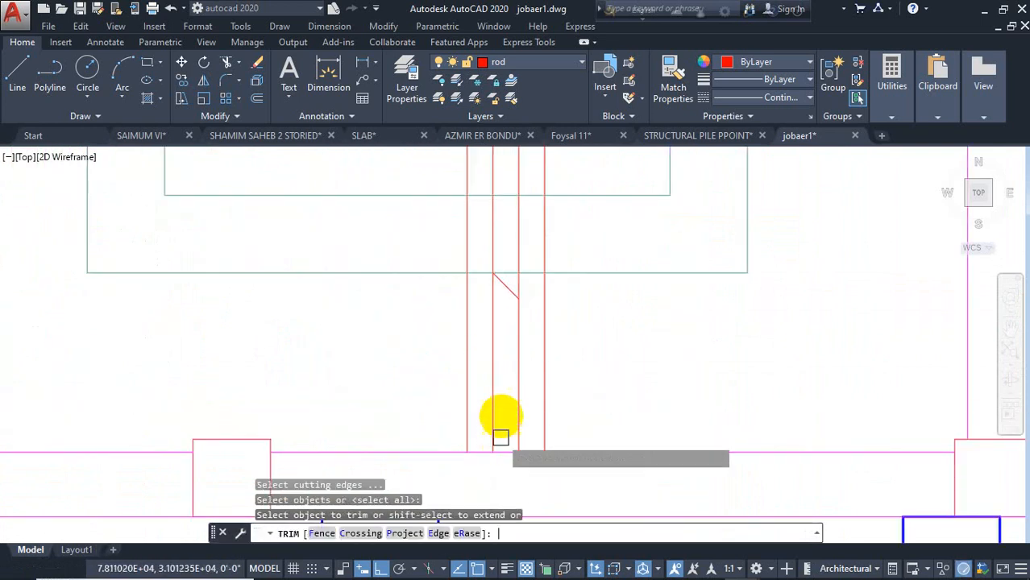
{"action": "left_click", "coordinate": [493, 383]}
{"action": "scroll", "coordinate": [494, 327], "scroll_direction": "up", "scroll_amount": 4}
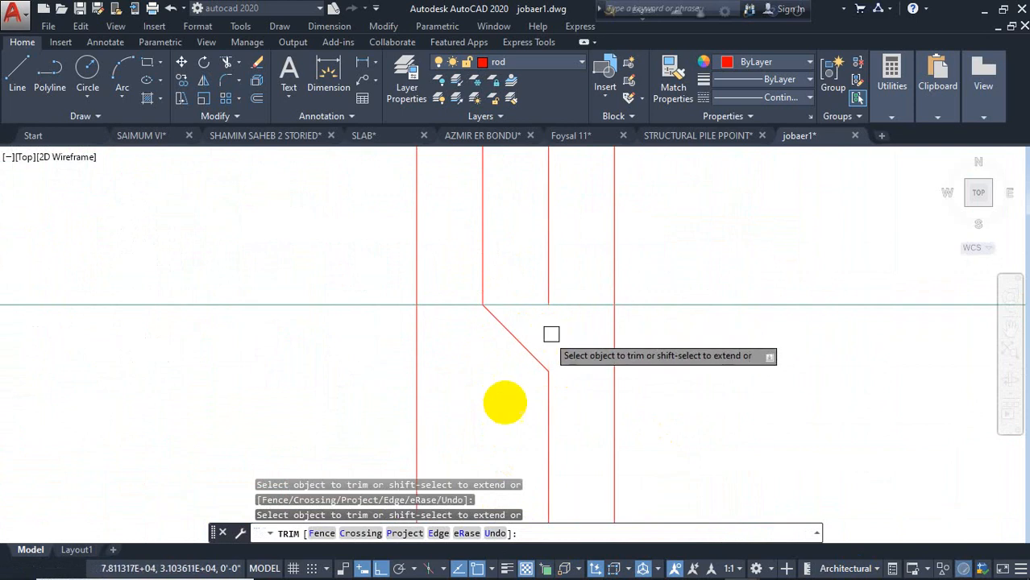
Trim the surplus pieces of the middle vertical rods at the top crank of the bay beside the staircase
{"action": "scroll", "coordinate": [556, 343], "scroll_direction": "down", "scroll_amount": 6}
{"action": "scroll", "coordinate": [591, 350], "scroll_direction": "up", "scroll_amount": 4}
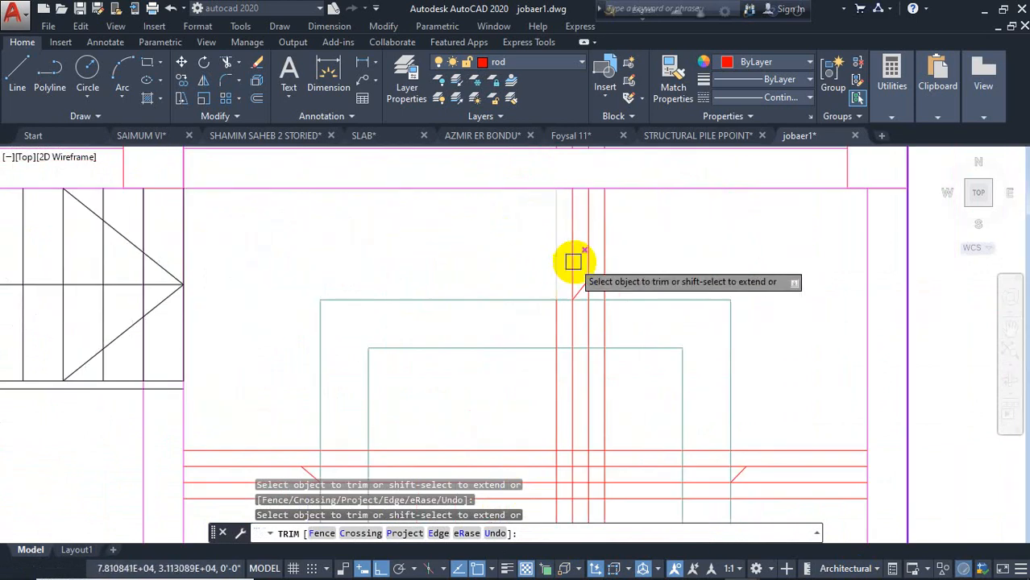
{"action": "scroll", "coordinate": [593, 288], "scroll_direction": "up", "scroll_amount": 3}
{"action": "scroll", "coordinate": [634, 242], "scroll_direction": "down", "scroll_amount": 4}
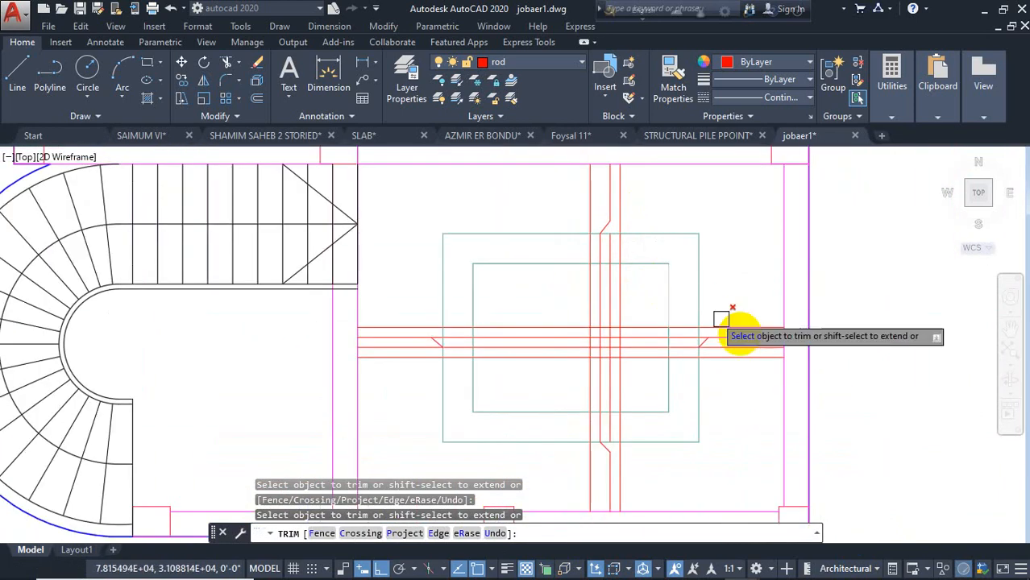
Trim the middle horizontal rods at both side cranks and the outer rods inside the inner rectangle of the bay beside the staircase
{"action": "scroll", "coordinate": [710, 330], "scroll_direction": "up", "scroll_amount": 4}
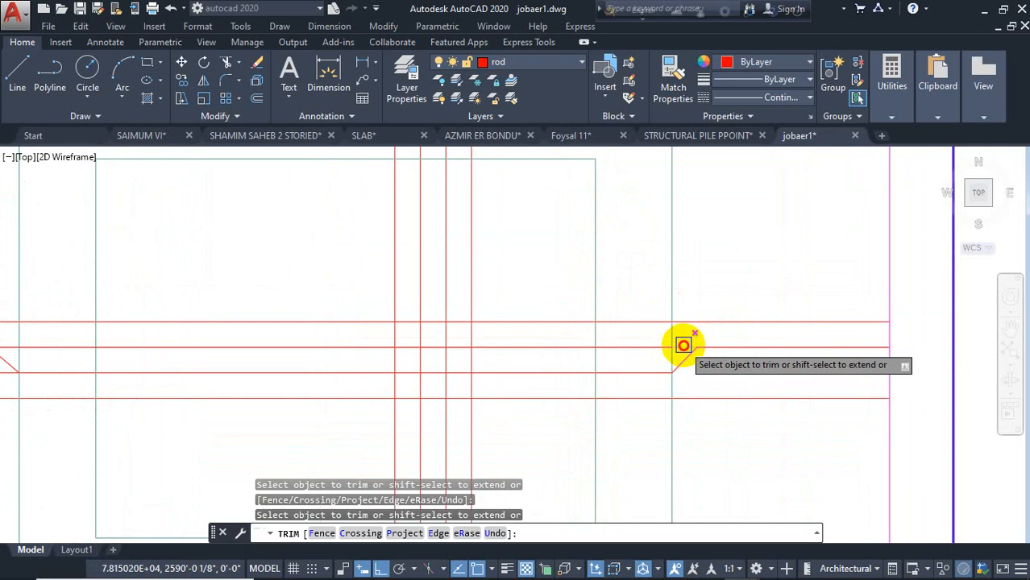
{"action": "scroll", "coordinate": [683, 345], "scroll_direction": "down", "scroll_amount": 4}
{"action": "scroll", "coordinate": [463, 326], "scroll_direction": "up", "scroll_amount": 4}
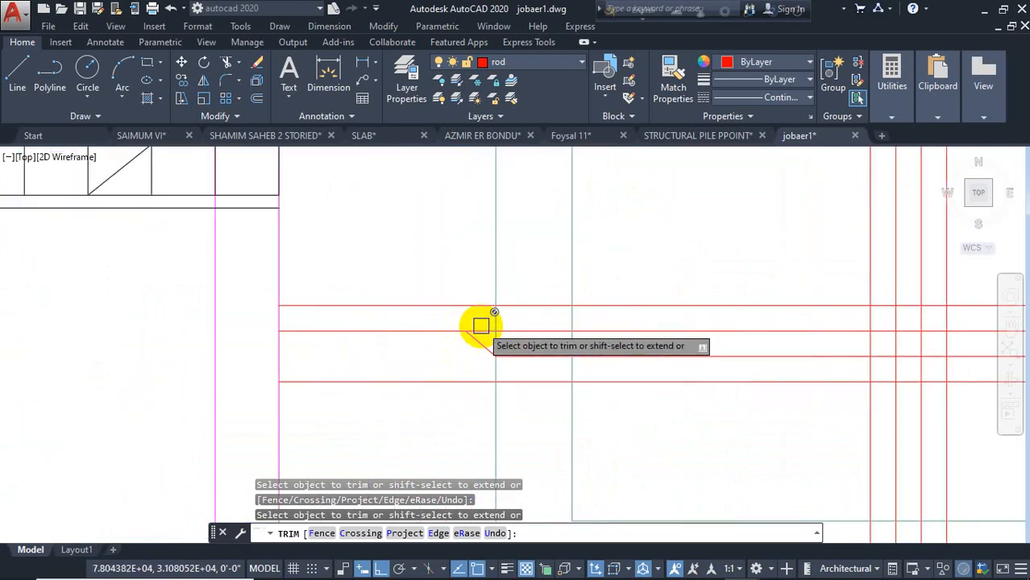
{"action": "scroll", "coordinate": [439, 338], "scroll_direction": "down", "scroll_amount": 4}
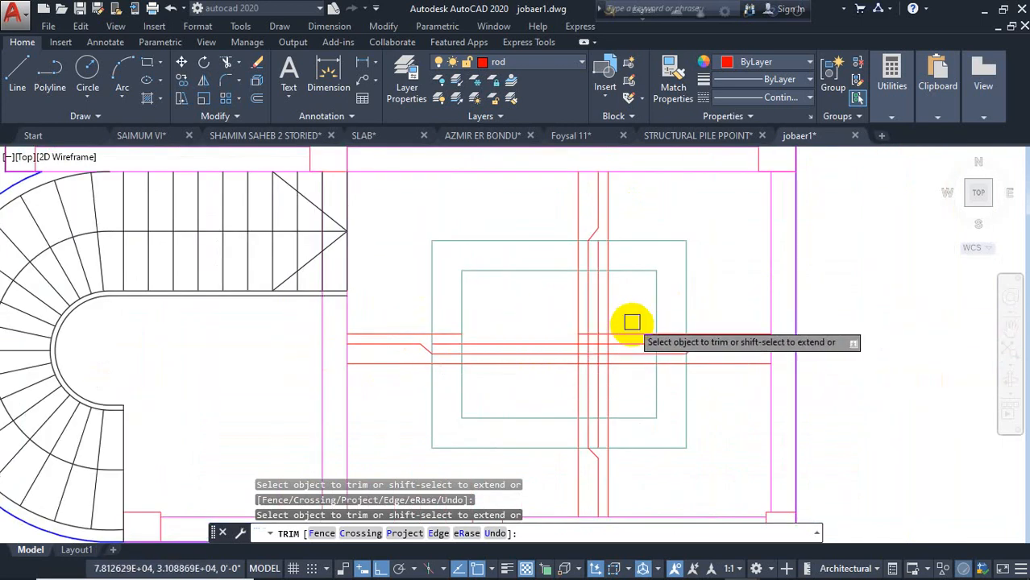
{"action": "key", "text": "Escape"}
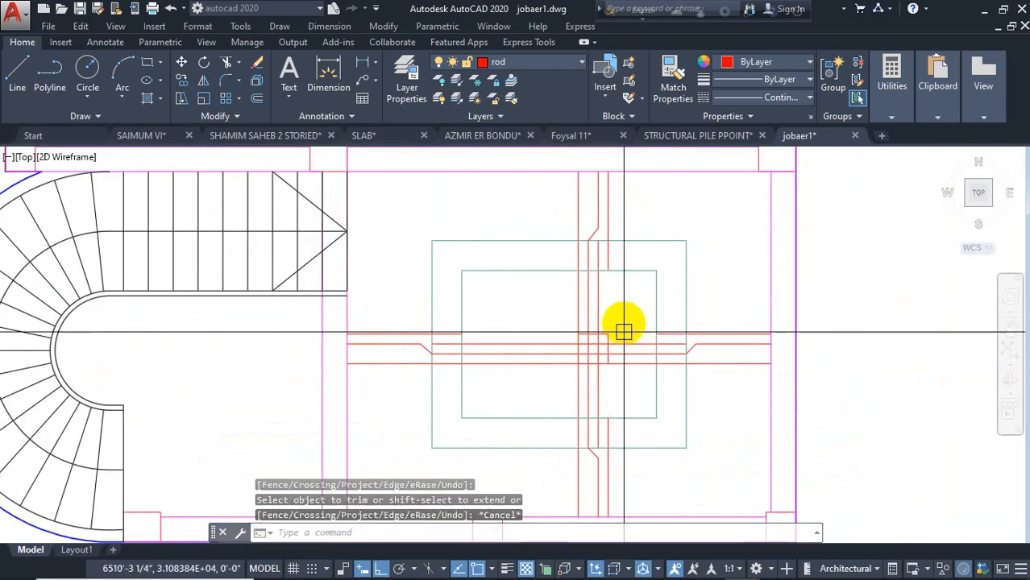
Delete the leftover rod segments and the inner rectangle in the bay beside the staircase
{"action": "left_click", "coordinate": [621, 329]}
{"action": "left_click", "coordinate": [595, 347]}
{"action": "left_click", "coordinate": [644, 271]}
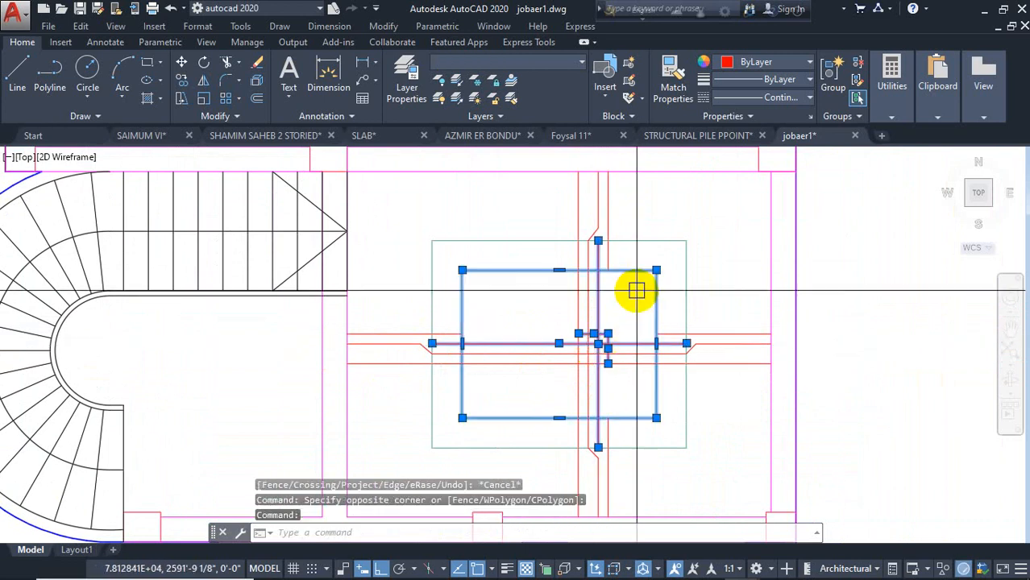
{"action": "key", "text": "Delete"}
{"action": "key", "text": "Escape"}
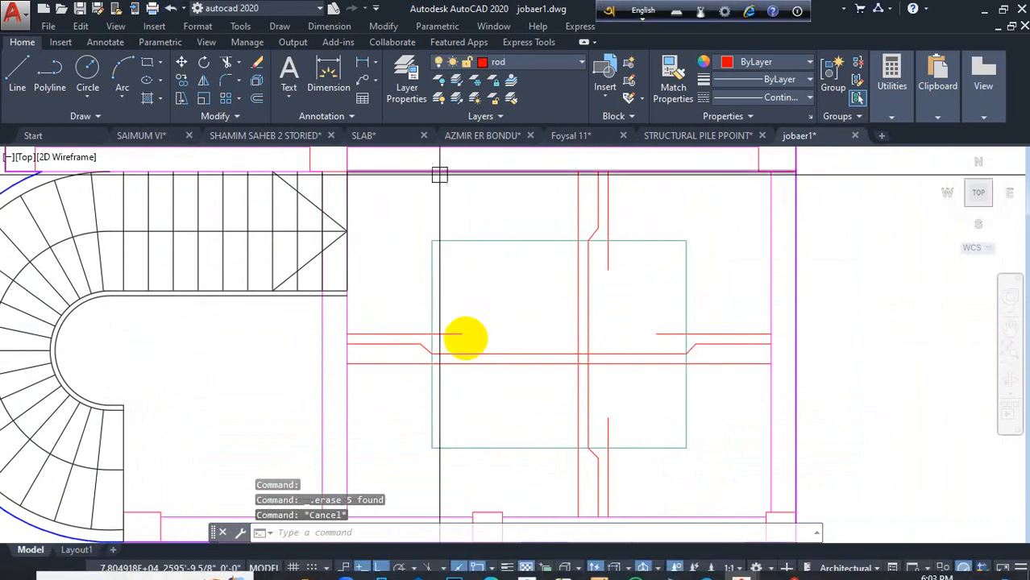
Trim the surplus pieces of the middle vertical rods at the bottom crank of the large bay above the staircase bay
{"action": "scroll", "coordinate": [445, 304], "scroll_direction": "down", "scroll_amount": 5}
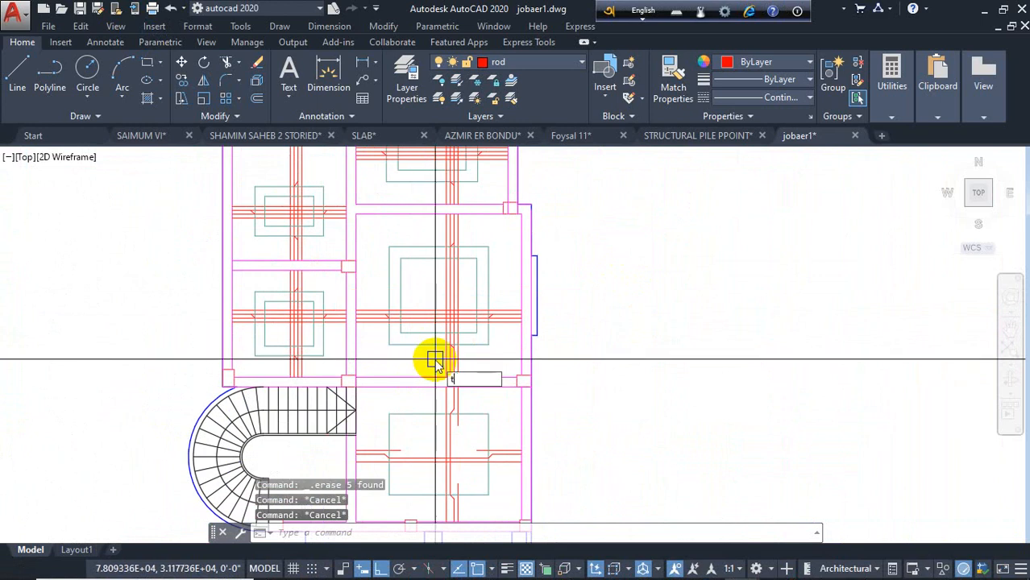
{"action": "key", "text": "Return"}
{"action": "scroll", "coordinate": [435, 360], "scroll_direction": "up", "scroll_amount": 7}
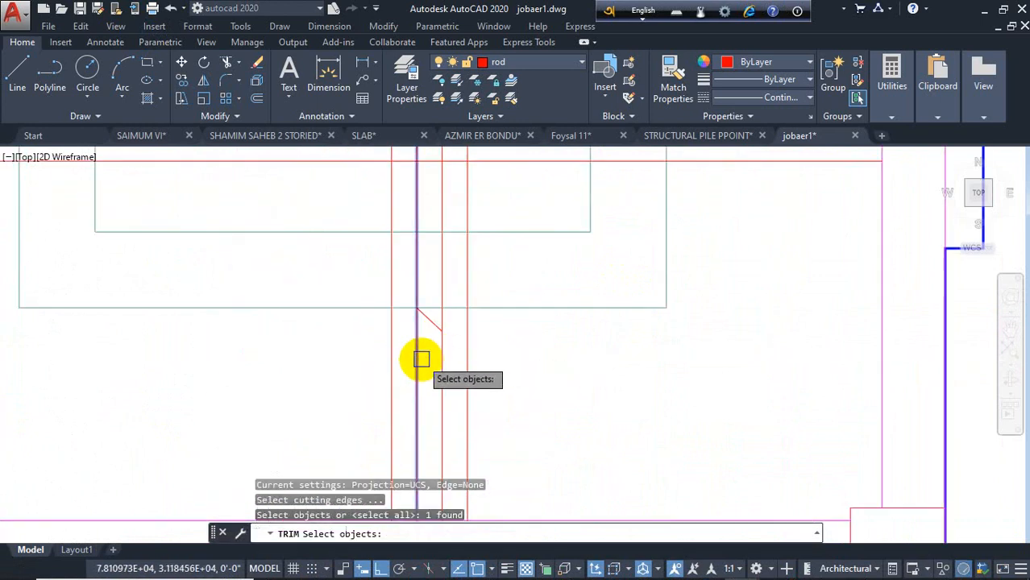
{"action": "key", "text": "Escape"}
{"action": "left_click", "coordinate": [420, 344]}
{"action": "scroll", "coordinate": [441, 314], "scroll_direction": "up", "scroll_amount": 3}
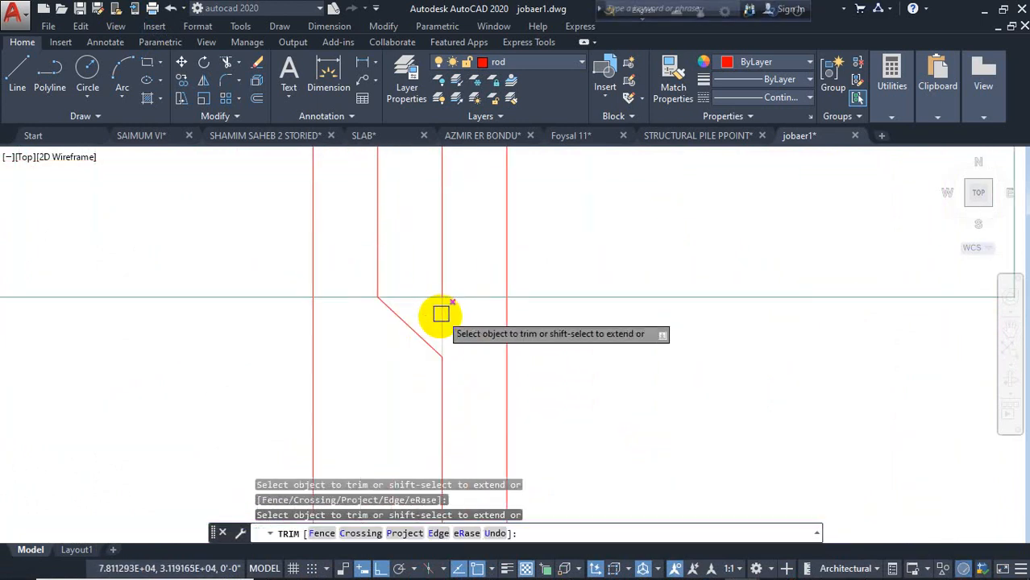
Trim the surplus pieces of the middle horizontal rods at the right and left cranks of the large middle bay
{"action": "scroll", "coordinate": [453, 331], "scroll_direction": "down", "scroll_amount": 4}
{"action": "scroll", "coordinate": [453, 338], "scroll_direction": "up", "scroll_amount": 3}
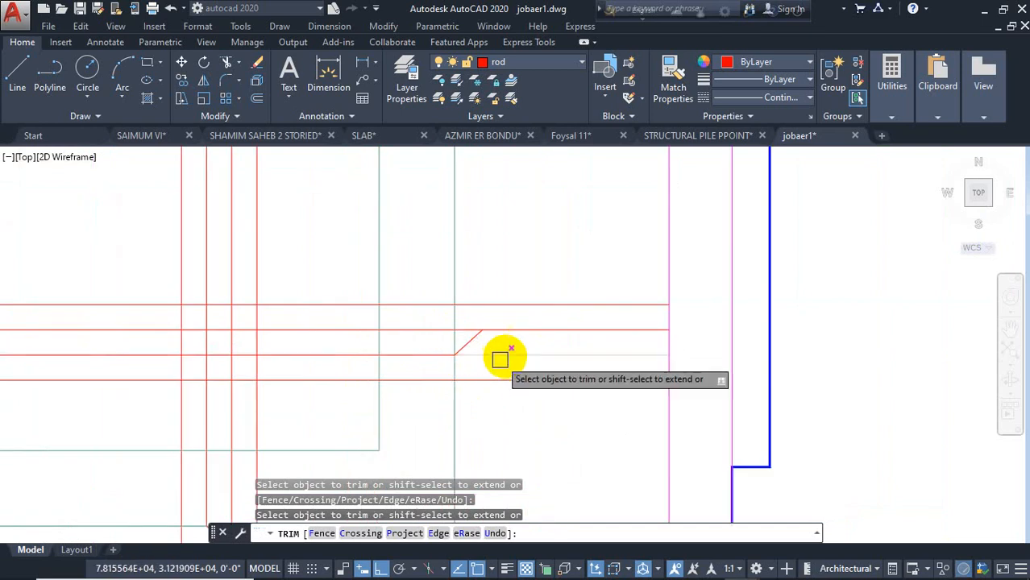
{"action": "scroll", "coordinate": [447, 320], "scroll_direction": "up", "scroll_amount": 3}
{"action": "scroll", "coordinate": [466, 327], "scroll_direction": "down", "scroll_amount": 4}
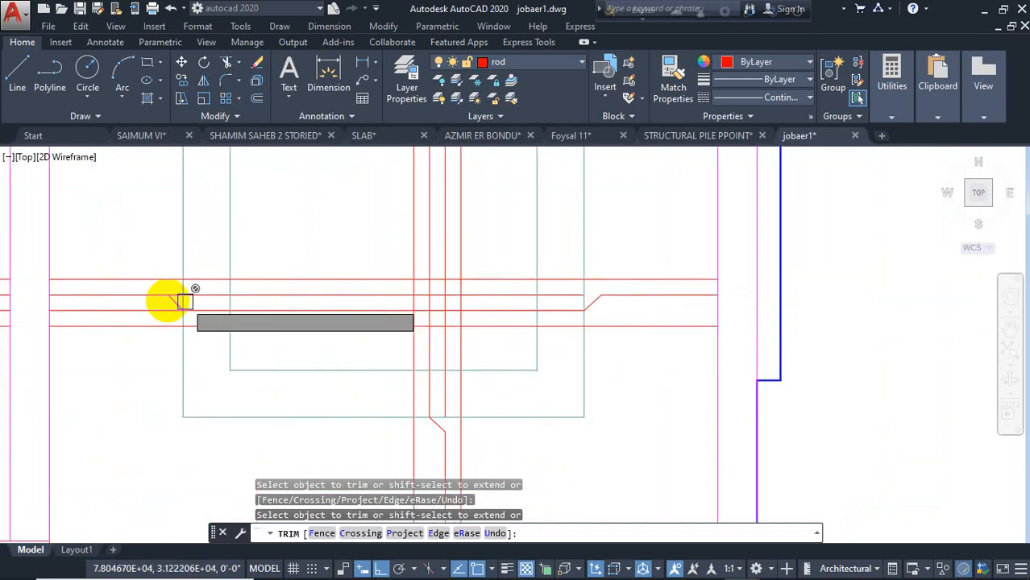
{"action": "scroll", "coordinate": [184, 301], "scroll_direction": "up", "scroll_amount": 3}
{"action": "scroll", "coordinate": [226, 282], "scroll_direction": "down", "scroll_amount": 3}
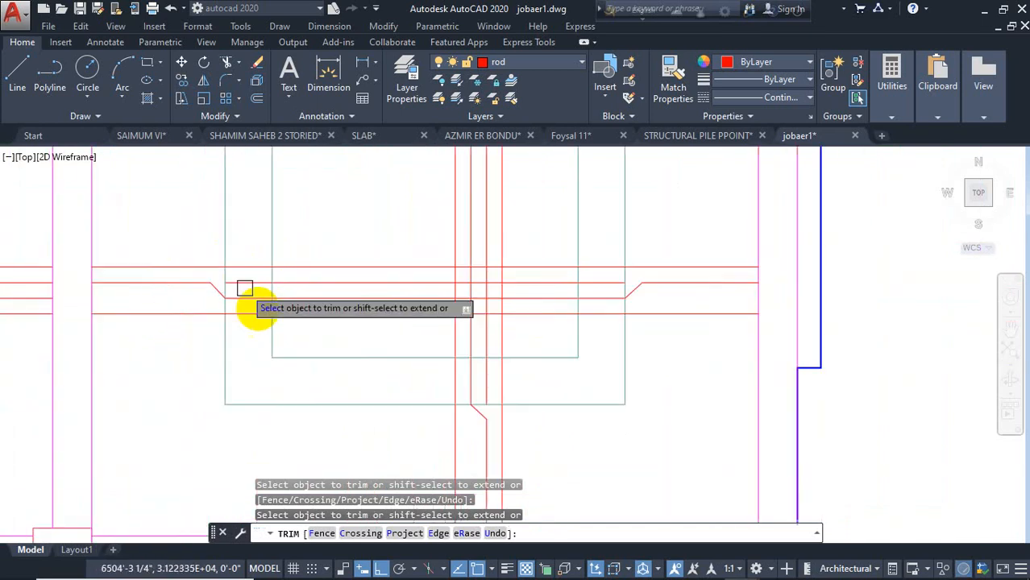
Trim the middle vertical rods at the large middle bay's top crank and its outer rods inside the inner rectangle
{"action": "scroll", "coordinate": [322, 214], "scroll_direction": "up", "scroll_amount": 4}
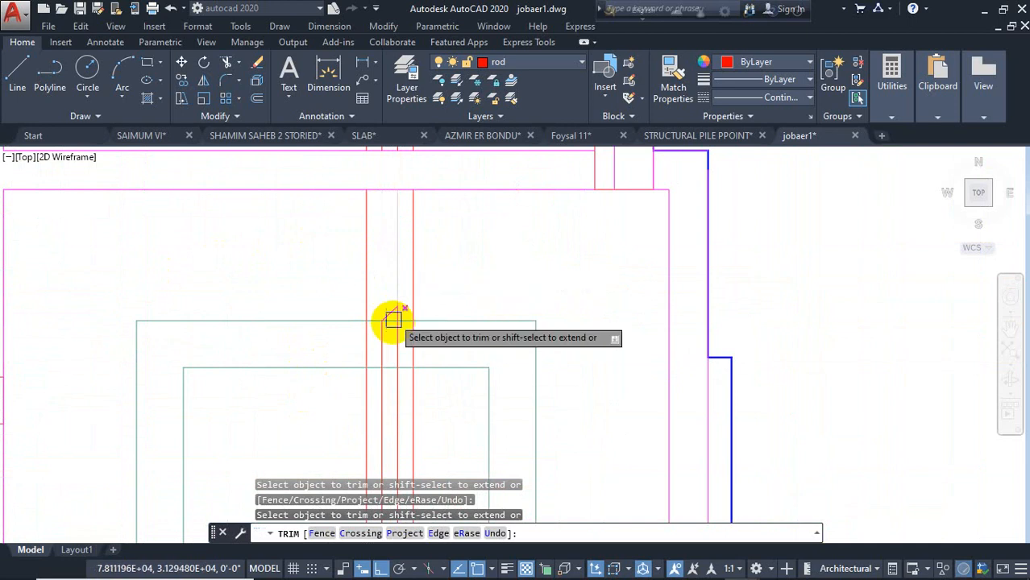
{"action": "scroll", "coordinate": [393, 320], "scroll_direction": "down", "scroll_amount": 4}
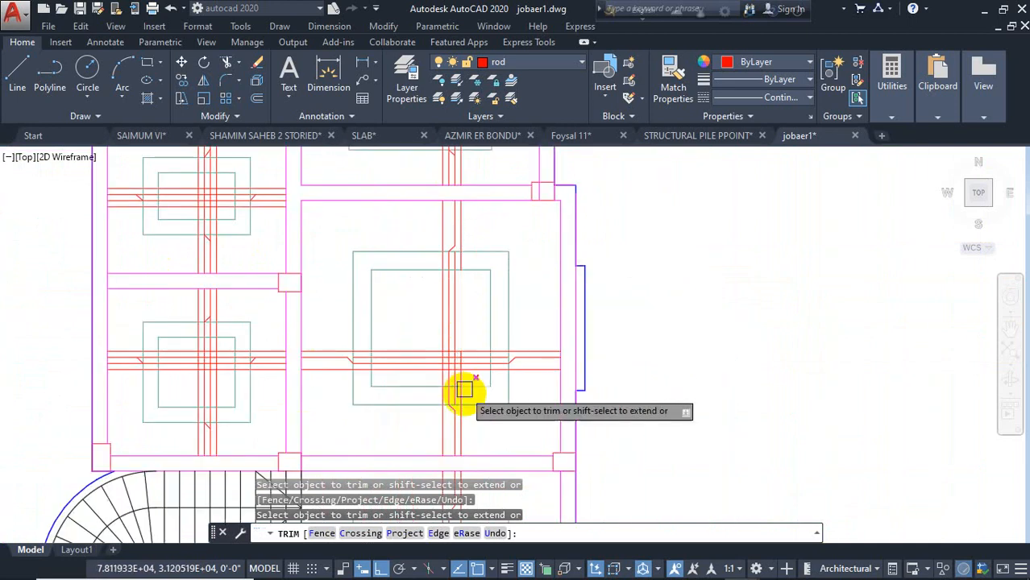
{"action": "scroll", "coordinate": [464, 390], "scroll_direction": "up", "scroll_amount": 4}
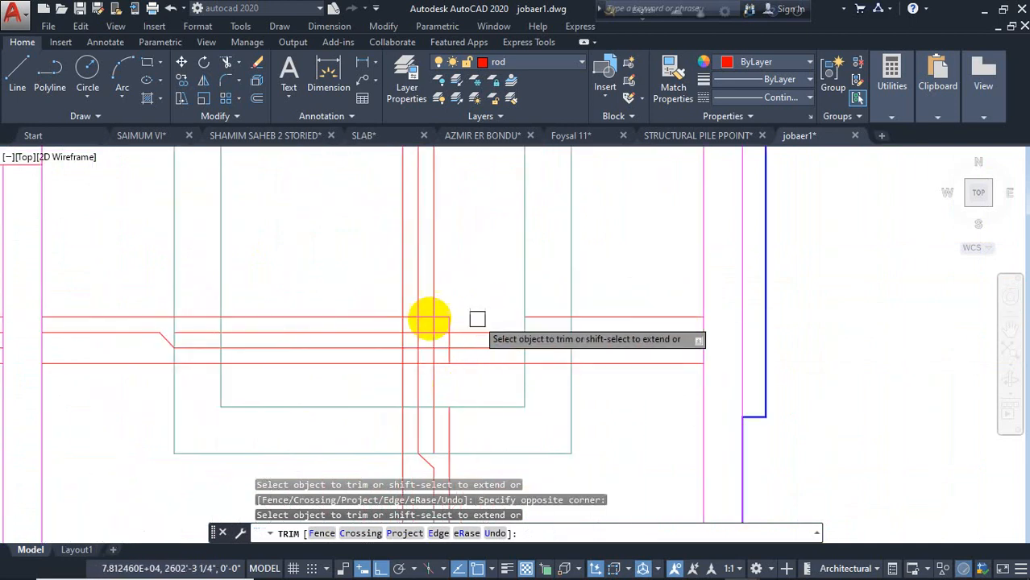
{"action": "scroll", "coordinate": [364, 314], "scroll_direction": "down", "scroll_amount": 3}
Trim the surplus pieces of the middle rods at the right and bottom cranks of the lower small left bay
{"action": "scroll", "coordinate": [302, 294], "scroll_direction": "up", "scroll_amount": 3}
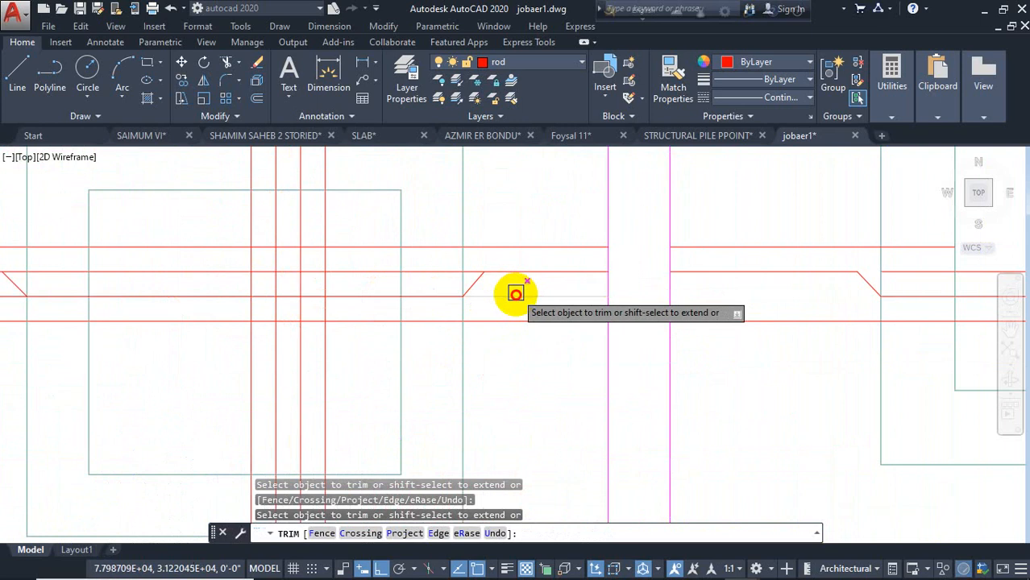
{"action": "scroll", "coordinate": [516, 293], "scroll_direction": "up", "scroll_amount": 3}
{"action": "scroll", "coordinate": [402, 403], "scroll_direction": "down", "scroll_amount": 3}
{"action": "scroll", "coordinate": [437, 431], "scroll_direction": "up", "scroll_amount": 1}
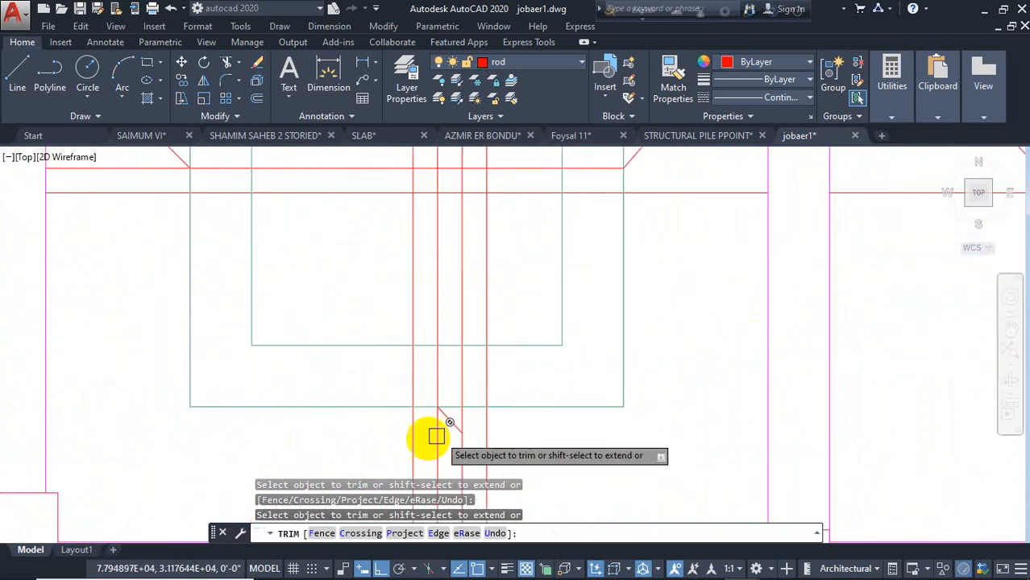
{"action": "left_click", "coordinate": [437, 429]}
{"action": "left_click", "coordinate": [449, 431]}
{"action": "scroll", "coordinate": [466, 407], "scroll_direction": "down", "scroll_amount": 3}
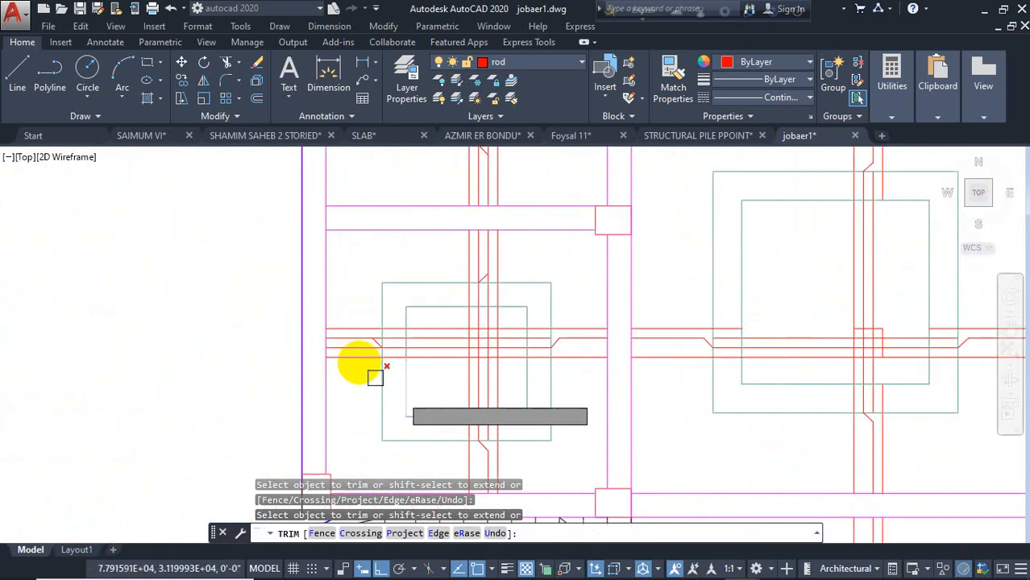
Trim the surplus pieces of the middle rods at the left and top cranks of the lower small left bay
{"action": "scroll", "coordinate": [375, 359], "scroll_direction": "up", "scroll_amount": 3}
{"action": "scroll", "coordinate": [411, 339], "scroll_direction": "up", "scroll_amount": 2}
{"action": "scroll", "coordinate": [350, 347], "scroll_direction": "down", "scroll_amount": 4}
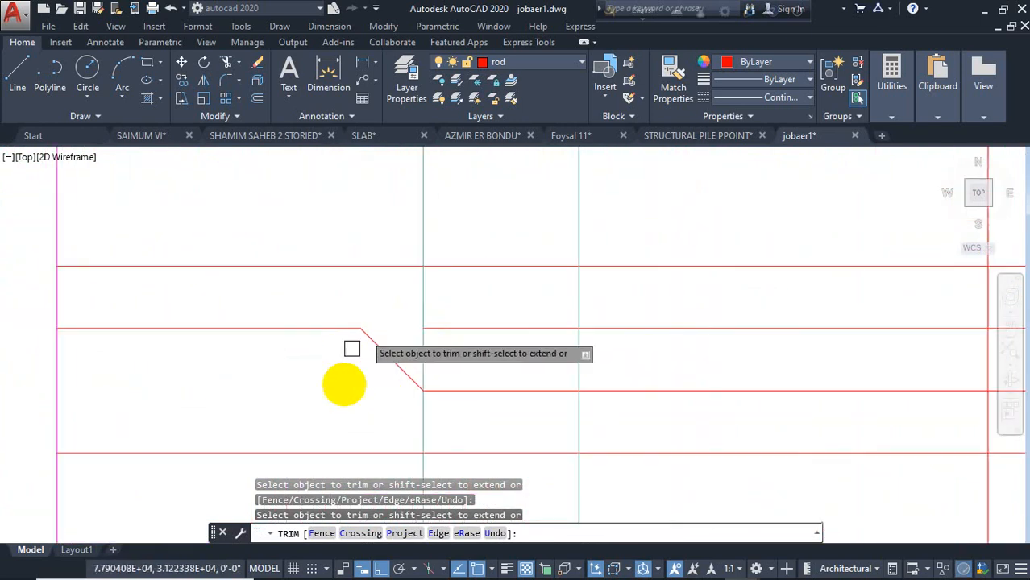
{"action": "scroll", "coordinate": [536, 238], "scroll_direction": "up", "scroll_amount": 3}
{"action": "scroll", "coordinate": [568, 241], "scroll_direction": "down", "scroll_amount": 3}
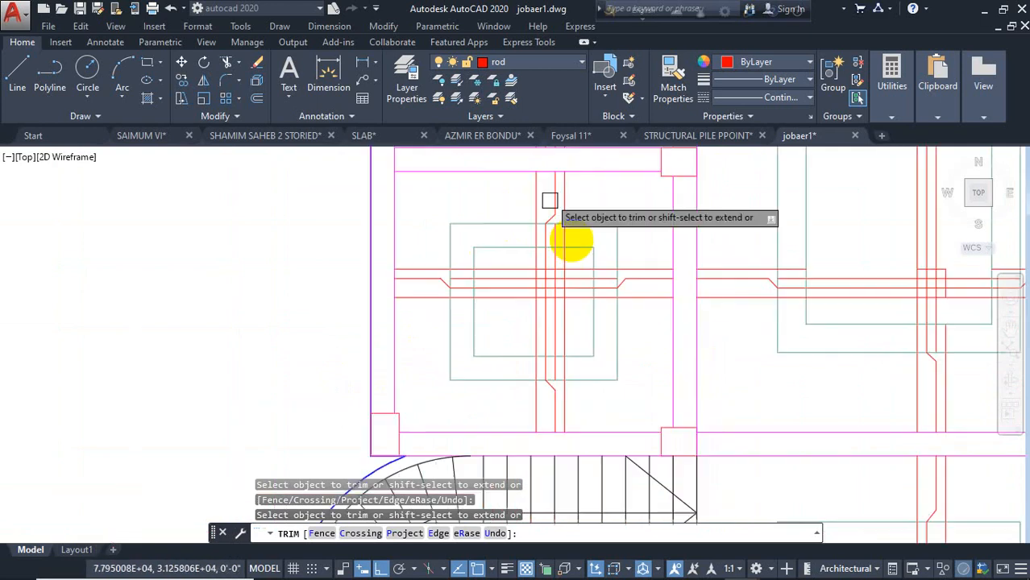
Trim the outer rods where they cross the inner rectangle of the lower small left bay
{"action": "scroll", "coordinate": [582, 258], "scroll_direction": "up", "scroll_amount": 3}
{"action": "scroll", "coordinate": [533, 338], "scroll_direction": "down", "scroll_amount": 3}
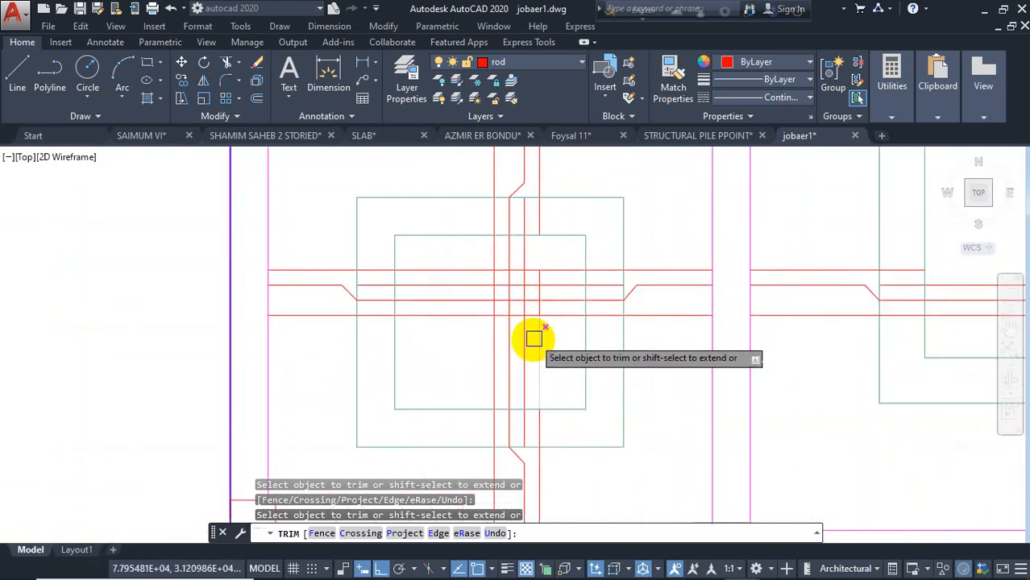
{"action": "scroll", "coordinate": [552, 269], "scroll_direction": "up", "scroll_amount": 3}
{"action": "scroll", "coordinate": [380, 275], "scroll_direction": "down", "scroll_amount": 3}
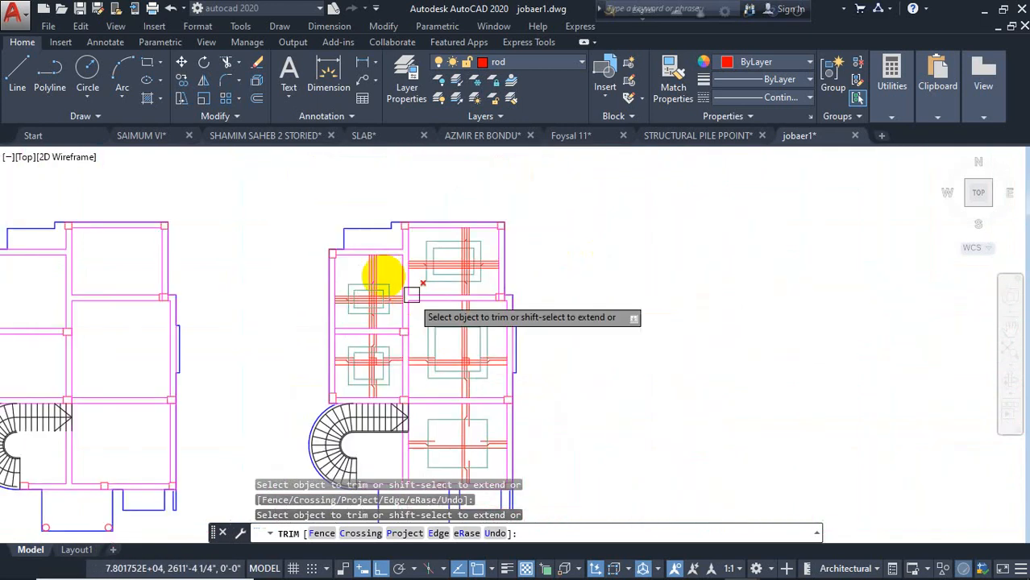
Trim the surplus pieces of the middle rods at the bottom, left and right cranks of the upper small left bay
{"action": "scroll", "coordinate": [396, 306], "scroll_direction": "up", "scroll_amount": 4}
{"action": "scroll", "coordinate": [223, 320], "scroll_direction": "up", "scroll_amount": 3}
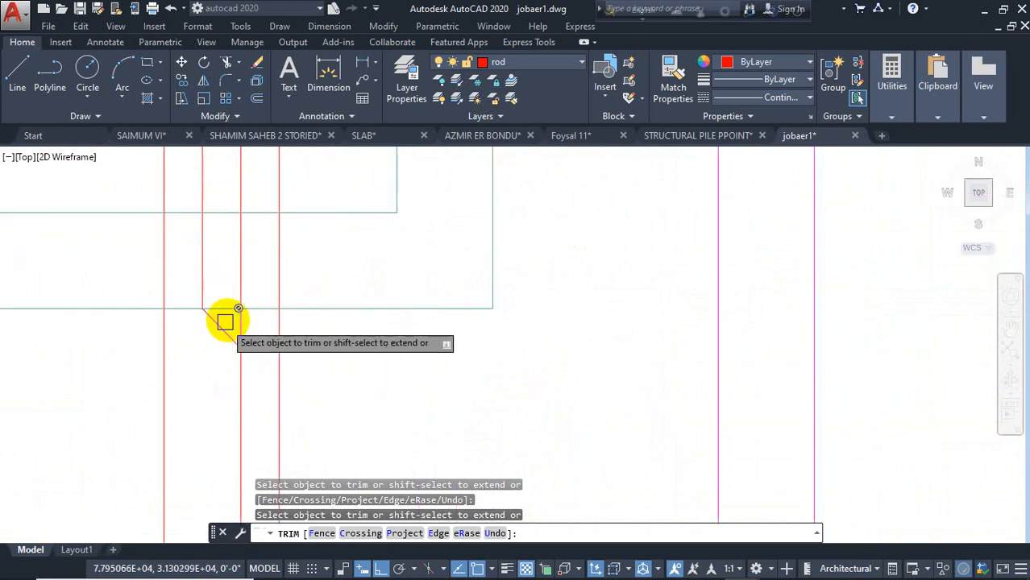
{"action": "scroll", "coordinate": [242, 322], "scroll_direction": "down", "scroll_amount": 3}
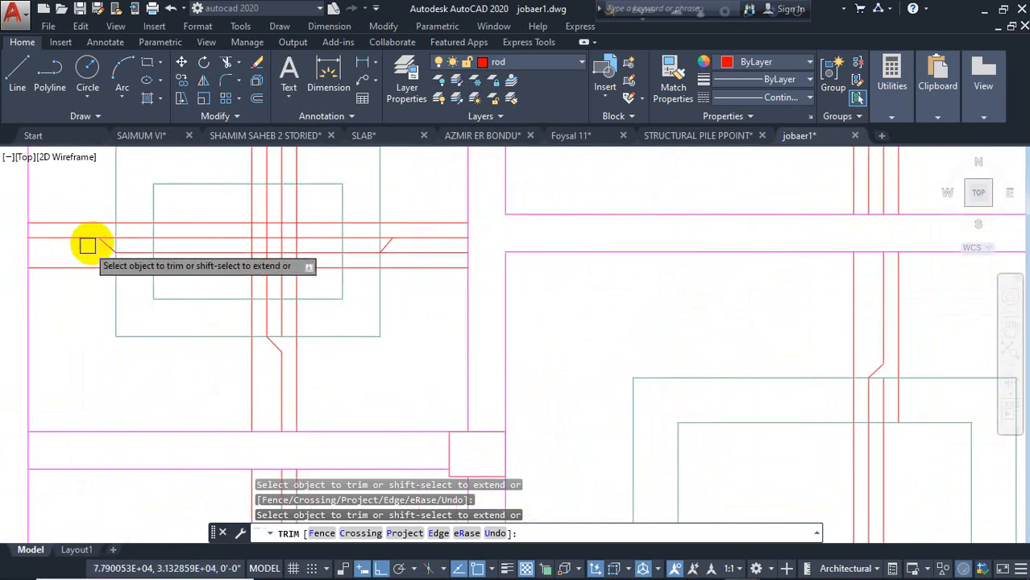
{"action": "scroll", "coordinate": [87, 245], "scroll_direction": "up", "scroll_amount": 4}
{"action": "scroll", "coordinate": [365, 275], "scroll_direction": "down", "scroll_amount": 3}
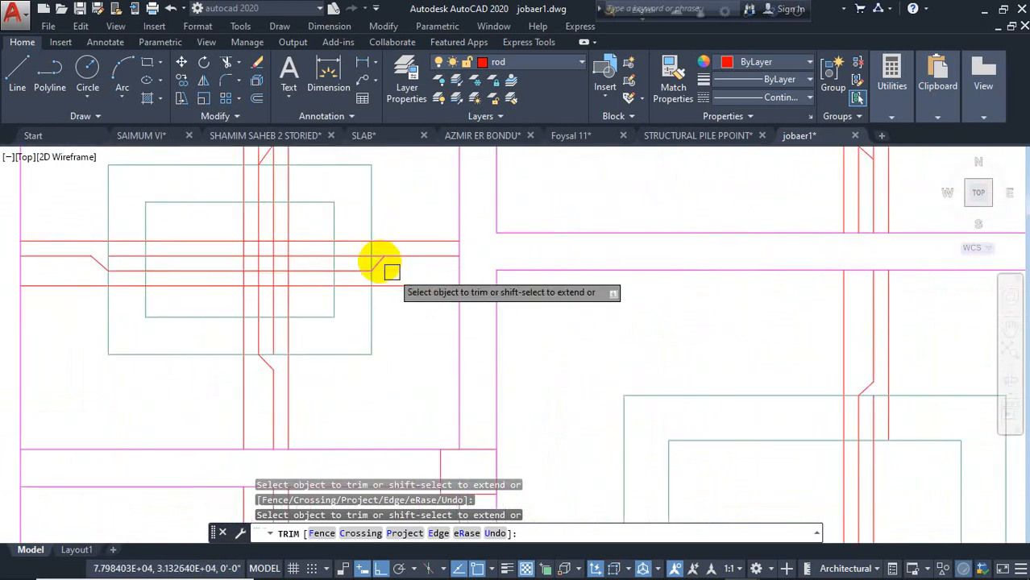
{"action": "scroll", "coordinate": [391, 272], "scroll_direction": "up", "scroll_amount": 4}
{"action": "scroll", "coordinate": [339, 238], "scroll_direction": "down", "scroll_amount": 3}
Trim the middle vertical rods at the upper small left bay's top crank and its outer rods inside the inner rectangle
{"action": "scroll", "coordinate": [322, 190], "scroll_direction": "up", "scroll_amount": 5}
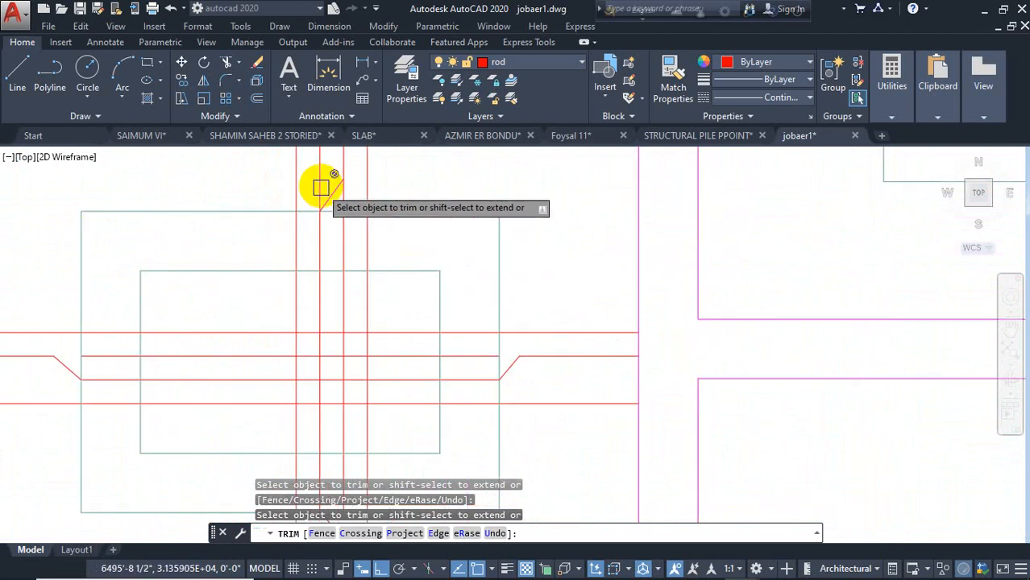
{"action": "scroll", "coordinate": [362, 208], "scroll_direction": "down", "scroll_amount": 3}
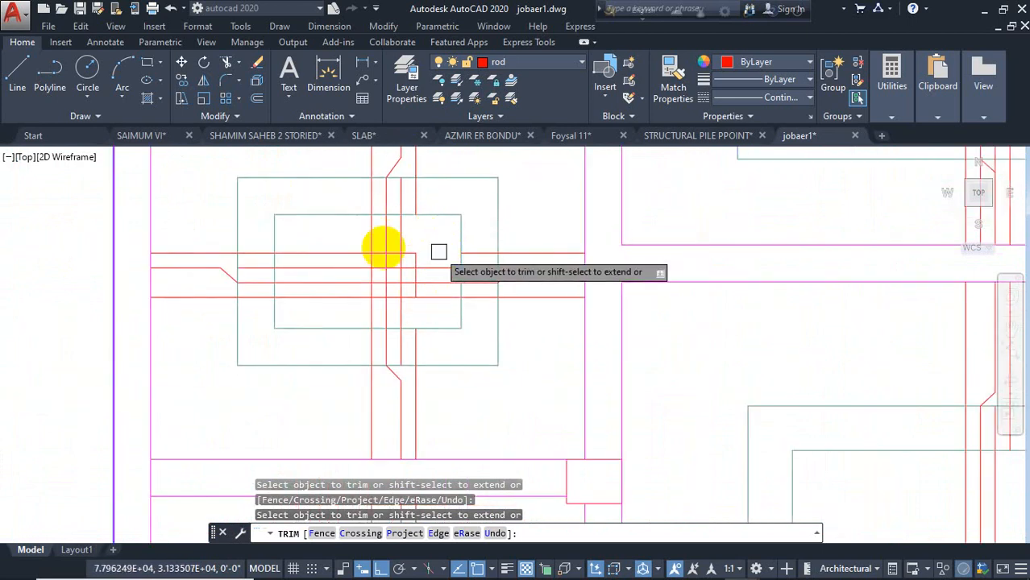
{"action": "scroll", "coordinate": [339, 258], "scroll_direction": "down", "scroll_amount": 4}
Trim the surplus pieces of the middle horizontal rods at the left and right cranks of the upper right bay
{"action": "scroll", "coordinate": [369, 274], "scroll_direction": "up", "scroll_amount": 5}
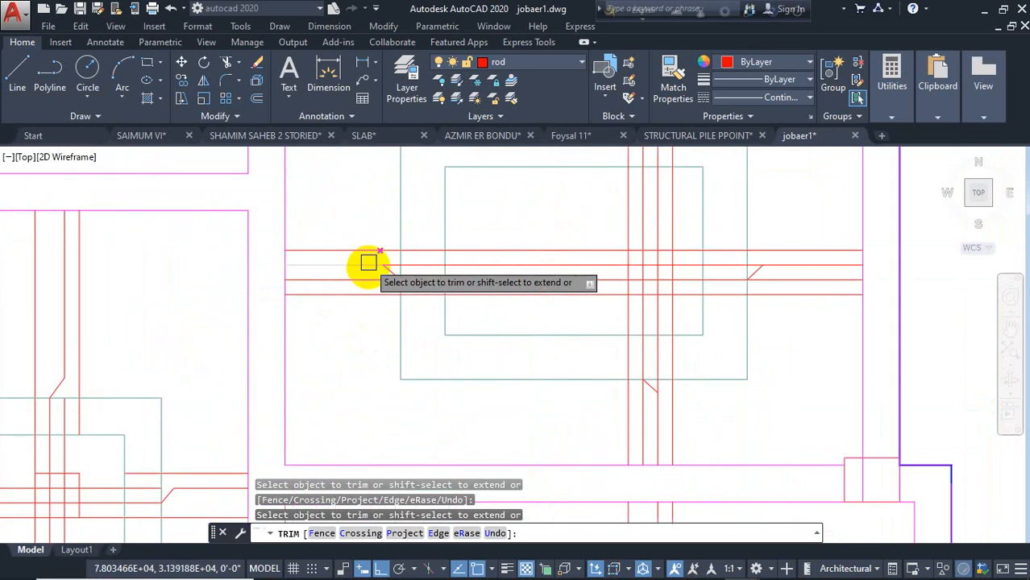
{"action": "scroll", "coordinate": [383, 274], "scroll_direction": "up", "scroll_amount": 2}
{"action": "left_click", "coordinate": [403, 254]}
{"action": "scroll", "coordinate": [305, 288], "scroll_direction": "down", "scroll_amount": 2}
{"action": "scroll", "coordinate": [676, 300], "scroll_direction": "up", "scroll_amount": 1}
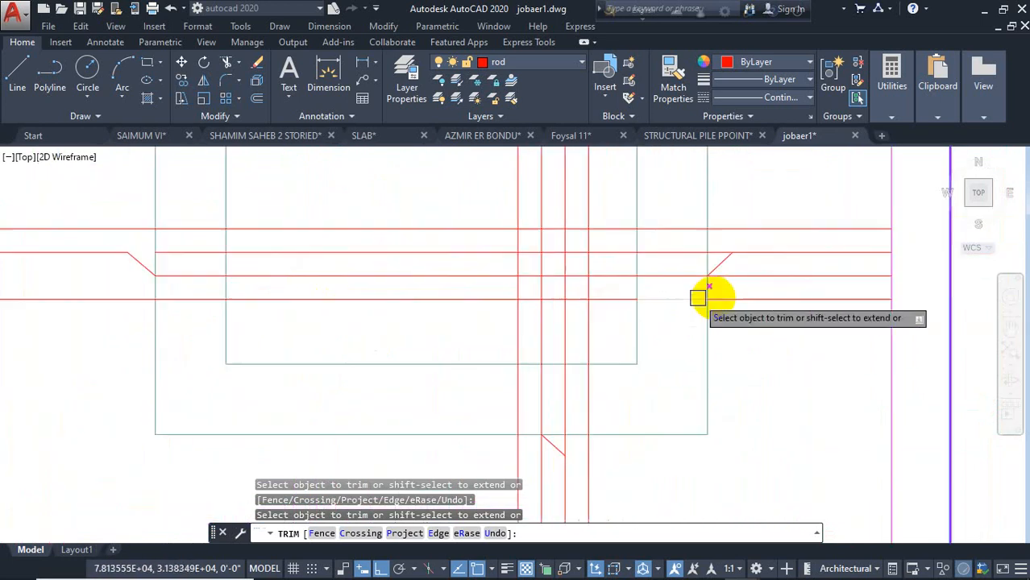
{"action": "left_click", "coordinate": [764, 276]}
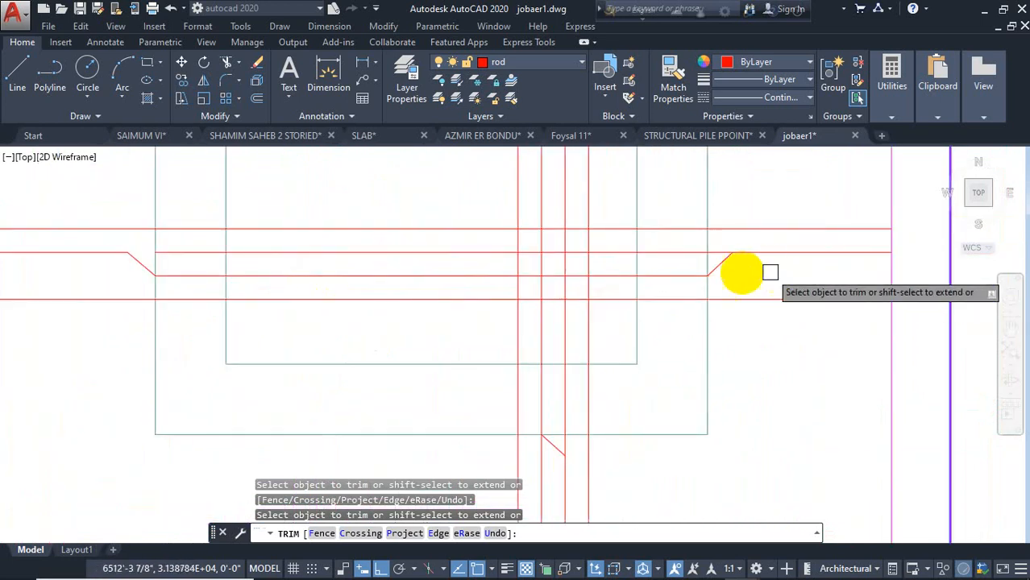
Trim the upper right bay's middle vertical rods at the bottom and top cranks and its outer rods inside the inner rectangle
{"action": "left_click", "coordinate": [540, 474]}
{"action": "scroll", "coordinate": [567, 437], "scroll_direction": "up", "scroll_amount": 2}
{"action": "left_click", "coordinate": [561, 448]}
{"action": "scroll", "coordinate": [555, 513], "scroll_direction": "down", "scroll_amount": 4}
{"action": "scroll", "coordinate": [553, 337], "scroll_direction": "up", "scroll_amount": 6}
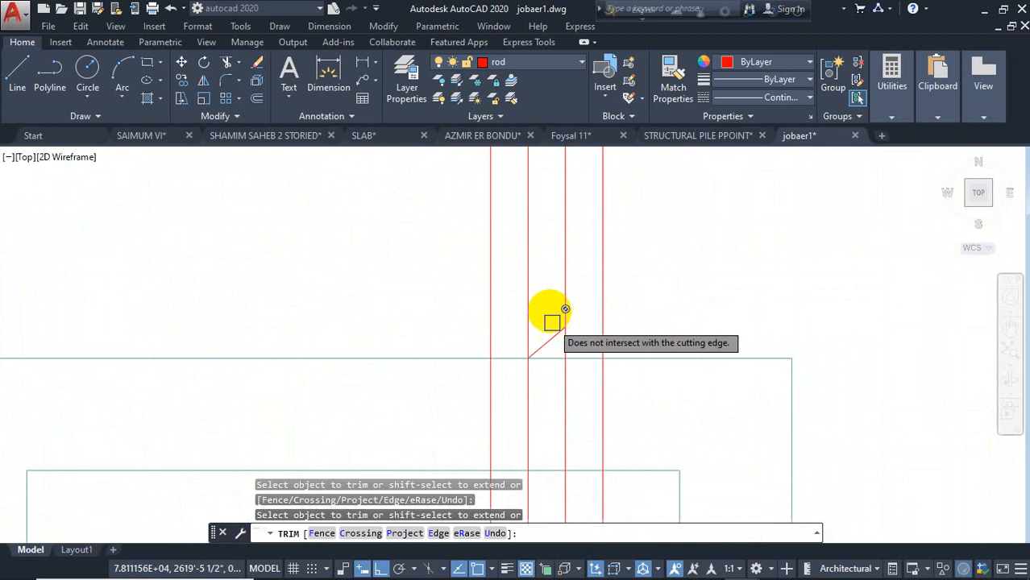
{"action": "left_click", "coordinate": [534, 295]}
{"action": "scroll", "coordinate": [566, 342], "scroll_direction": "down", "scroll_amount": 4}
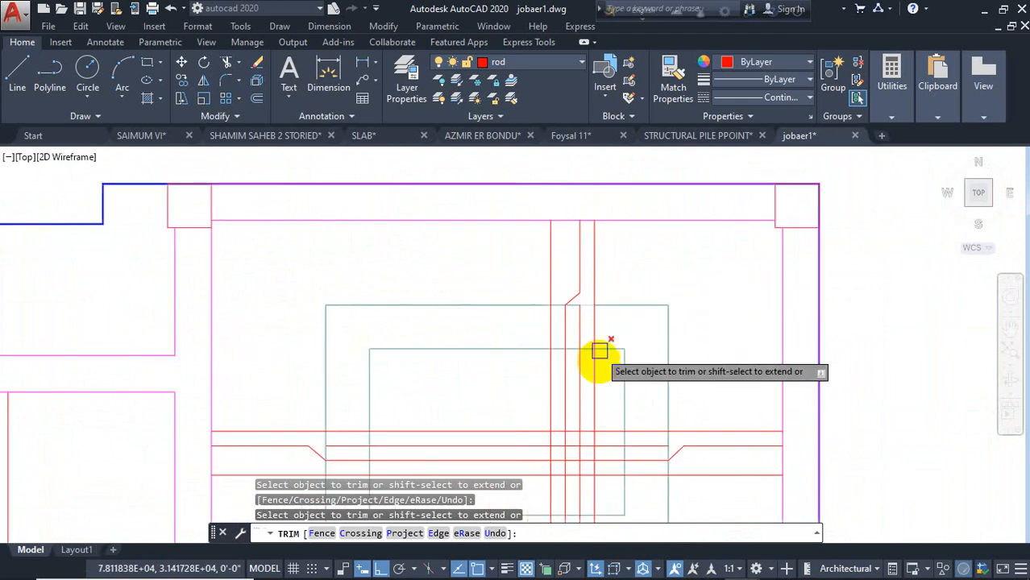
{"action": "middle_click_drag", "start_coordinate": [600, 377], "coordinate": [600, 274]}
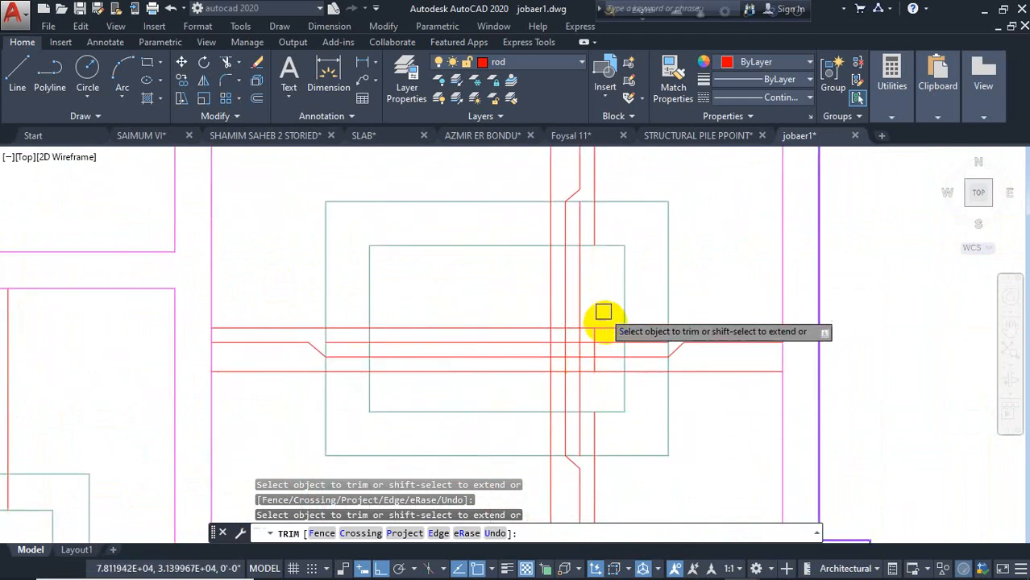
{"action": "key", "text": "Escape"}
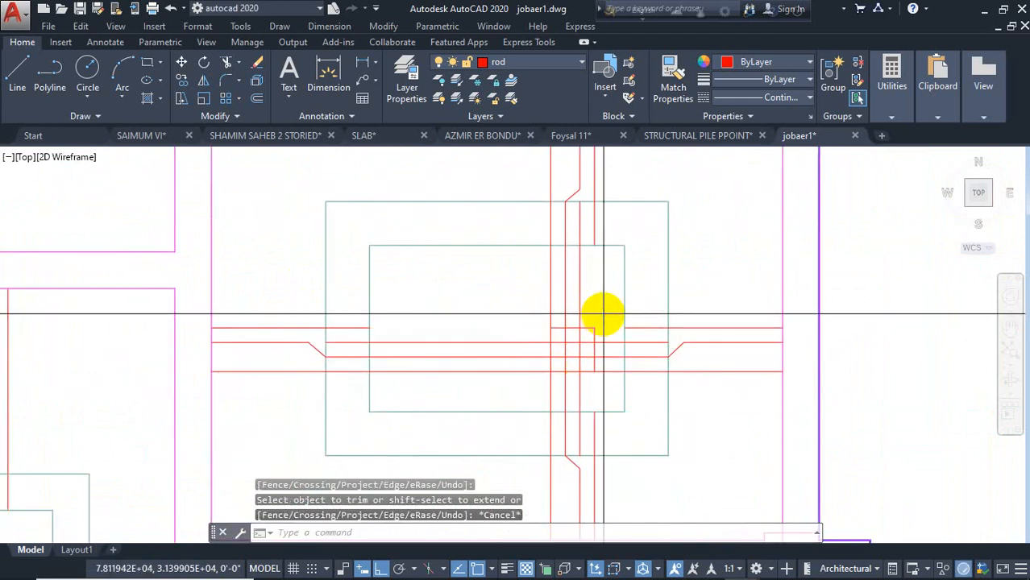
Erase the leftover rod segments and inner guide rectangles from the upper right bay, both small left bays and the large right bay
{"action": "left_click", "coordinate": [604, 314]}
{"action": "left_click", "coordinate": [575, 347]}
{"action": "left_click", "coordinate": [624, 276]}
{"action": "scroll", "coordinate": [753, 183], "scroll_direction": "down", "scroll_amount": 5}
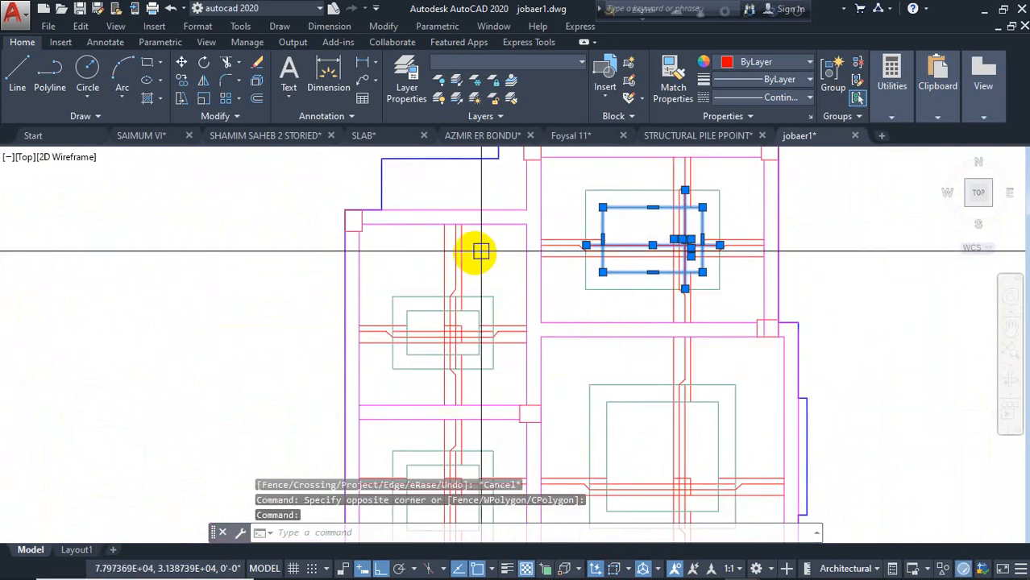
{"action": "scroll", "coordinate": [468, 322], "scroll_direction": "up", "scroll_amount": 6}
{"action": "left_click", "coordinate": [488, 282]}
{"action": "left_click", "coordinate": [456, 331]}
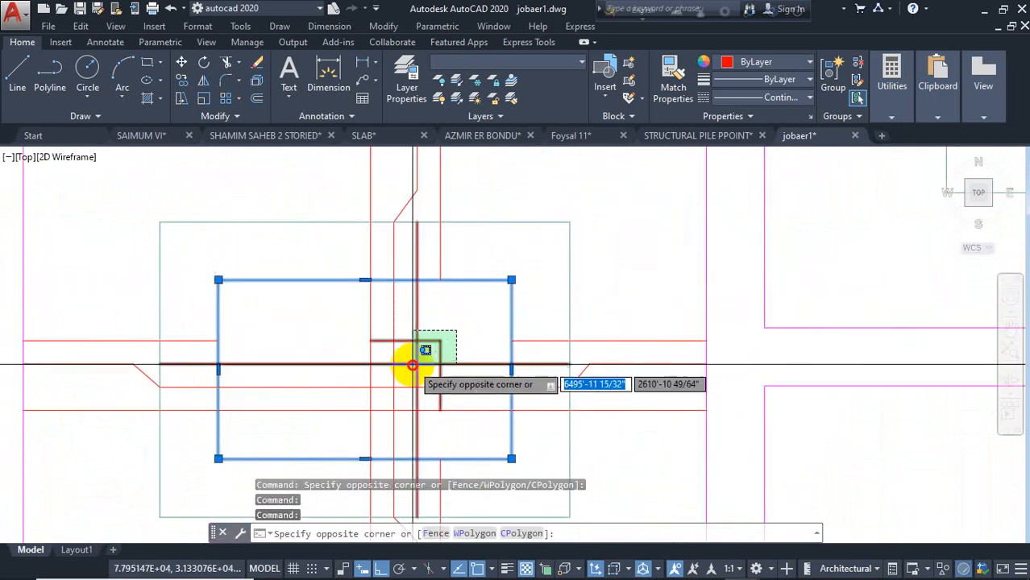
{"action": "left_click", "coordinate": [413, 365]}
{"action": "scroll", "coordinate": [448, 236], "scroll_direction": "down", "scroll_amount": 5}
{"action": "scroll", "coordinate": [467, 408], "scroll_direction": "up", "scroll_amount": 3}
{"action": "left_click", "coordinate": [458, 384]}
{"action": "middle_click_drag", "start_coordinate": [434, 399], "coordinate": [444, 306]}
{"action": "scroll", "coordinate": [444, 305], "scroll_direction": "up", "scroll_amount": 2}
{"action": "left_click", "coordinate": [438, 315]}
{"action": "left_click", "coordinate": [380, 357]}
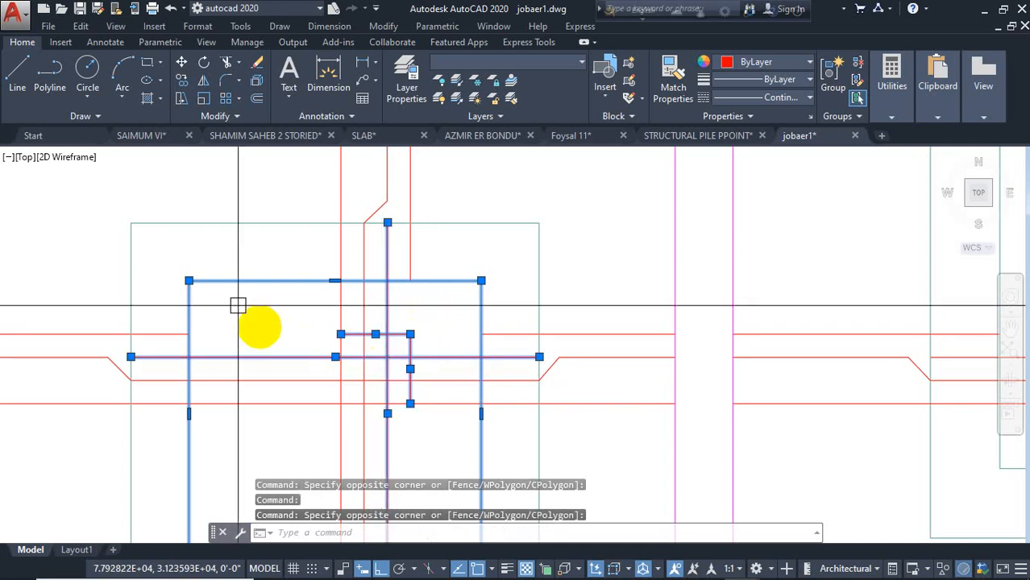
{"action": "scroll", "coordinate": [240, 313], "scroll_direction": "down", "scroll_amount": 4}
{"action": "scroll", "coordinate": [677, 315], "scroll_direction": "up", "scroll_amount": 4}
{"action": "left_click", "coordinate": [680, 308]}
{"action": "left_click", "coordinate": [612, 364]}
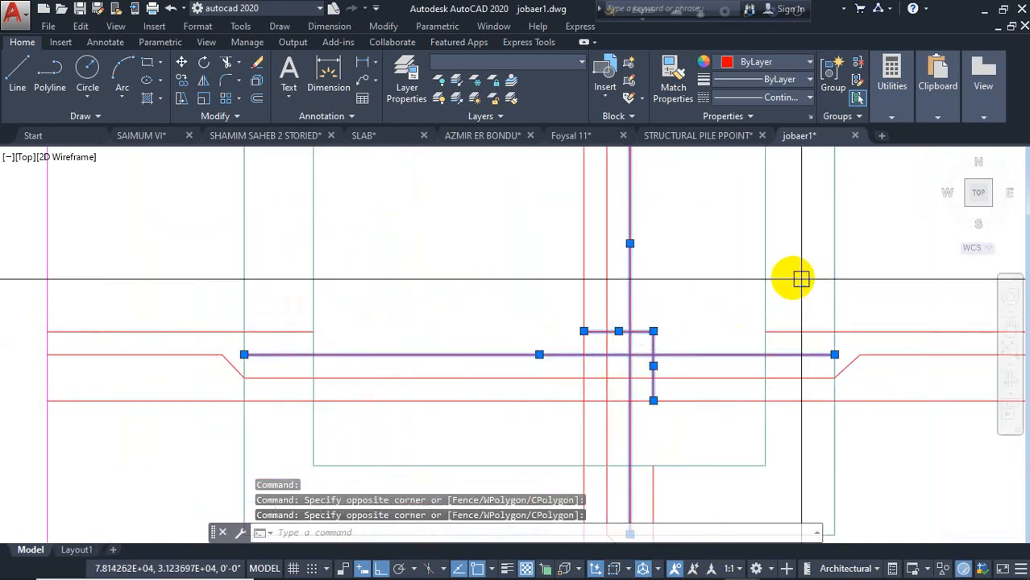
{"action": "left_click", "coordinate": [767, 287]}
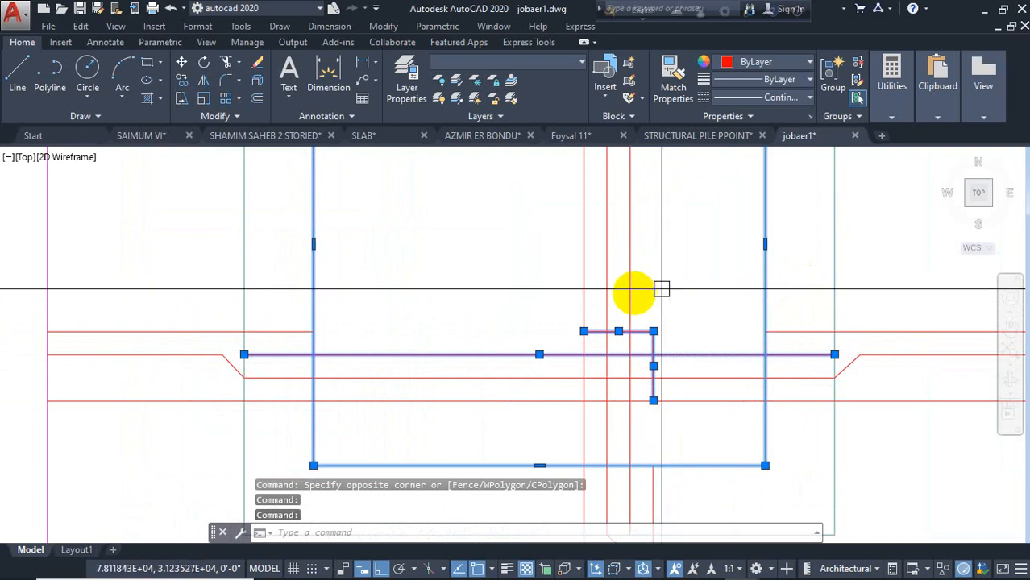
{"action": "scroll", "coordinate": [668, 272], "scroll_direction": "down", "scroll_amount": 4}
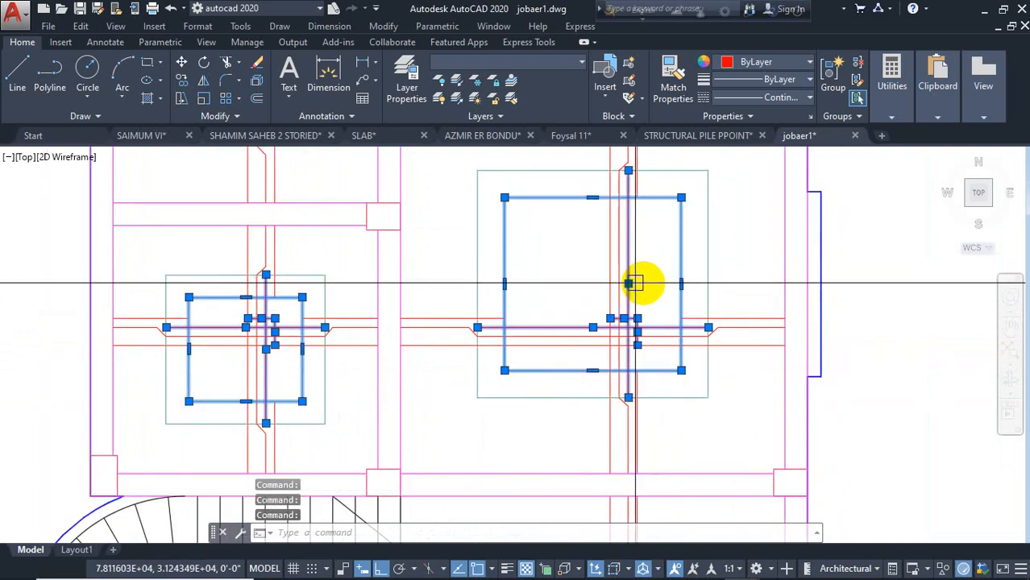
{"action": "key", "text": "Delete"}
{"action": "scroll", "coordinate": [636, 284], "scroll_direction": "down", "scroll_amount": 4}
{"action": "middle_click_drag", "start_coordinate": [572, 310], "coordinate": [421, 438]}
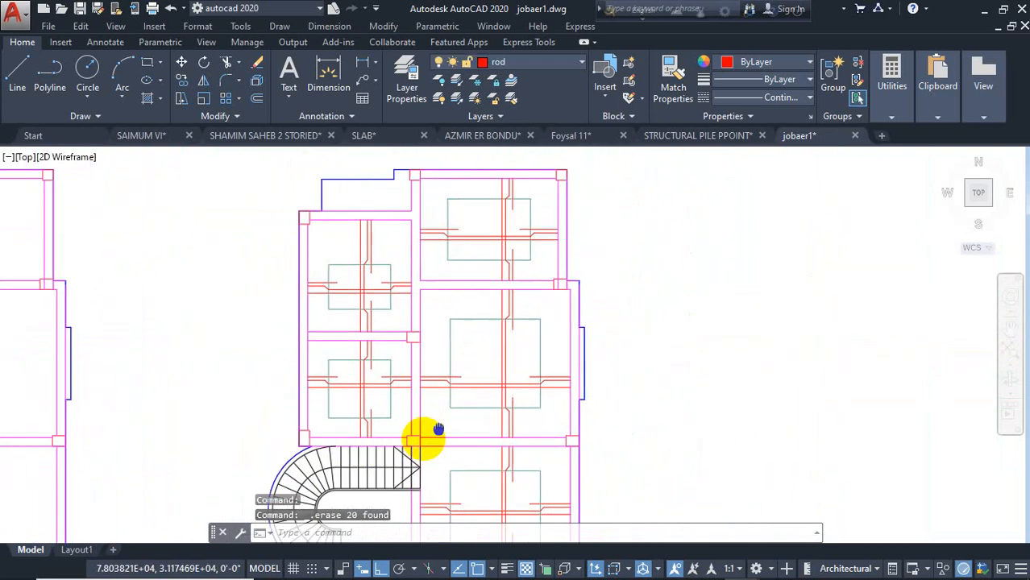
{"action": "key", "text": "Escape"}
{"action": "key", "text": "Escape"}
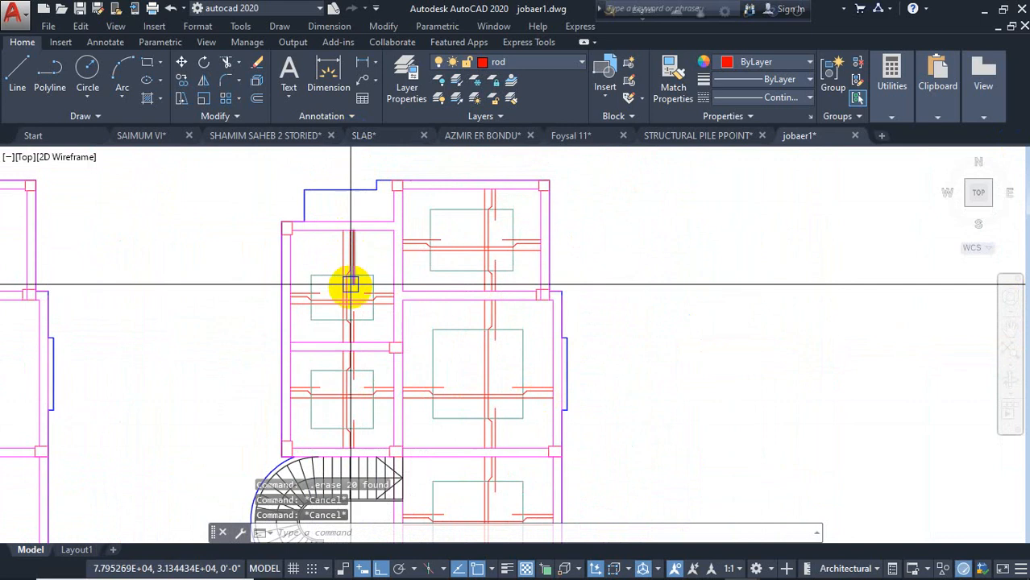
Extend the lower small left bay's vertical rods up across the beam between the two small left bays
{"action": "type", "text": "ex"}
{"action": "key", "text": "Return"}
{"action": "key", "text": "Return"}
{"action": "scroll", "coordinate": [351, 299], "scroll_direction": "up", "scroll_amount": 5}
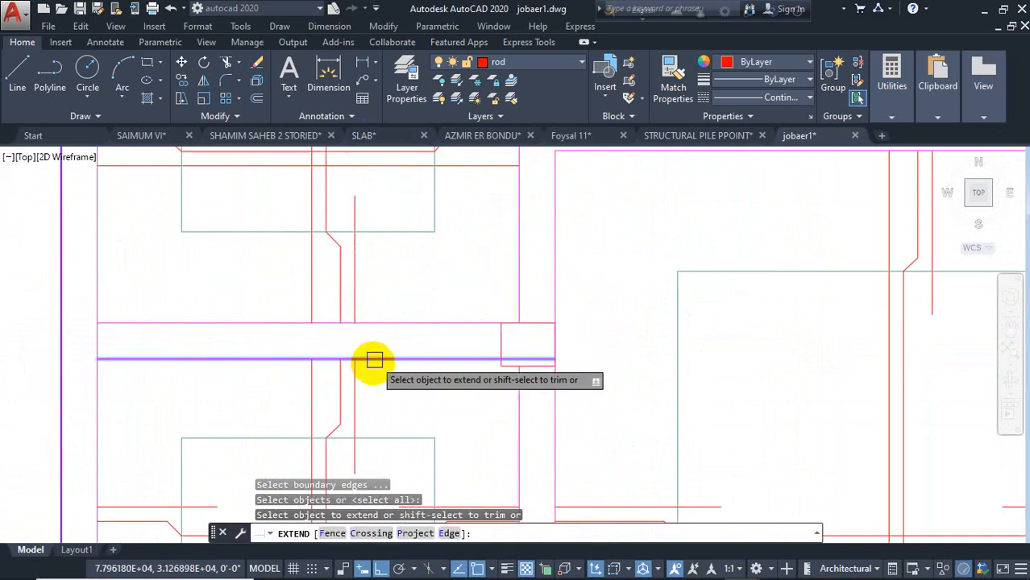
{"action": "left_click_drag", "start_coordinate": [371, 369], "coordinate": [313, 369]}
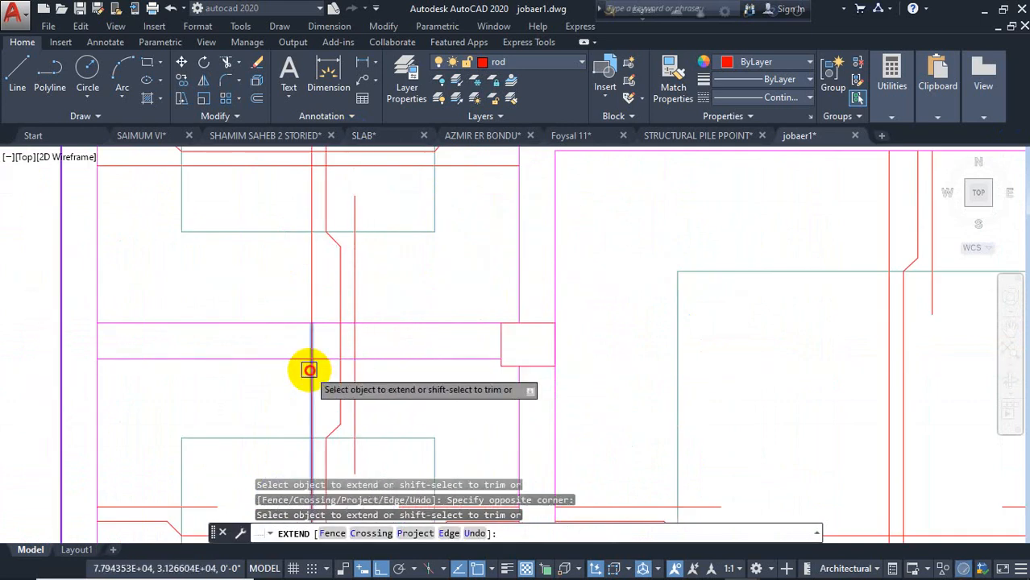
{"action": "left_click", "coordinate": [310, 369]}
{"action": "scroll", "coordinate": [382, 366], "scroll_direction": "down", "scroll_amount": 3}
{"action": "scroll", "coordinate": [374, 243], "scroll_direction": "up", "scroll_amount": 3}
Extend the upper small left bay's vertical rods through its top beam and on to the blue slab outline
{"action": "left_click_drag", "start_coordinate": [391, 240], "coordinate": [329, 249]}
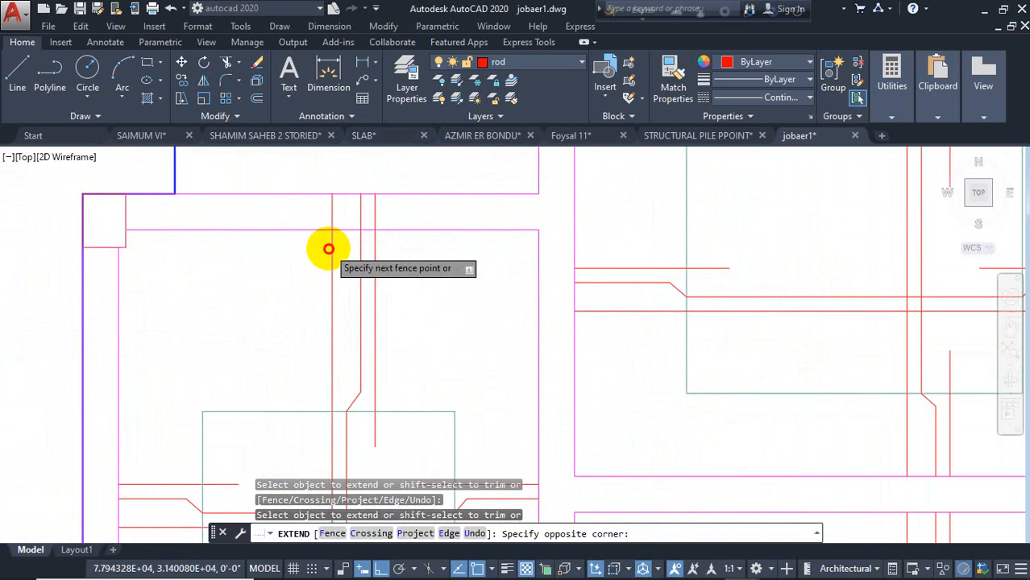
{"action": "left_click", "coordinate": [328, 249]}
{"action": "middle_click_drag", "start_coordinate": [412, 249], "coordinate": [412, 333]}
{"action": "left_click", "coordinate": [415, 325]}
{"action": "left_click", "coordinate": [302, 329]}
{"action": "scroll", "coordinate": [187, 291], "scroll_direction": "down", "scroll_amount": 2}
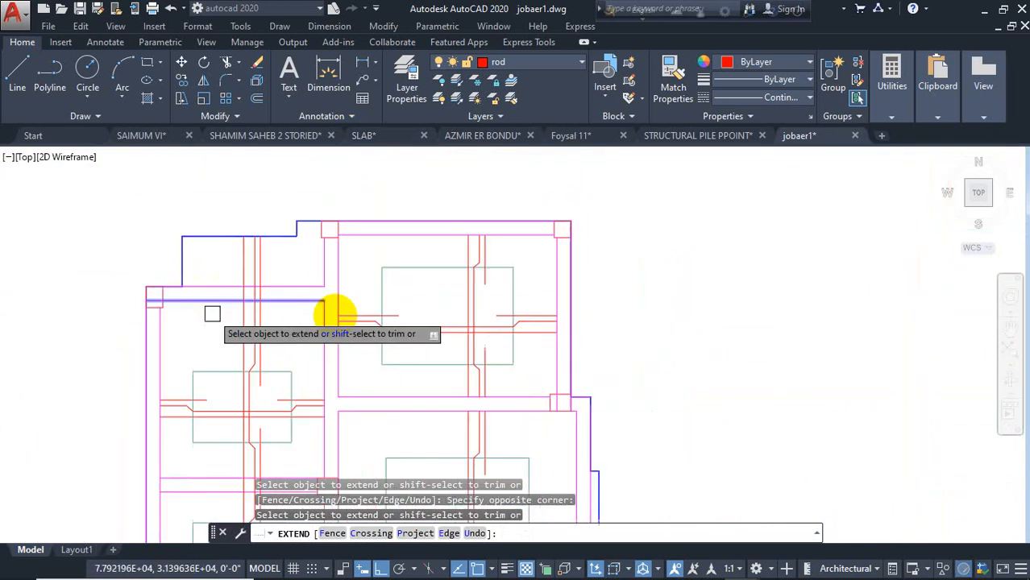
Extend the upper right bay's vertical rods through the top beam to its outer edge
{"action": "scroll", "coordinate": [470, 252], "scroll_direction": "up", "scroll_amount": 4}
{"action": "middle_click_drag", "start_coordinate": [539, 251], "coordinate": [531, 322]}
{"action": "left_click", "coordinate": [527, 286]}
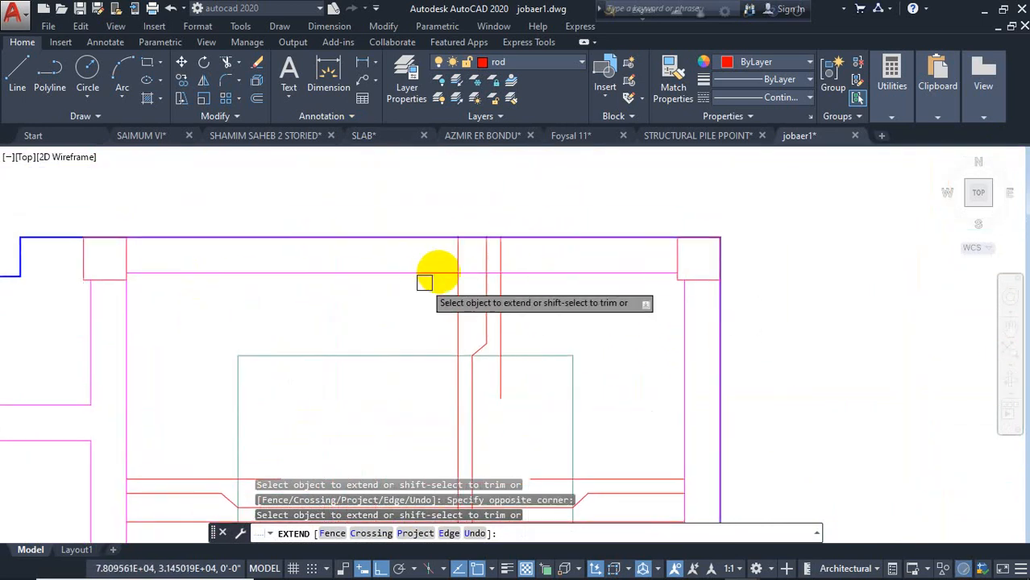
Extend the horizontal rods across the vertical beam between the lower small left bay and the large right bay
{"action": "scroll", "coordinate": [451, 287], "scroll_direction": "down", "scroll_amount": 3}
{"action": "scroll", "coordinate": [438, 405], "scroll_direction": "up", "scroll_amount": 3}
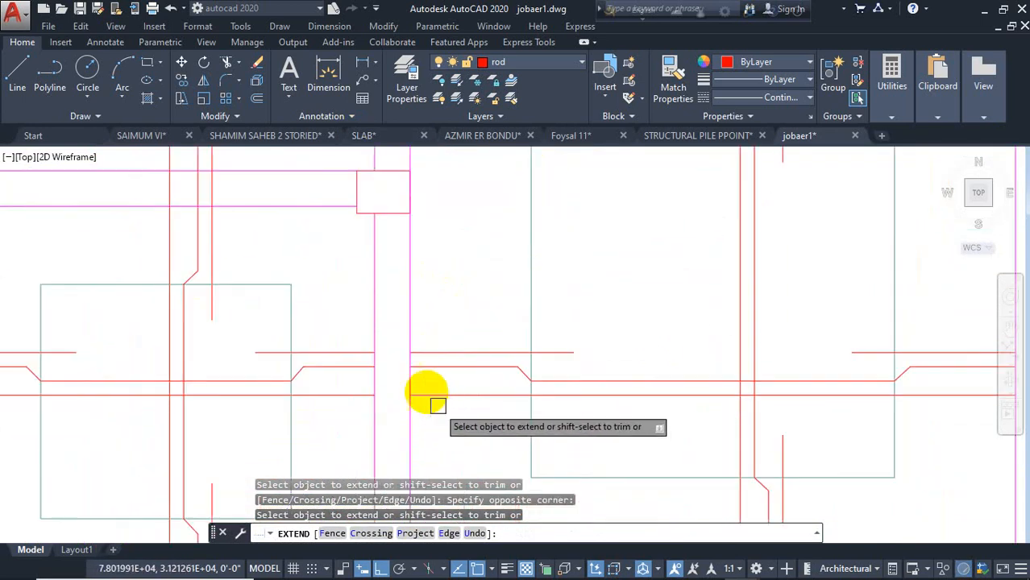
{"action": "left_click", "coordinate": [424, 367]}
{"action": "scroll", "coordinate": [448, 325], "scroll_direction": "down", "scroll_amount": 3}
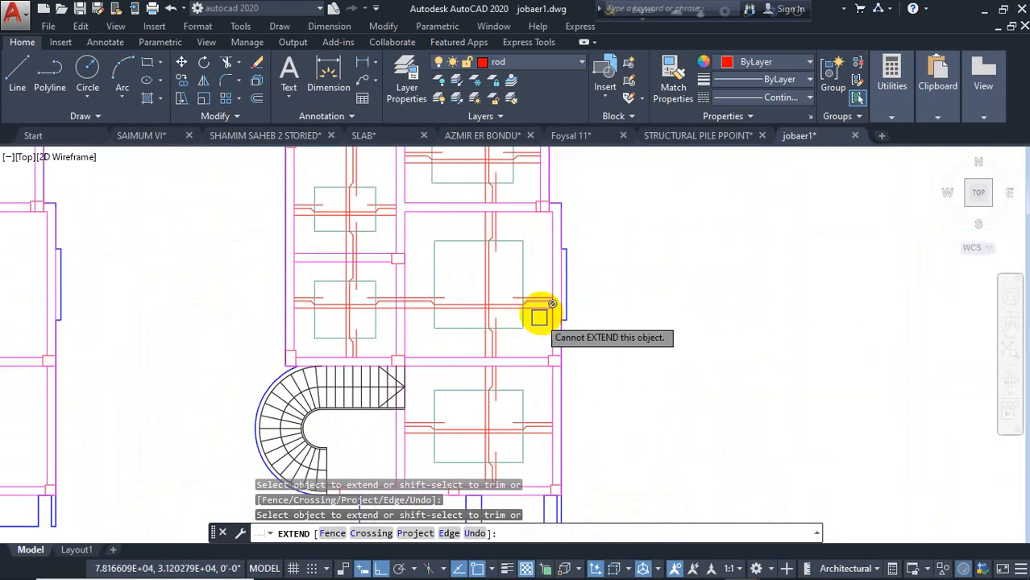
Extend the east ends of the horizontal reinforcement bars in the large middle room across the beam to the projecting outer edge
{"action": "scroll", "coordinate": [540, 315], "scroll_direction": "up", "scroll_amount": 3}
{"action": "left_click", "coordinate": [570, 221]}
{"action": "left_click", "coordinate": [565, 320]}
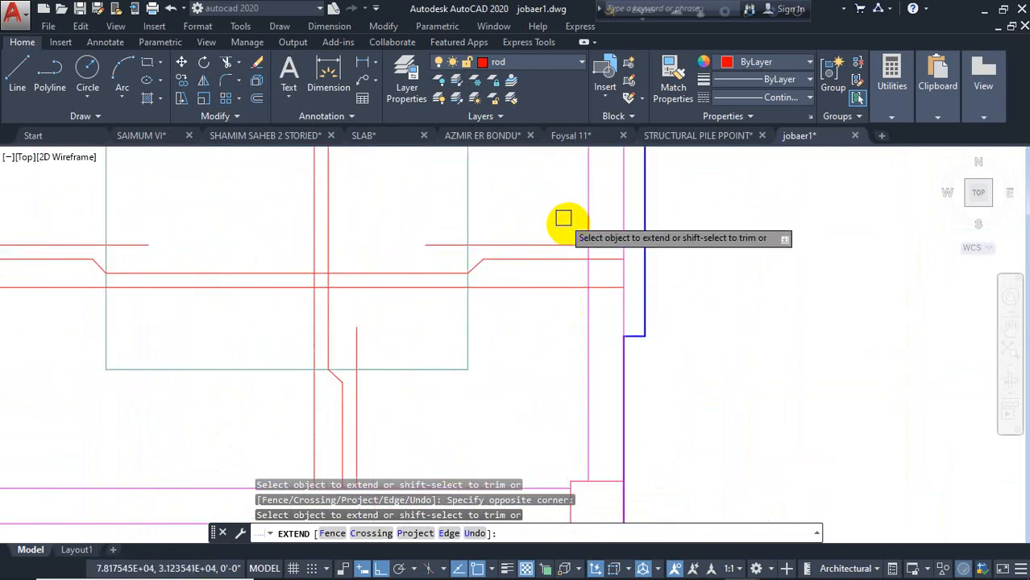
{"action": "left_click", "coordinate": [570, 223]}
{"action": "left_click", "coordinate": [565, 310]}
{"action": "scroll", "coordinate": [635, 210], "scroll_direction": "down", "scroll_amount": 3}
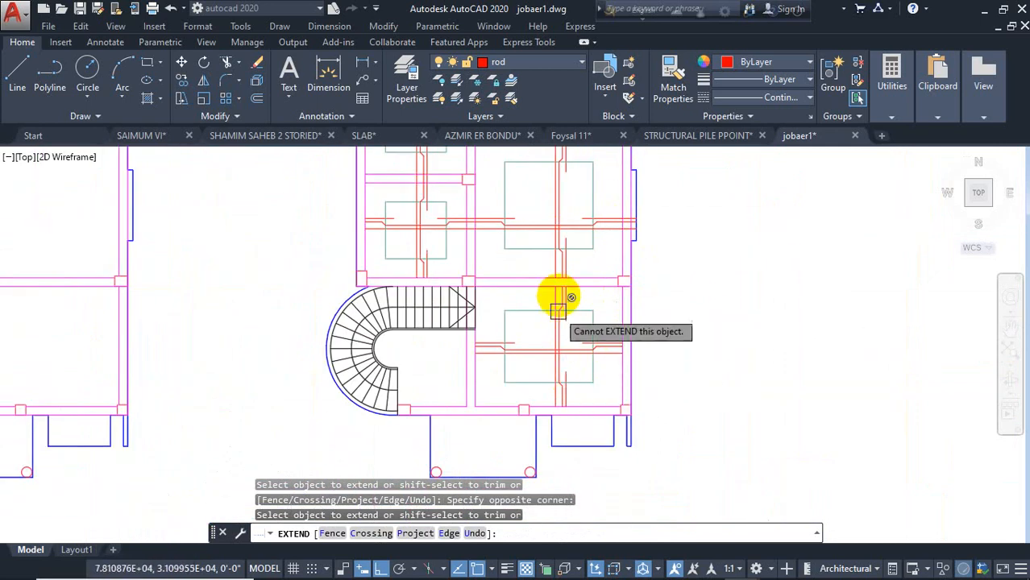
Extend the north ends of the vertical bars in the room beside the curved stair across the beam above it
{"action": "scroll", "coordinate": [616, 275], "scroll_direction": "up", "scroll_amount": 3}
{"action": "left_click", "coordinate": [535, 242]}
{"action": "left_click", "coordinate": [637, 205]}
{"action": "scroll", "coordinate": [609, 314], "scroll_direction": "down", "scroll_amount": 3}
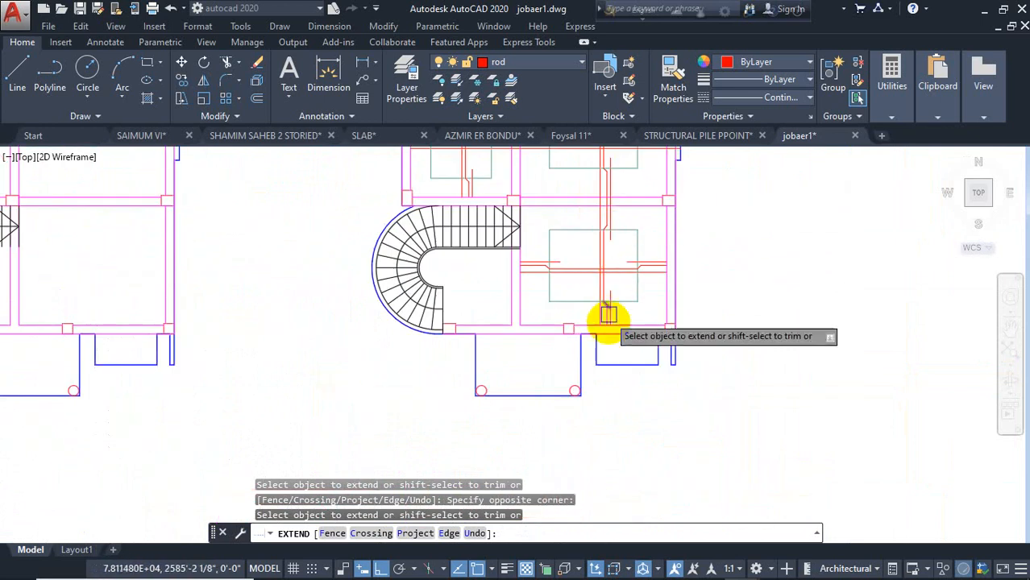
Extend the south ends of the vertical bars in the room beside the stair across the beam to the balcony's outer edge
{"action": "scroll", "coordinate": [609, 315], "scroll_direction": "up", "scroll_amount": 3}
{"action": "left_click", "coordinate": [568, 299]}
{"action": "left_click", "coordinate": [649, 322]}
{"action": "left_click", "coordinate": [612, 330]}
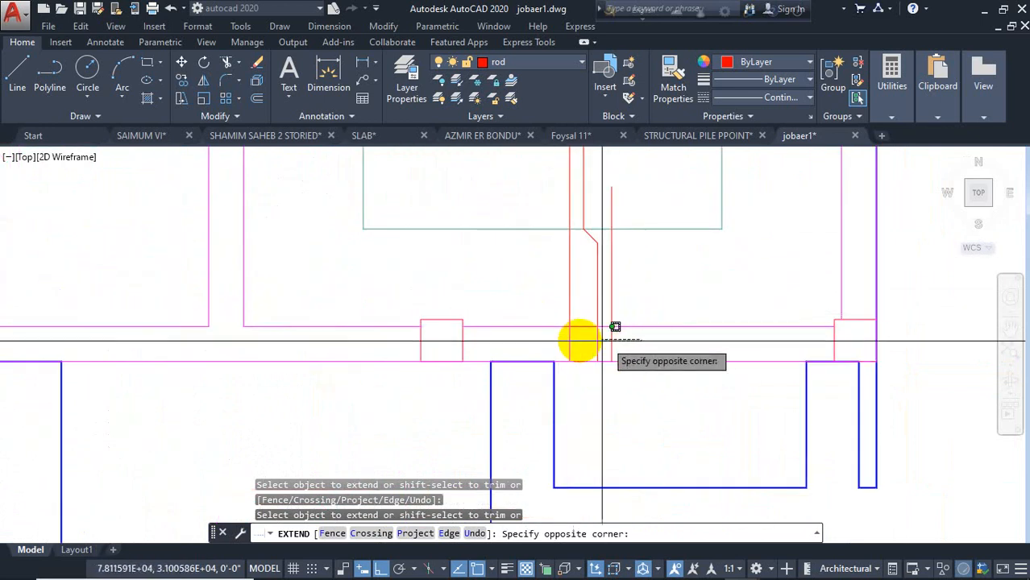
{"action": "left_click", "coordinate": [558, 340]}
Extend the west ends of the horizontal bars in the room beside the stair across the beam to the stair's edge line
{"action": "scroll", "coordinate": [571, 396], "scroll_direction": "down", "scroll_amount": 5}
{"action": "scroll", "coordinate": [528, 348], "scroll_direction": "up", "scroll_amount": 5}
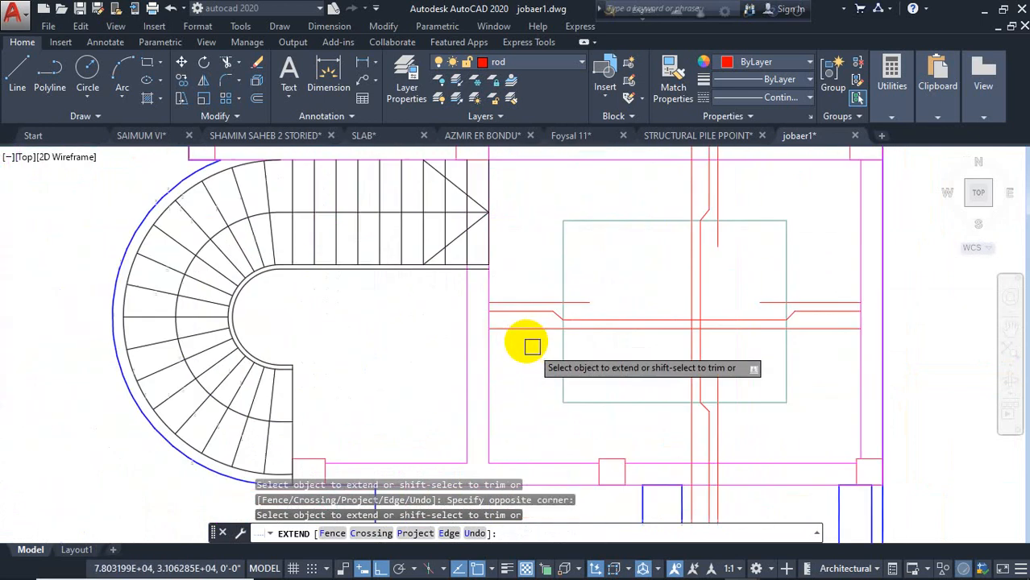
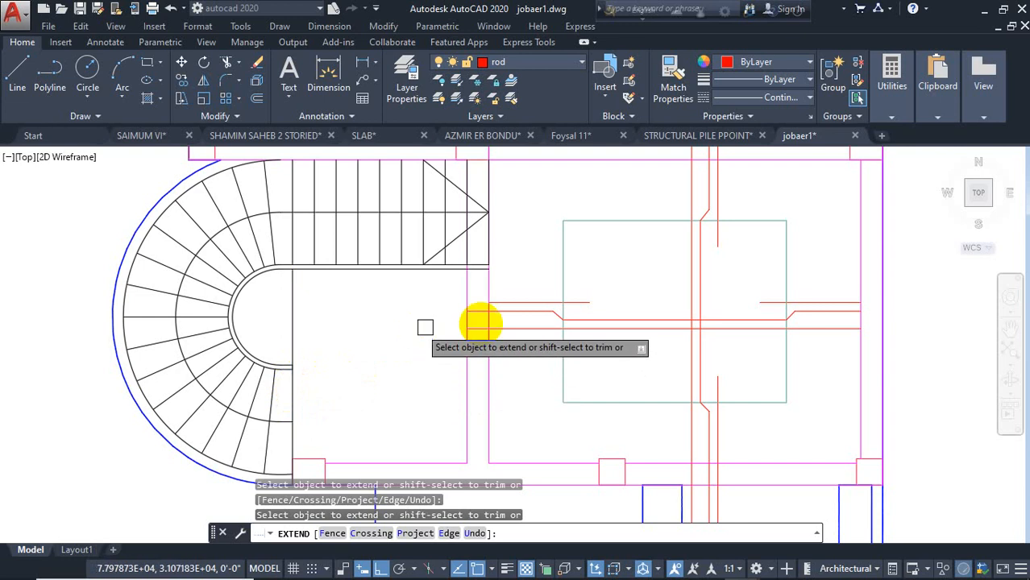
{"action": "left_click", "coordinate": [524, 283]}
{"action": "left_click", "coordinate": [502, 355]}
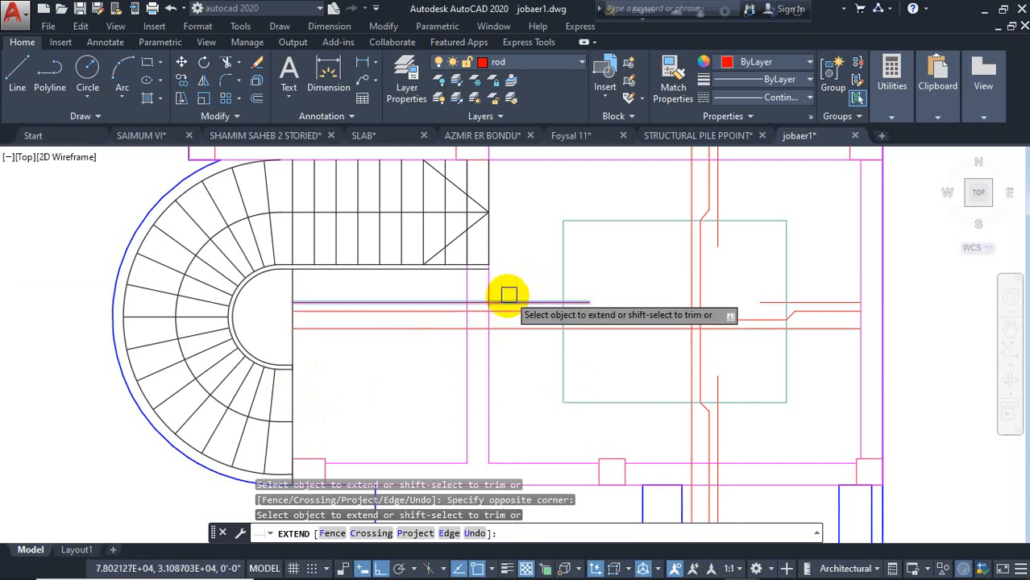
{"action": "scroll", "coordinate": [282, 290], "scroll_direction": "up", "scroll_amount": 2}
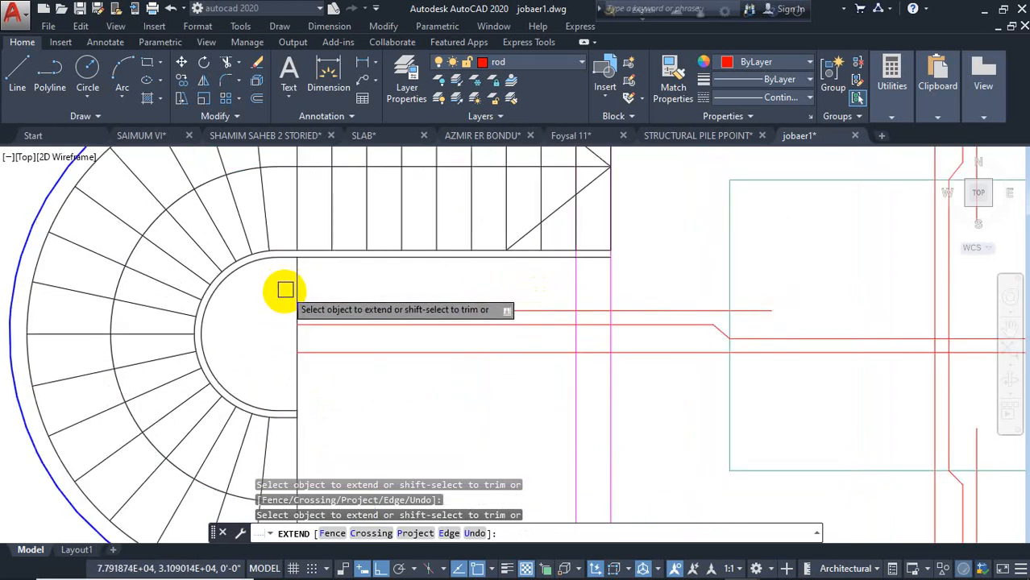
{"action": "key", "text": "Escape"}
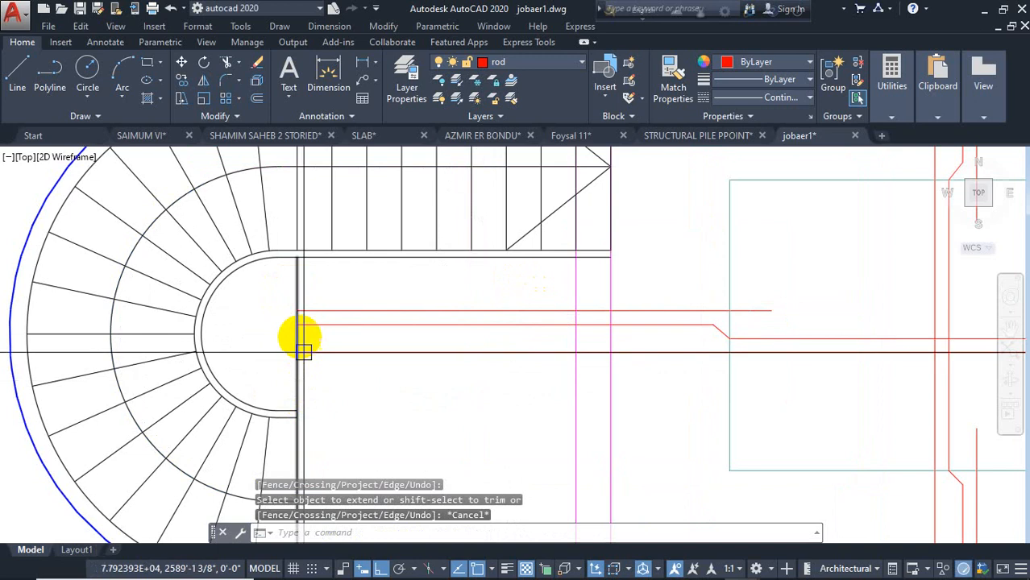
Extend the east ends of the horizontal bars in the room beside the stair to the outer edge of the east beam
{"action": "scroll", "coordinate": [343, 375], "scroll_direction": "down", "scroll_amount": 3}
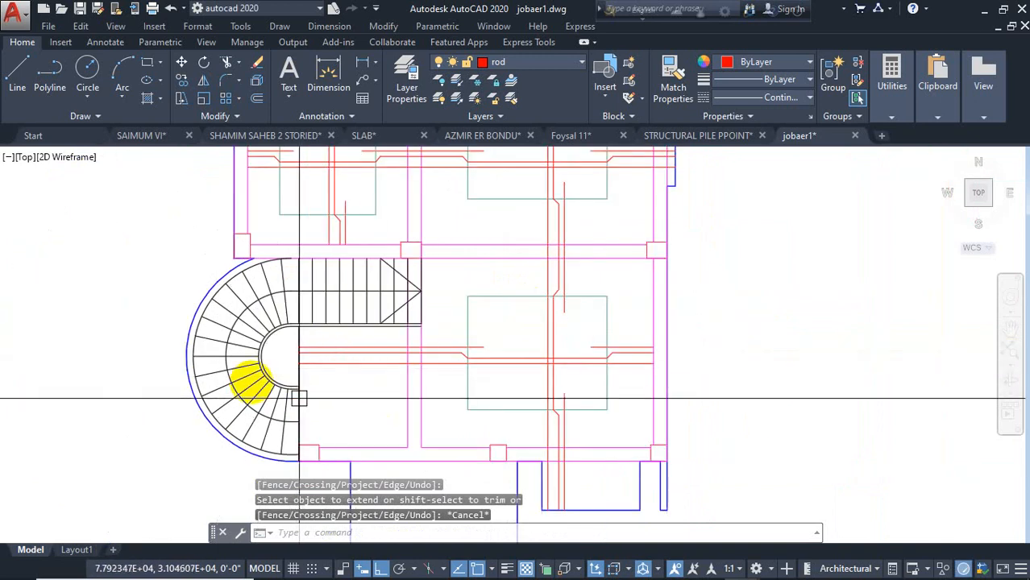
{"action": "scroll", "coordinate": [296, 389], "scroll_direction": "up", "scroll_amount": 2}
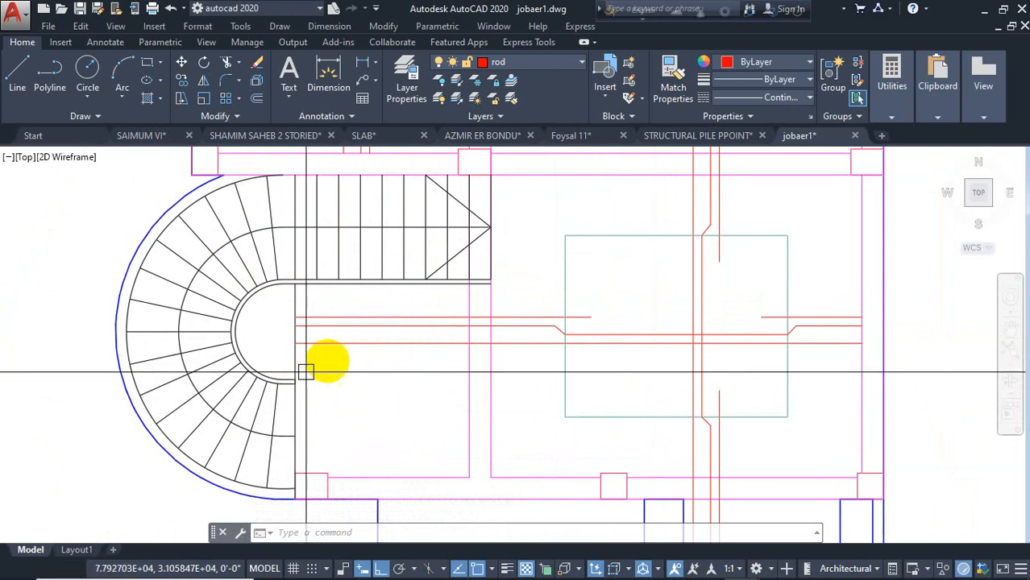
{"action": "scroll", "coordinate": [305, 372], "scroll_direction": "down", "scroll_amount": 2}
{"action": "scroll", "coordinate": [490, 386], "scroll_direction": "down", "scroll_amount": 1}
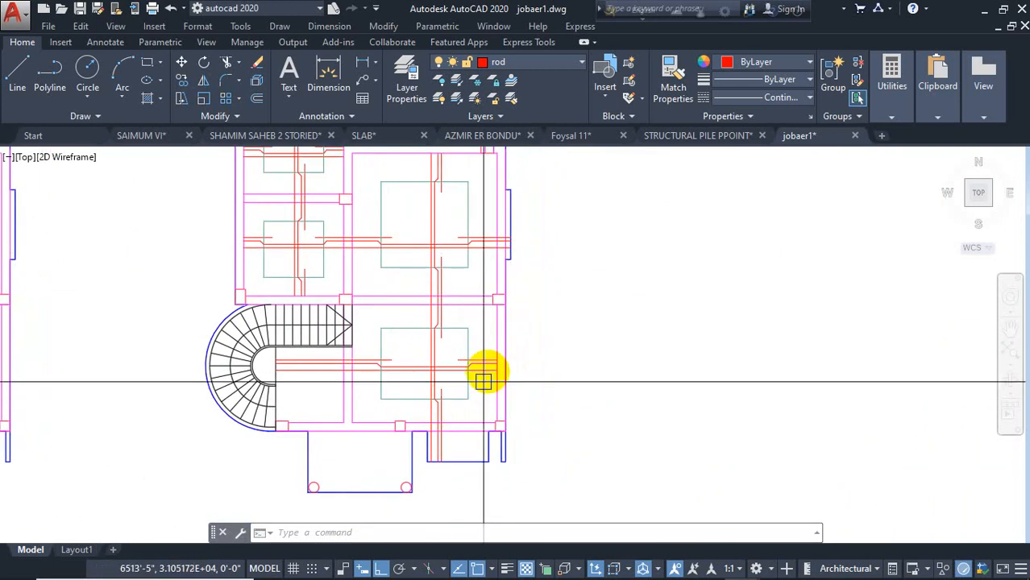
{"action": "scroll", "coordinate": [484, 380], "scroll_direction": "up", "scroll_amount": 2}
{"action": "key", "text": "Return"}
{"action": "key", "text": "Return"}
{"action": "scroll", "coordinate": [490, 371], "scroll_direction": "up", "scroll_amount": 2}
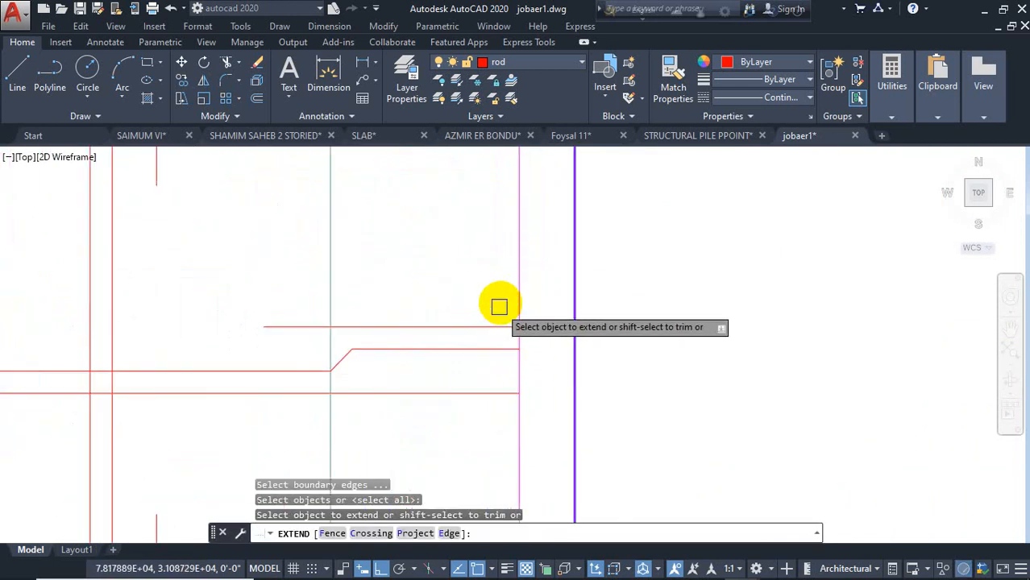
{"action": "left_click", "coordinate": [499, 301]}
{"action": "left_click", "coordinate": [478, 409]}
{"action": "scroll", "coordinate": [626, 467], "scroll_direction": "down", "scroll_amount": 2}
Extend the west ends of the horizontal bars in the northeast room across the adjoining vertical beam
{"action": "middle_click_drag", "start_coordinate": [641, 288], "coordinate": [617, 535]}
{"action": "scroll", "coordinate": [489, 343], "scroll_direction": "up", "scroll_amount": 4}
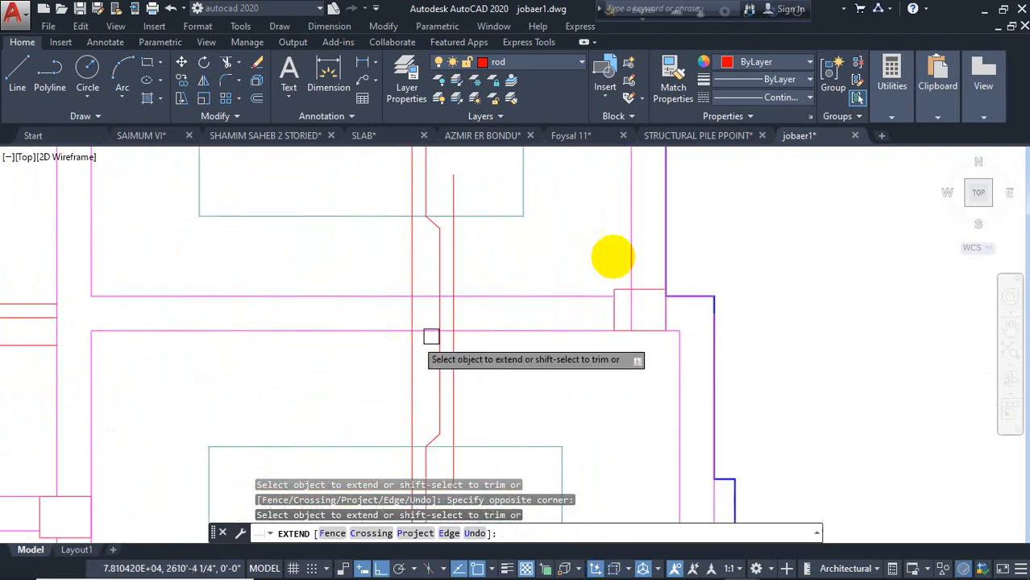
{"action": "scroll", "coordinate": [486, 341], "scroll_direction": "down", "scroll_amount": 5}
{"action": "scroll", "coordinate": [531, 230], "scroll_direction": "up", "scroll_amount": 5}
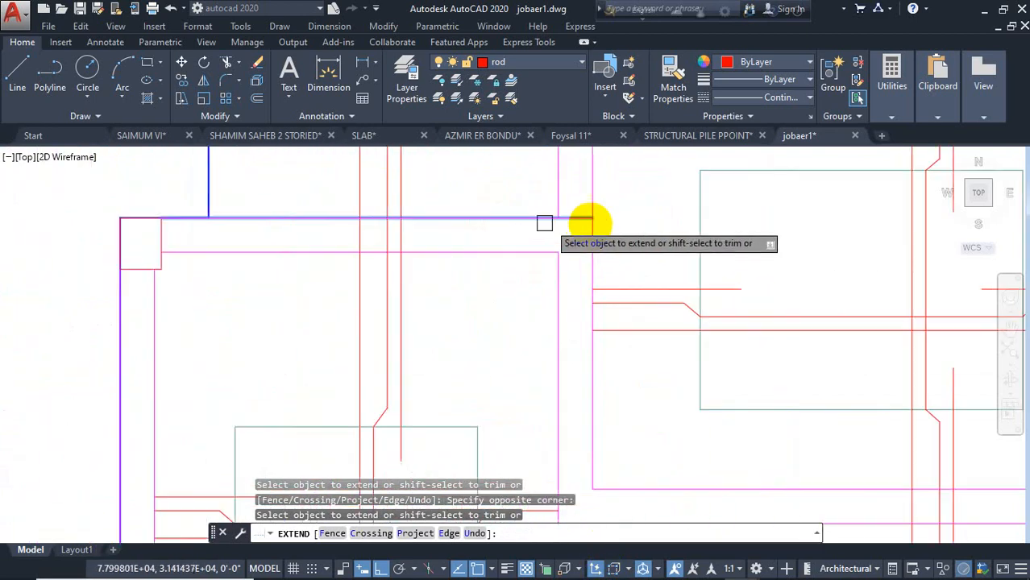
{"action": "left_click", "coordinate": [614, 260]}
{"action": "left_click", "coordinate": [606, 348]}
Extend the south ends of the vertical bars in the small room above the stair across the beam, and finish extending
{"action": "scroll", "coordinate": [554, 228], "scroll_direction": "down", "scroll_amount": 5}
{"action": "scroll", "coordinate": [545, 419], "scroll_direction": "up", "scroll_amount": 3}
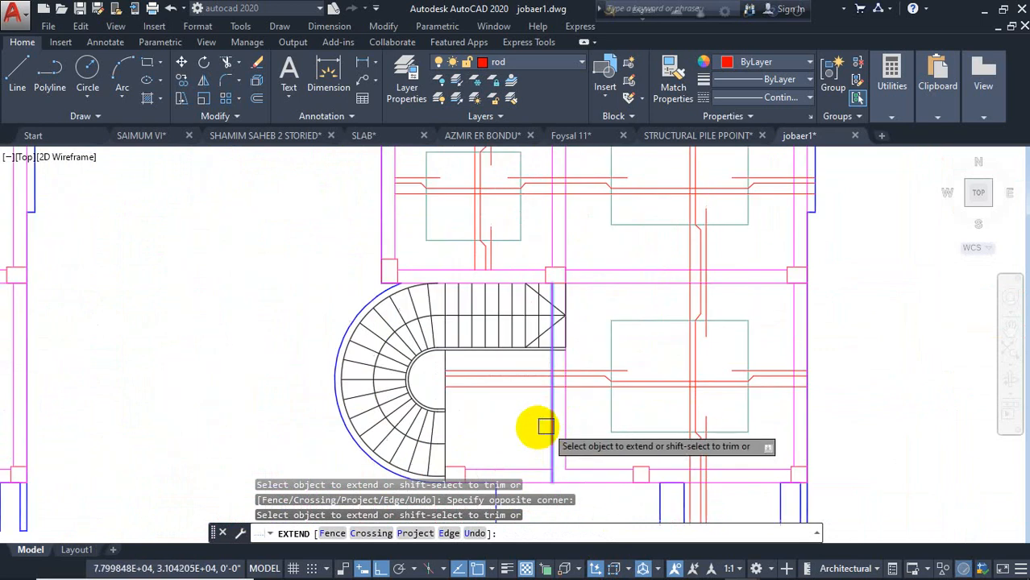
{"action": "middle_click_drag", "start_coordinate": [545, 424], "coordinate": [501, 370]}
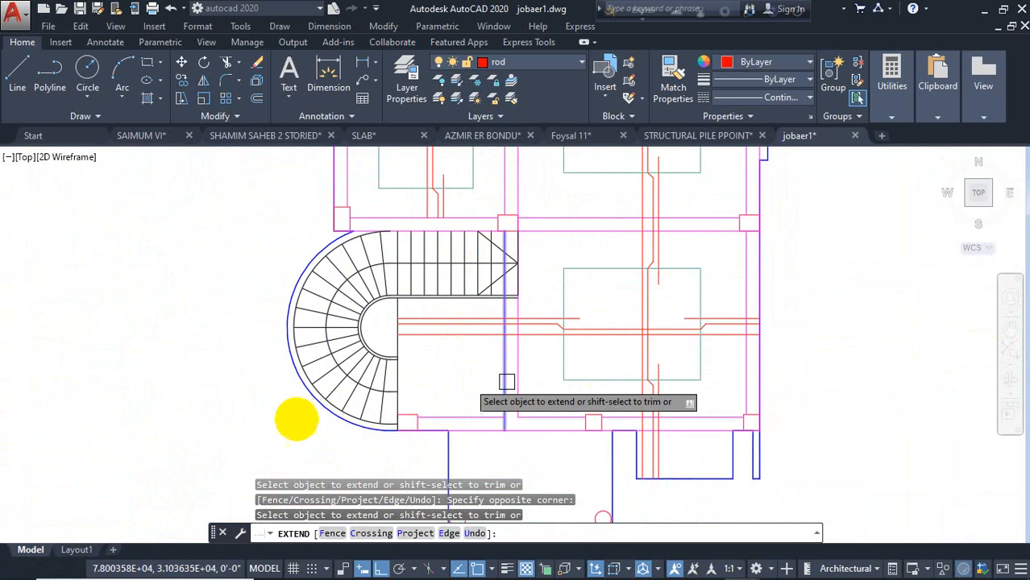
{"action": "left_click_drag", "start_coordinate": [513, 309], "coordinate": [486, 352]}
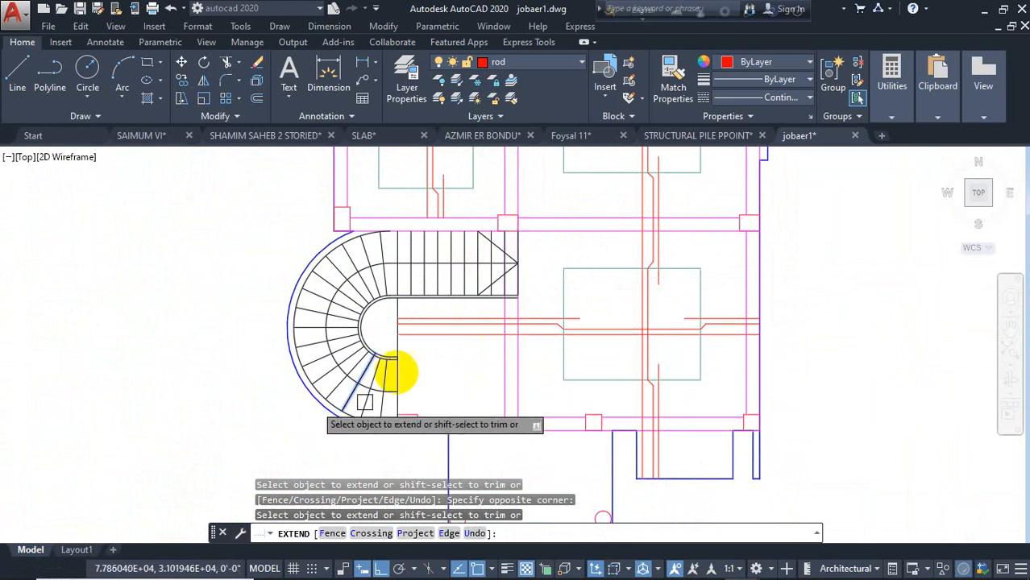
{"action": "scroll", "coordinate": [419, 232], "scroll_direction": "up", "scroll_amount": 2}
{"action": "left_click", "coordinate": [491, 178]}
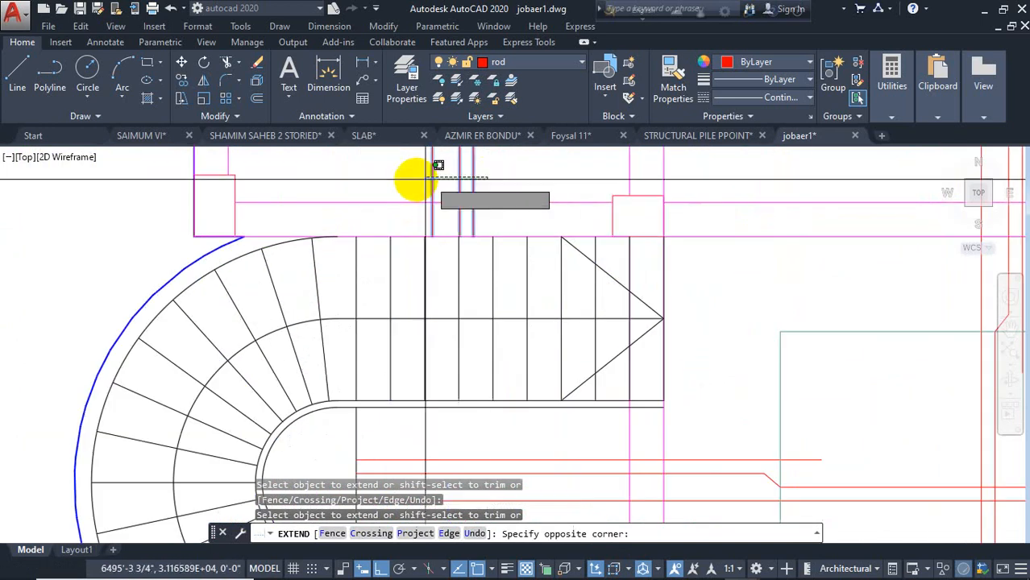
{"action": "left_click", "coordinate": [416, 180]}
{"action": "scroll", "coordinate": [534, 295], "scroll_direction": "down", "scroll_amount": 5}
{"action": "key", "text": "Escape"}
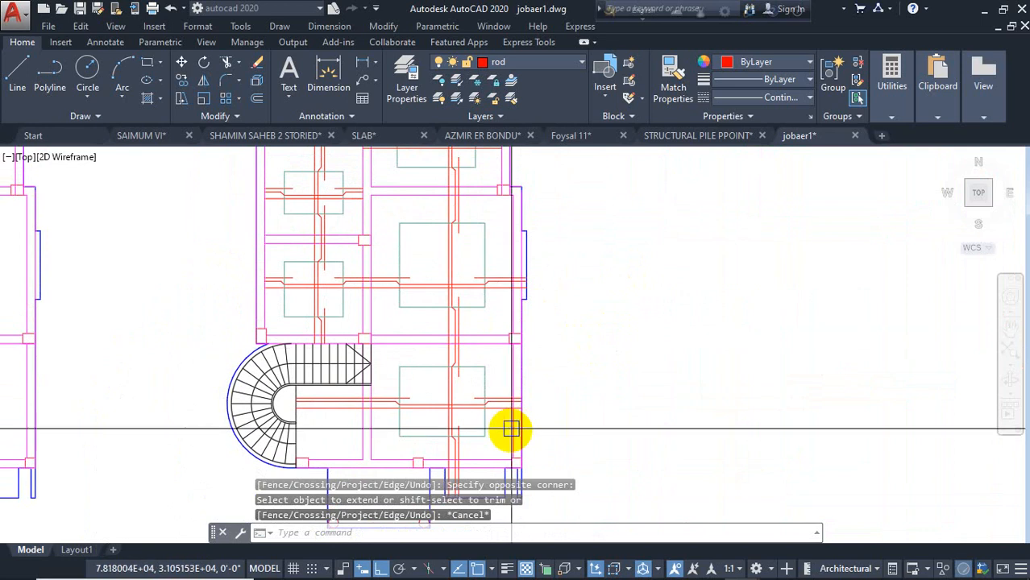
Offset the short vertical extra bar running into the south balcony by 4 inches to the east
{"action": "scroll", "coordinate": [459, 364], "scroll_direction": "up", "scroll_amount": 2}
{"action": "scroll", "coordinate": [459, 365], "scroll_direction": "up", "scroll_amount": 4}
{"action": "type", "text": "o"}
{"action": "key", "text": "Return"}
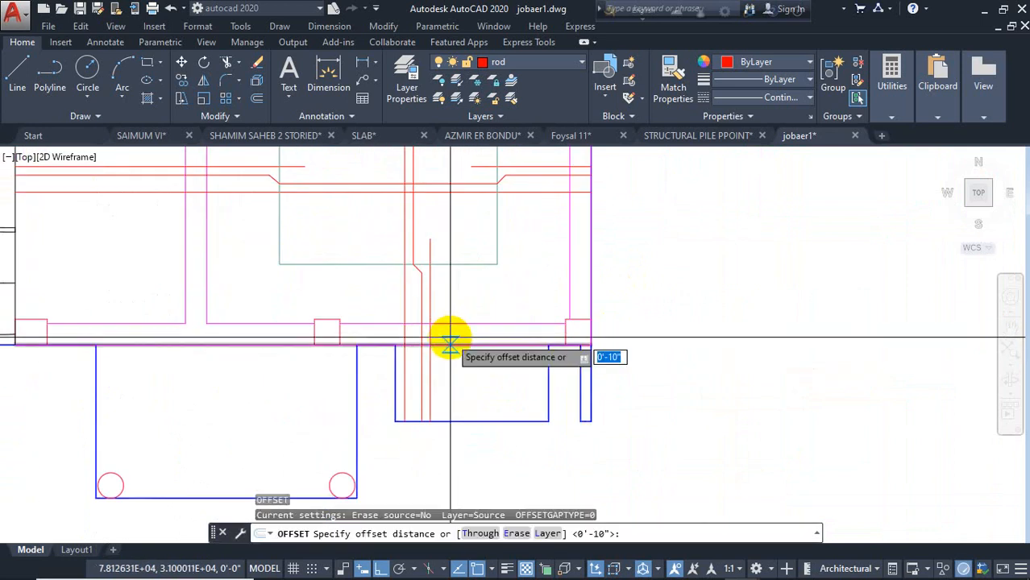
{"action": "type", "text": "4"}
{"action": "key", "text": "Return"}
{"action": "left_click", "coordinate": [430, 273]}
{"action": "left_click", "coordinate": [482, 393]}
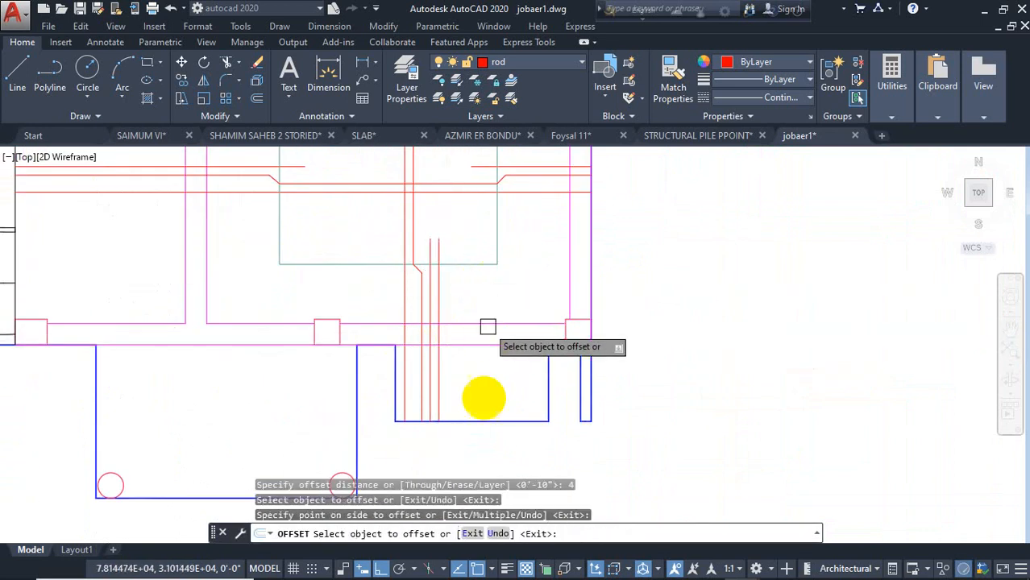
Offset the short vertical extra bar at the north projection by the same 4 inches to the east, and finish offsetting
{"action": "scroll", "coordinate": [539, 357], "scroll_direction": "down", "scroll_amount": 5}
{"action": "scroll", "coordinate": [403, 278], "scroll_direction": "up", "scroll_amount": 4}
{"action": "left_click", "coordinate": [401, 274]}
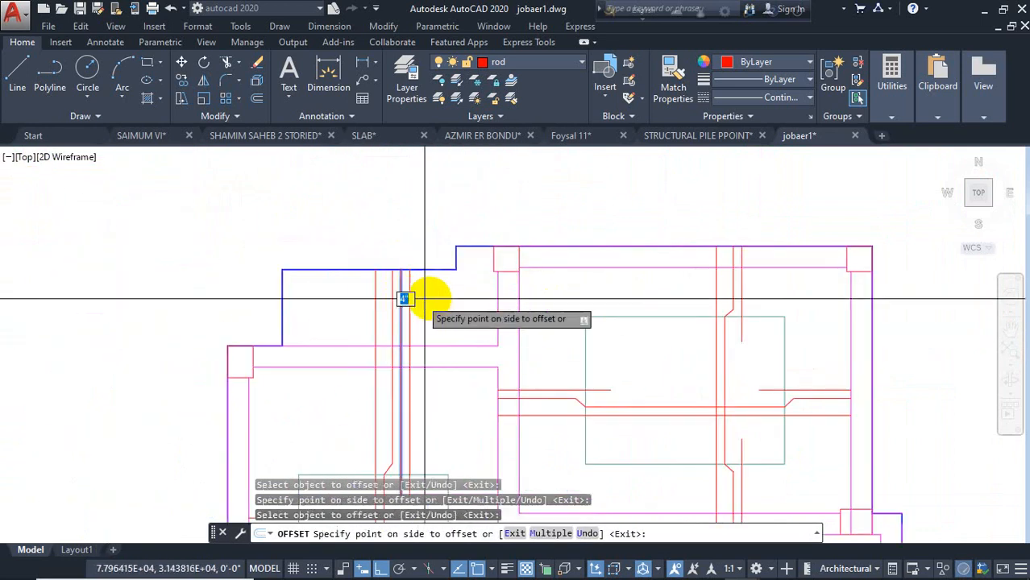
{"action": "left_click", "coordinate": [458, 259]}
{"action": "scroll", "coordinate": [406, 270], "scroll_direction": "up", "scroll_amount": 1}
{"action": "scroll", "coordinate": [481, 236], "scroll_direction": "down", "scroll_amount": 4}
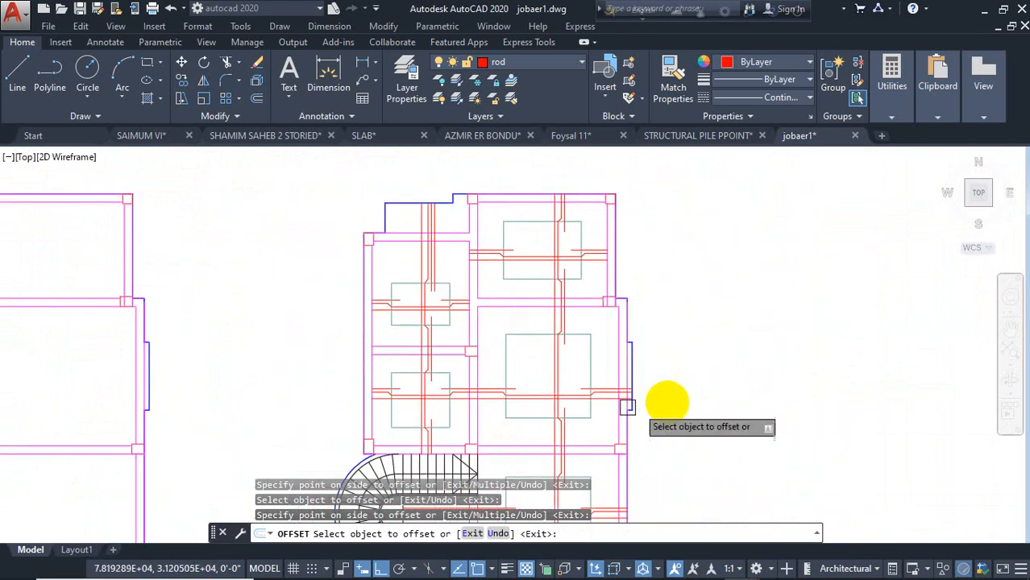
{"action": "mouse_move", "coordinate": [627, 407]}
{"action": "middle_mouse_down"}
{"action": "mouse_move", "coordinate": [655, 242]}
{"action": "mouse_move", "coordinate": [672, 272]}
{"action": "mouse_move", "coordinate": [591, 345]}
{"action": "middle_mouse_up"}
{"action": "key", "text": "Escape"}
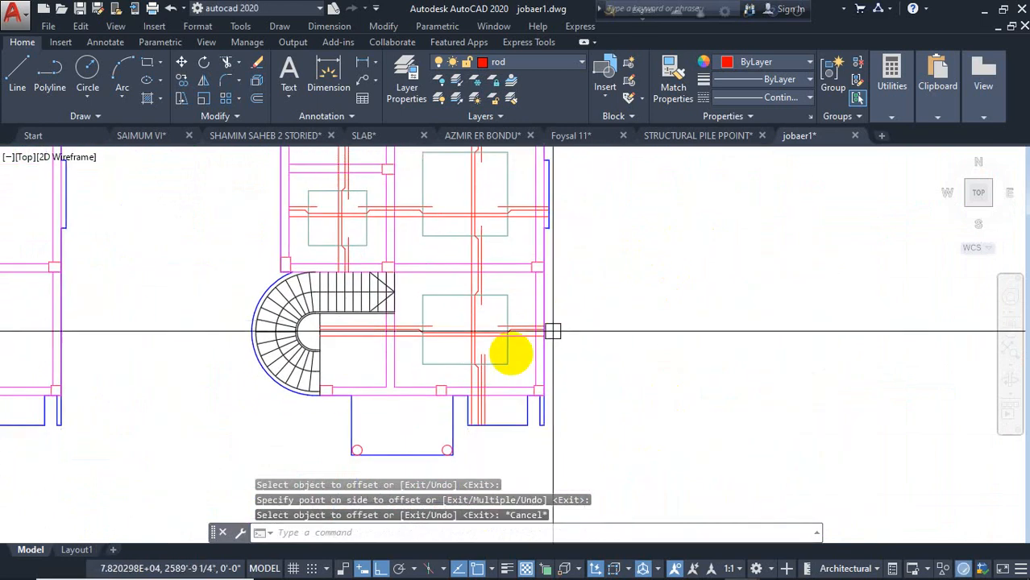
Make Text-1 the current layer
{"action": "scroll", "coordinate": [527, 425], "scroll_direction": "up", "scroll_amount": 2}
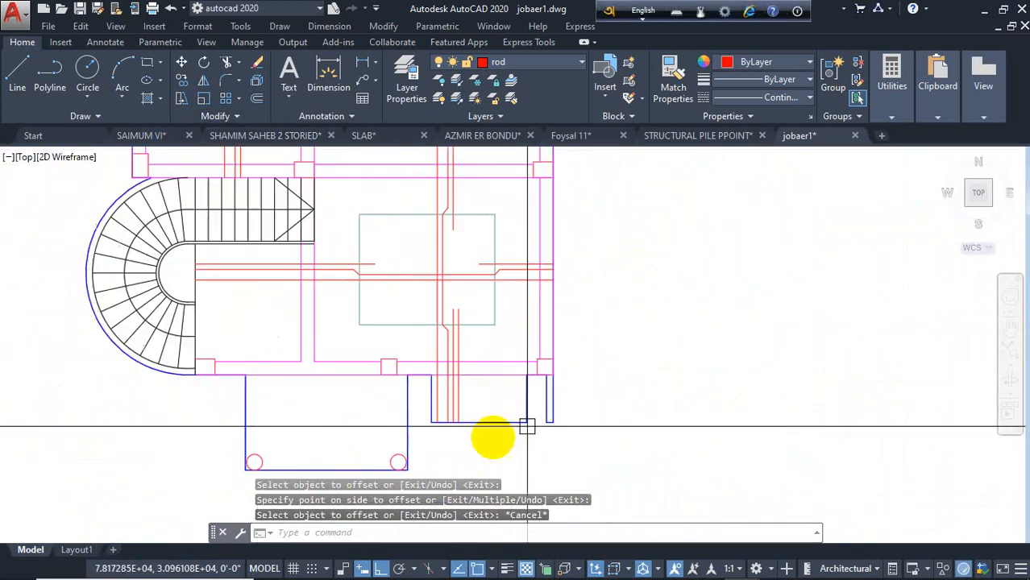
{"action": "left_click", "coordinate": [533, 63]}
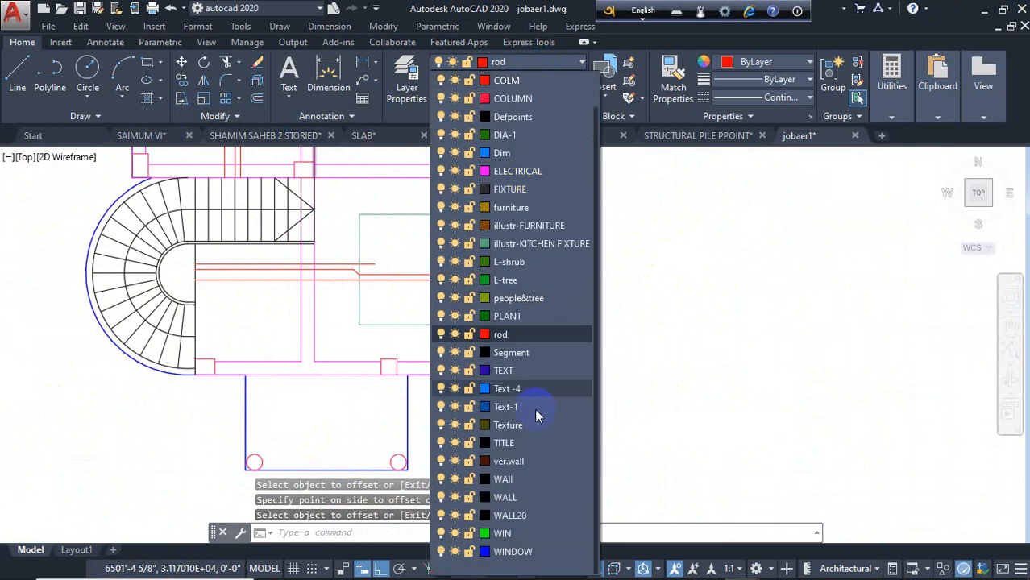
{"action": "left_click", "coordinate": [506, 407]}
{"action": "scroll", "coordinate": [323, 258], "scroll_direction": "down", "scroll_amount": 2}
Add a horizontal dimension along the south side of the room beside the stair, from the stair-side column to the east beam's inner face
{"action": "left_click", "coordinate": [328, 77]}
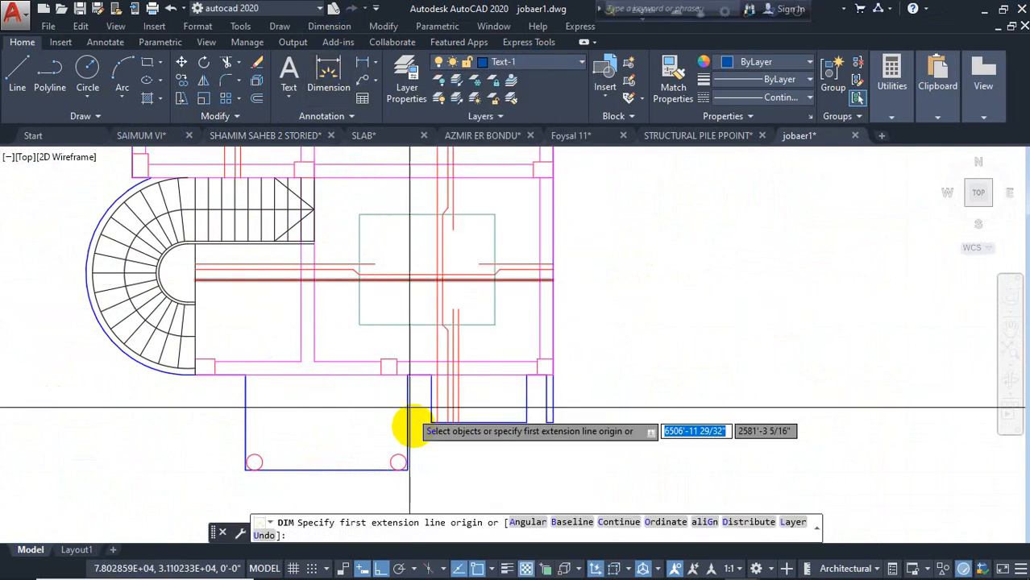
{"action": "scroll", "coordinate": [413, 375], "scroll_direction": "up", "scroll_amount": 3}
{"action": "scroll", "coordinate": [413, 376], "scroll_direction": "down", "scroll_amount": 3}
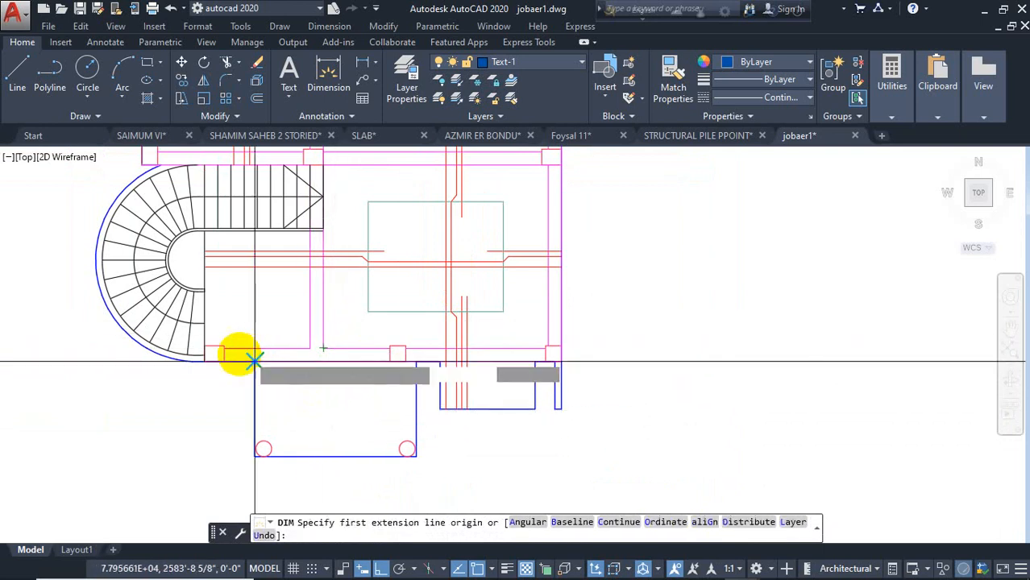
{"action": "left_click", "coordinate": [224, 349]}
{"action": "scroll", "coordinate": [532, 339], "scroll_direction": "up", "scroll_amount": 5}
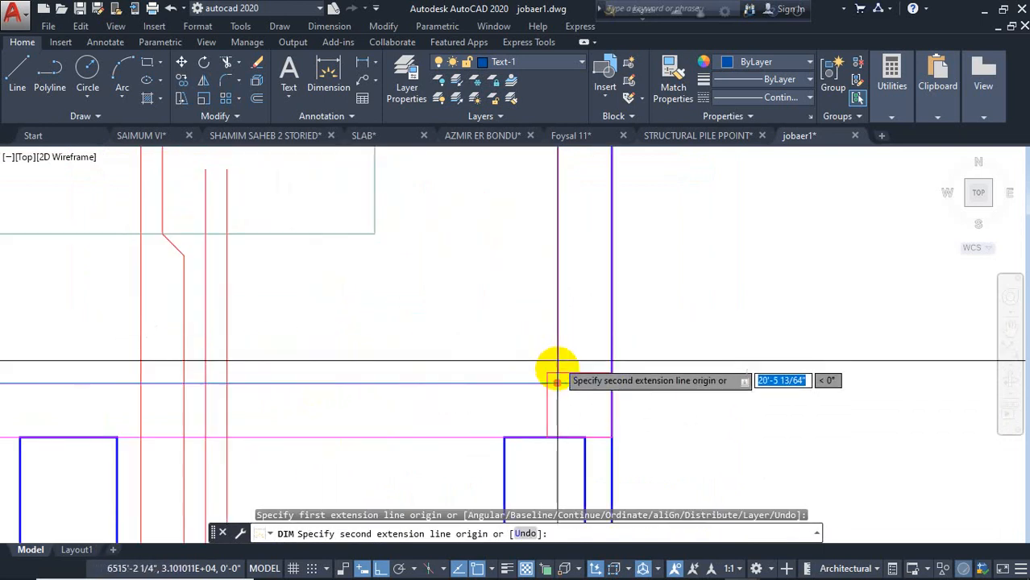
{"action": "left_click", "coordinate": [557, 361]}
{"action": "left_click", "coordinate": [476, 312]}
{"action": "scroll", "coordinate": [324, 343], "scroll_direction": "down", "scroll_amount": 5}
{"action": "middle_click_drag", "start_coordinate": [314, 354], "coordinate": [463, 366]}
{"action": "key", "text": "space"}
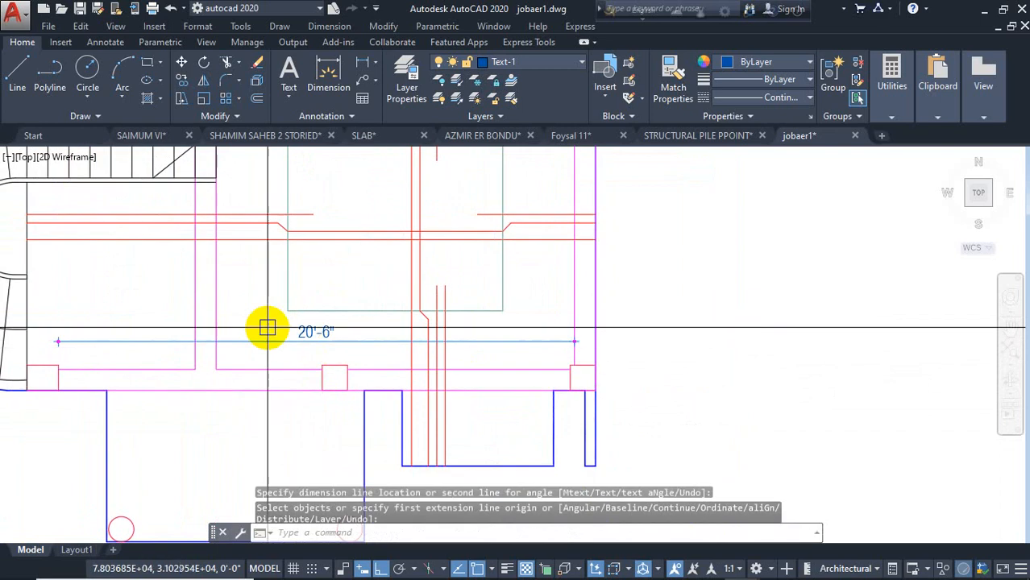
Replace the text of the horizontal dimension south of the room beside the stair with (E)
{"action": "left_click", "coordinate": [313, 333]}
{"action": "double_click", "coordinate": [314, 333]}
{"action": "right_click", "coordinate": [306, 335]}
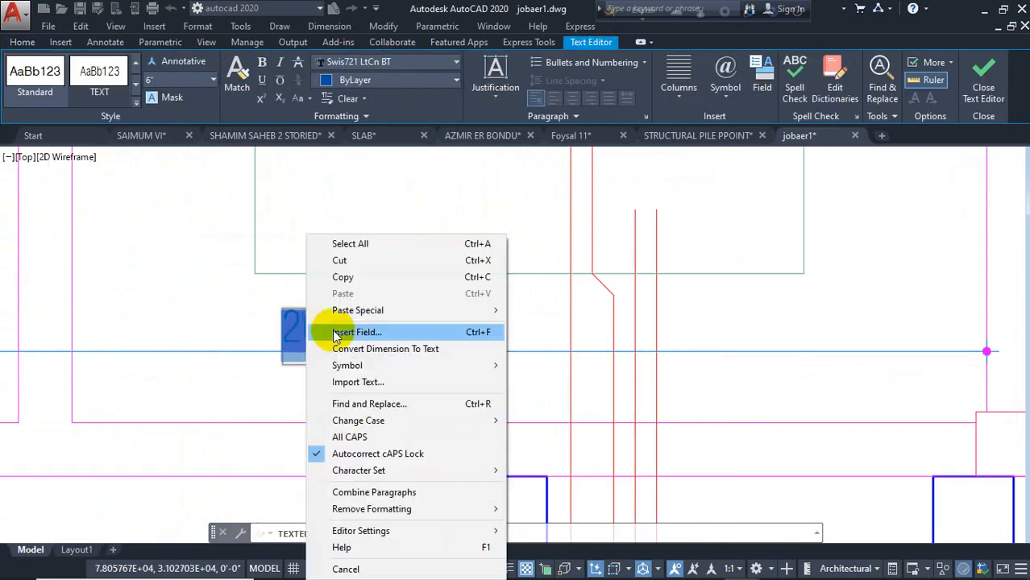
{"action": "key", "text": "Escape"}
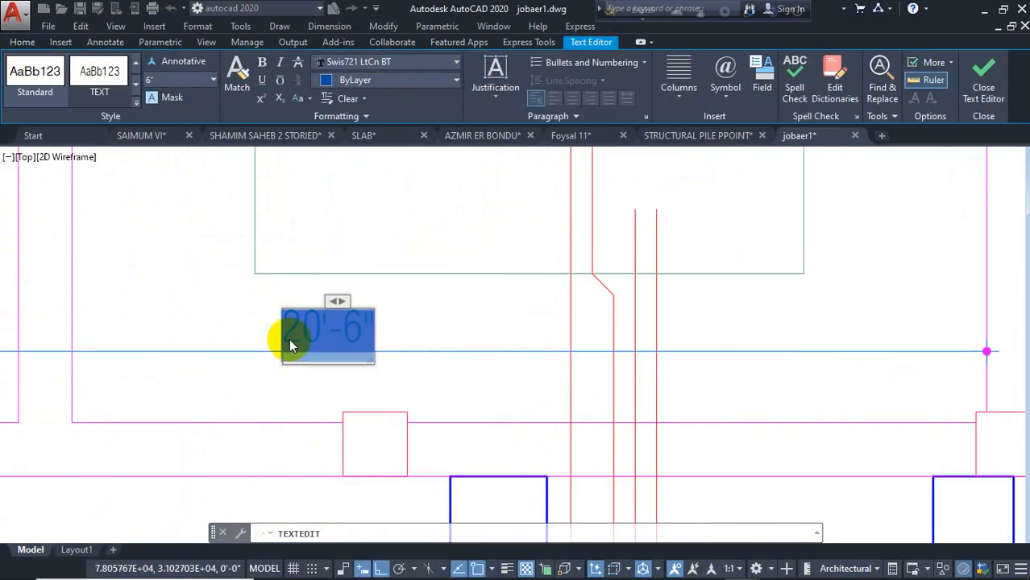
{"action": "type", "text": "("}
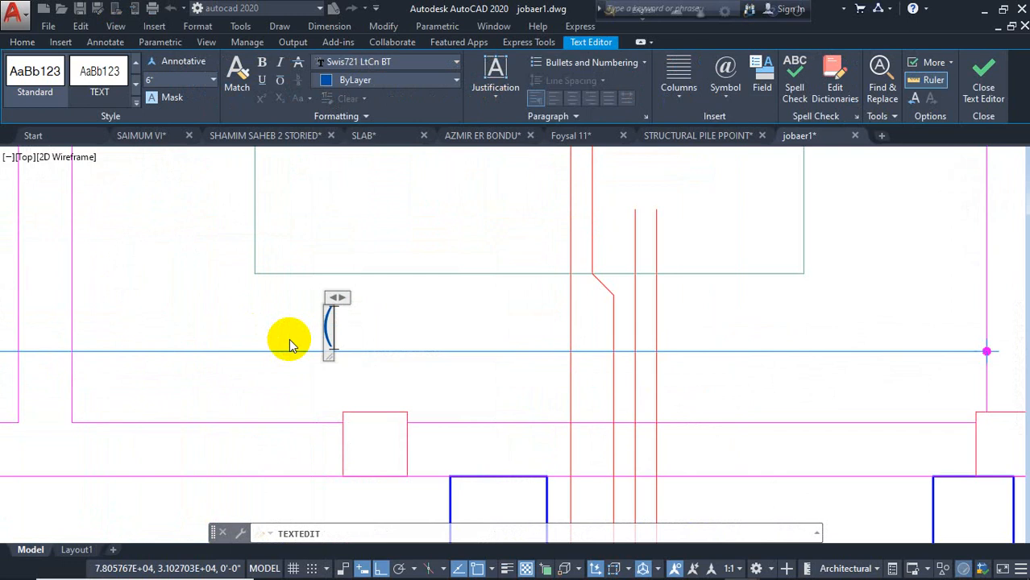
{"action": "type", "text": "e"}
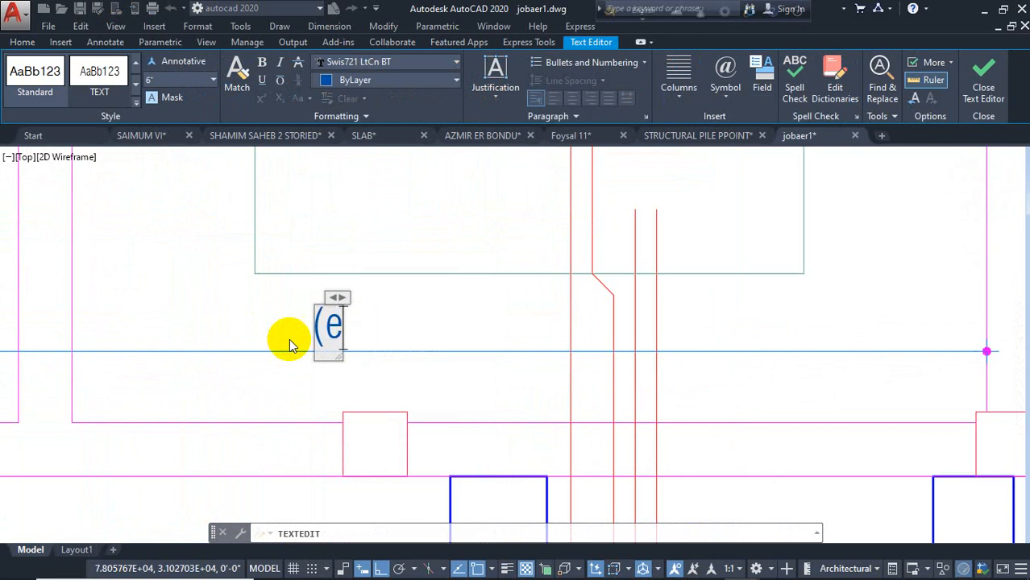
{"action": "key", "text": "BackSpace"}
{"action": "type", "text": "E"}
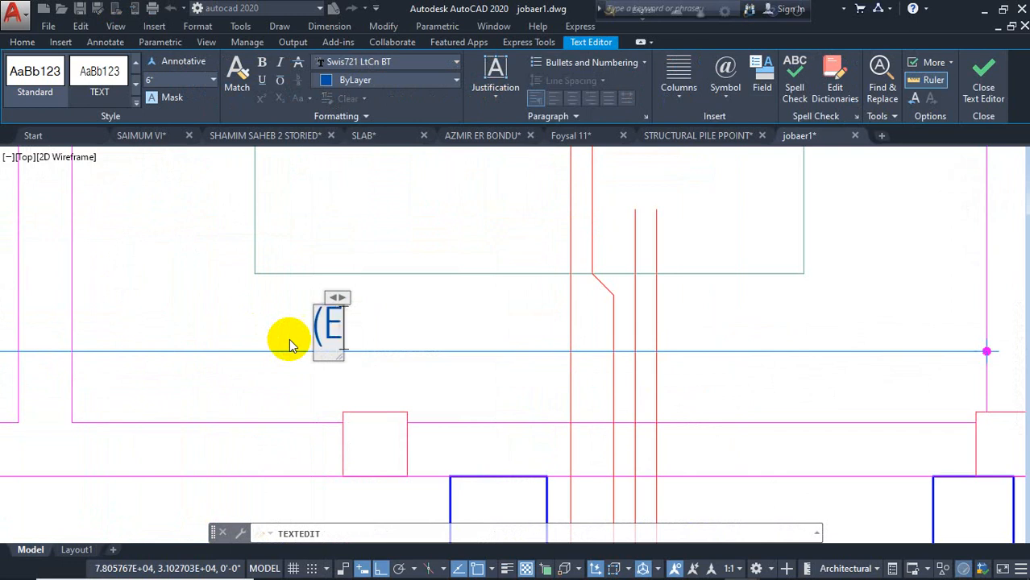
{"action": "type", "text": ")"}
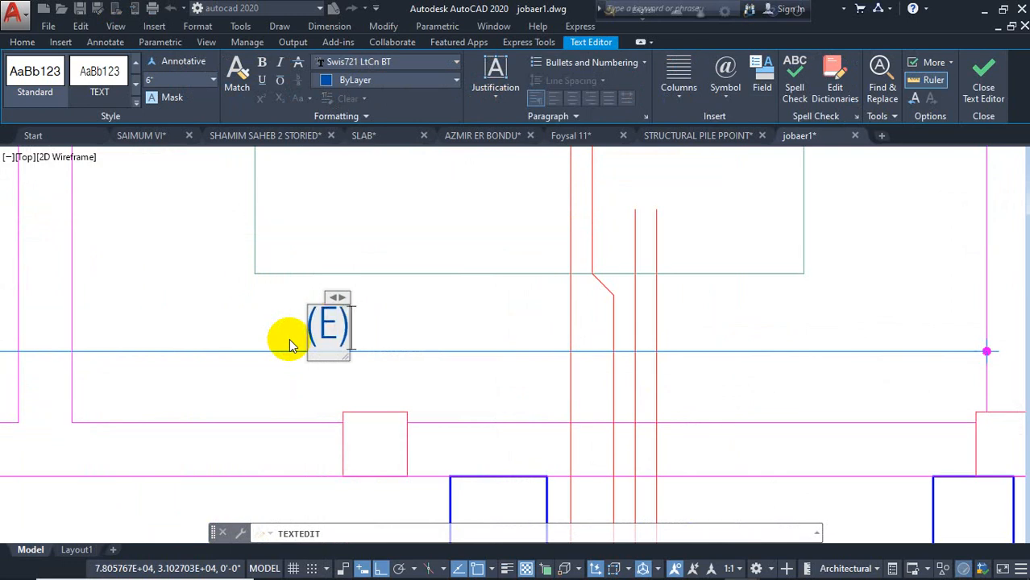
{"action": "left_click", "coordinate": [414, 324]}
{"action": "right_click", "coordinate": [415, 324]}
{"action": "left_click", "coordinate": [458, 335]}
{"action": "scroll", "coordinate": [282, 280], "scroll_direction": "down", "scroll_amount": 3}
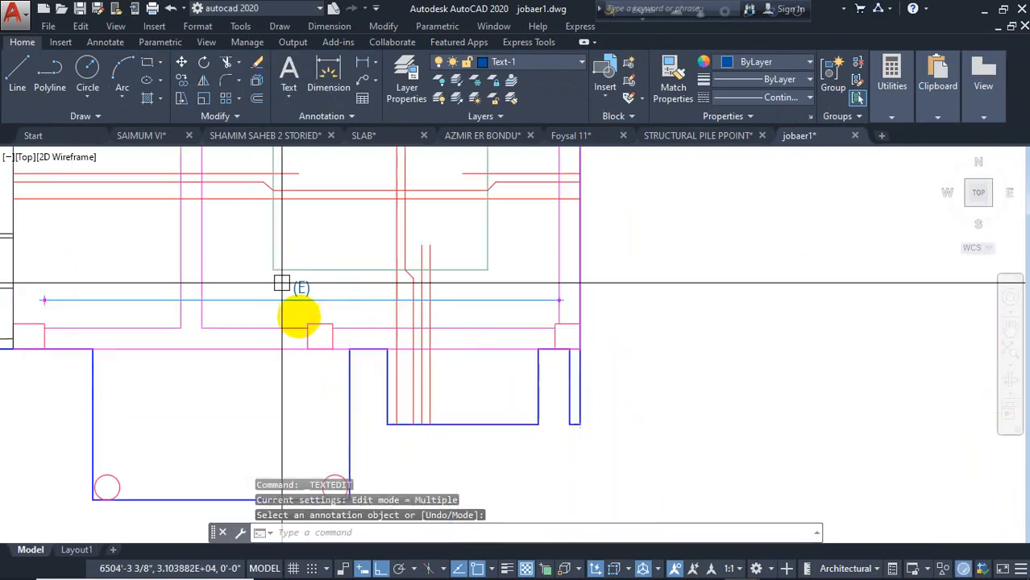
{"action": "scroll", "coordinate": [353, 294], "scroll_direction": "up", "scroll_amount": 3}
{"action": "scroll", "coordinate": [302, 335], "scroll_direction": "down", "scroll_amount": 2}
{"action": "mouse_move", "coordinate": [354, 337]}
{"action": "middle_mouse_down"}
{"action": "mouse_move", "coordinate": [415, 327]}
{"action": "mouse_move", "coordinate": [532, 345]}
{"action": "middle_mouse_up"}
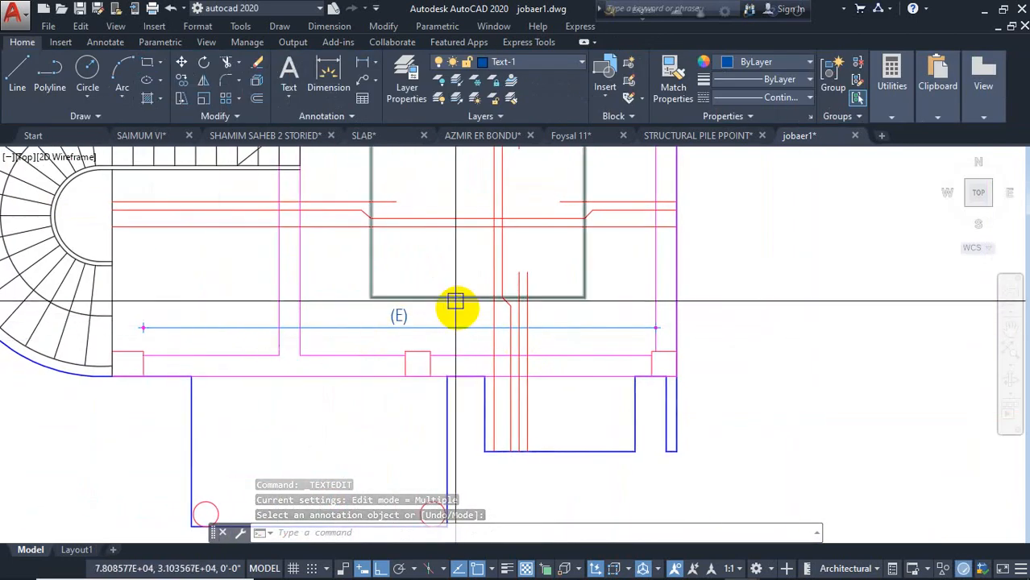
{"action": "scroll", "coordinate": [483, 333], "scroll_direction": "up", "scroll_amount": 2}
{"action": "scroll", "coordinate": [503, 299], "scroll_direction": "down", "scroll_amount": 5}
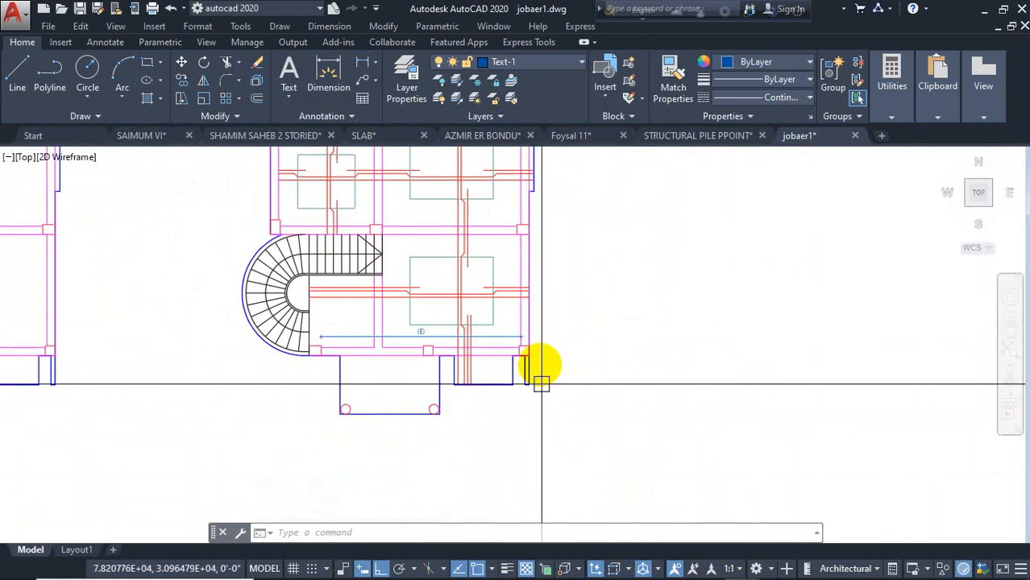
{"action": "scroll", "coordinate": [572, 344], "scroll_direction": "down", "scroll_amount": 4}
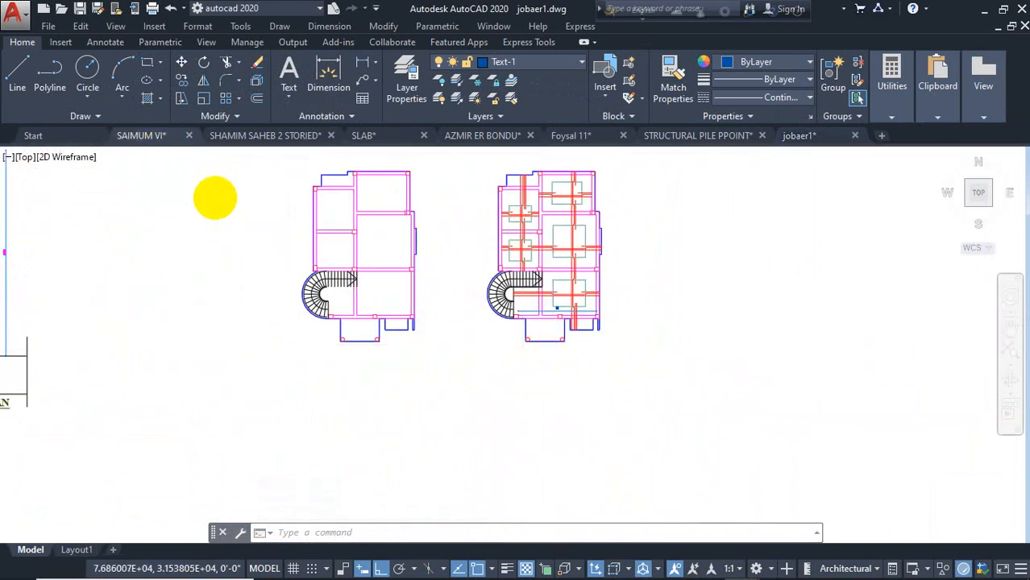
Look through the other open project drawings for a slab layout's general note
{"action": "key", "text": "ctrl+Tab"}
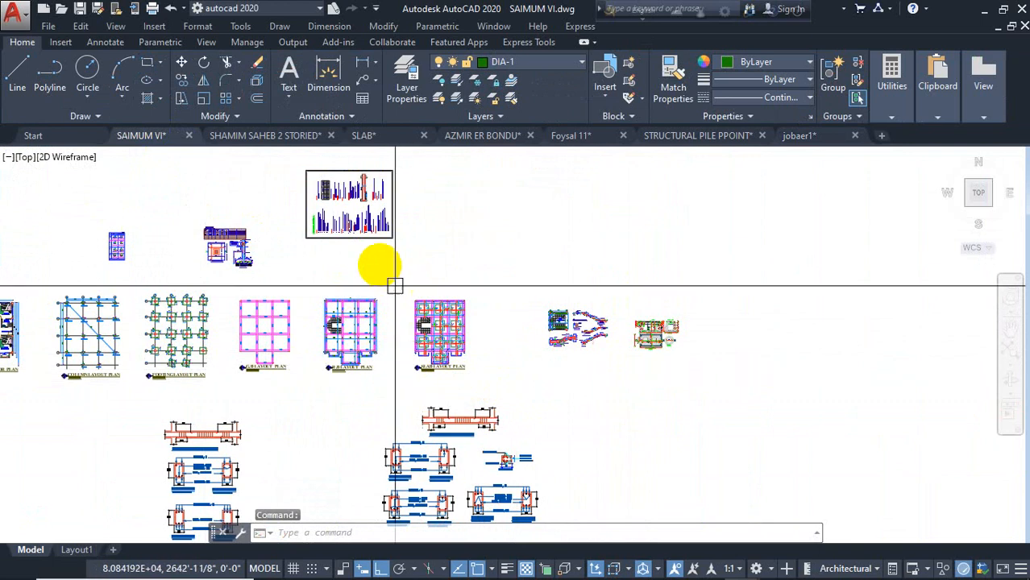
{"action": "mouse_move", "coordinate": [523, 435]}
{"action": "middle_mouse_down"}
{"action": "mouse_move", "coordinate": [564, 307]}
{"action": "mouse_move", "coordinate": [602, 372]}
{"action": "middle_mouse_up"}
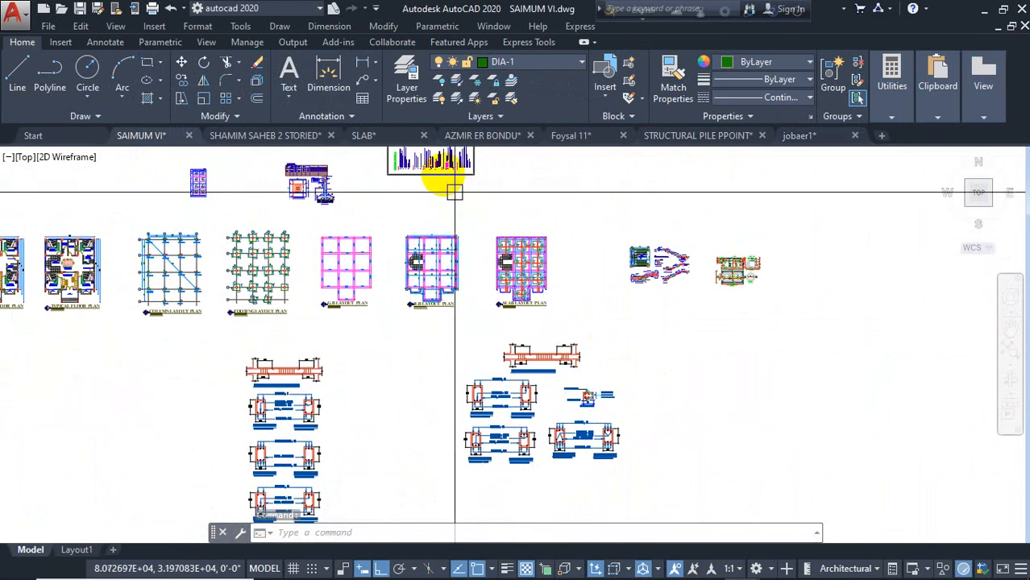
{"action": "left_click", "coordinate": [501, 137]}
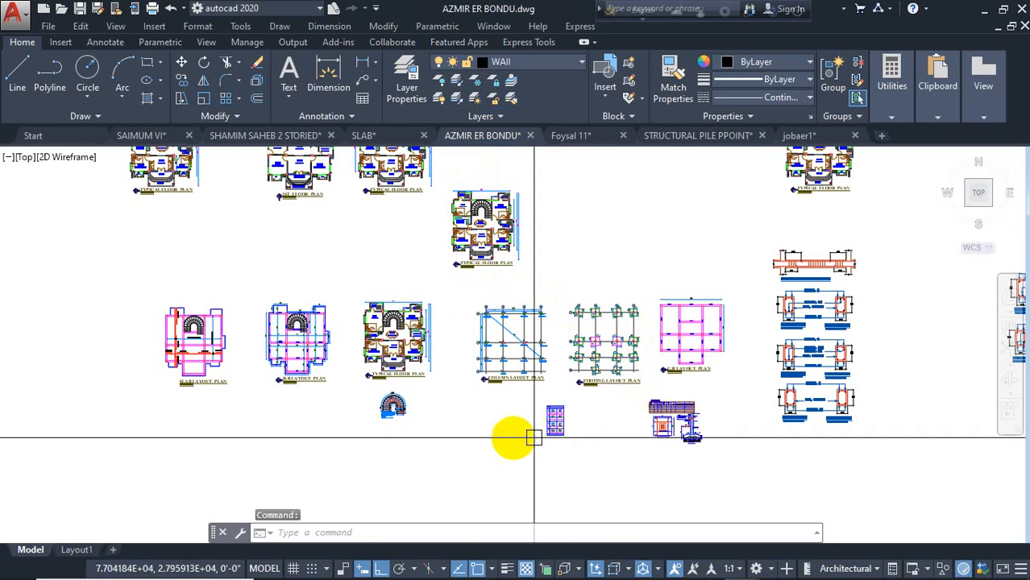
{"action": "middle_click_drag", "start_coordinate": [730, 382], "coordinate": [719, 381]}
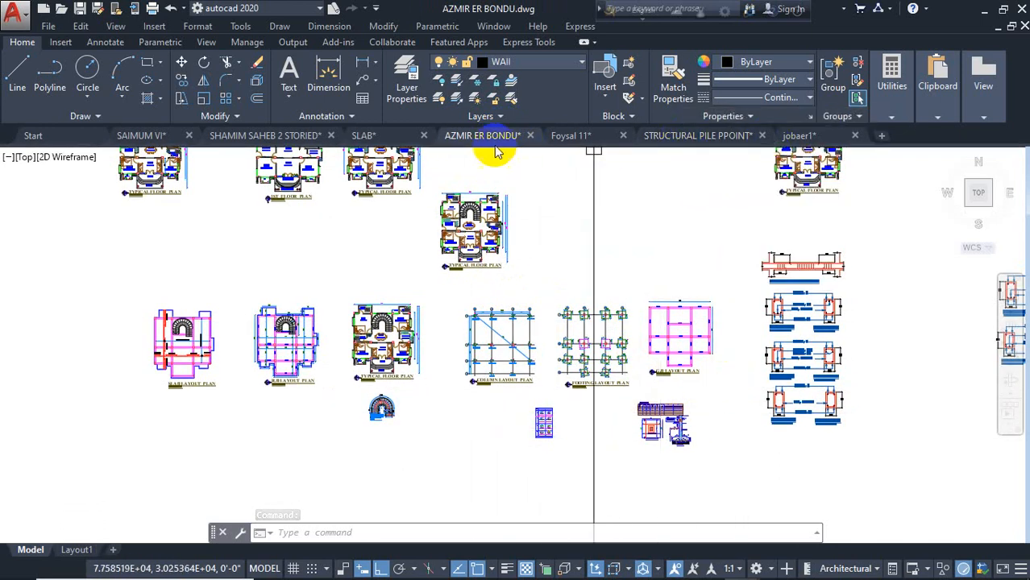
Copy the GENERAL NOTE text together with its frame from the SLAB drawing
{"action": "left_click", "coordinate": [364, 136]}
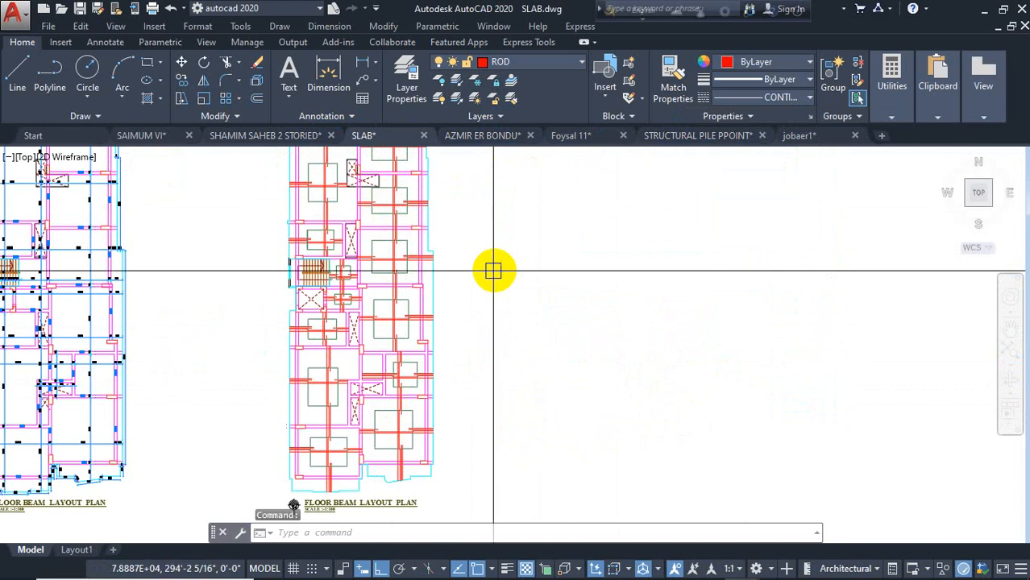
{"action": "scroll", "coordinate": [524, 233], "scroll_direction": "down", "scroll_amount": 5}
{"action": "scroll", "coordinate": [538, 202], "scroll_direction": "up", "scroll_amount": 5}
{"action": "scroll", "coordinate": [537, 201], "scroll_direction": "up", "scroll_amount": 6}
{"action": "left_click", "coordinate": [547, 191]}
{"action": "left_click", "coordinate": [189, 384]}
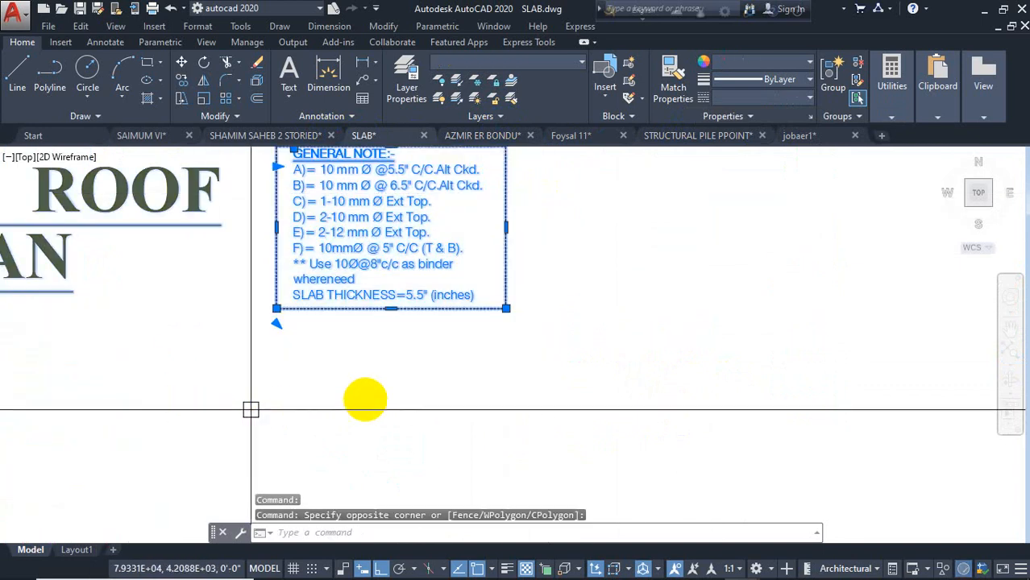
{"action": "key", "text": "Escape"}
{"action": "left_click", "coordinate": [556, 227]}
{"action": "left_click", "coordinate": [327, 379]}
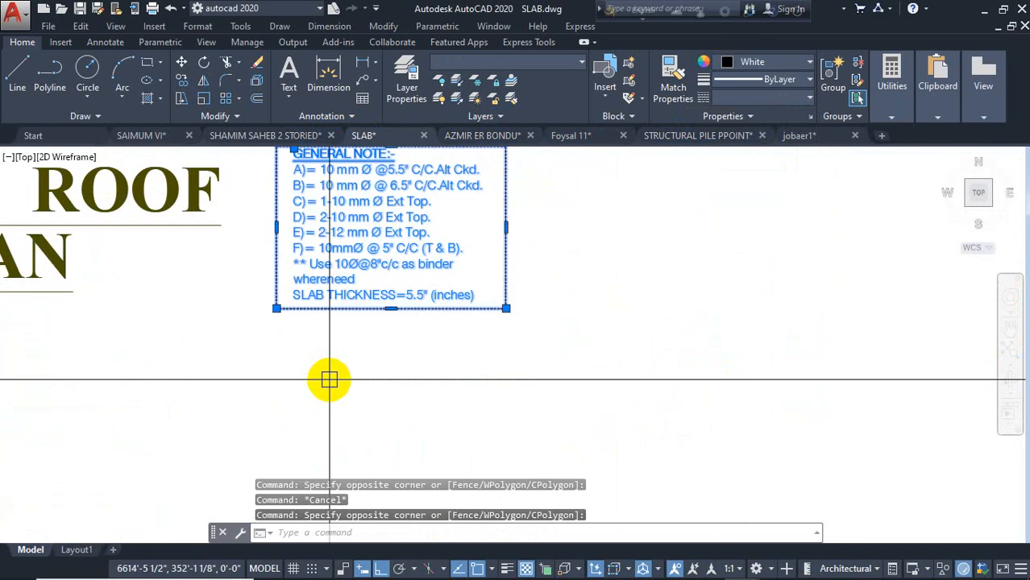
{"action": "key", "text": "ctrl+c"}
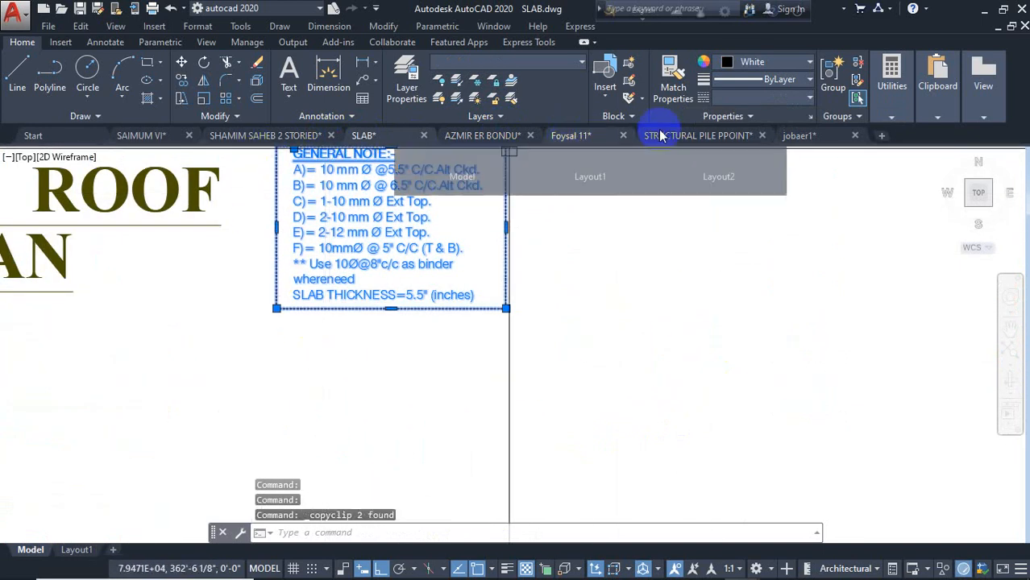
Paste the general note into the jobaer1 drawing, just east of the reinforced plan's south balcony
{"action": "left_click", "coordinate": [798, 136]}
{"action": "scroll", "coordinate": [556, 322], "scroll_direction": "up", "scroll_amount": 6}
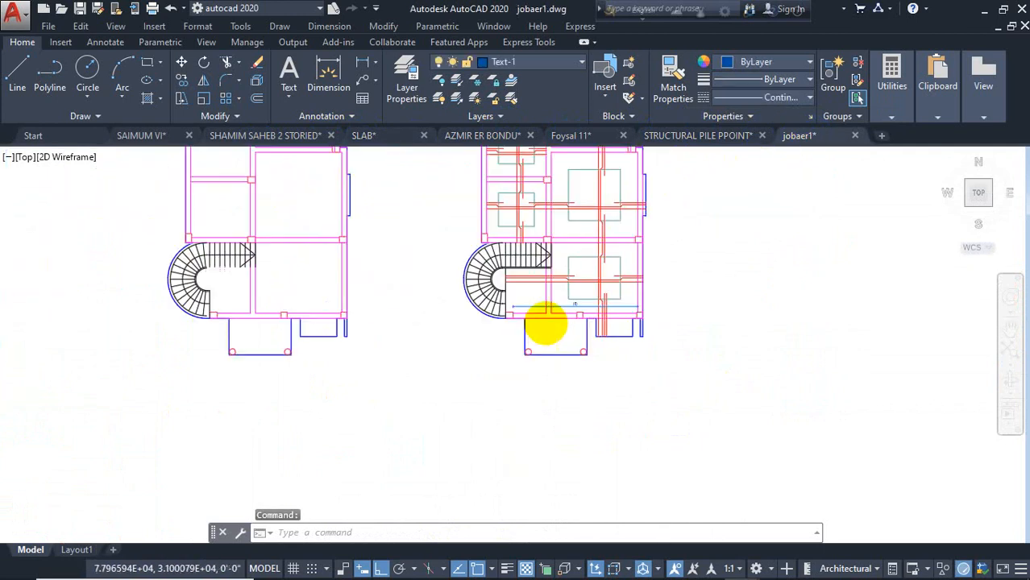
{"action": "key", "text": "ctrl+v"}
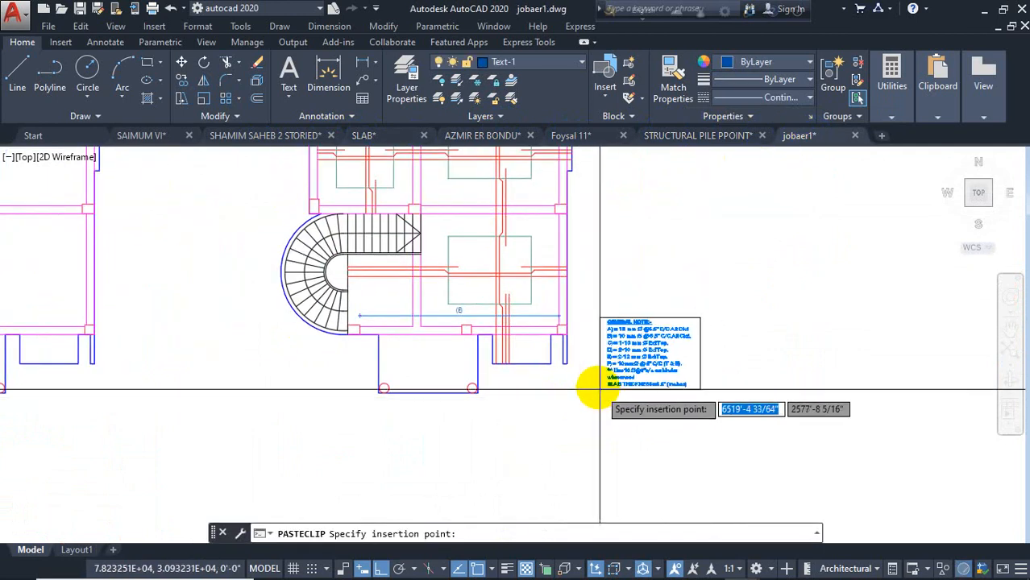
{"action": "scroll", "coordinate": [603, 329], "scroll_direction": "up", "scroll_amount": 4}
{"action": "middle_click_drag", "start_coordinate": [575, 406], "coordinate": [509, 389]}
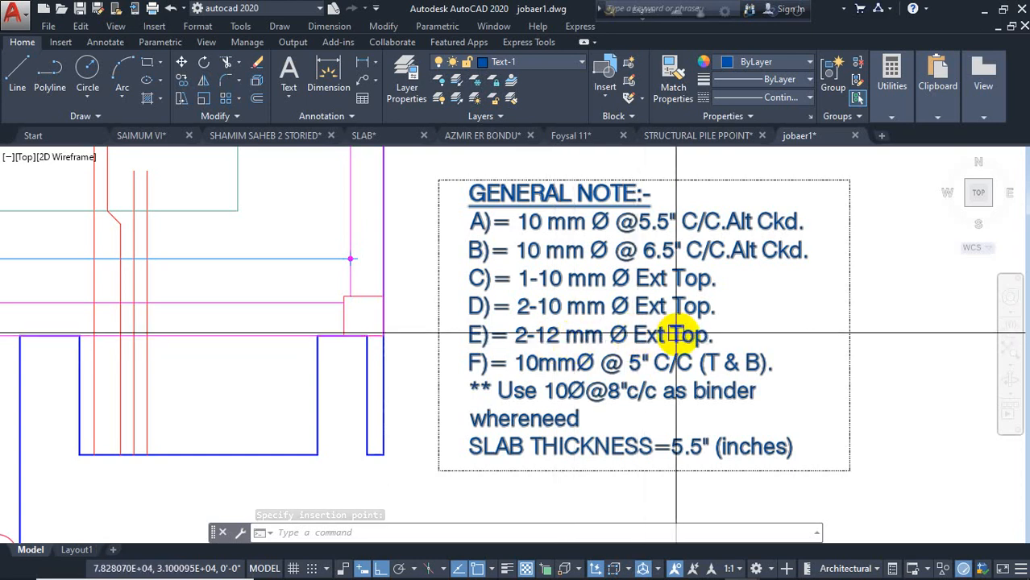
Try a donut with inside diameter 0 and outside diameter 1 inch where the (E) dimension line crosses the easternmost bar, and erase it
{"action": "scroll", "coordinate": [361, 347], "scroll_direction": "down", "scroll_amount": 3}
{"action": "scroll", "coordinate": [361, 291], "scroll_direction": "up", "scroll_amount": 6}
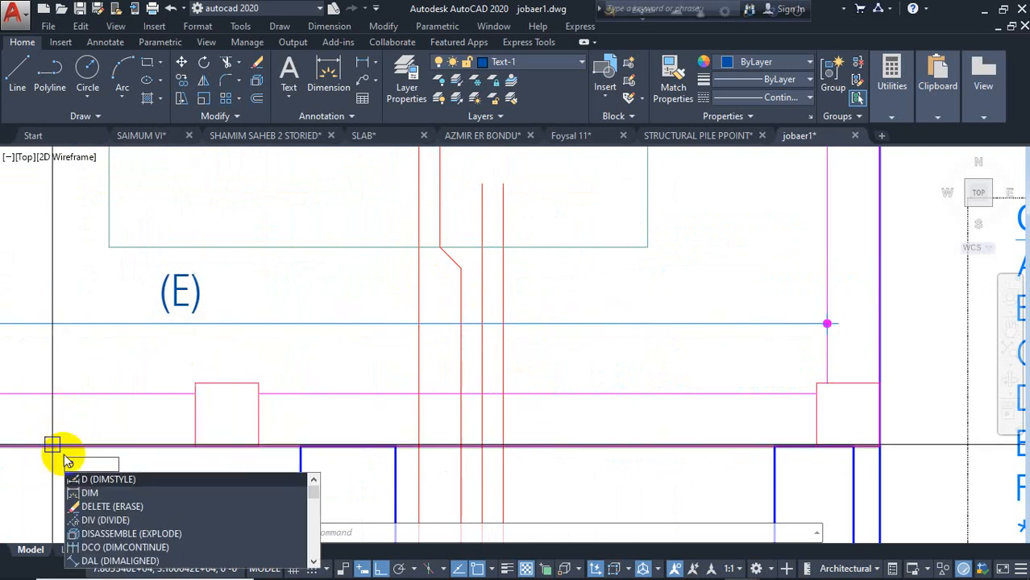
{"action": "type", "text": "o"}
{"action": "key", "text": "Return"}
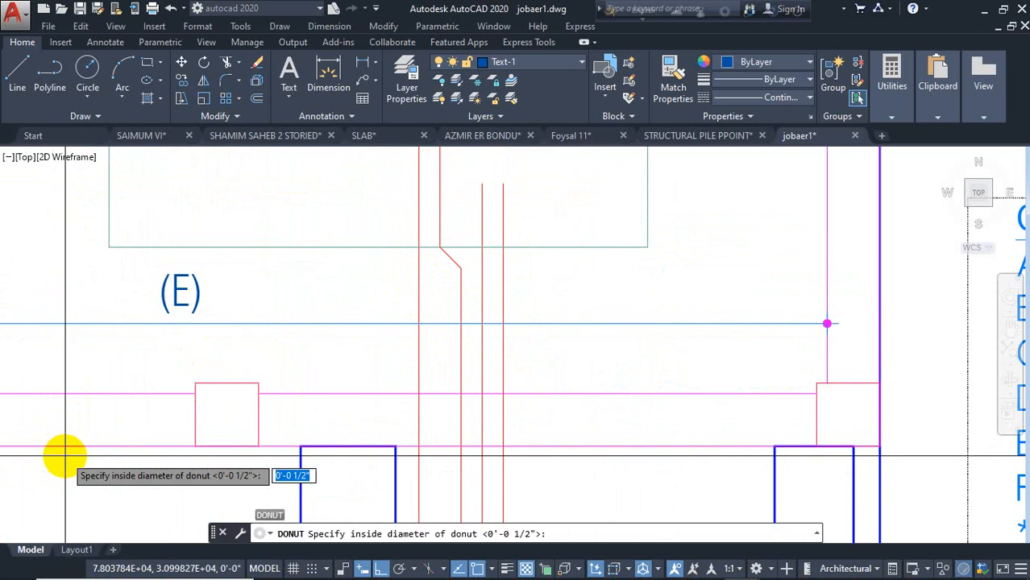
{"action": "left_click", "coordinate": [353, 364]}
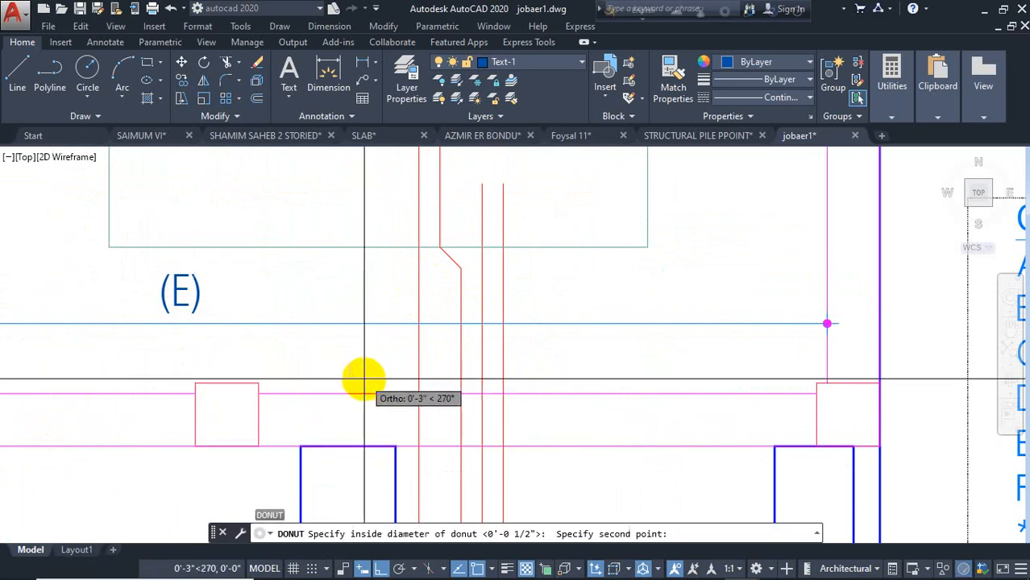
{"action": "type", "text": "0"}
{"action": "key", "text": "Return"}
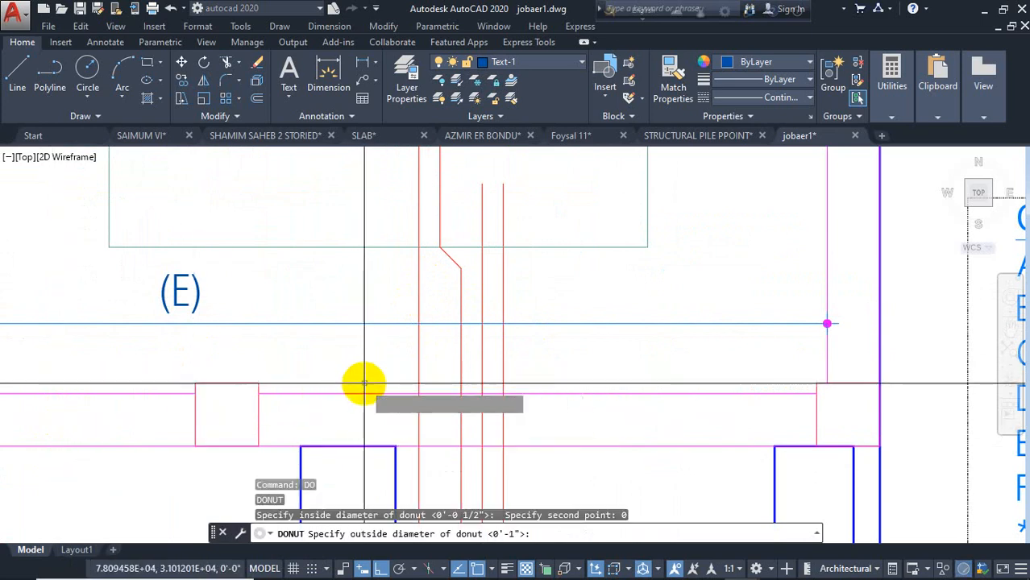
{"action": "type", "text": "1"}
{"action": "key", "text": "Return"}
{"action": "scroll", "coordinate": [500, 322], "scroll_direction": "up", "scroll_amount": 4}
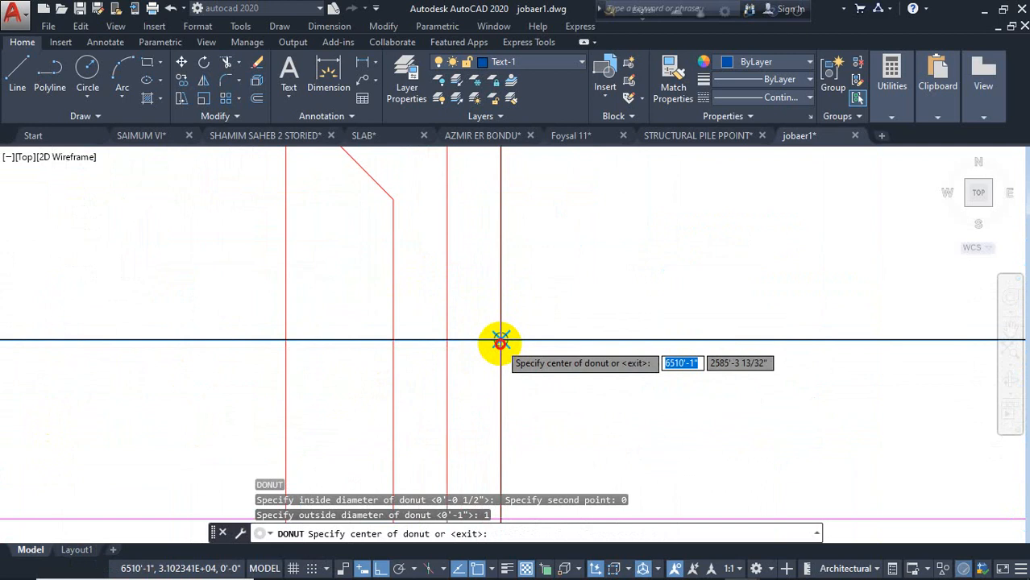
{"action": "left_click", "coordinate": [500, 342]}
{"action": "scroll", "coordinate": [539, 364], "scroll_direction": "down", "scroll_amount": 3}
{"action": "scroll", "coordinate": [501, 340], "scroll_direction": "up", "scroll_amount": 3}
{"action": "key", "text": "Escape"}
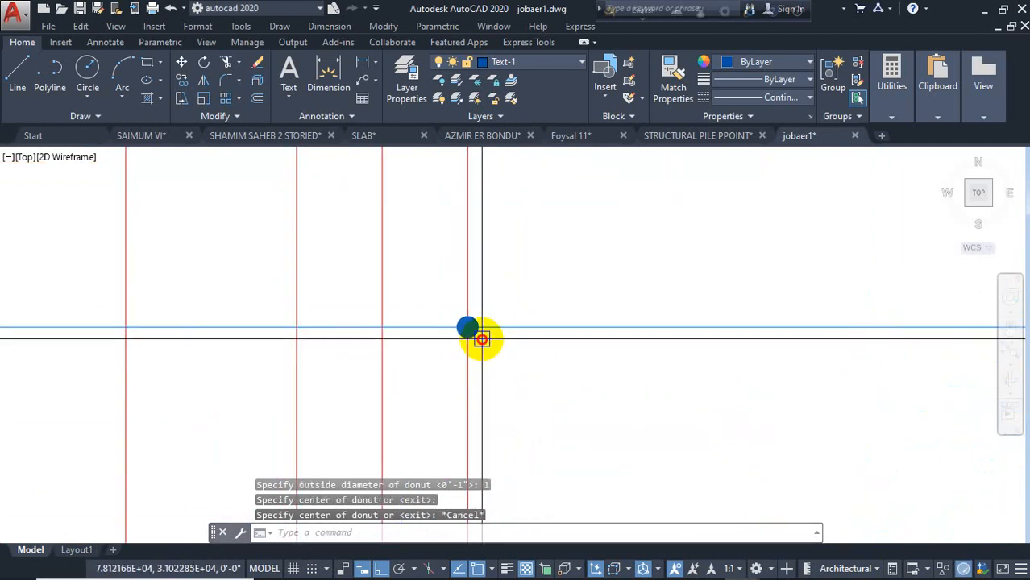
{"action": "key", "text": "Delete"}
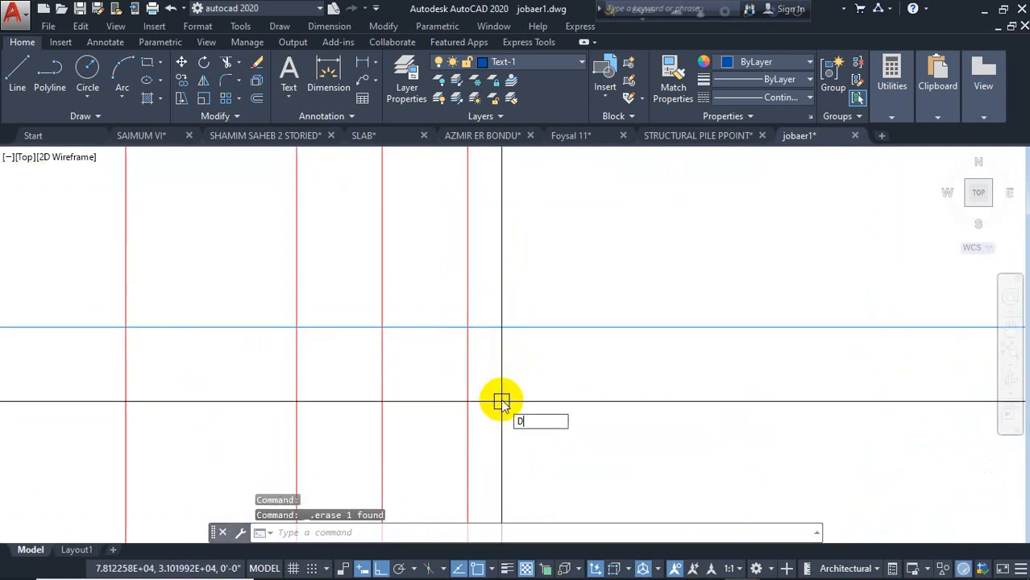
Place a donut with inside diameter 0 and outside diameter 2 inches where the (E) dimension line crosses the easternmost bar
{"action": "type", "text": "DONUT"}
{"action": "key", "text": "Return"}
{"action": "left_click", "coordinate": [510, 365]}
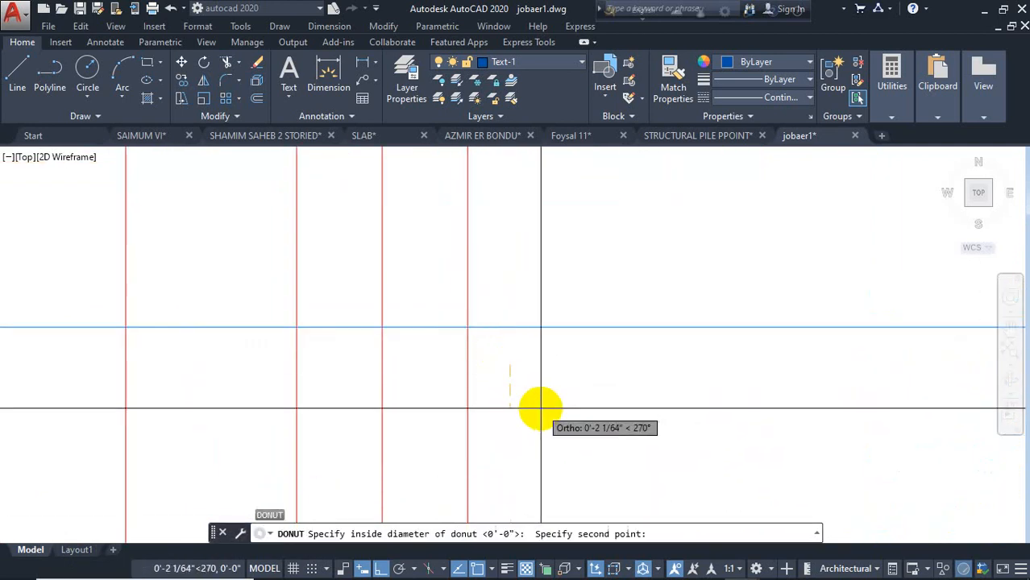
{"action": "type", "text": "0"}
{"action": "key", "text": "Return"}
{"action": "type", "text": "2"}
{"action": "key", "text": "Return"}
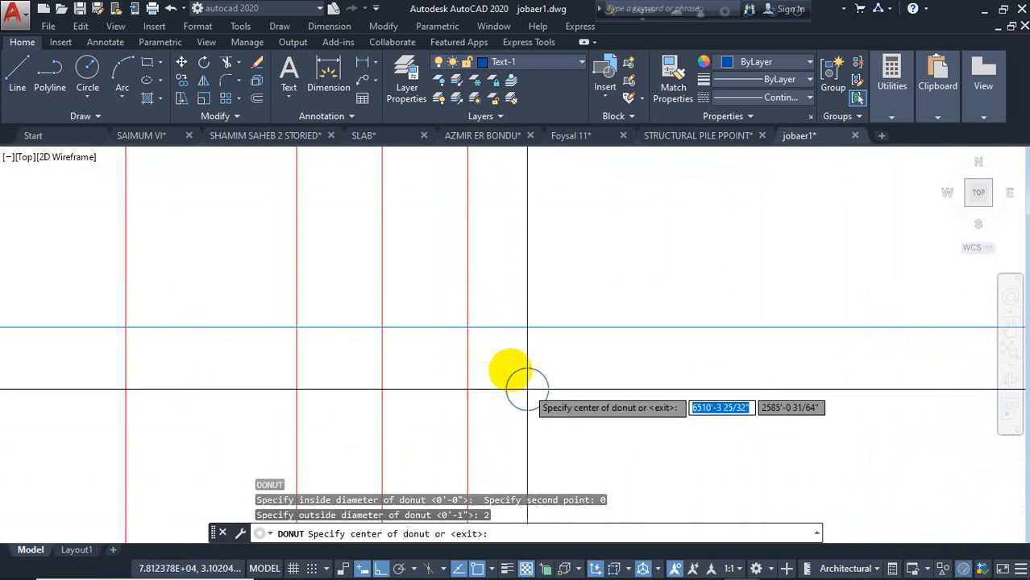
{"action": "left_click", "coordinate": [463, 327]}
{"action": "scroll", "coordinate": [510, 386], "scroll_direction": "down", "scroll_amount": 3}
{"action": "scroll", "coordinate": [515, 391], "scroll_direction": "up", "scroll_amount": 3}
{"action": "key", "text": "Escape"}
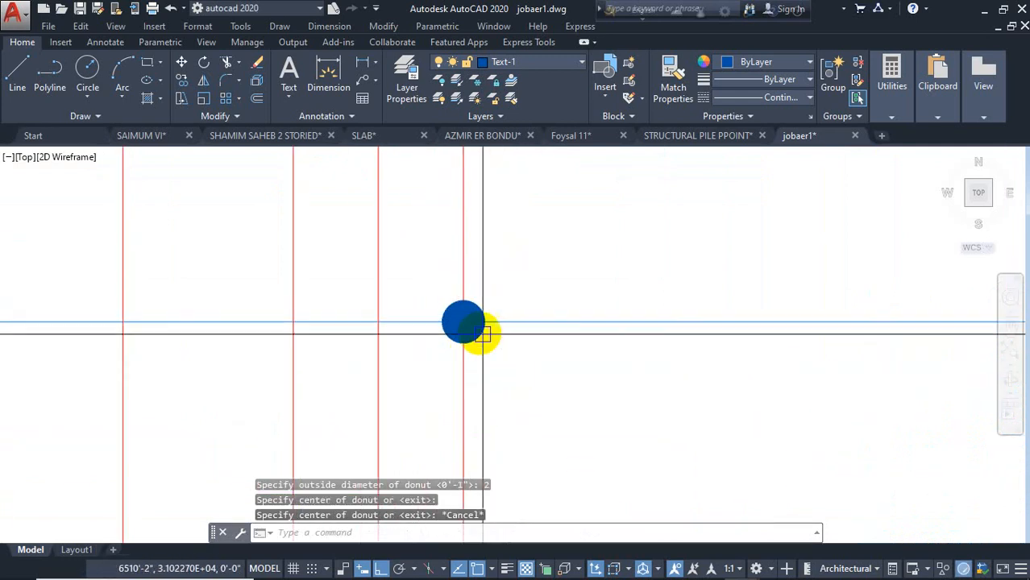
Put the donut on the LIN layer and clear the selection
{"action": "left_click", "coordinate": [548, 62]}
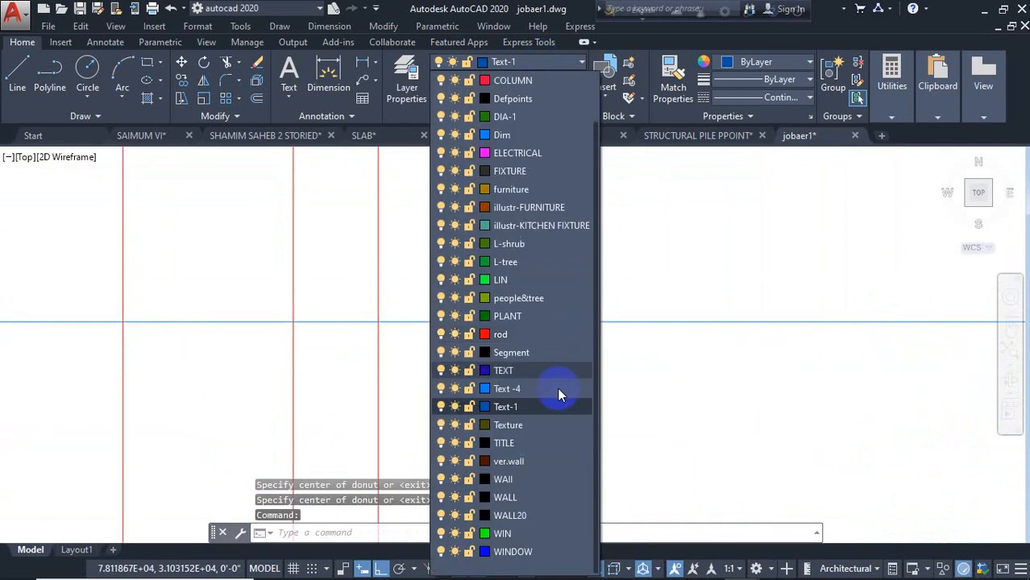
{"action": "left_click", "coordinate": [549, 281]}
{"action": "key", "text": "Escape"}
Copy the donut from its centre to where the (E) dimension line crosses the adjacent bar to the west
{"action": "left_click", "coordinate": [482, 333]}
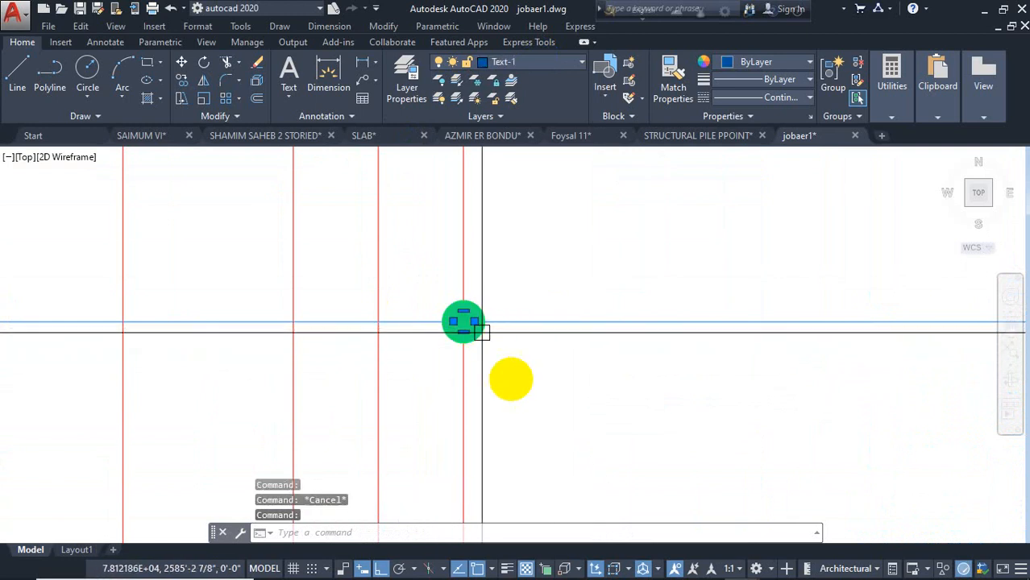
{"action": "key", "text": "Return"}
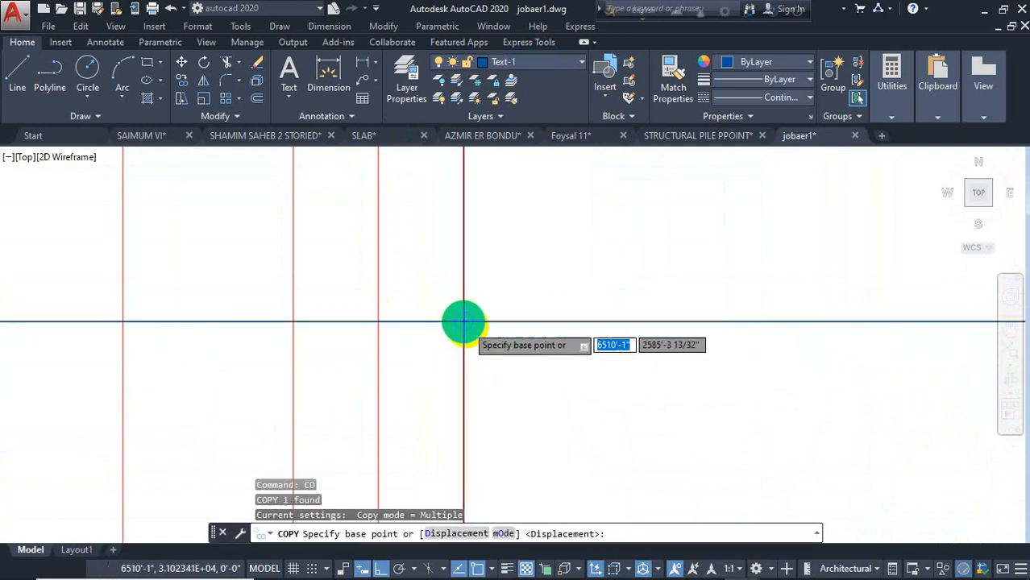
{"action": "left_click", "coordinate": [464, 322]}
{"action": "scroll", "coordinate": [572, 314], "scroll_direction": "down", "scroll_amount": 5}
{"action": "scroll", "coordinate": [556, 322], "scroll_direction": "up", "scroll_amount": 5}
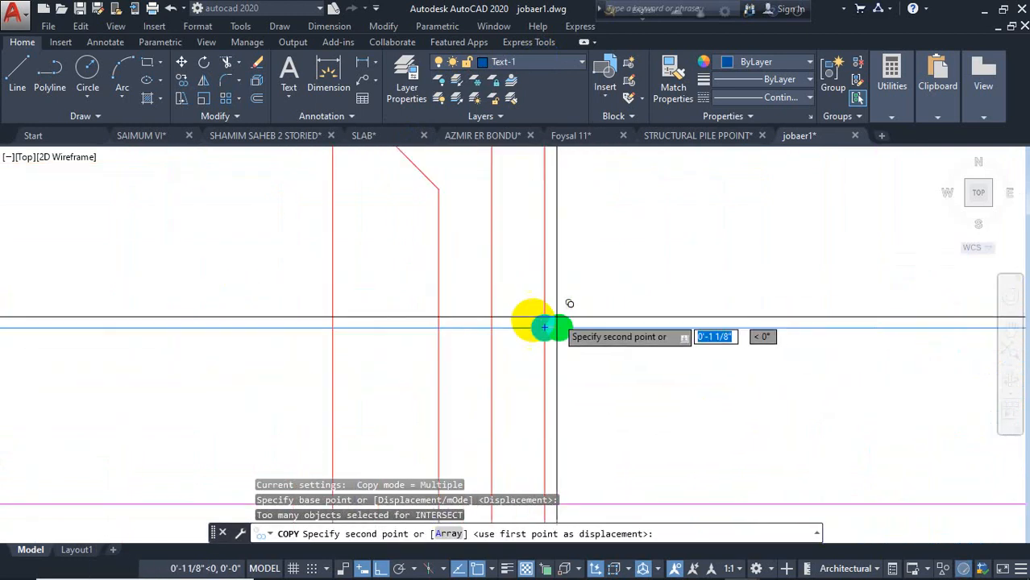
{"action": "left_click", "coordinate": [490, 326]}
{"action": "scroll", "coordinate": [378, 379], "scroll_direction": "down", "scroll_amount": 7}
{"action": "middle_click_drag", "start_coordinate": [427, 432], "coordinate": [541, 395]}
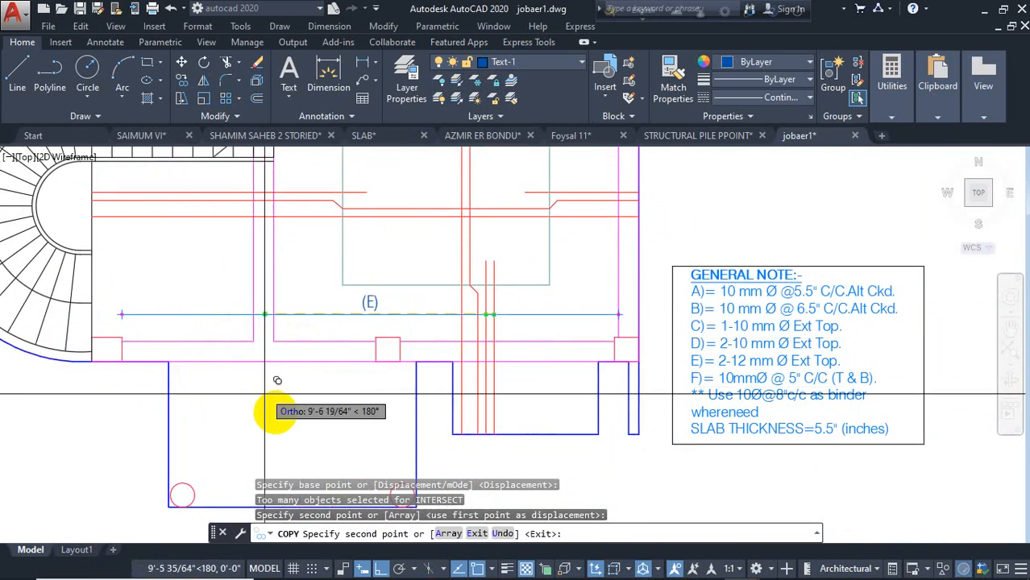
{"action": "key", "text": "Escape"}
{"action": "middle_click_drag", "start_coordinate": [542, 332], "coordinate": [404, 420]}
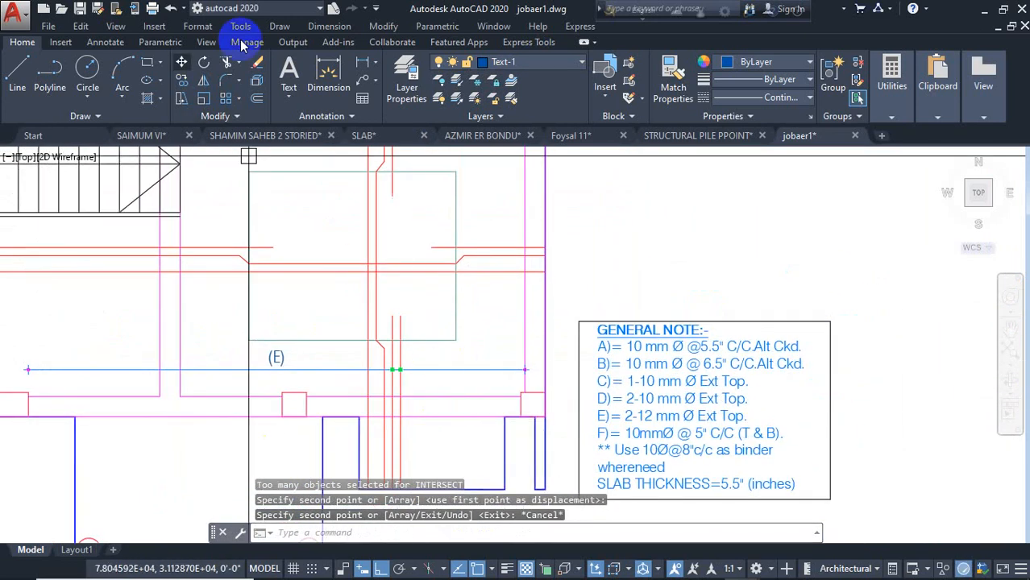
Dimension vertically from the southeast corner column to the northeast corner column, placing the dimension line just inside the plan's east wall
{"action": "left_click", "coordinate": [330, 90]}
{"action": "scroll", "coordinate": [515, 395], "scroll_direction": "up", "scroll_amount": 5}
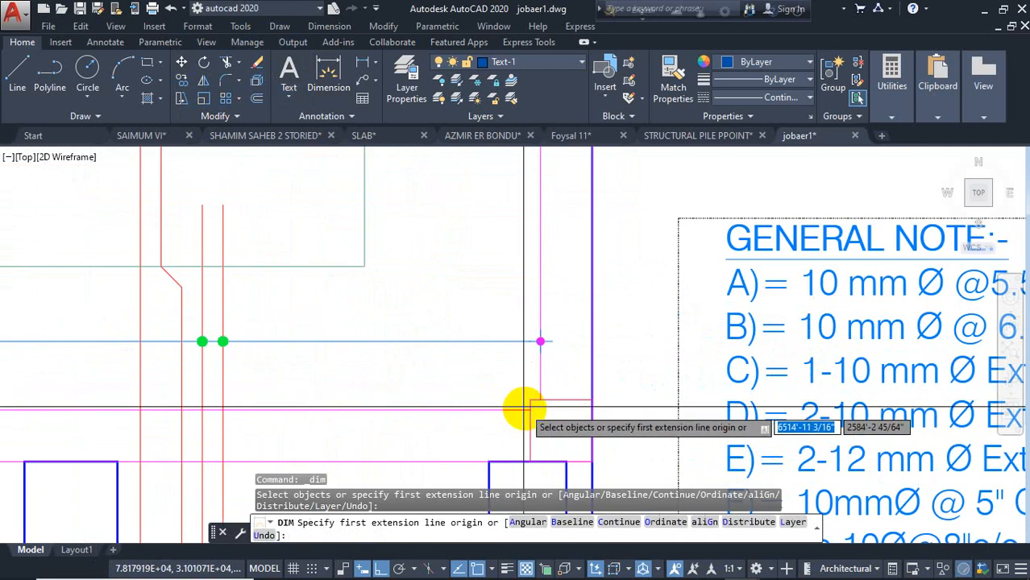
{"action": "left_click", "coordinate": [529, 409]}
{"action": "scroll", "coordinate": [524, 398], "scroll_direction": "down", "scroll_amount": 8}
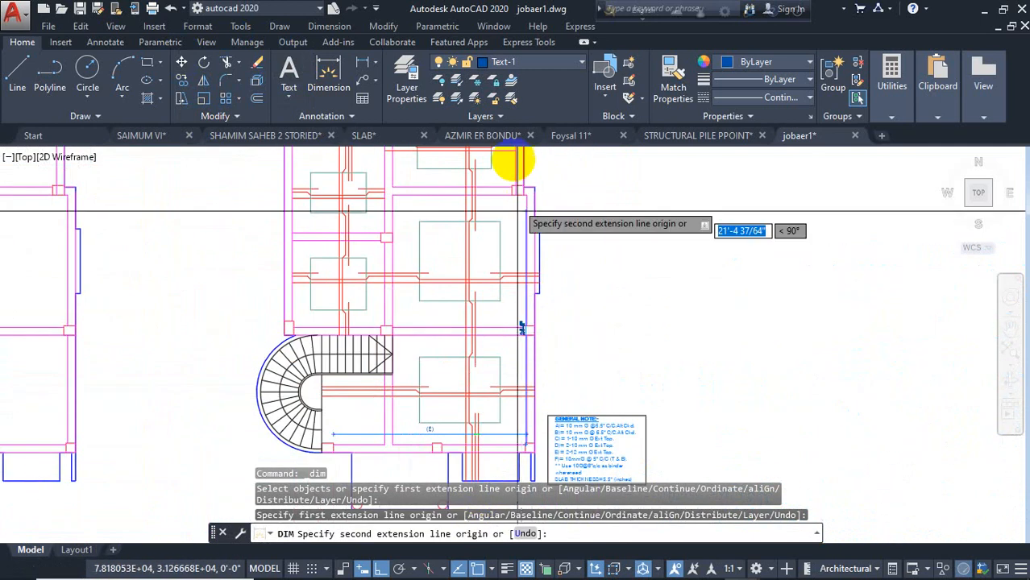
{"action": "scroll", "coordinate": [515, 329], "scroll_direction": "up", "scroll_amount": 8}
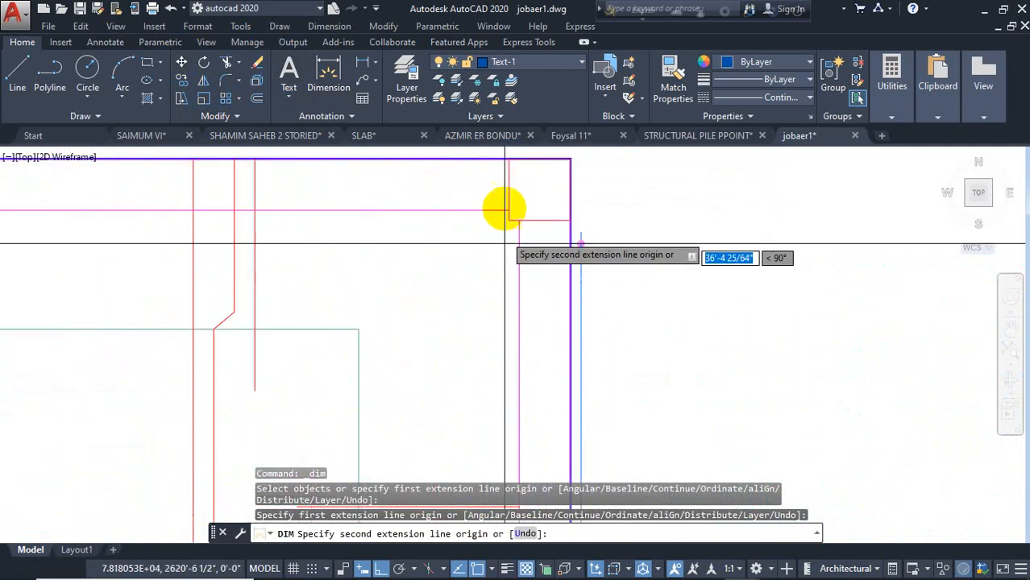
{"action": "left_click", "coordinate": [508, 191]}
{"action": "scroll", "coordinate": [501, 202], "scroll_direction": "down", "scroll_amount": 5}
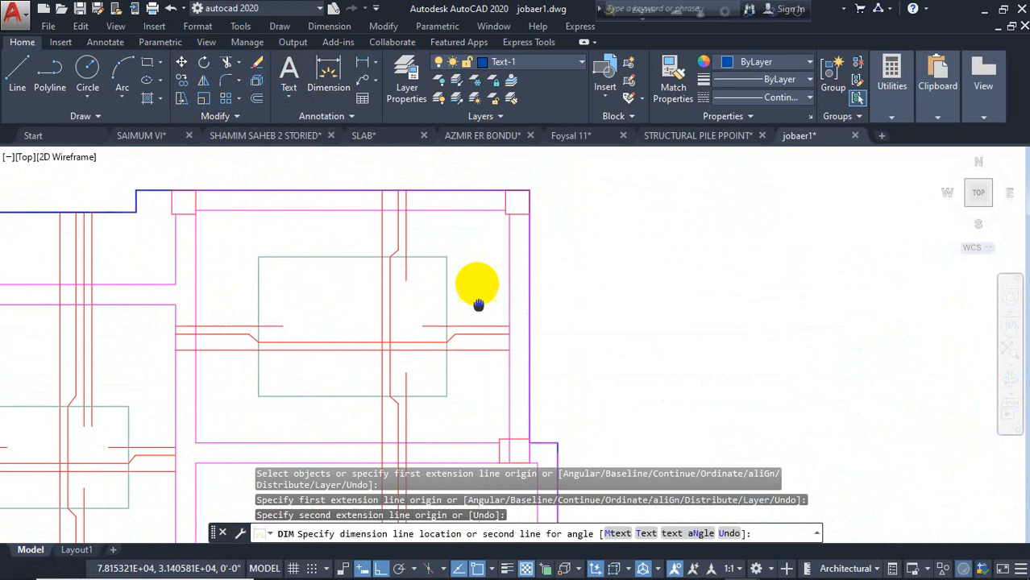
{"action": "scroll", "coordinate": [471, 253], "scroll_direction": "down", "scroll_amount": 3}
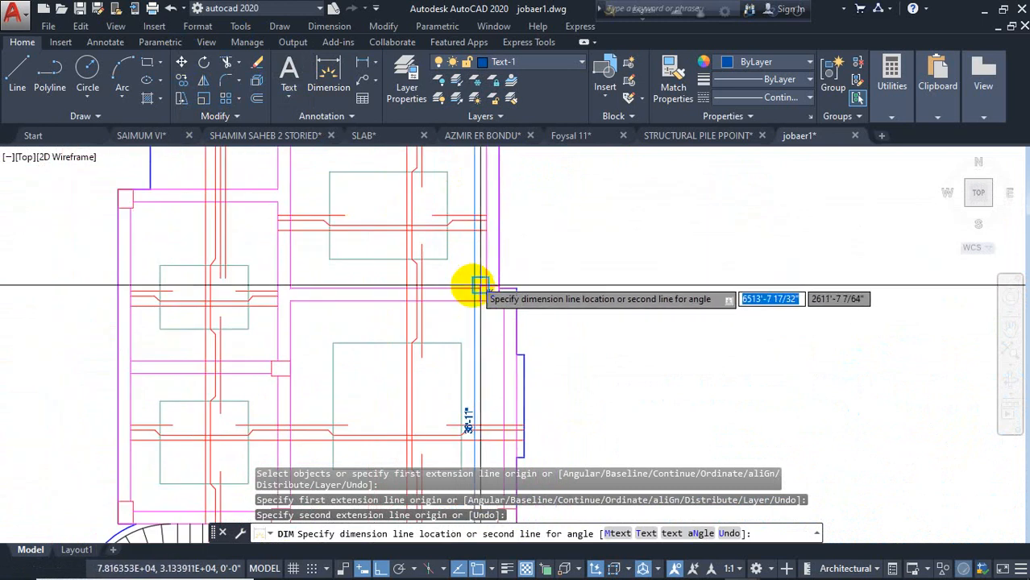
{"action": "left_click", "coordinate": [476, 353]}
{"action": "middle_click_drag", "start_coordinate": [469, 410], "coordinate": [464, 294]}
{"action": "key", "text": "Return"}
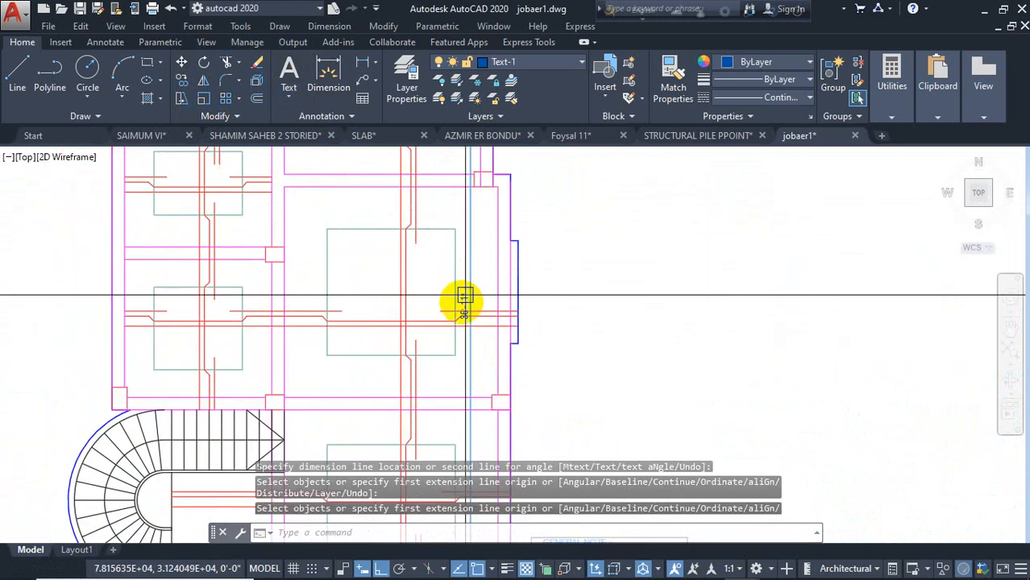
Move the new vertical dimension's text north along its line, clear of the horizontal bars, and deselect it
{"action": "scroll", "coordinate": [466, 297], "scroll_direction": "up", "scroll_amount": 5}
{"action": "left_click", "coordinate": [462, 309]}
{"action": "left_click", "coordinate": [463, 316]}
{"action": "left_click", "coordinate": [460, 269]}
{"action": "key", "text": "Escape"}
{"action": "scroll", "coordinate": [479, 185], "scroll_direction": "down", "scroll_amount": 5}
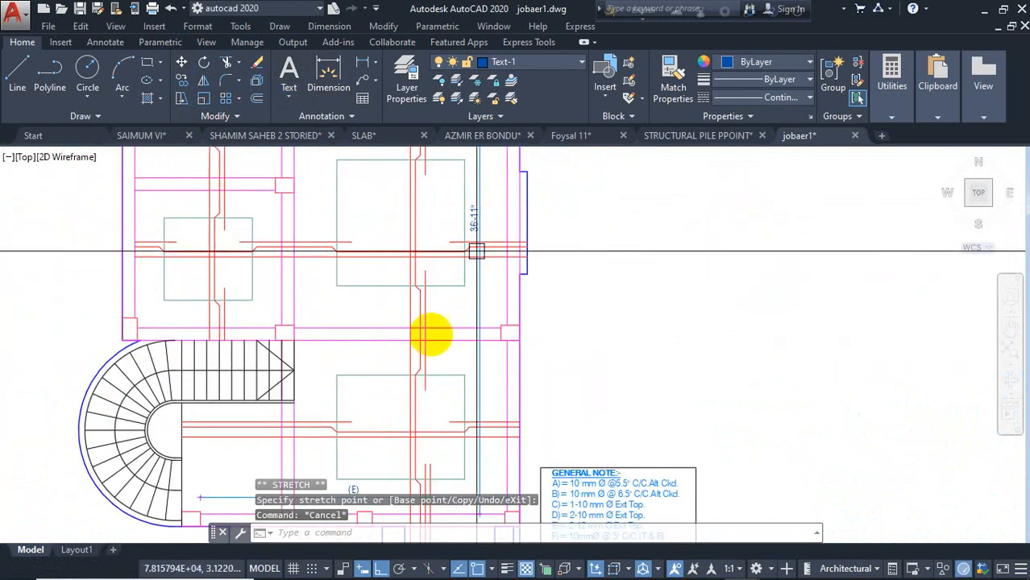
Open the (E) dimension label for editing and copy its text
{"action": "middle_click_drag", "start_coordinate": [429, 377], "coordinate": [420, 272]}
{"action": "scroll", "coordinate": [433, 387], "scroll_direction": "up", "scroll_amount": 5}
{"action": "scroll", "coordinate": [433, 387], "scroll_direction": "up", "scroll_amount": 2}
{"action": "scroll", "coordinate": [425, 432], "scroll_direction": "down", "scroll_amount": 6}
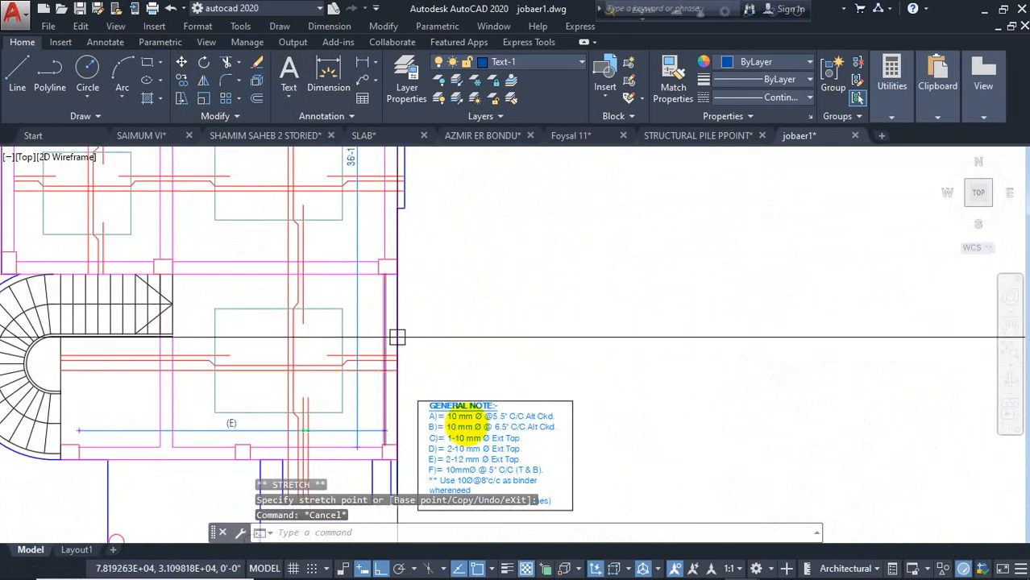
{"action": "scroll", "coordinate": [169, 414], "scroll_direction": "up", "scroll_amount": 5}
{"action": "double_click", "coordinate": [161, 399]}
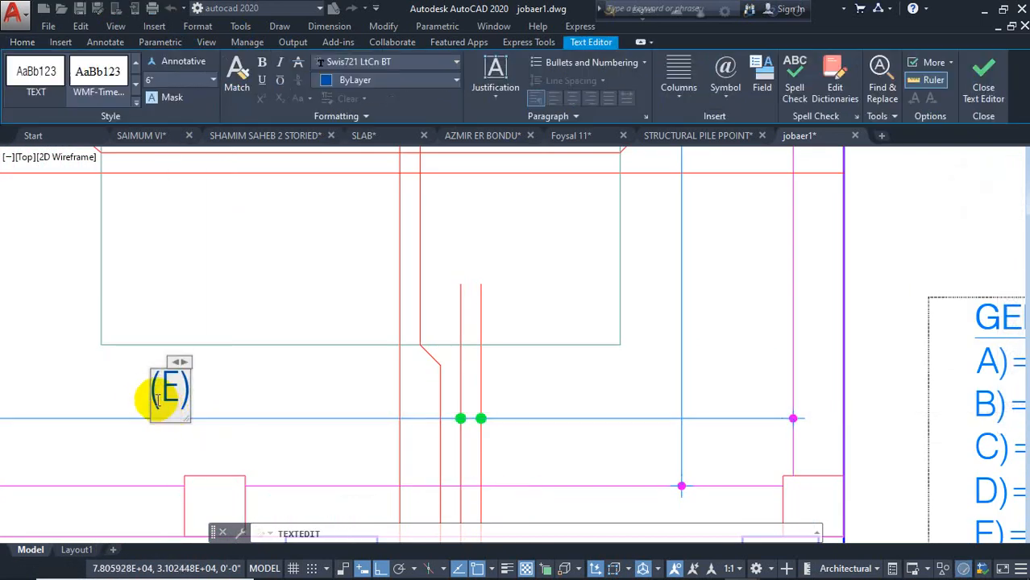
{"action": "right_click", "coordinate": [184, 395]}
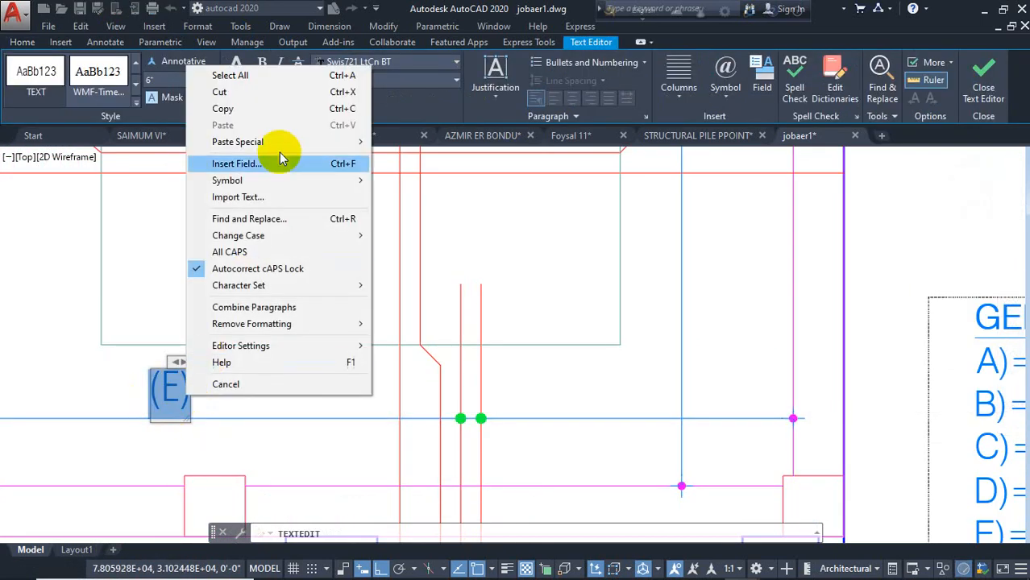
{"action": "left_click", "coordinate": [262, 109]}
Replace the vertical dimension's text with the copied label, change it to (C), and finish text editing
{"action": "scroll", "coordinate": [399, 350], "scroll_direction": "down", "scroll_amount": 5}
{"action": "scroll", "coordinate": [410, 276], "scroll_direction": "up", "scroll_amount": 6}
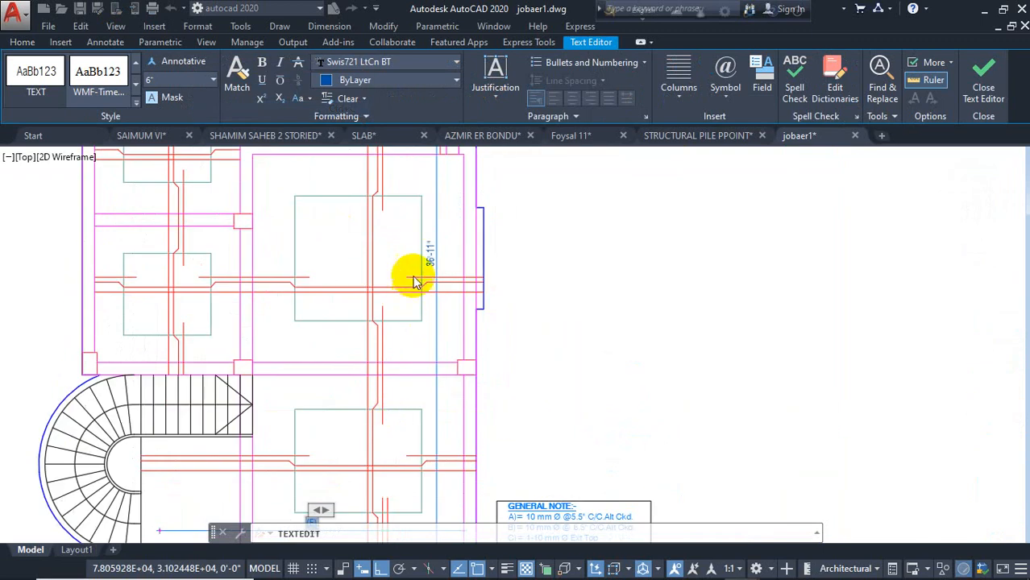
{"action": "left_click", "coordinate": [456, 213]}
{"action": "left_click", "coordinate": [457, 216]}
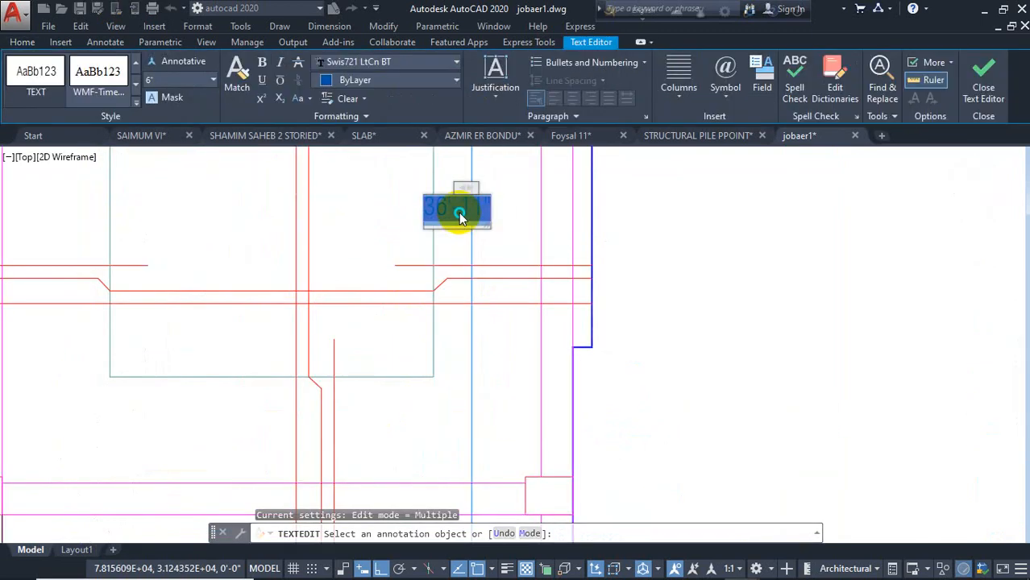
{"action": "right_click", "coordinate": [459, 213]}
{"action": "left_click", "coordinate": [478, 271]}
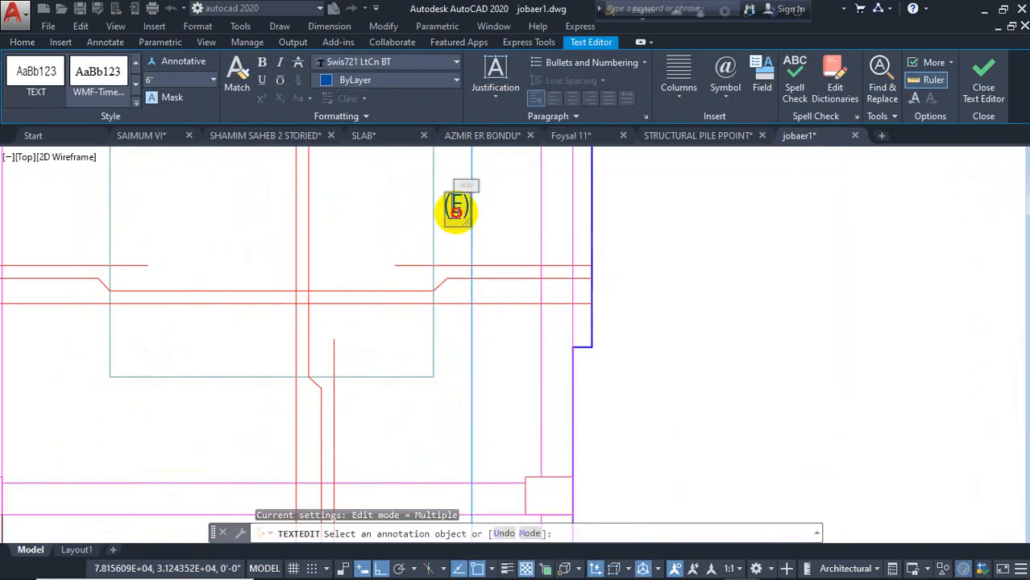
{"action": "left_click", "coordinate": [474, 243]}
{"action": "scroll", "coordinate": [483, 258], "scroll_direction": "down", "scroll_amount": 5}
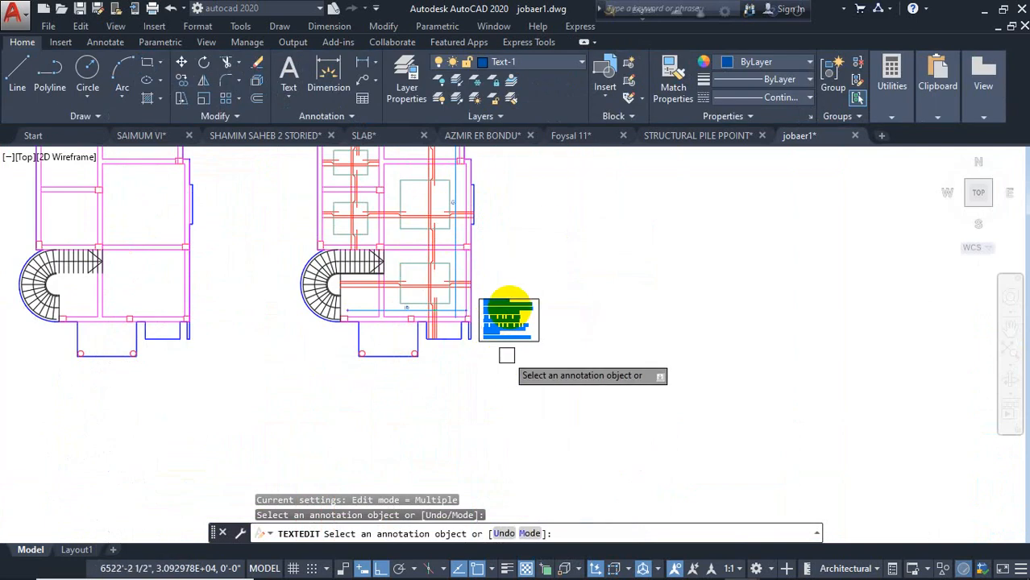
{"action": "scroll", "coordinate": [506, 306], "scroll_direction": "up", "scroll_amount": 6}
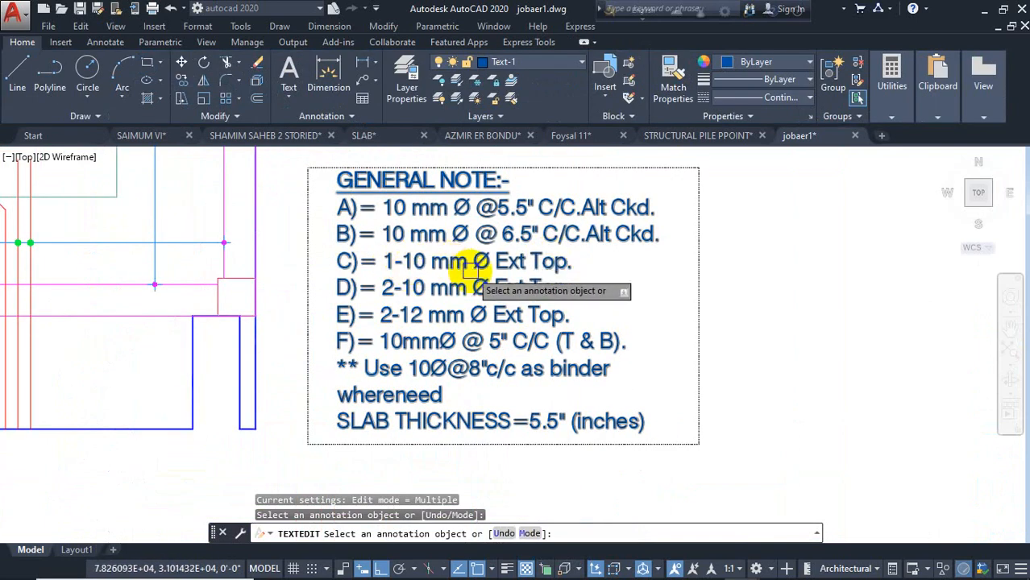
{"action": "scroll", "coordinate": [472, 270], "scroll_direction": "down", "scroll_amount": 6}
{"action": "scroll", "coordinate": [431, 230], "scroll_direction": "up", "scroll_amount": 4}
{"action": "key", "text": "Escape"}
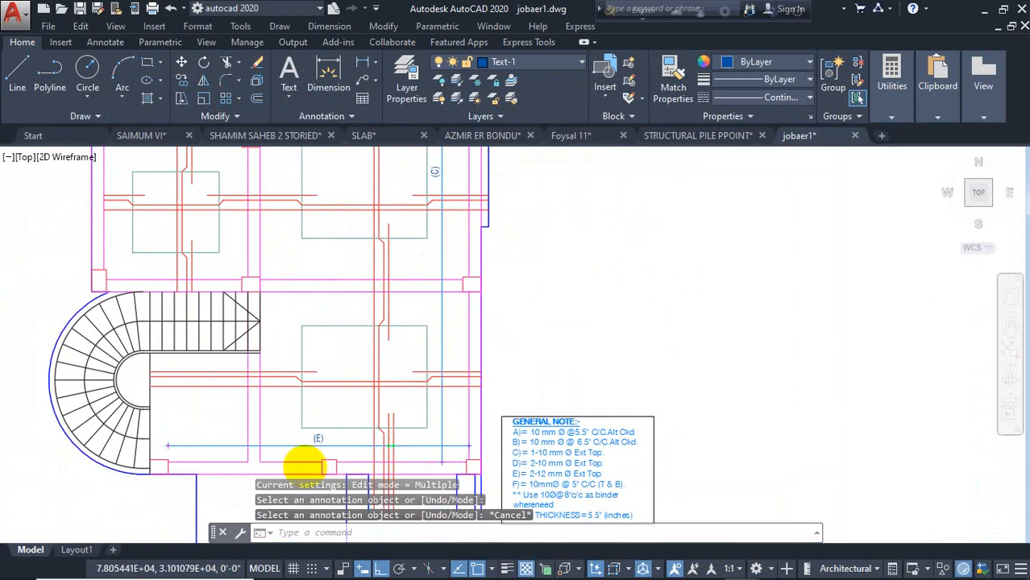
Copy the easternmost donut to where the (C) dimension line crosses the short extra top bar in the south bay
{"action": "scroll", "coordinate": [305, 463], "scroll_direction": "up", "scroll_amount": 6}
{"action": "left_click", "coordinate": [492, 412]}
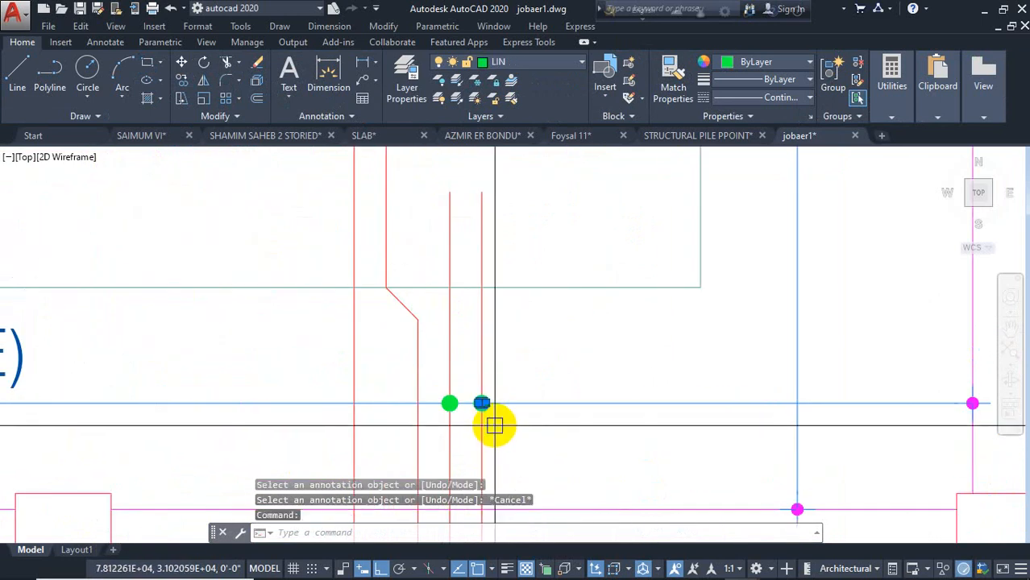
{"action": "type", "text": "CO"}
{"action": "key", "text": "space"}
{"action": "scroll", "coordinate": [482, 403], "scroll_direction": "up", "scroll_amount": 3}
{"action": "left_click", "coordinate": [481, 404]}
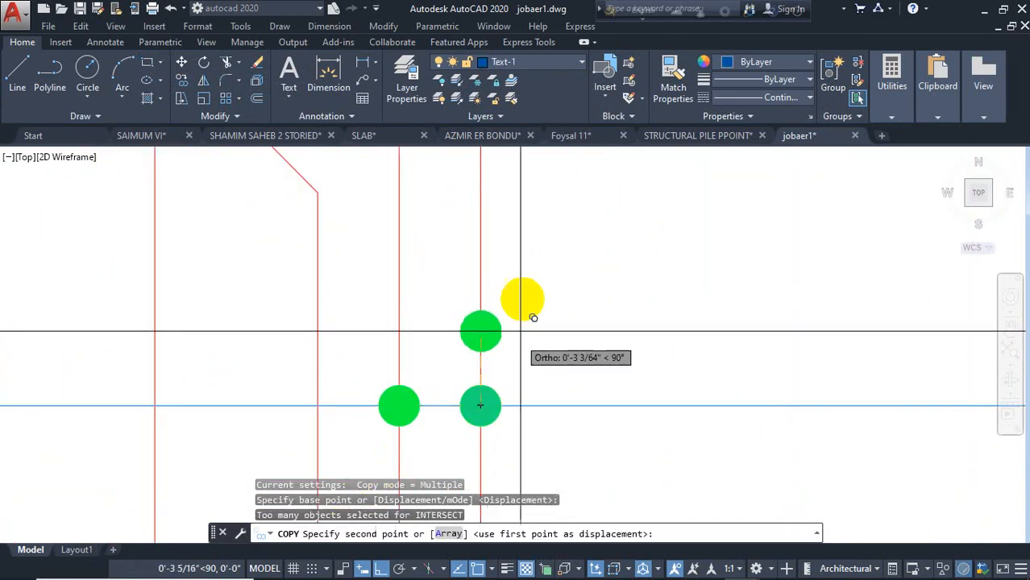
{"action": "scroll", "coordinate": [484, 327], "scroll_direction": "down", "scroll_amount": 6}
{"action": "scroll", "coordinate": [538, 293], "scroll_direction": "up", "scroll_amount": 5}
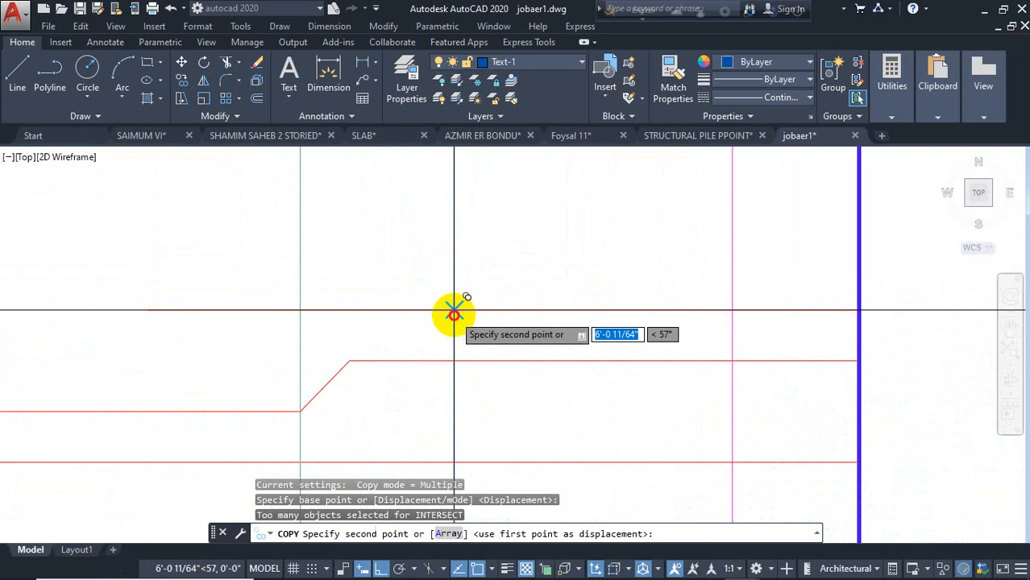
{"action": "left_click", "coordinate": [453, 313]}
Place further donut copies where the (C) dimension line crosses the extra top bars in the middle and north bays
{"action": "scroll", "coordinate": [453, 313], "scroll_direction": "down", "scroll_amount": 5}
{"action": "scroll", "coordinate": [367, 294], "scroll_direction": "up", "scroll_amount": 4}
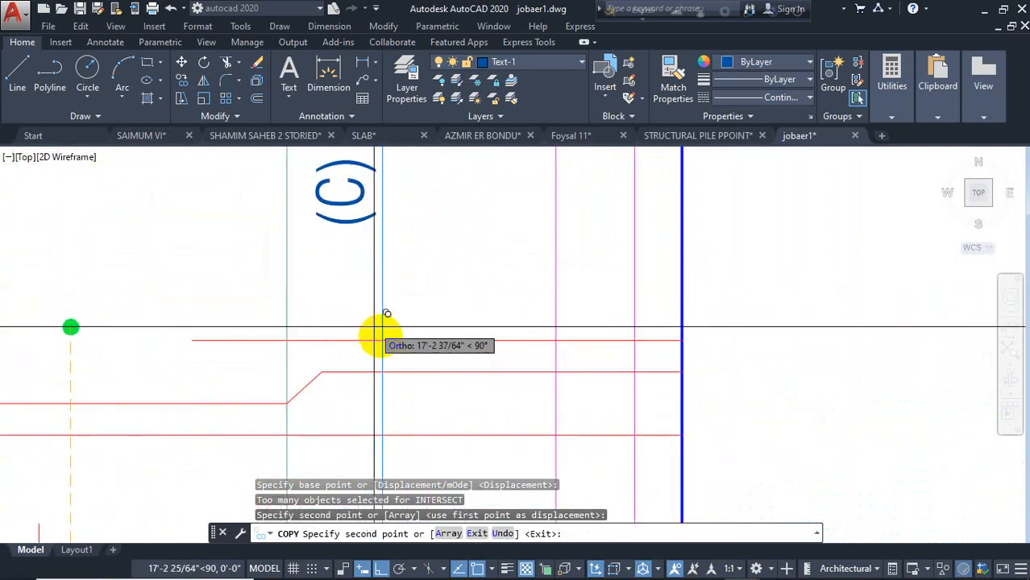
{"action": "scroll", "coordinate": [366, 429], "scroll_direction": "down", "scroll_amount": 5}
{"action": "middle_click_drag", "start_coordinate": [387, 167], "coordinate": [380, 304]}
{"action": "scroll", "coordinate": [360, 232], "scroll_direction": "up", "scroll_amount": 5}
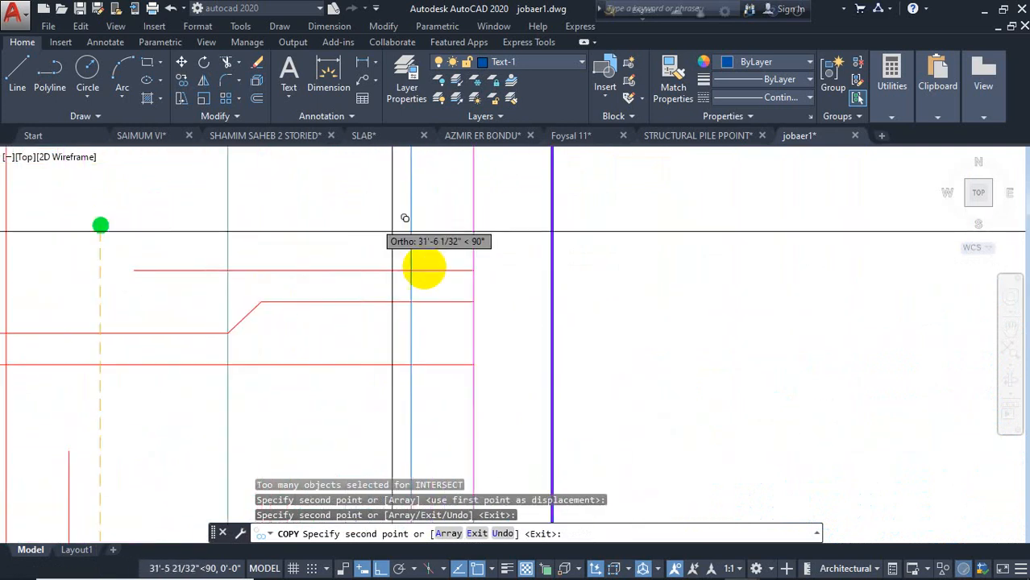
{"action": "scroll", "coordinate": [414, 252], "scroll_direction": "down", "scroll_amount": 3}
{"action": "key", "text": "Escape"}
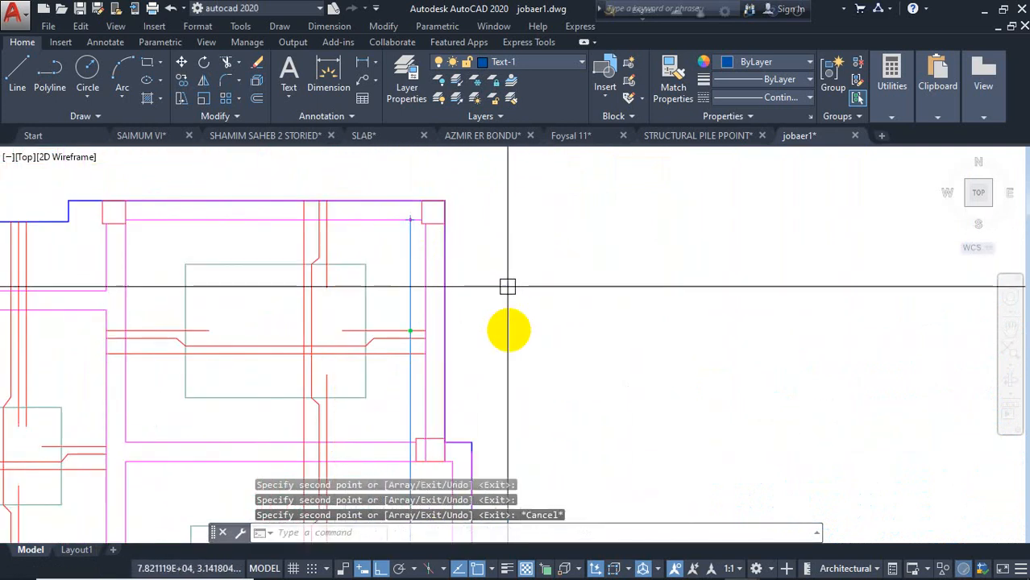
In the south bay, dimension horizontally from the west extra top bar's inner end to the inner rectangle's west edge, north of the bar
{"action": "middle_click_drag", "start_coordinate": [512, 339], "coordinate": [536, 188]}
{"action": "middle_click_drag", "start_coordinate": [487, 492], "coordinate": [491, 308]}
{"action": "scroll", "coordinate": [494, 308], "scroll_direction": "down", "scroll_amount": 2}
{"action": "scroll", "coordinate": [532, 335], "scroll_direction": "up", "scroll_amount": 2}
{"action": "middle_click_drag", "start_coordinate": [518, 368], "coordinate": [528, 264]}
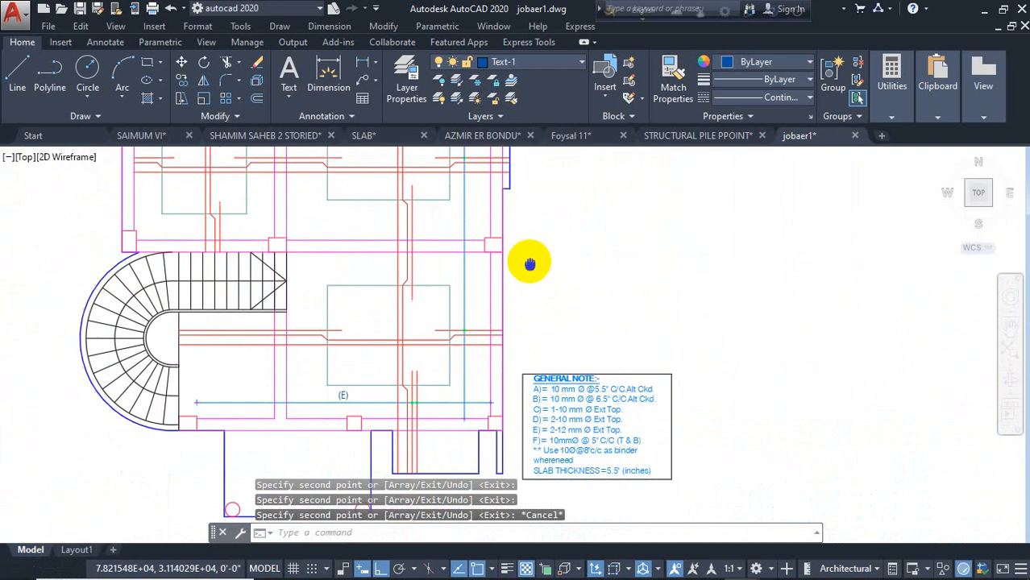
{"action": "scroll", "coordinate": [405, 429], "scroll_direction": "up", "scroll_amount": 2}
{"action": "scroll", "coordinate": [429, 392], "scroll_direction": "up", "scroll_amount": 2}
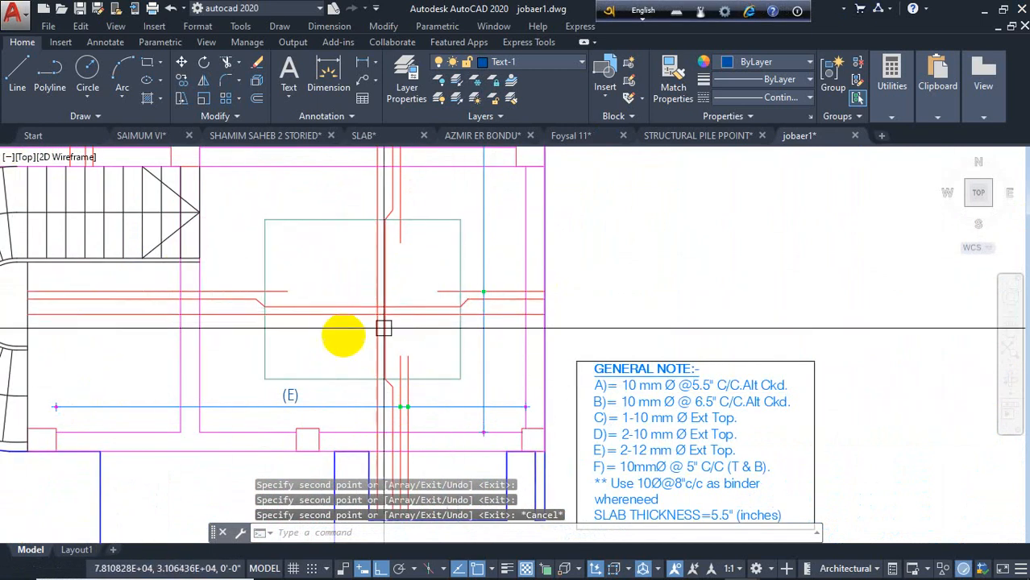
{"action": "scroll", "coordinate": [276, 297], "scroll_direction": "up", "scroll_amount": 4}
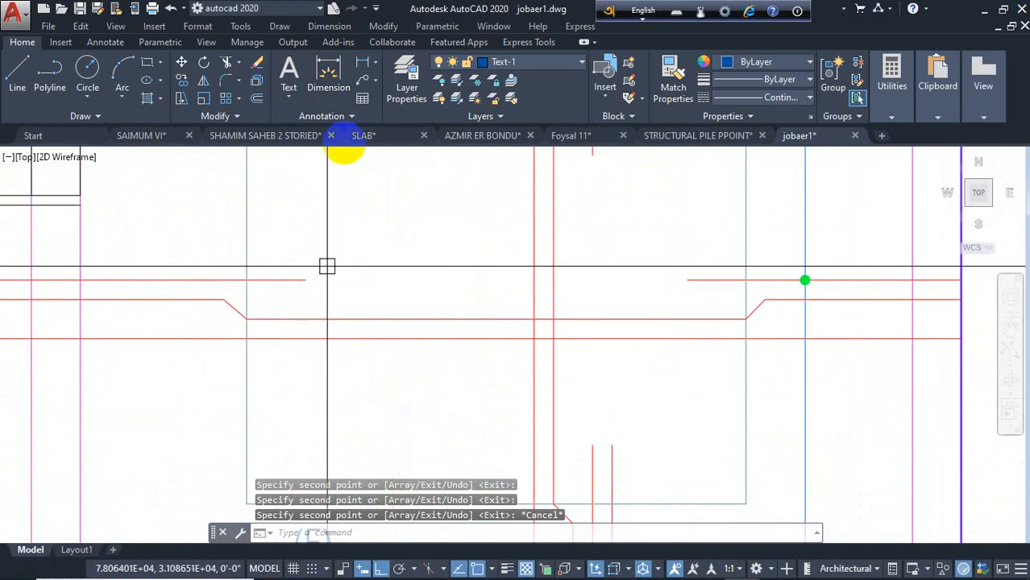
{"action": "left_click", "coordinate": [329, 91]}
{"action": "left_click", "coordinate": [304, 280]}
{"action": "left_click", "coordinate": [245, 279]}
{"action": "left_click", "coordinate": [310, 234]}
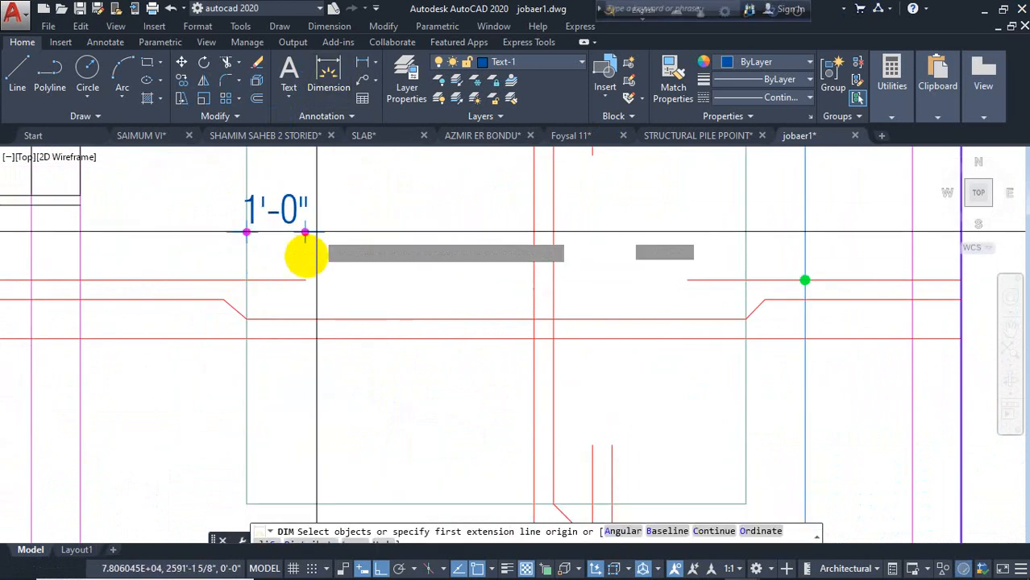
Dimension the inner ends of the north and east extra top bars to the adjacent edges of the south bay's inner rectangle
{"action": "scroll", "coordinate": [306, 256], "scroll_direction": "down", "scroll_amount": 4}
{"action": "left_click", "coordinate": [435, 260]}
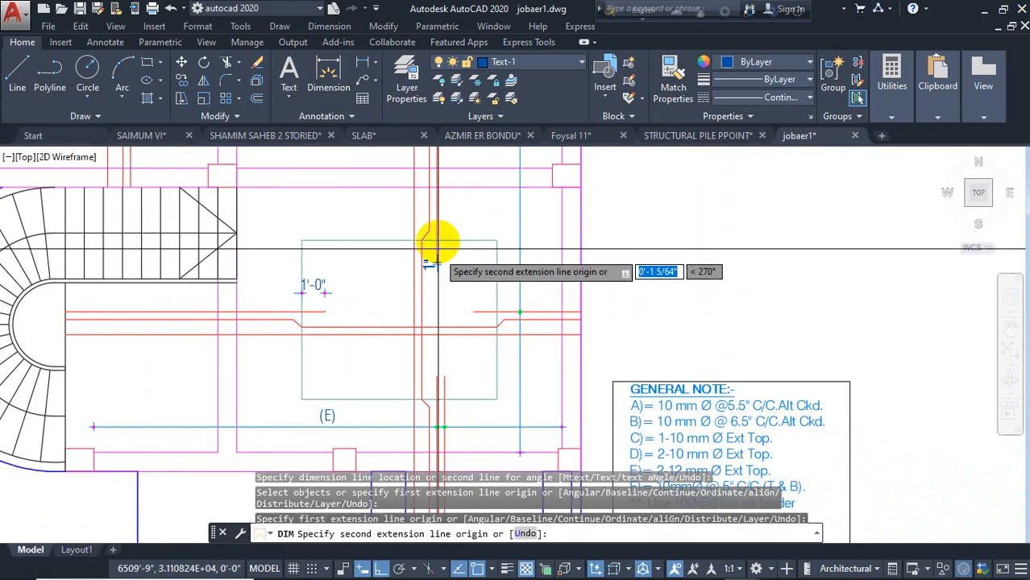
{"action": "left_click", "coordinate": [437, 238]}
{"action": "left_click", "coordinate": [455, 259]}
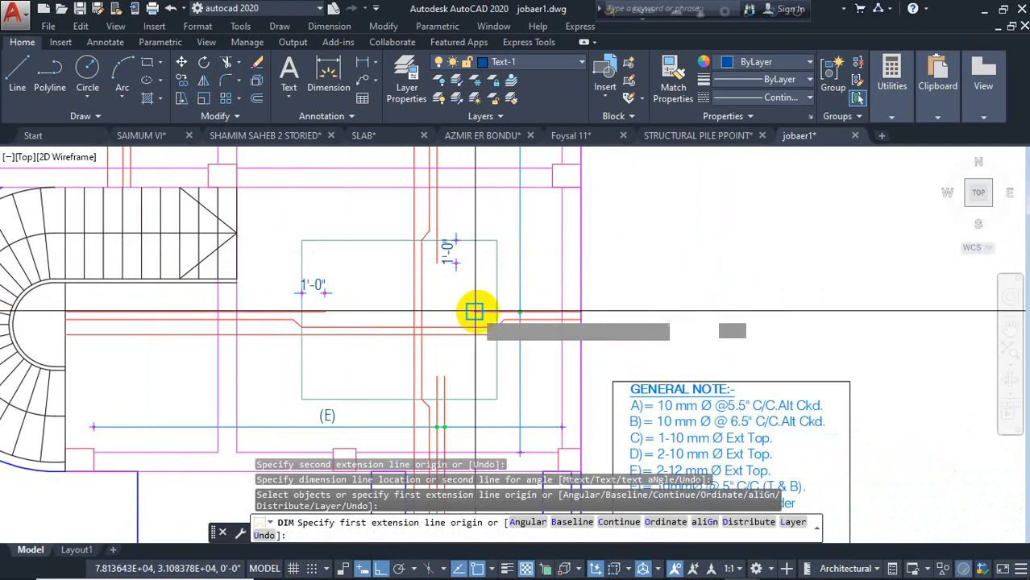
{"action": "left_click", "coordinate": [474, 312]}
{"action": "left_click", "coordinate": [499, 320]}
{"action": "left_click", "coordinate": [486, 294]}
Dimension the south extra top bar's inner end to the inner rectangle's south edge, placed east of the bars, and end dimensioning
{"action": "left_click", "coordinate": [438, 376]}
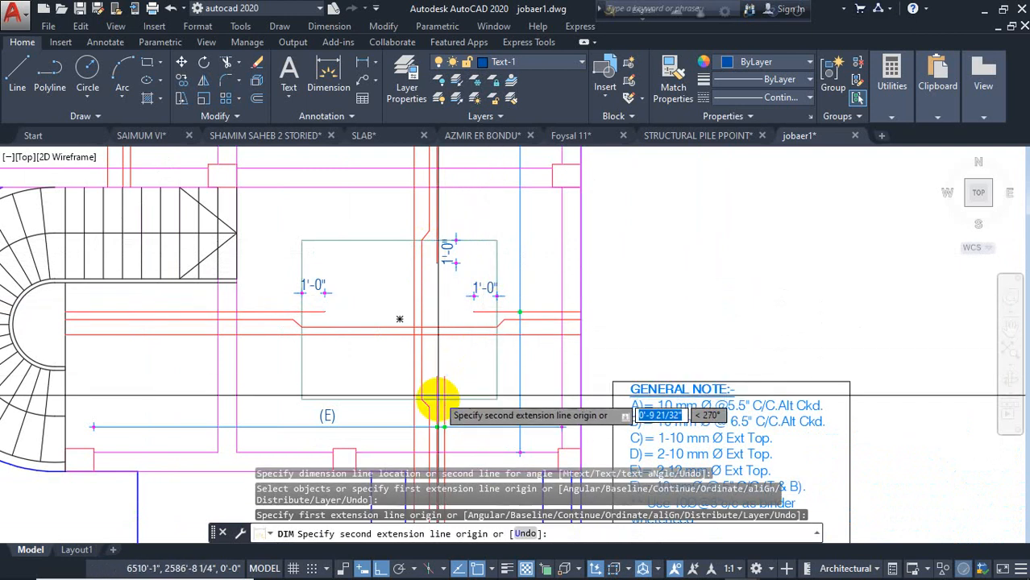
{"action": "left_click", "coordinate": [442, 399]}
{"action": "left_click", "coordinate": [450, 259]}
{"action": "key", "text": "Escape"}
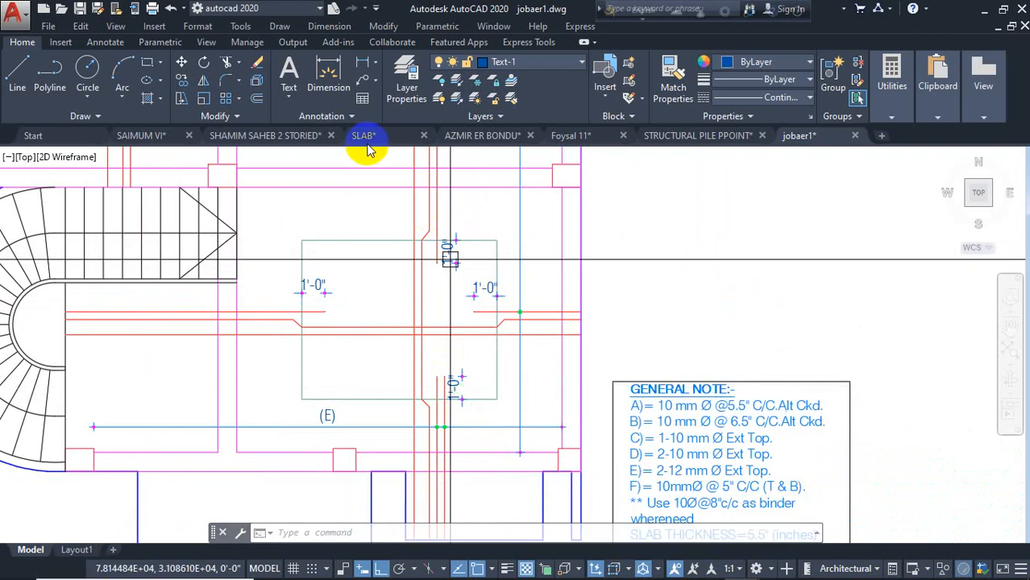
Continue the south bay's west and east extra-bar dimensions outward from the inner rectangle to the adjacent beam edges
{"action": "left_click", "coordinate": [329, 26]}
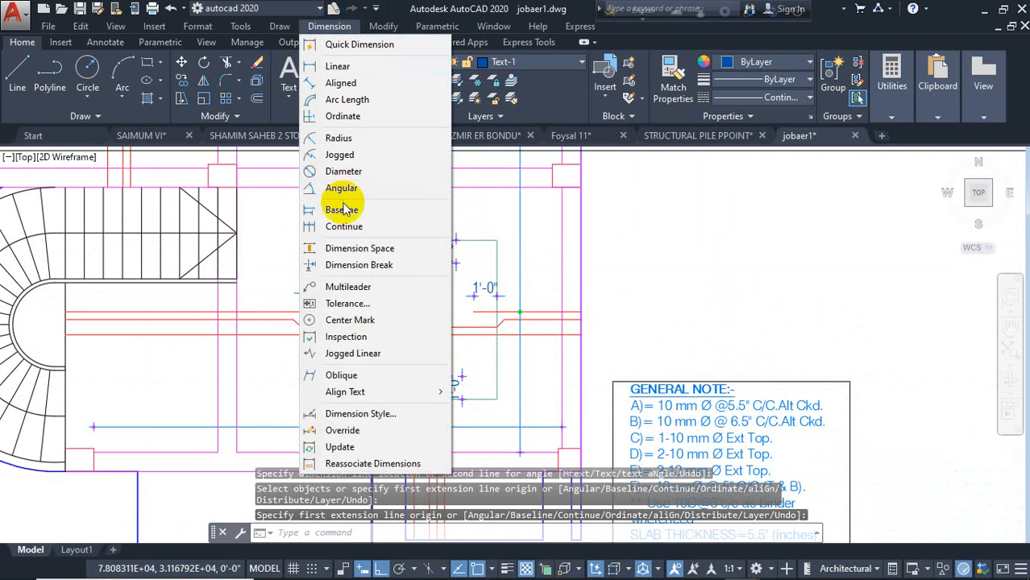
{"action": "left_click", "coordinate": [344, 227]}
{"action": "scroll", "coordinate": [310, 292], "scroll_direction": "up", "scroll_amount": 3}
{"action": "left_click", "coordinate": [280, 265]}
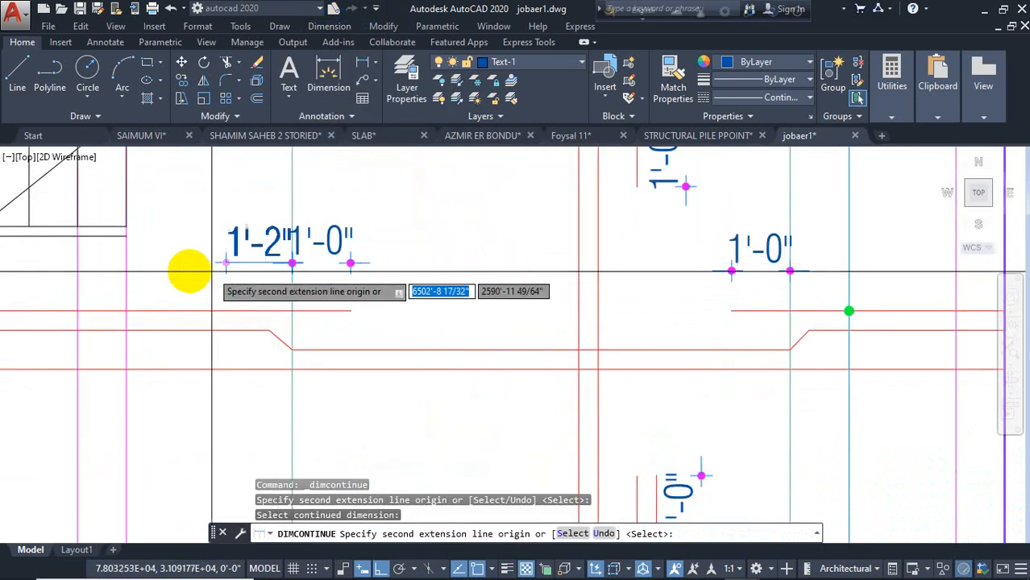
{"action": "scroll", "coordinate": [161, 266], "scroll_direction": "up", "scroll_amount": 2}
{"action": "left_click", "coordinate": [136, 263]}
{"action": "key", "text": "Return"}
{"action": "middle_click_drag", "start_coordinate": [666, 273], "coordinate": [503, 319]}
{"action": "left_click", "coordinate": [656, 305]}
{"action": "left_click", "coordinate": [810, 305]}
{"action": "key", "text": "Return"}
Continue the south bay's north and south extra-bar dimensions out to the adjacent beam edges and end the command
{"action": "scroll", "coordinate": [476, 322], "scroll_direction": "down", "scroll_amount": 4}
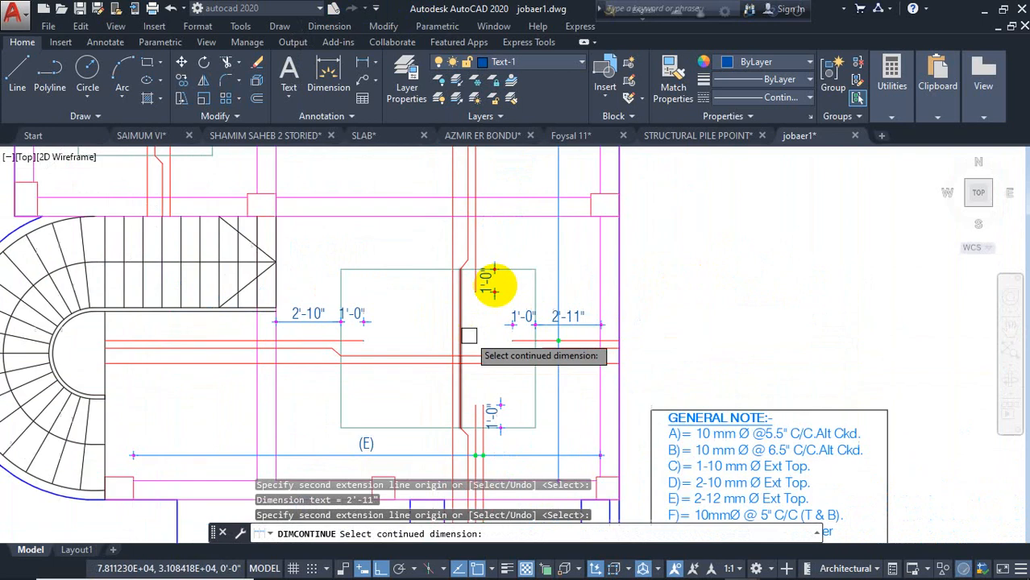
{"action": "scroll", "coordinate": [496, 255], "scroll_direction": "up", "scroll_amount": 2}
{"action": "left_click", "coordinate": [496, 255]}
{"action": "left_click", "coordinate": [490, 196]}
{"action": "key", "text": "Return"}
{"action": "scroll", "coordinate": [510, 337], "scroll_direction": "down", "scroll_amount": 4}
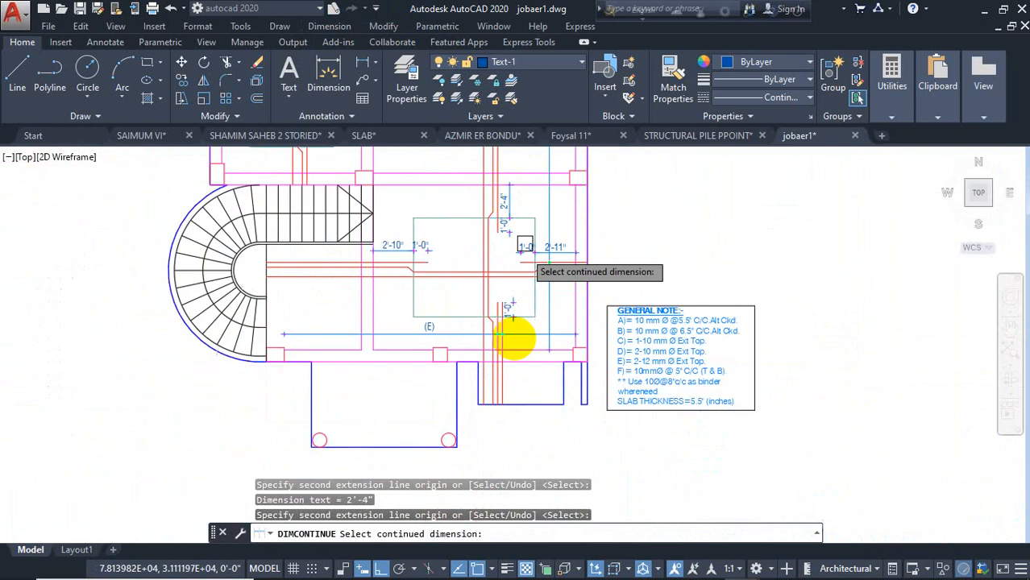
{"action": "scroll", "coordinate": [513, 313], "scroll_direction": "up", "scroll_amount": 3}
{"action": "left_click", "coordinate": [506, 290]}
{"action": "left_click", "coordinate": [501, 362]}
{"action": "key", "text": "Return"}
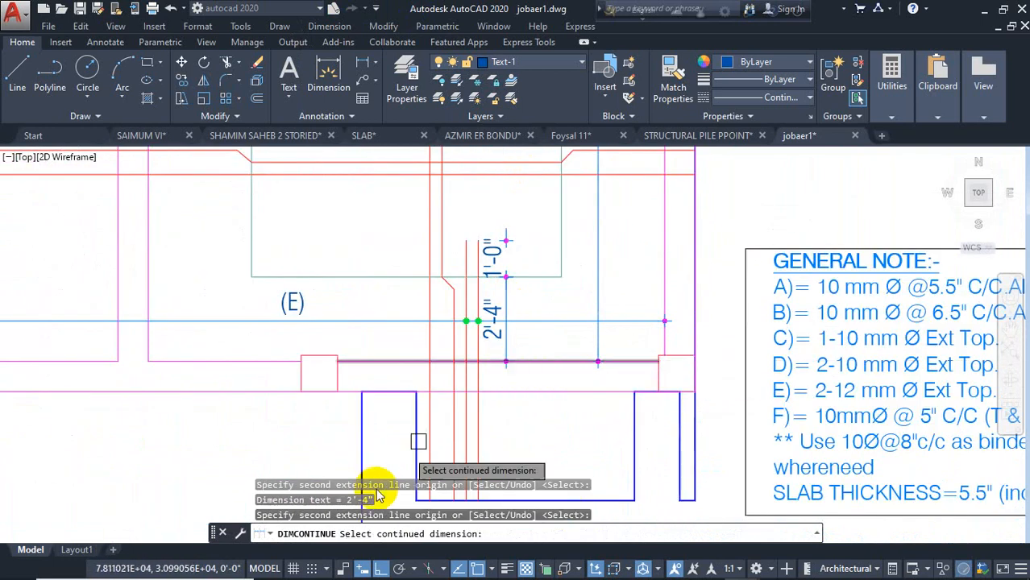
{"action": "scroll", "coordinate": [416, 437], "scroll_direction": "down", "scroll_amount": 4}
{"action": "key", "text": "Escape"}
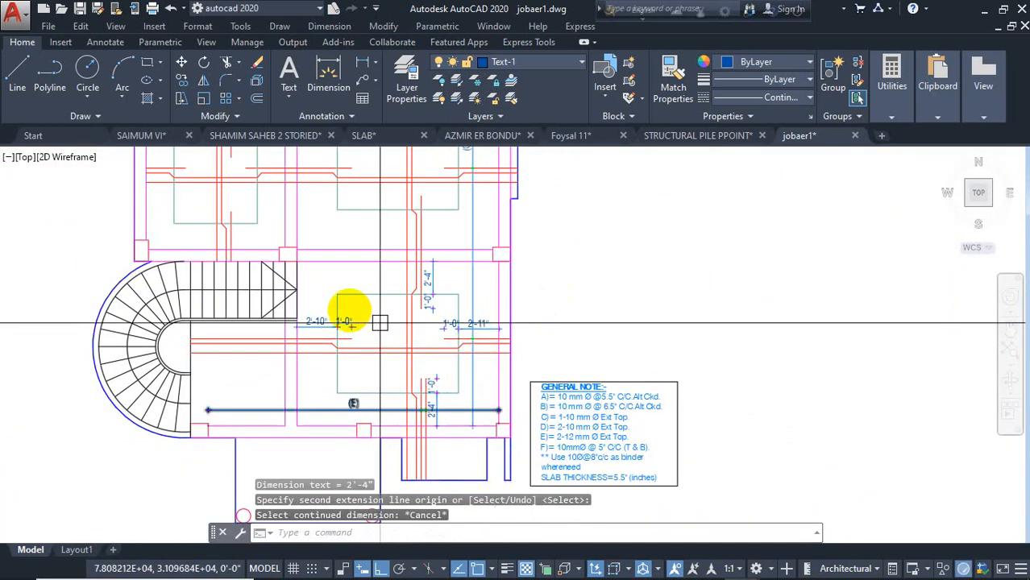
{"action": "middle_click_drag", "start_coordinate": [348, 400], "coordinate": [376, 526]}
{"action": "scroll", "coordinate": [449, 353], "scroll_direction": "down", "scroll_amount": 4}
{"action": "scroll", "coordinate": [509, 453], "scroll_direction": "up", "scroll_amount": 2}
{"action": "scroll", "coordinate": [508, 454], "scroll_direction": "up", "scroll_amount": 4}
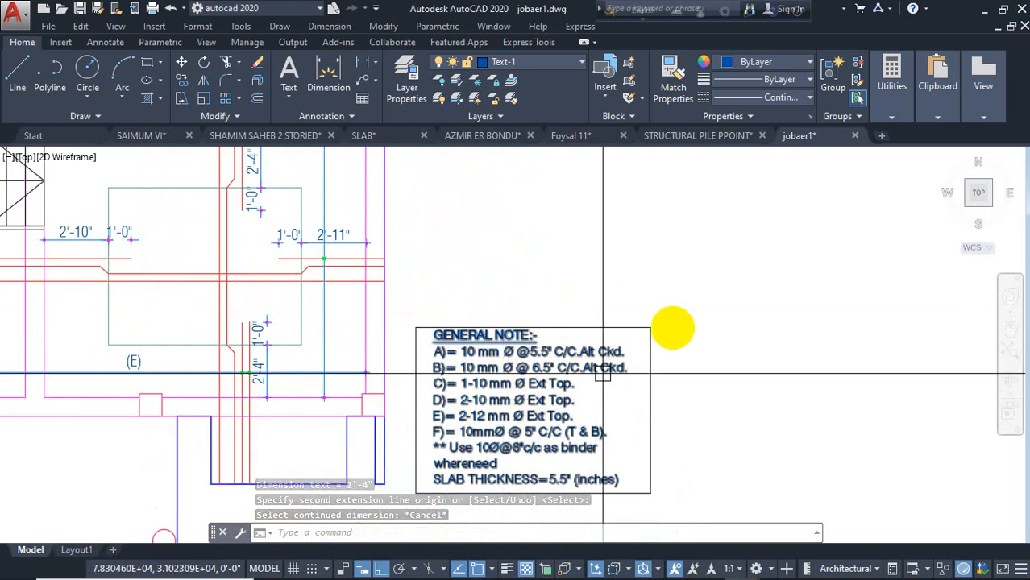
{"action": "scroll", "coordinate": [793, 233], "scroll_direction": "down", "scroll_amount": 3}
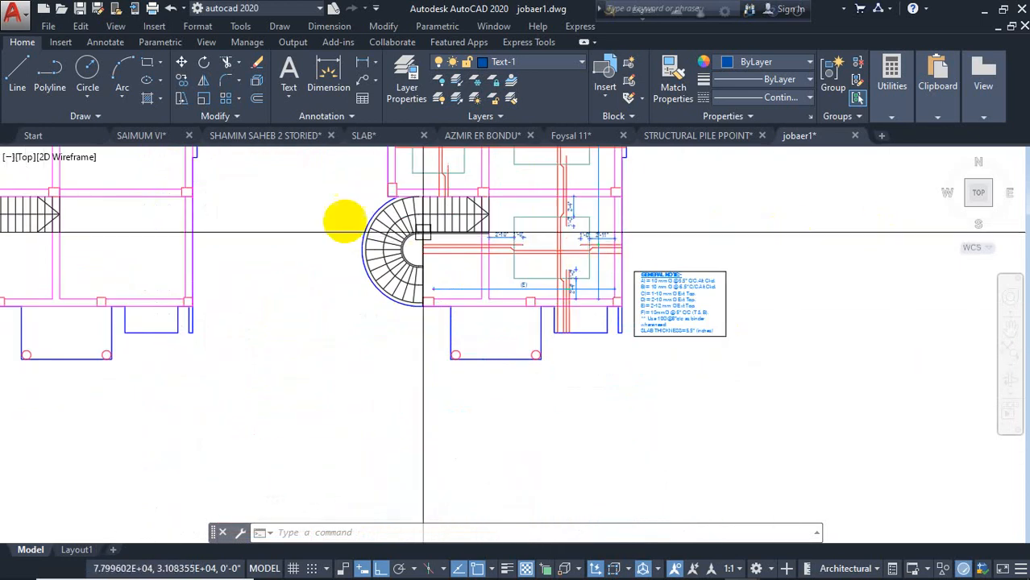
Add a vertical dimension from the north beam's inner edge to the south beam's inner edge, placed west of the main vertical bars
{"action": "left_click", "coordinate": [343, 87]}
{"action": "mouse_move", "coordinate": [534, 315]}
{"action": "middle_mouse_down"}
{"action": "mouse_move", "coordinate": [490, 350]}
{"action": "mouse_move", "coordinate": [484, 466]}
{"action": "middle_mouse_up"}
{"action": "scroll", "coordinate": [489, 216], "scroll_direction": "up", "scroll_amount": 5}
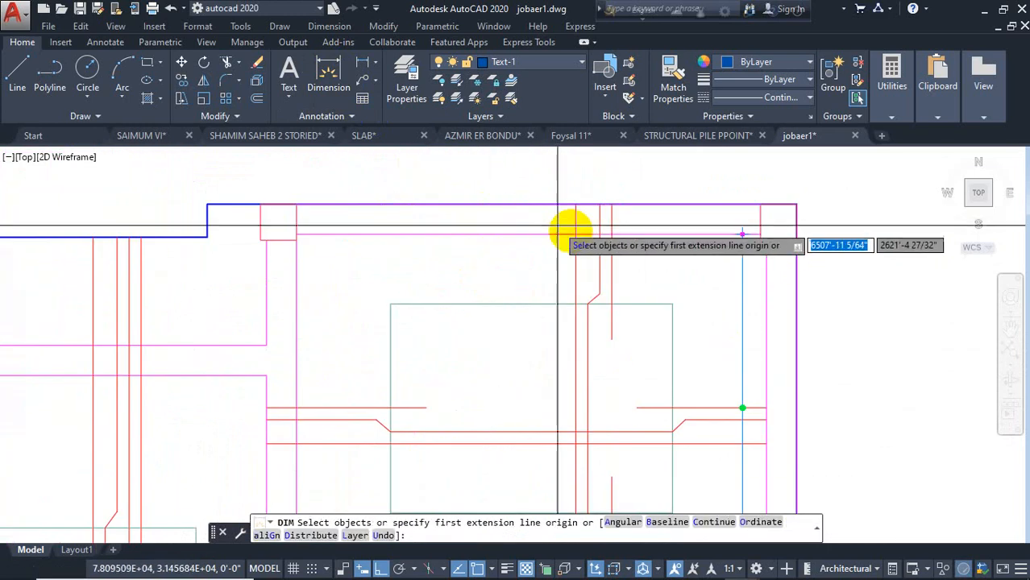
{"action": "left_click", "coordinate": [575, 234]}
{"action": "scroll", "coordinate": [532, 258], "scroll_direction": "down", "scroll_amount": 4}
{"action": "scroll", "coordinate": [484, 371], "scroll_direction": "up", "scroll_amount": 3}
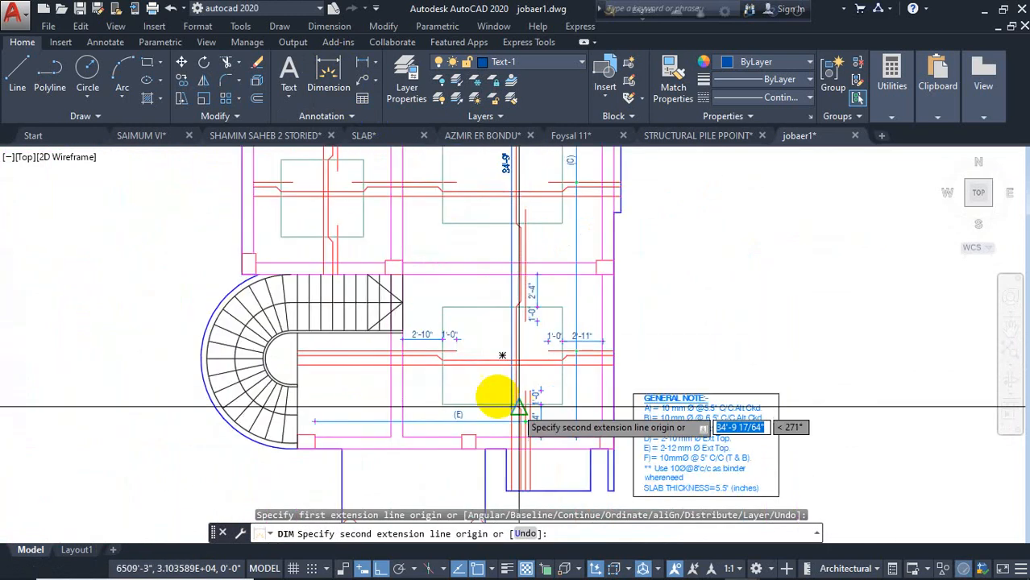
{"action": "scroll", "coordinate": [510, 427], "scroll_direction": "up", "scroll_amount": 4}
{"action": "left_click", "coordinate": [516, 435]}
{"action": "scroll", "coordinate": [515, 435], "scroll_direction": "down", "scroll_amount": 2}
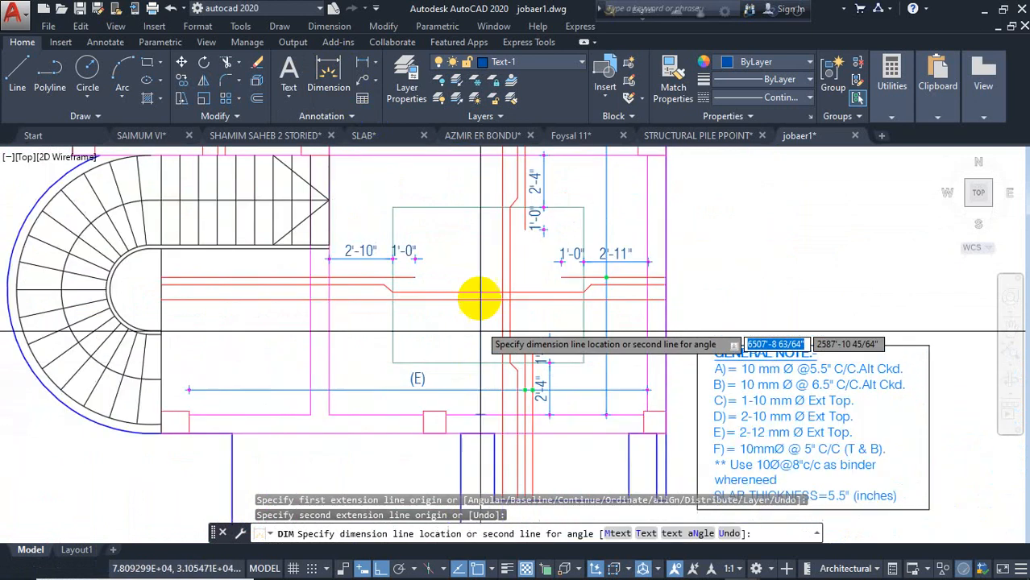
{"action": "left_click", "coordinate": [472, 233]}
{"action": "middle_click_drag", "start_coordinate": [469, 162], "coordinate": [471, 372]}
{"action": "key", "text": "Return"}
{"action": "middle_click_drag", "start_coordinate": [458, 256], "coordinate": [451, 310]}
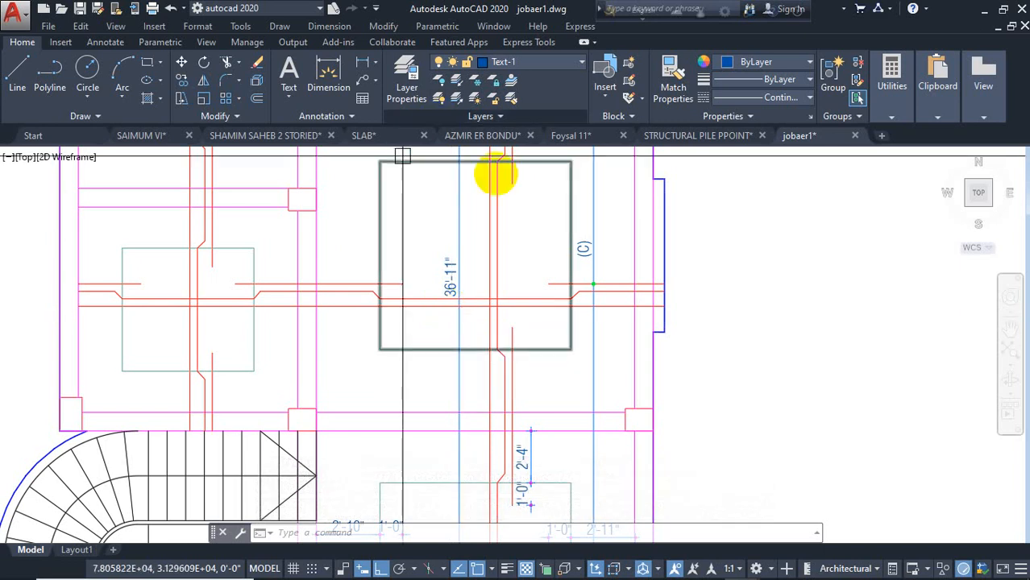
Replace the new full-height vertical dimension's text with the copied (E) label
{"action": "scroll", "coordinate": [475, 286], "scroll_direction": "up", "scroll_amount": 5}
{"action": "double_click", "coordinate": [489, 288]}
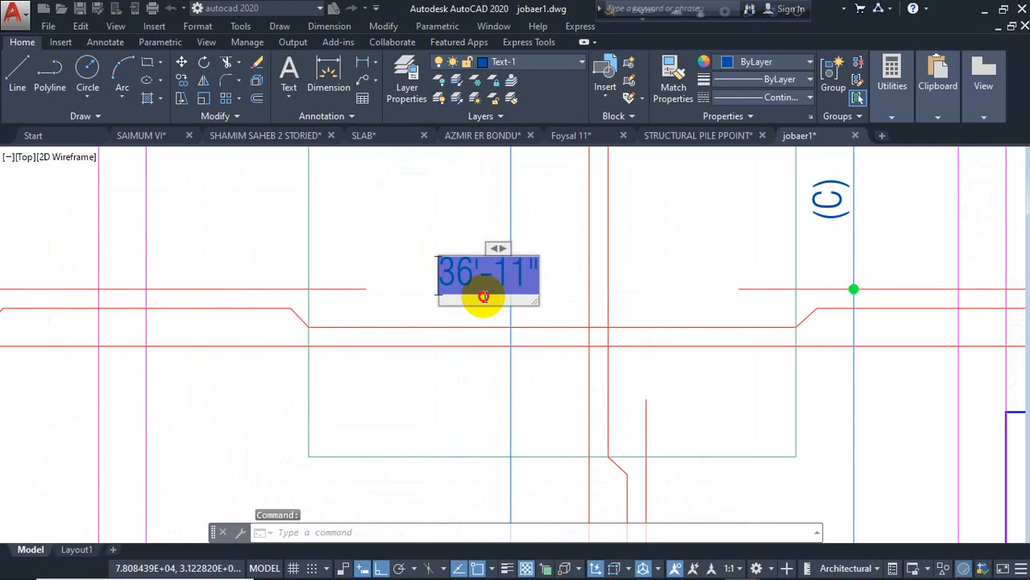
{"action": "right_click", "coordinate": [502, 278]}
{"action": "left_click", "coordinate": [523, 293]}
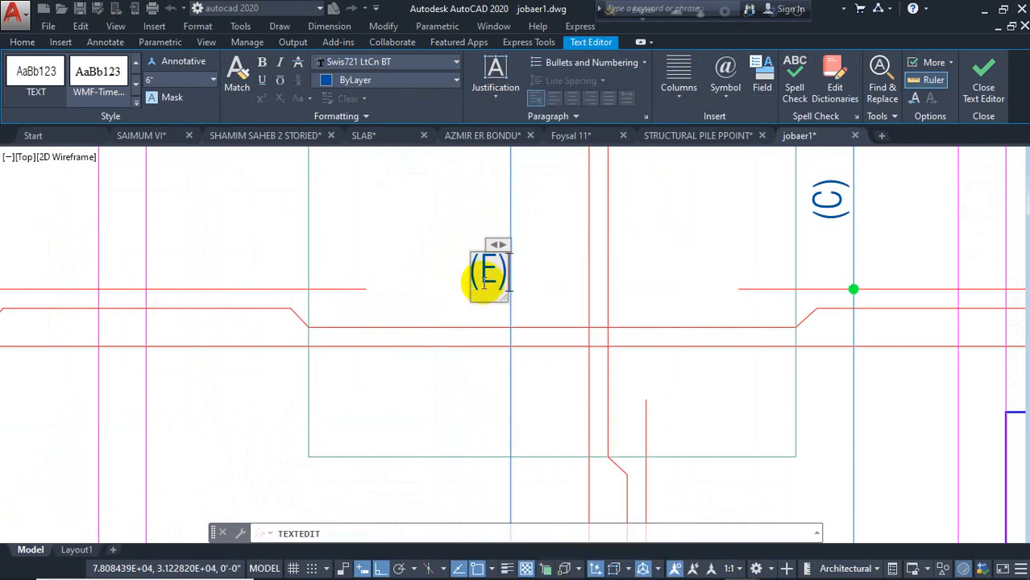
Change the pasted label on the full-height vertical dimension to (B) and finish text editing
{"action": "scroll", "coordinate": [448, 278], "scroll_direction": "down", "scroll_amount": 6}
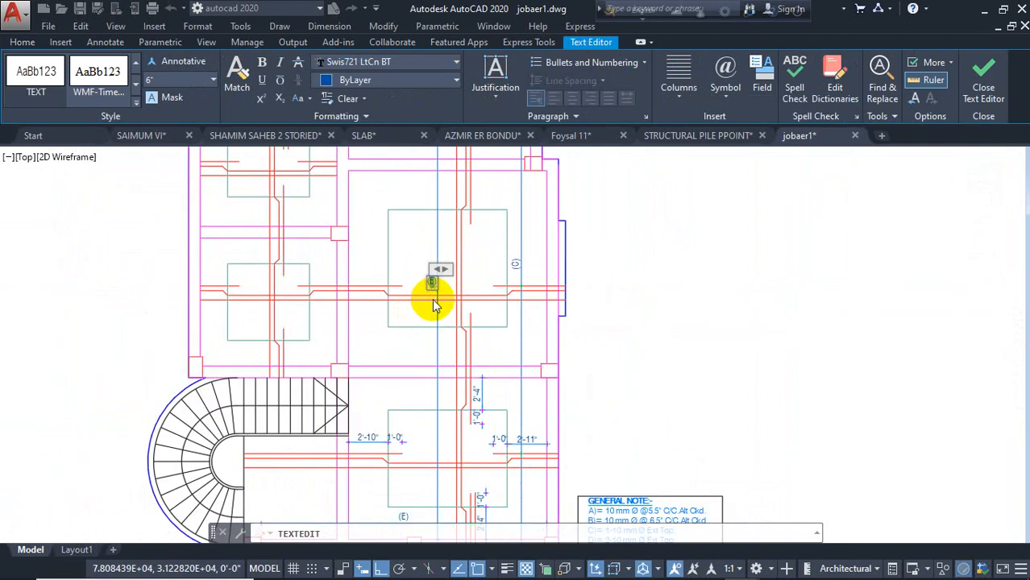
{"action": "mouse_move", "coordinate": [416, 411]}
{"action": "middle_mouse_down"}
{"action": "mouse_move", "coordinate": [395, 305]}
{"action": "mouse_move", "coordinate": [411, 318]}
{"action": "mouse_move", "coordinate": [386, 573]}
{"action": "middle_mouse_up"}
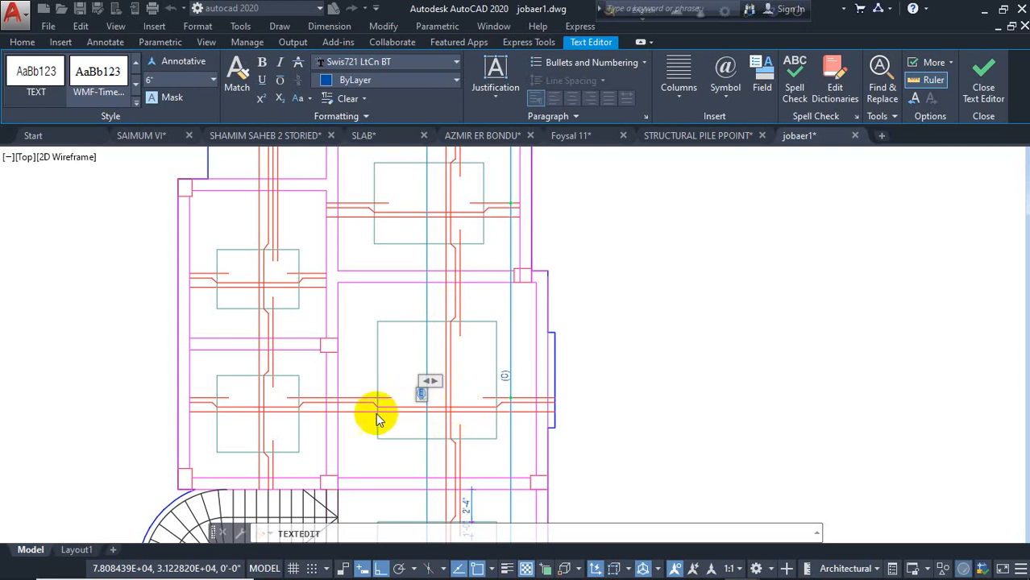
{"action": "mouse_move", "coordinate": [464, 227]}
{"action": "middle_mouse_down"}
{"action": "mouse_move", "coordinate": [374, 326]}
{"action": "mouse_move", "coordinate": [408, 236]}
{"action": "middle_mouse_up"}
{"action": "middle_click_drag", "start_coordinate": [397, 411], "coordinate": [391, 355]}
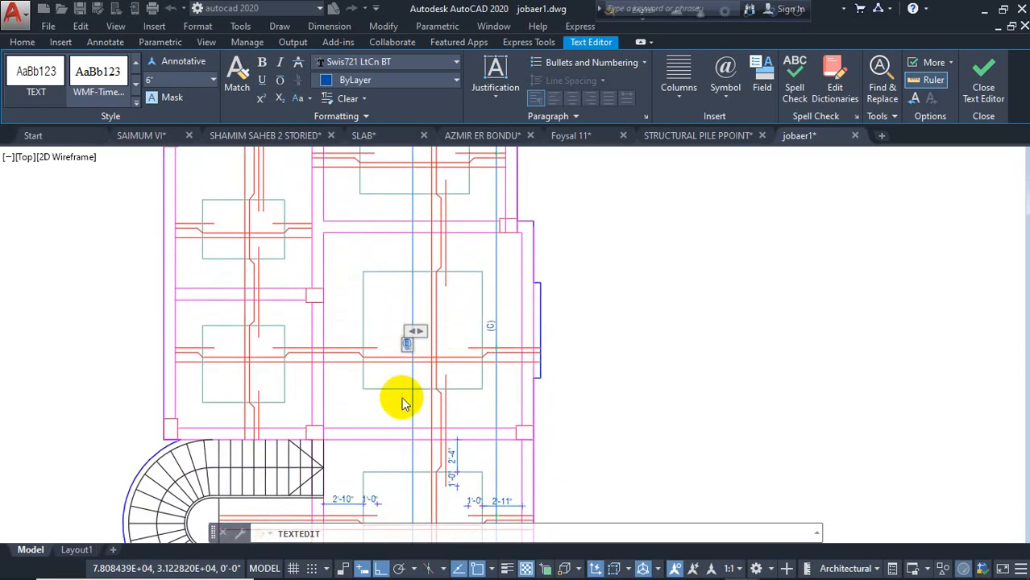
{"action": "middle_click_drag", "start_coordinate": [415, 435], "coordinate": [411, 389]}
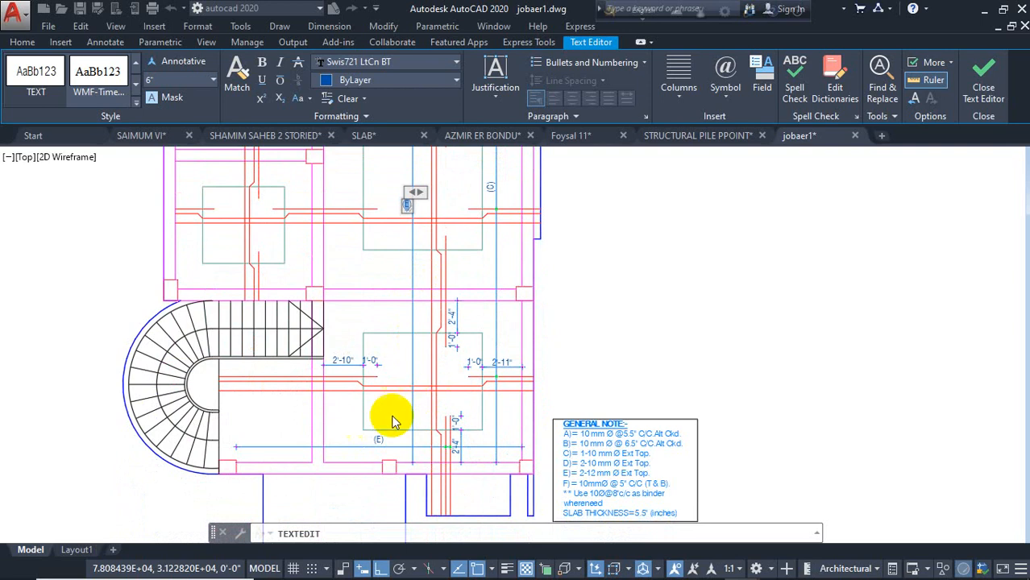
{"action": "mouse_move", "coordinate": [449, 395]}
{"action": "middle_mouse_down"}
{"action": "mouse_move", "coordinate": [420, 404]}
{"action": "mouse_move", "coordinate": [403, 439]}
{"action": "middle_mouse_up"}
{"action": "scroll", "coordinate": [416, 267], "scroll_direction": "up", "scroll_amount": 4}
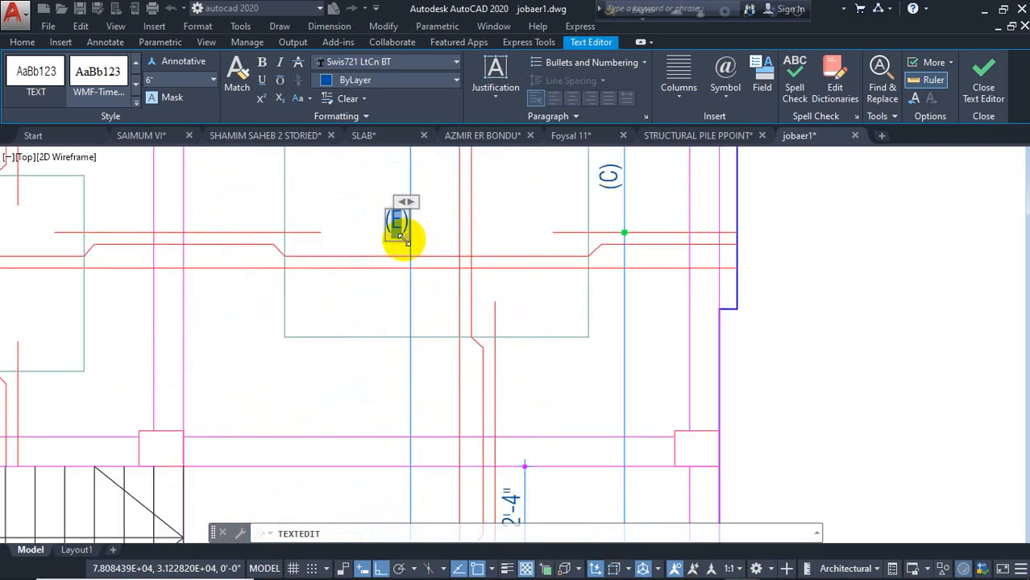
{"action": "left_click", "coordinate": [373, 295]}
{"action": "scroll", "coordinate": [373, 314], "scroll_direction": "down", "scroll_amount": 4}
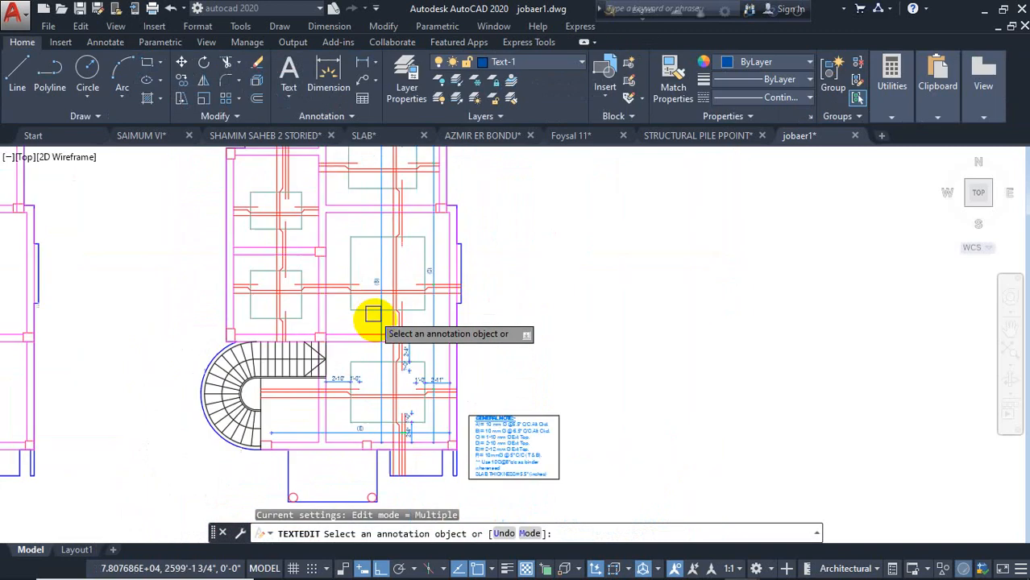
{"action": "middle_click_drag", "start_coordinate": [518, 341], "coordinate": [521, 321]}
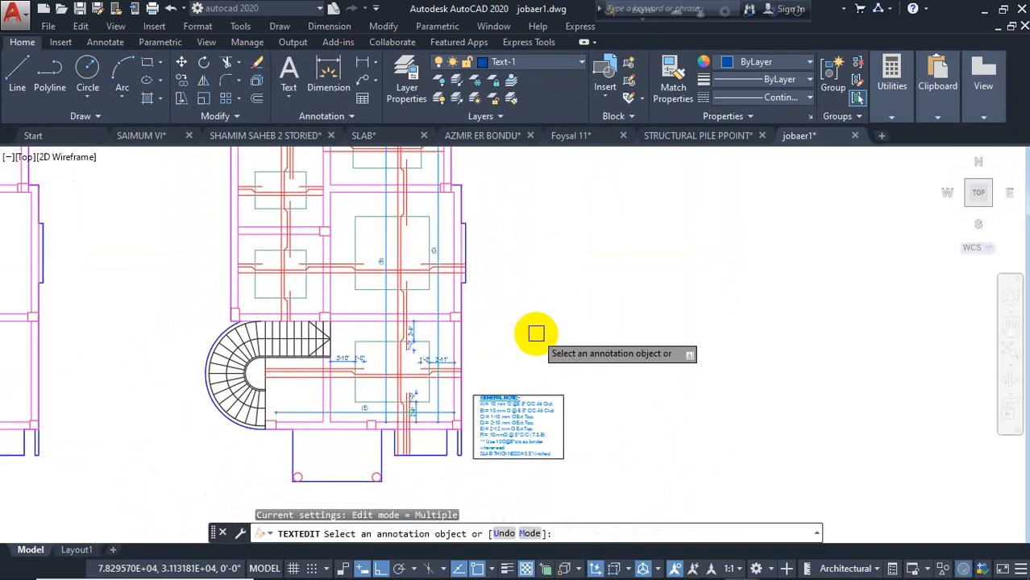
{"action": "middle_click_drag", "start_coordinate": [536, 332], "coordinate": [544, 394]}
{"action": "key", "text": "Escape"}
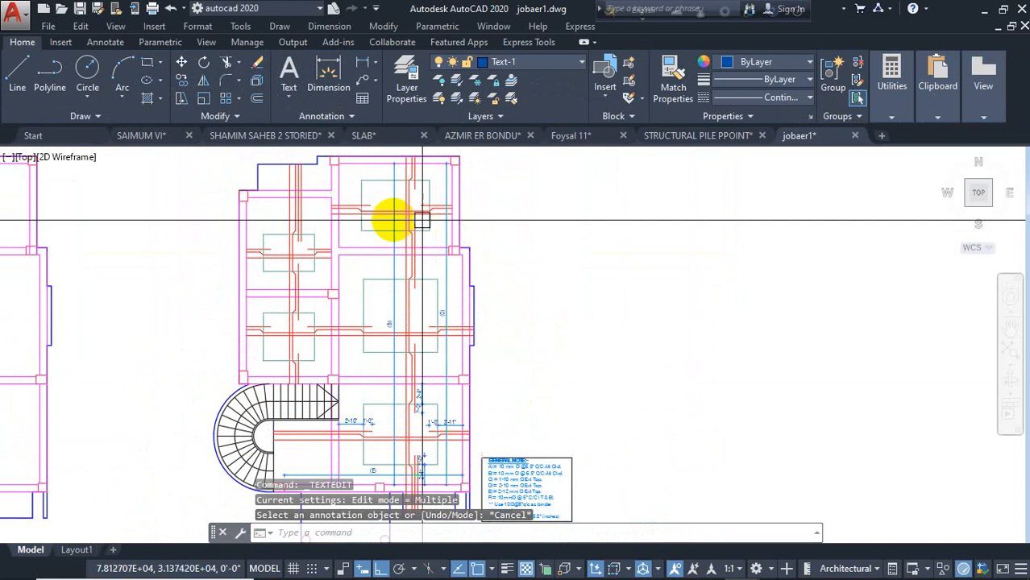
Add a horizontal dimension across the middle bays from the west beam's inner edge to the east beam, placed north of the extra top bars
{"action": "left_click", "coordinate": [345, 107]}
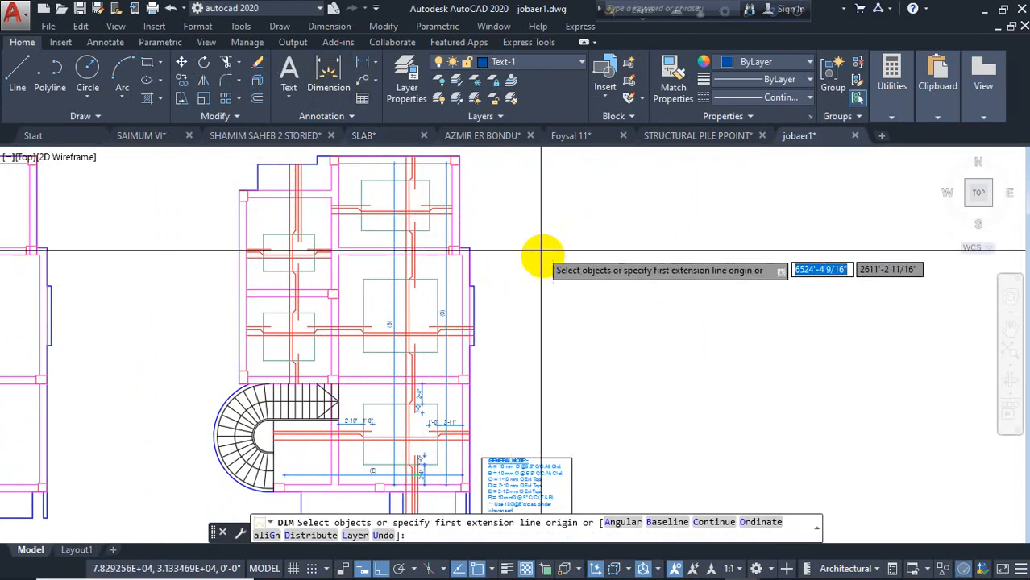
{"action": "scroll", "coordinate": [327, 328], "scroll_direction": "up", "scroll_amount": 2}
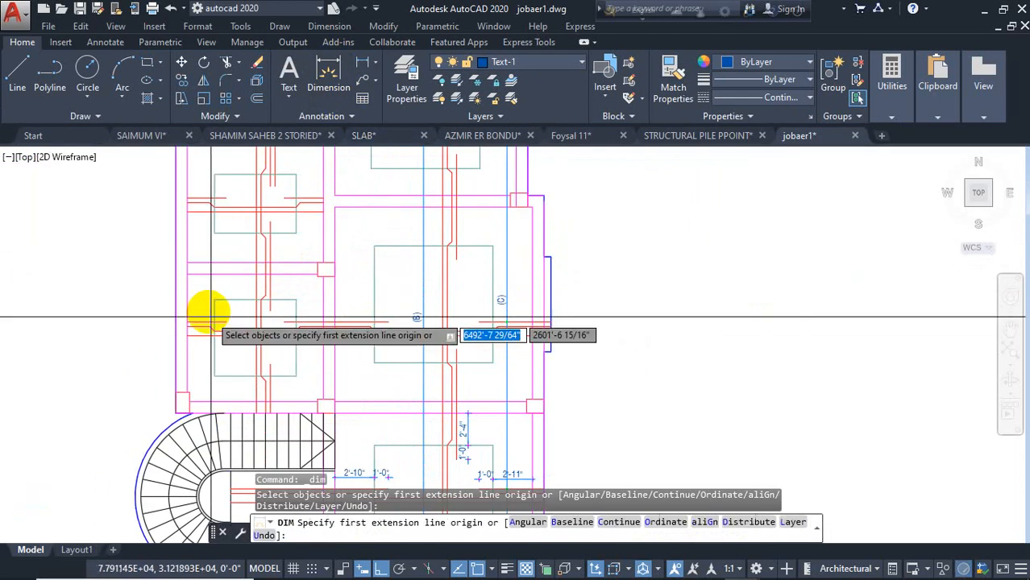
{"action": "left_click", "coordinate": [187, 322]}
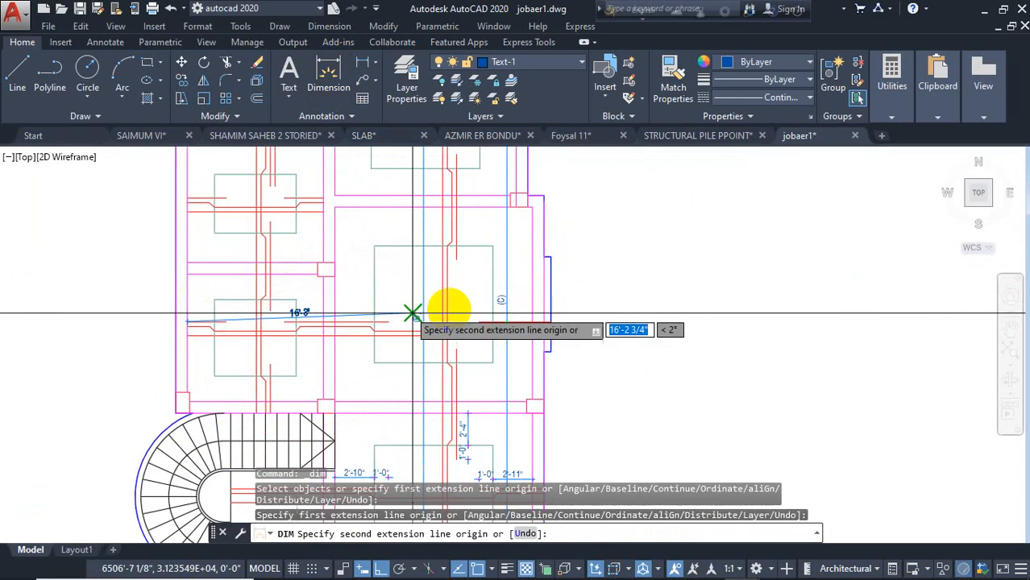
{"action": "left_click", "coordinate": [534, 322]}
{"action": "left_click", "coordinate": [431, 300]}
{"action": "scroll", "coordinate": [361, 291], "scroll_direction": "up", "scroll_amount": 6}
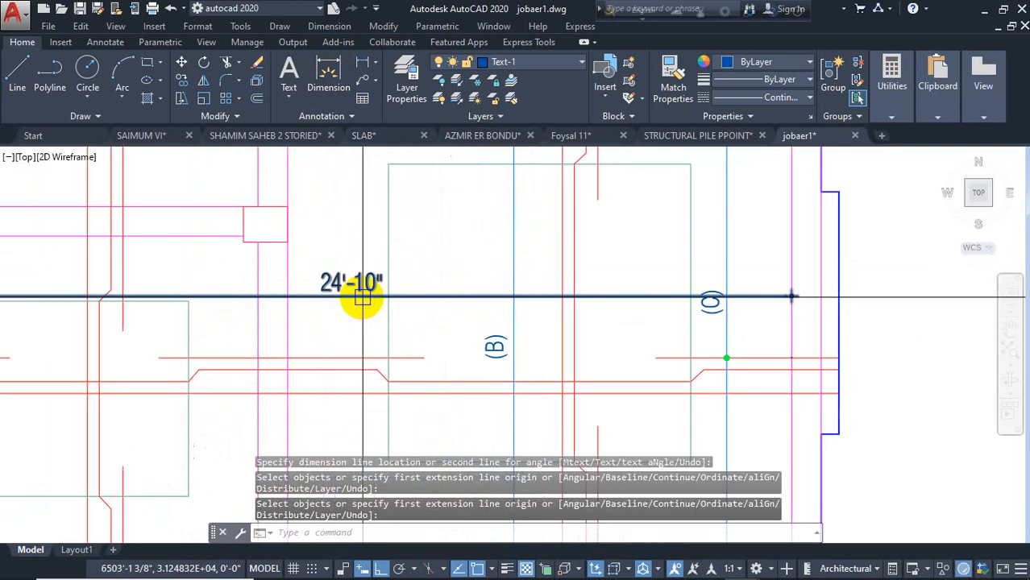
{"action": "key", "text": "Escape"}
Replace the new horizontal dimension's text by pasting the copied label and changing its letter to read (B)
{"action": "double_click", "coordinate": [335, 282]}
{"action": "right_click", "coordinate": [337, 280]}
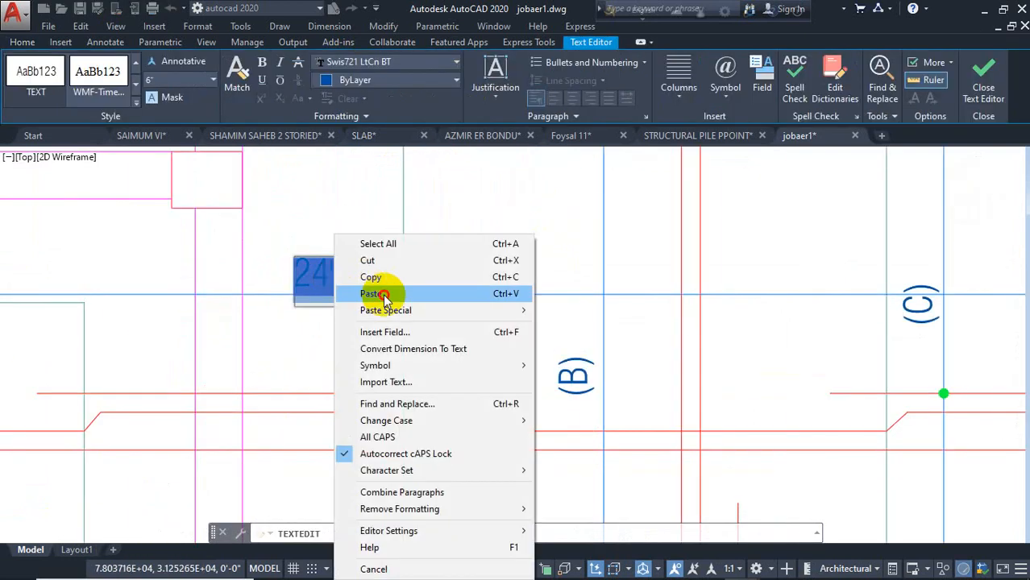
{"action": "left_click", "coordinate": [378, 292]}
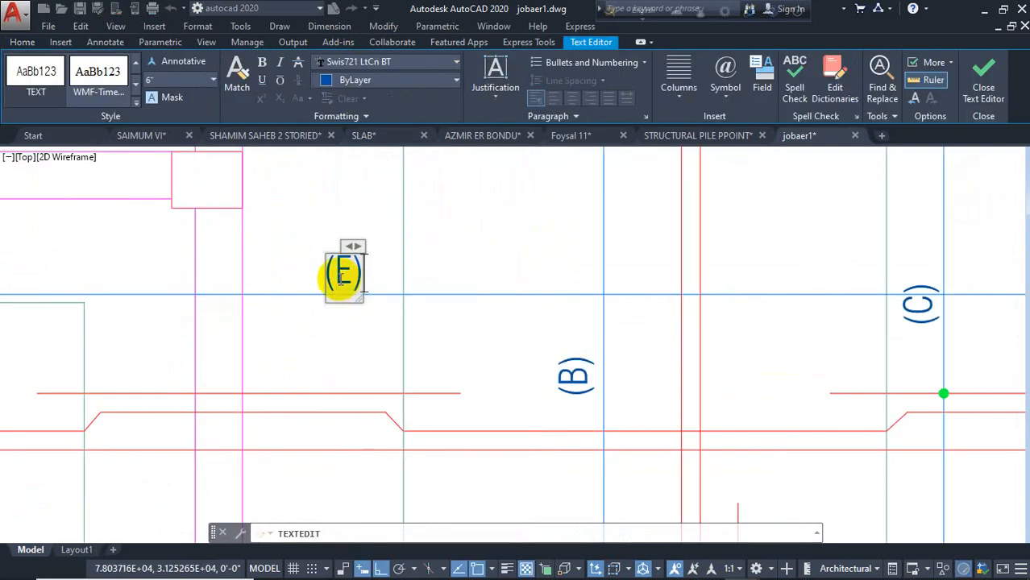
{"action": "left_click", "coordinate": [390, 330]}
{"action": "key", "text": "Escape"}
Copy the south bay's green donut on the (C) line to where the vertical (B) line crosses the bay's straight and cranked horizontal bars
{"action": "scroll", "coordinate": [425, 302], "scroll_direction": "down", "scroll_amount": 5}
{"action": "scroll", "coordinate": [562, 419], "scroll_direction": "down", "scroll_amount": 2}
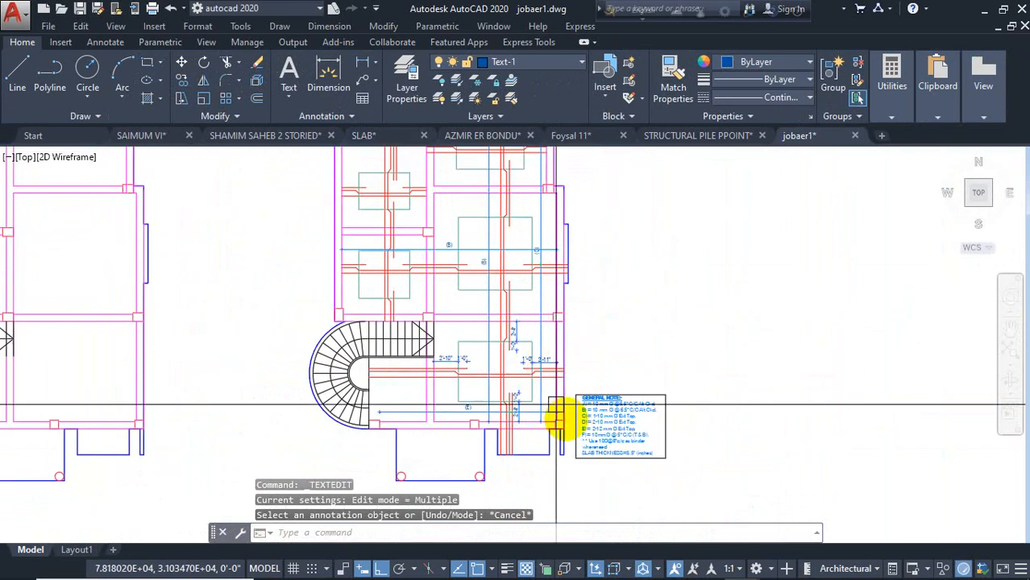
{"action": "scroll", "coordinate": [517, 396], "scroll_direction": "up", "scroll_amount": 6}
{"action": "scroll", "coordinate": [617, 280], "scroll_direction": "up", "scroll_amount": 5}
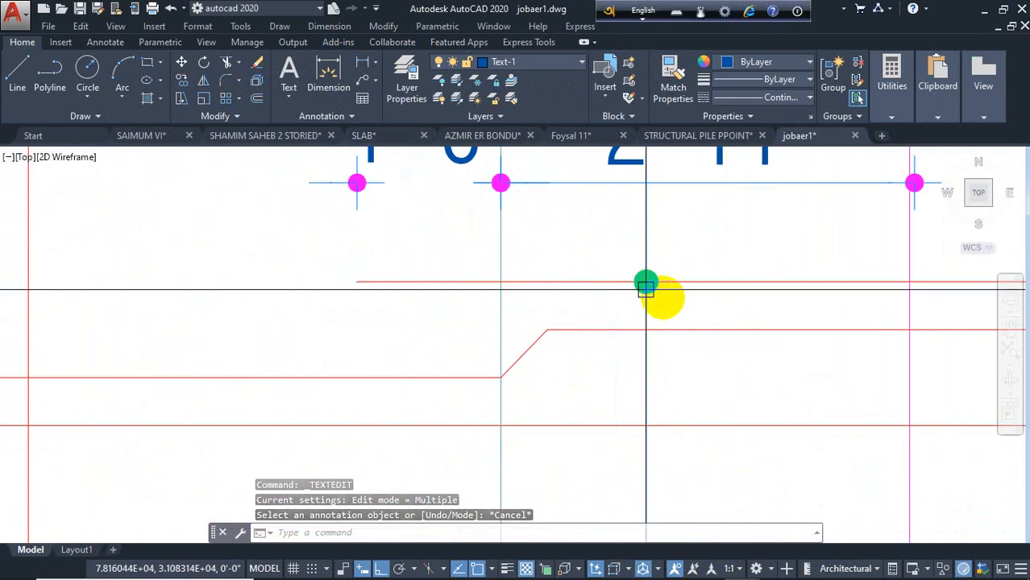
{"action": "type", "text": "o"}
{"action": "key", "text": "Return"}
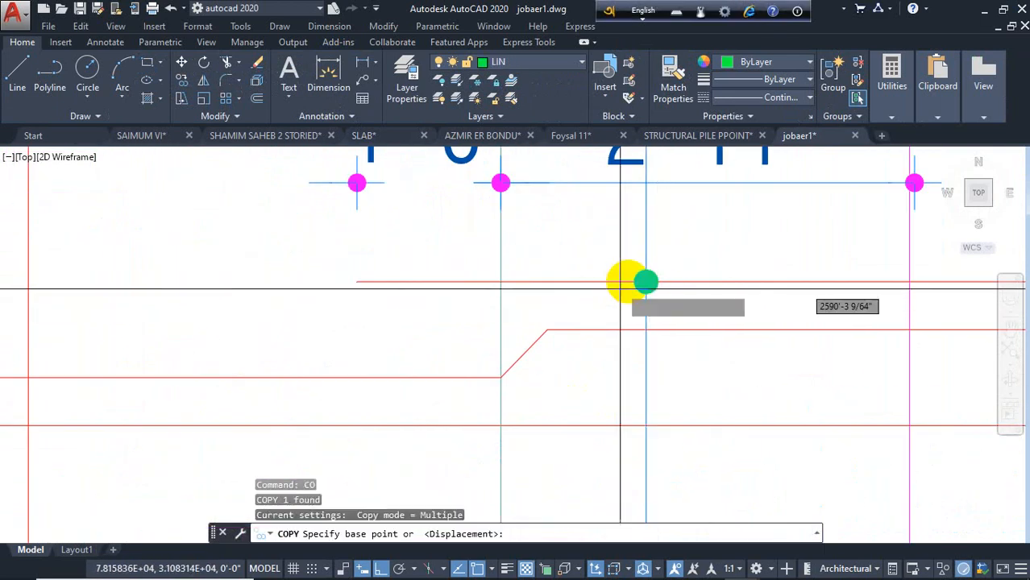
{"action": "left_click", "coordinate": [645, 281]}
{"action": "scroll", "coordinate": [434, 399], "scroll_direction": "down", "scroll_amount": 3}
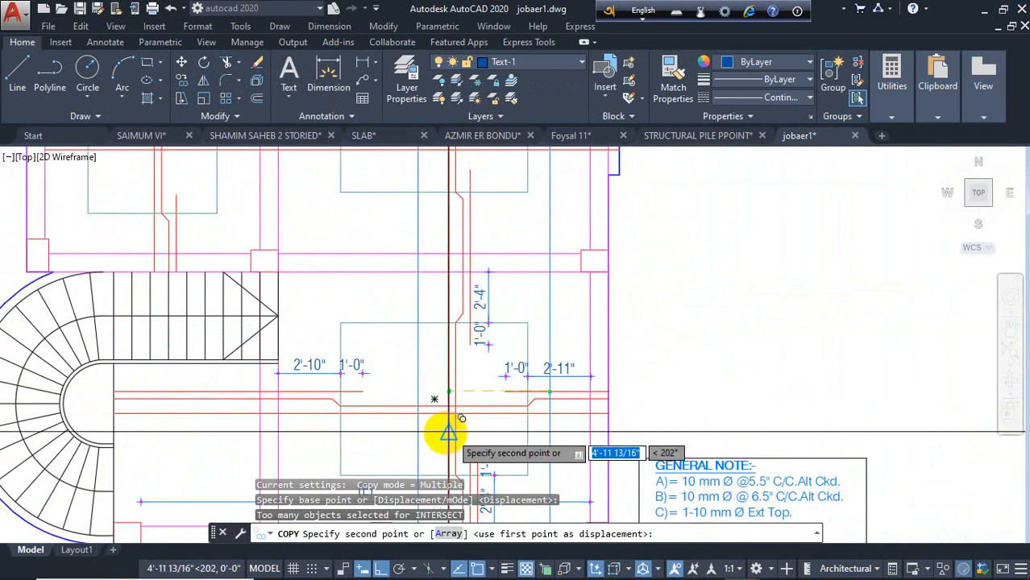
{"action": "scroll", "coordinate": [451, 338], "scroll_direction": "down", "scroll_amount": 2}
{"action": "scroll", "coordinate": [420, 278], "scroll_direction": "up", "scroll_amount": 6}
{"action": "left_click", "coordinate": [422, 270]}
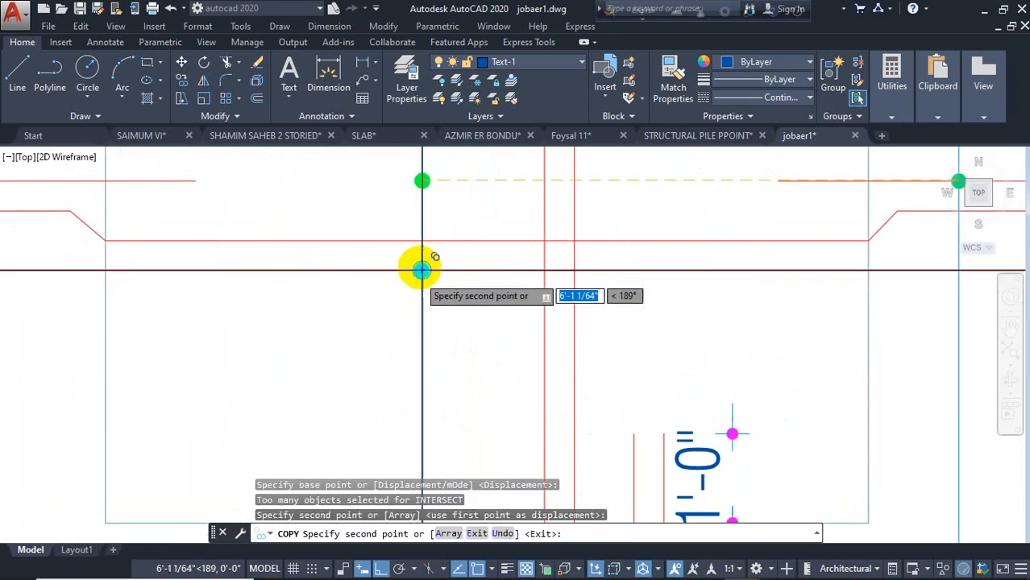
{"action": "left_click", "coordinate": [421, 247]}
Place further donut copies where the vertical (B) line crosses the middle bay's straight and cranked horizontal bars
{"action": "scroll", "coordinate": [411, 435], "scroll_direction": "down", "scroll_amount": 3}
{"action": "scroll", "coordinate": [410, 396], "scroll_direction": "up", "scroll_amount": 4}
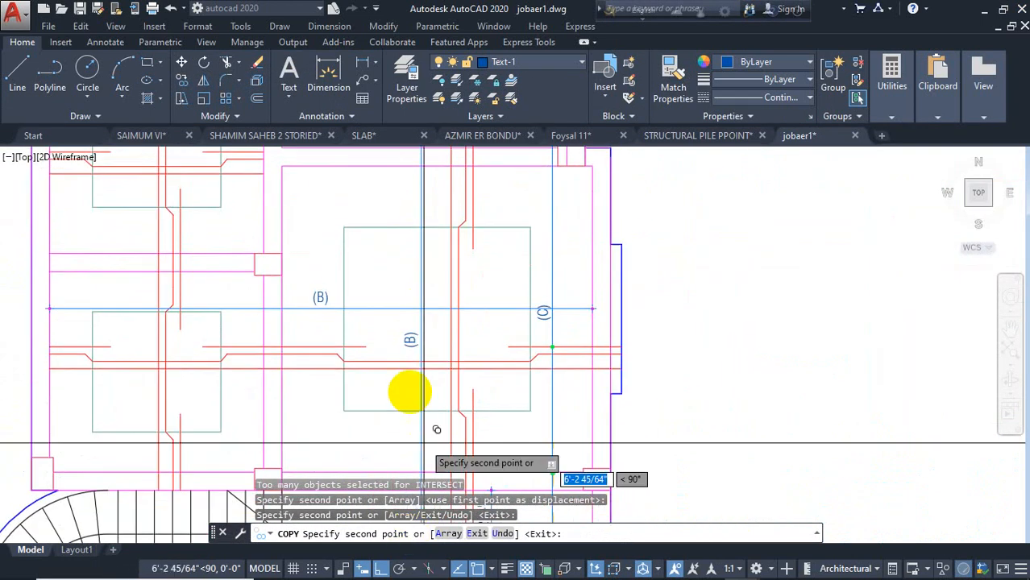
{"action": "left_click", "coordinate": [435, 356]}
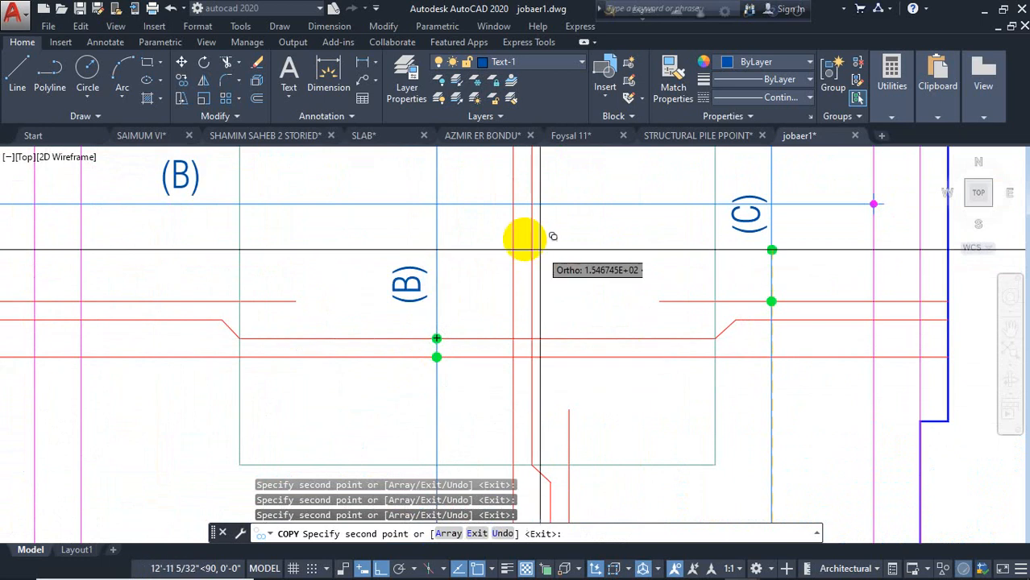
Place donut copies near where the horizontal (B) line crosses the west middle bay's straight and cranked vertical bars
{"action": "scroll", "coordinate": [436, 241], "scroll_direction": "down", "scroll_amount": 3}
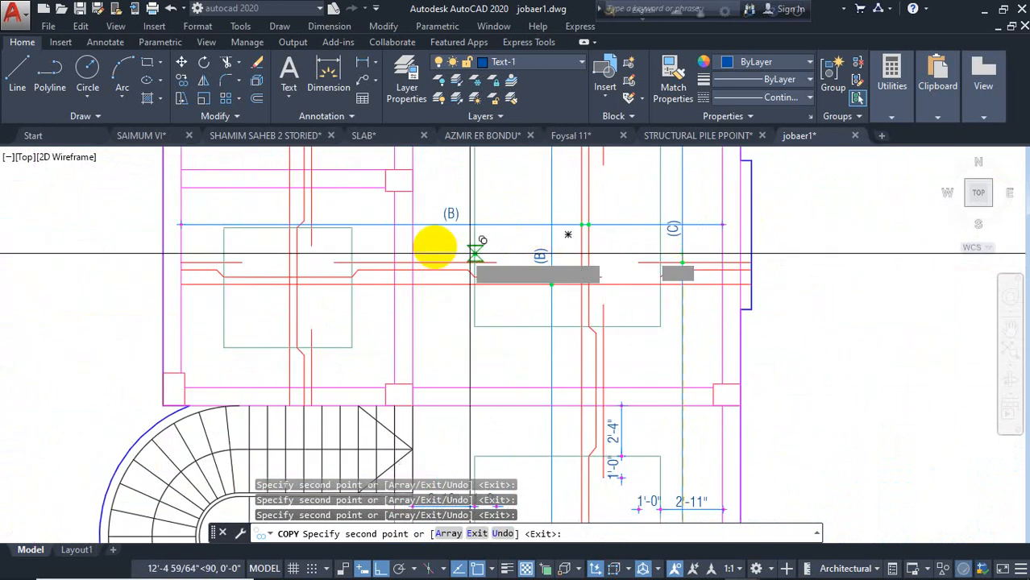
{"action": "scroll", "coordinate": [299, 211], "scroll_direction": "up", "scroll_amount": 3}
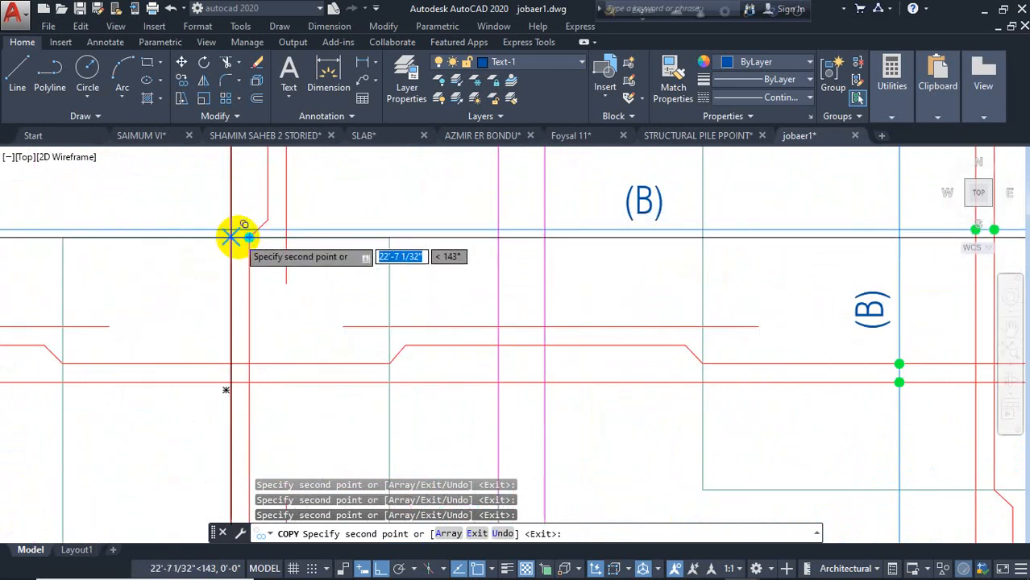
{"action": "left_click", "coordinate": [232, 236]}
{"action": "scroll", "coordinate": [242, 326], "scroll_direction": "down", "scroll_amount": 2}
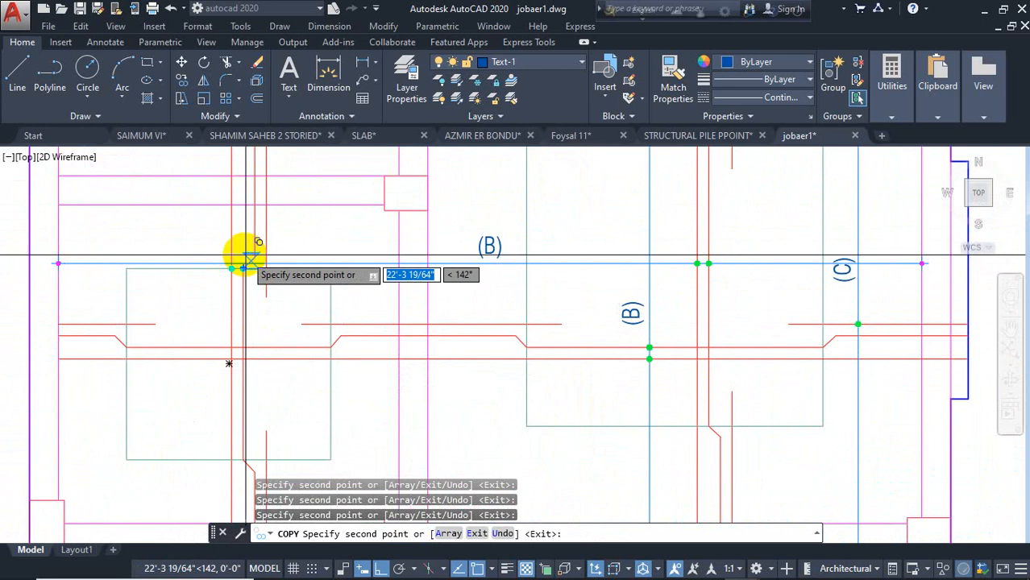
{"action": "scroll", "coordinate": [245, 283], "scroll_direction": "up", "scroll_amount": 3}
Place donut copies where the vertical (B) line crosses the north bay's straight and cranked horizontal bars, and finish copying
{"action": "scroll", "coordinate": [322, 241], "scroll_direction": "down", "scroll_amount": 3}
{"action": "scroll", "coordinate": [322, 322], "scroll_direction": "down", "scroll_amount": 3}
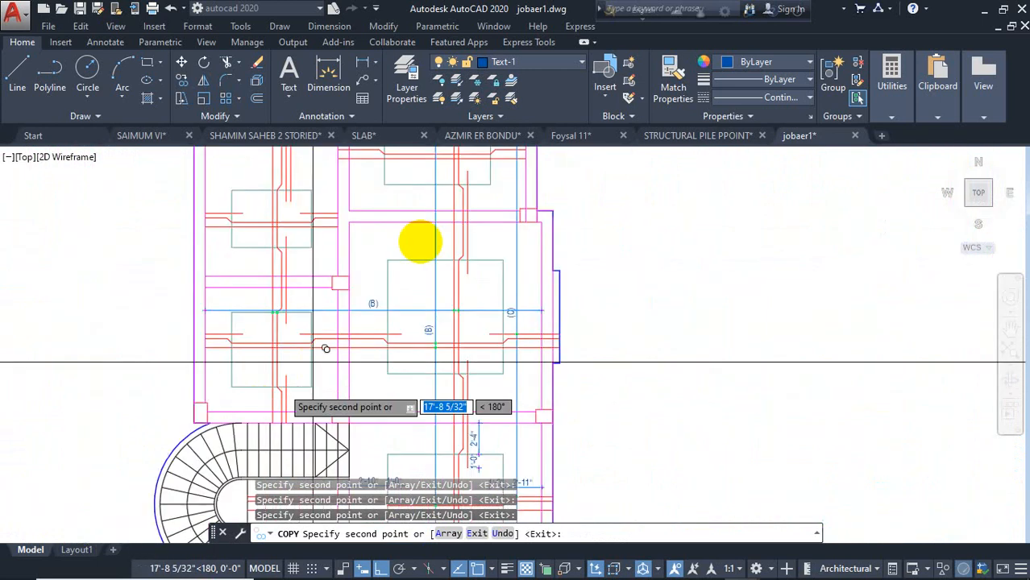
{"action": "scroll", "coordinate": [395, 282], "scroll_direction": "up", "scroll_amount": 4}
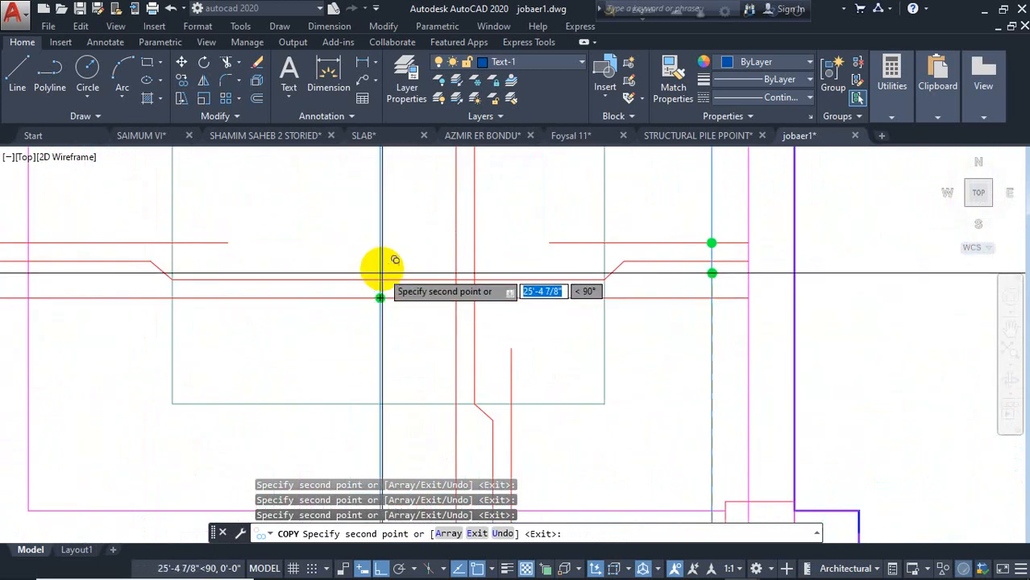
{"action": "scroll", "coordinate": [379, 275], "scroll_direction": "down", "scroll_amount": 4}
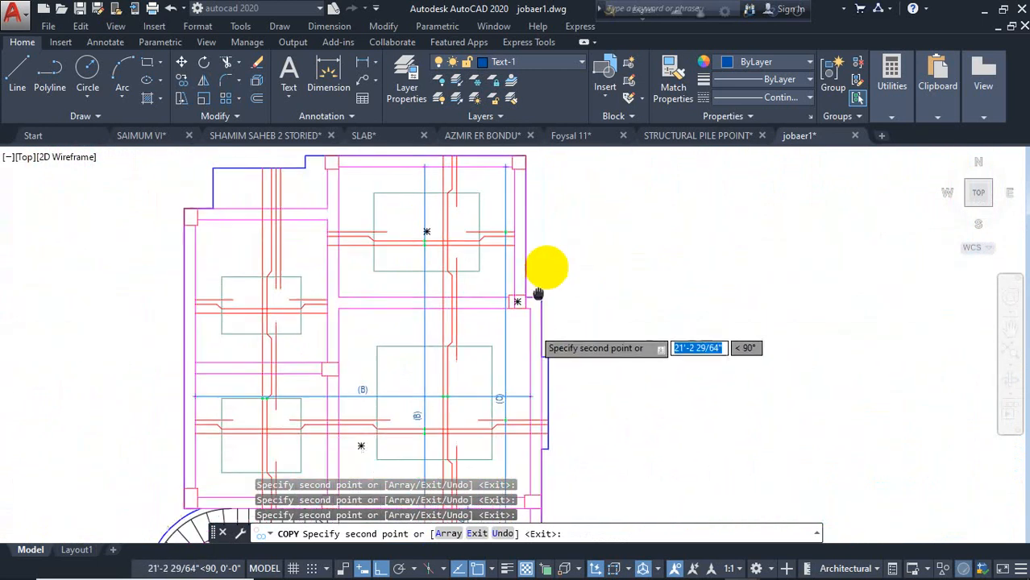
{"action": "key", "text": "Escape"}
Move the horizontal (B) dimension about 8 inches south, closer to the extra top bars
{"action": "scroll", "coordinate": [334, 405], "scroll_direction": "up", "scroll_amount": 4}
{"action": "scroll", "coordinate": [368, 306], "scroll_direction": "up", "scroll_amount": 2}
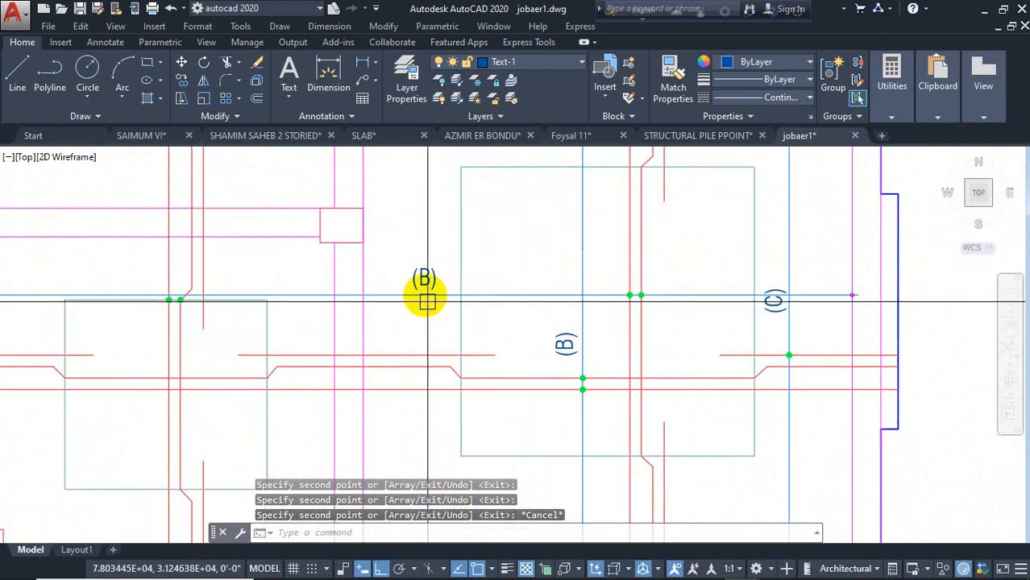
{"action": "left_click", "coordinate": [422, 295]}
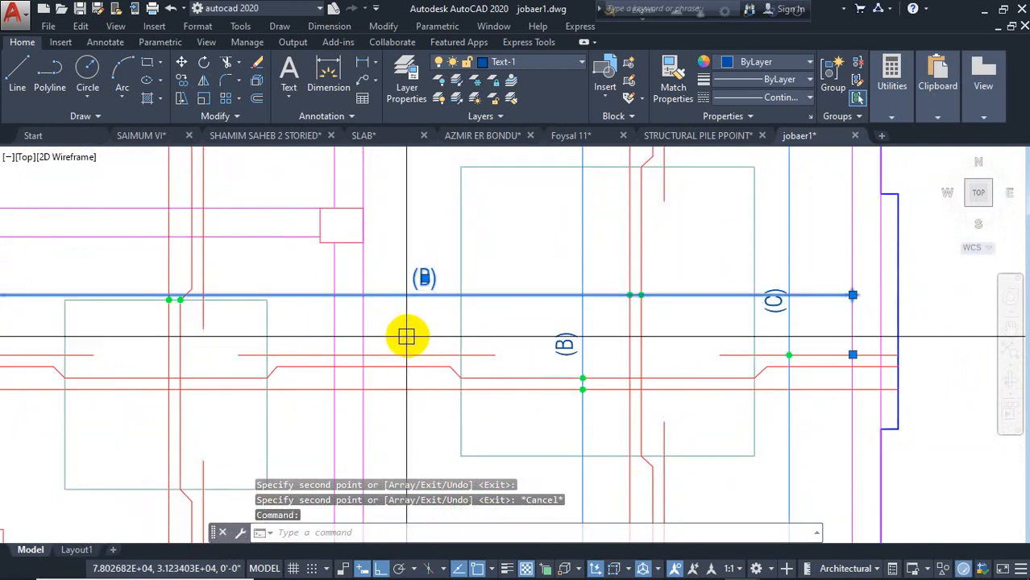
{"action": "type", "text": "m"}
{"action": "key", "text": "Return"}
{"action": "left_click", "coordinate": [413, 318]}
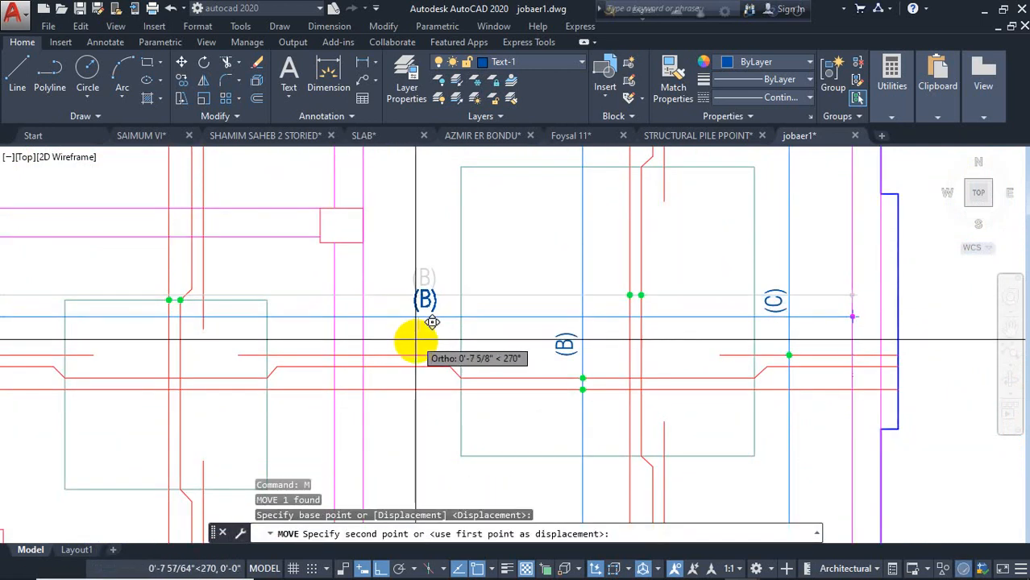
{"action": "left_click", "coordinate": [417, 343]}
Move the west bay's two donuts south along their vertical bars to the relocated horizontal (B) line
{"action": "scroll", "coordinate": [165, 293], "scroll_direction": "up", "scroll_amount": 3}
{"action": "left_click", "coordinate": [177, 318]}
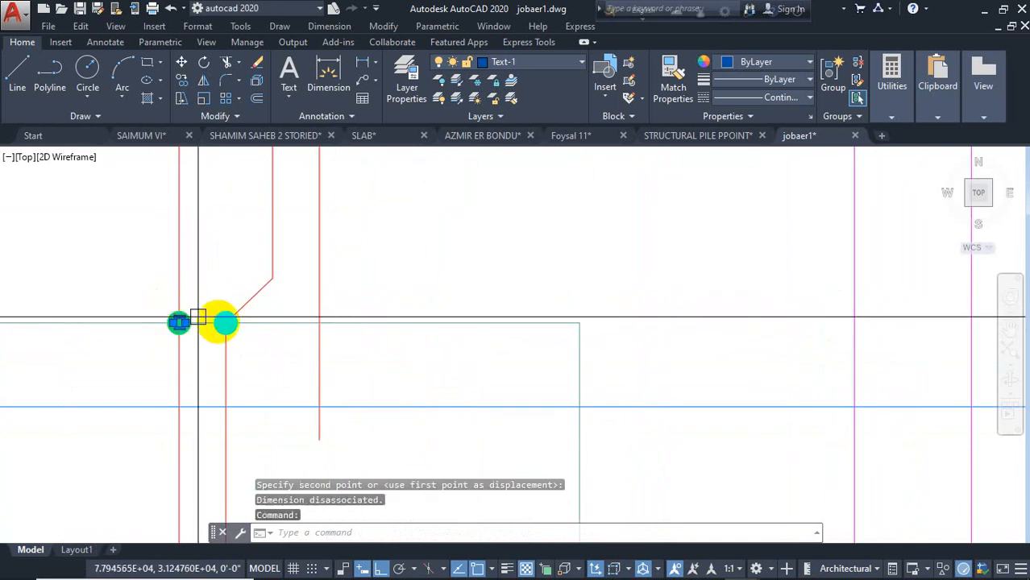
{"action": "left_click", "coordinate": [222, 316]}
{"action": "type", "text": "m"}
{"action": "key", "text": "Return"}
{"action": "left_click", "coordinate": [223, 322]}
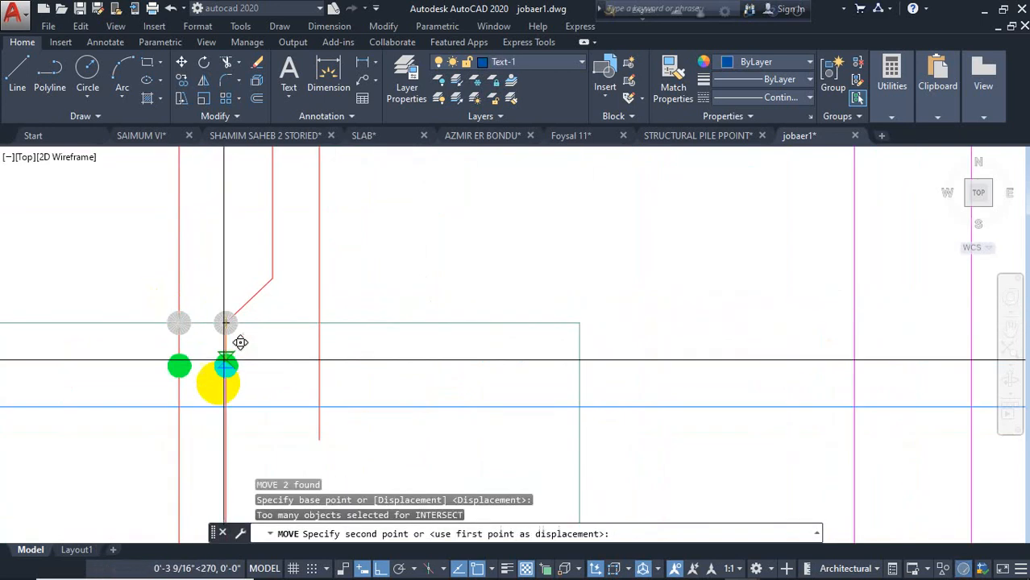
{"action": "left_click", "coordinate": [227, 388]}
Nudge the west bay's two donuts north by about 1/2 inch to centre them on the horizontal (B) line
{"action": "left_click", "coordinate": [233, 421]}
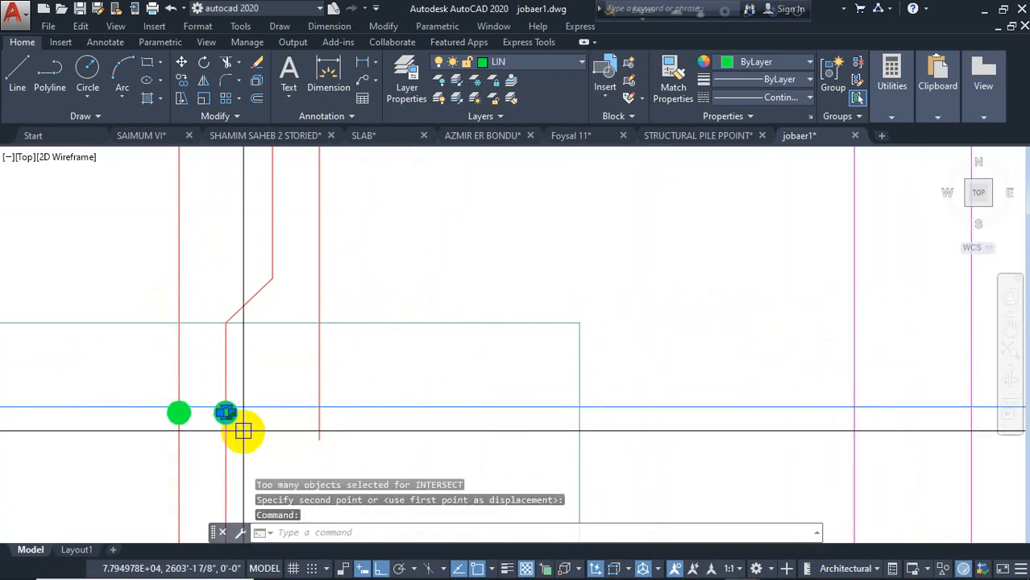
{"action": "left_click", "coordinate": [182, 425]}
{"action": "type", "text": "m"}
{"action": "key", "text": "Return"}
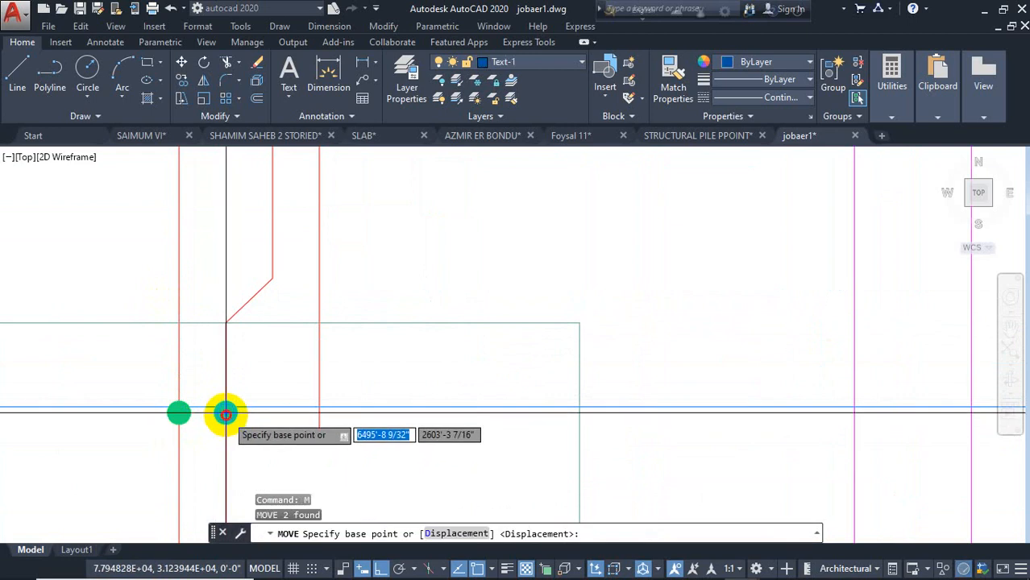
{"action": "left_click", "coordinate": [226, 413]}
{"action": "scroll", "coordinate": [243, 396], "scroll_direction": "up", "scroll_amount": 4}
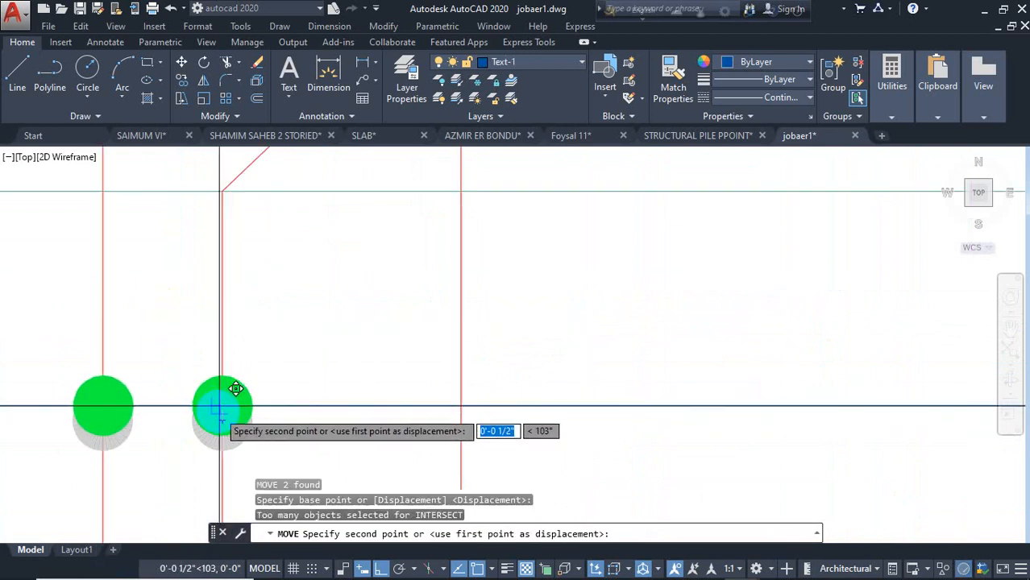
{"action": "left_click", "coordinate": [236, 389]}
{"action": "scroll", "coordinate": [283, 387], "scroll_direction": "down", "scroll_amount": 3}
{"action": "scroll", "coordinate": [275, 390], "scroll_direction": "down", "scroll_amount": 3}
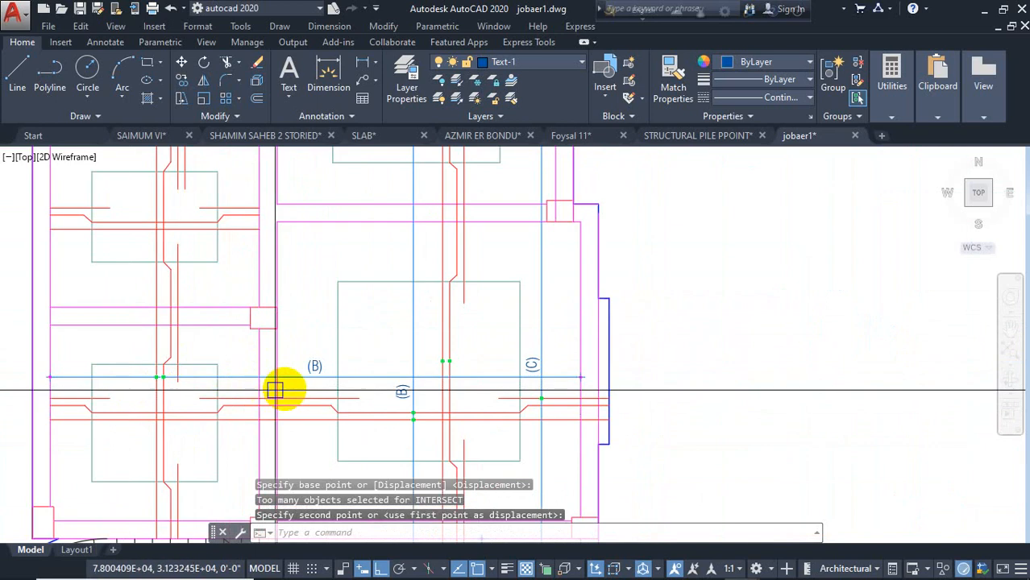
Move the east middle bay's two donuts on the vertical bars south onto the horizontal (B) line
{"action": "scroll", "coordinate": [464, 348], "scroll_direction": "up", "scroll_amount": 3}
{"action": "left_click", "coordinate": [405, 405]}
{"action": "left_click", "coordinate": [375, 403]}
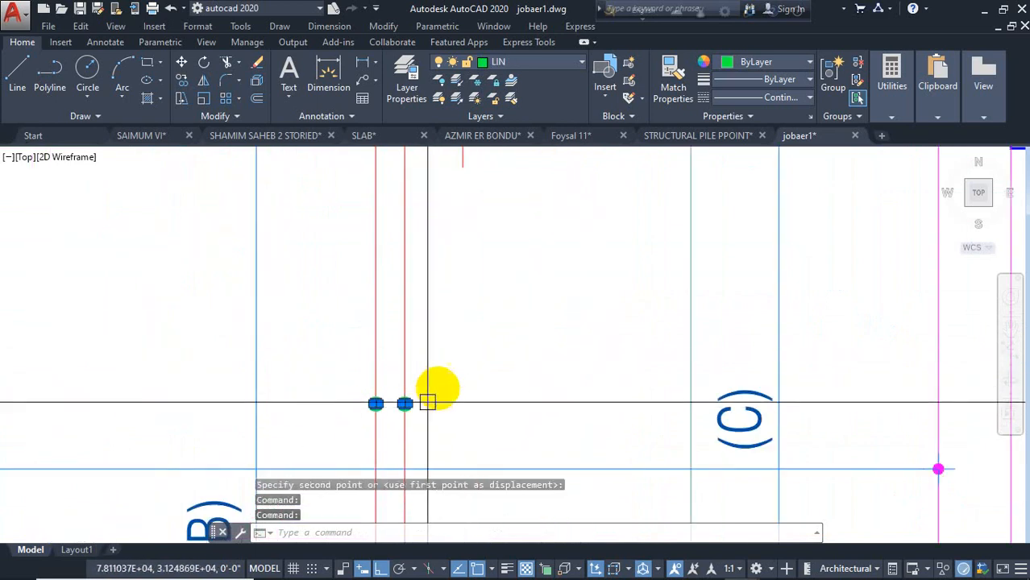
{"action": "type", "text": "m"}
{"action": "key", "text": "Return"}
{"action": "left_click", "coordinate": [405, 404]}
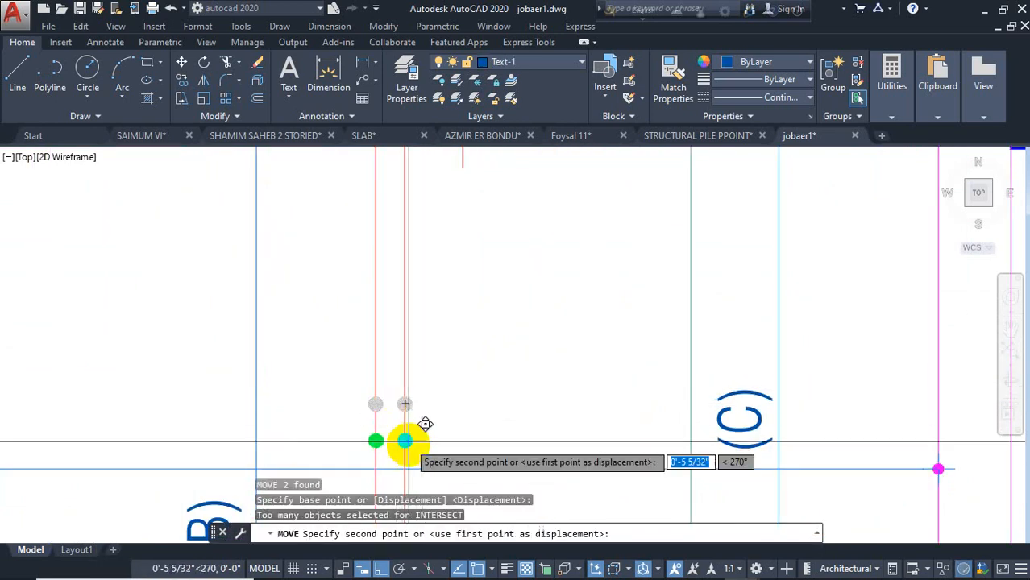
{"action": "middle_click_drag", "start_coordinate": [404, 437], "coordinate": [390, 376]}
{"action": "scroll", "coordinate": [390, 375], "scroll_direction": "up", "scroll_amount": 4}
{"action": "left_click", "coordinate": [377, 422]}
{"action": "scroll", "coordinate": [472, 315], "scroll_direction": "down", "scroll_amount": 8}
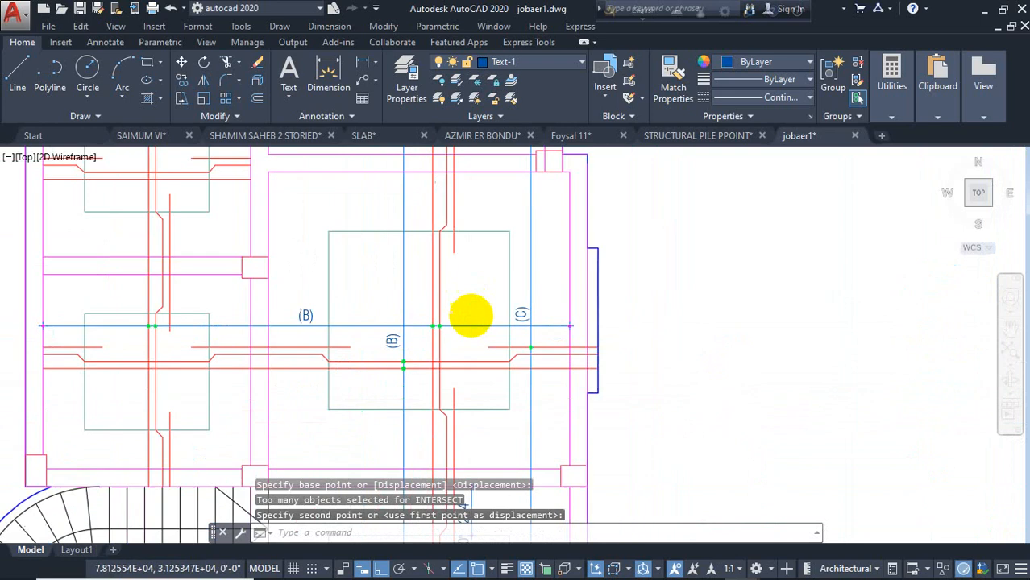
Add a horizontal dimension from the southwest column to the intermediate beam, placed just north of the west middle bay's south beam
{"action": "middle_click_drag", "start_coordinate": [400, 384], "coordinate": [378, 302]}
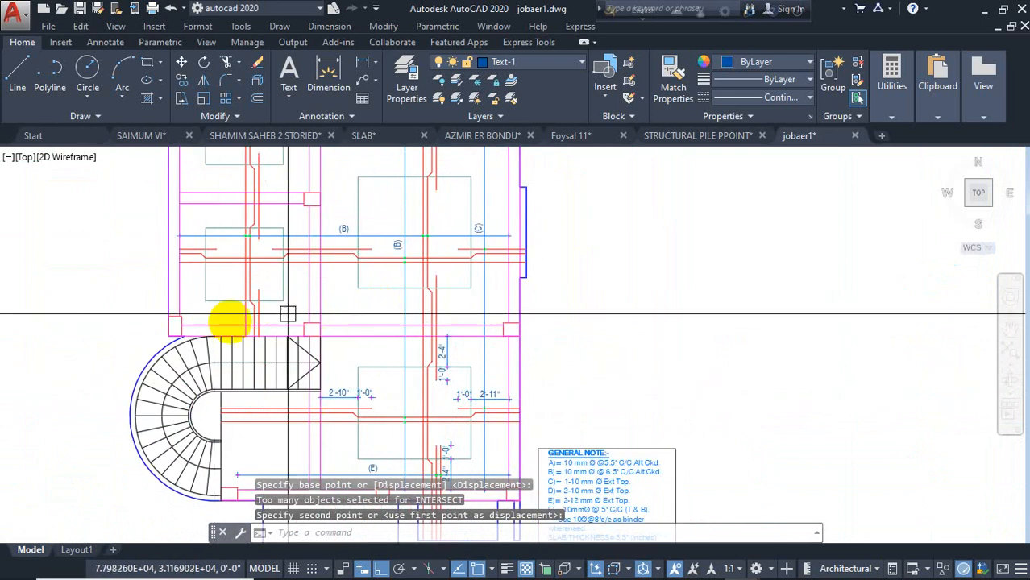
{"action": "left_click", "coordinate": [326, 88]}
{"action": "scroll", "coordinate": [213, 269], "scroll_direction": "up", "scroll_amount": 4}
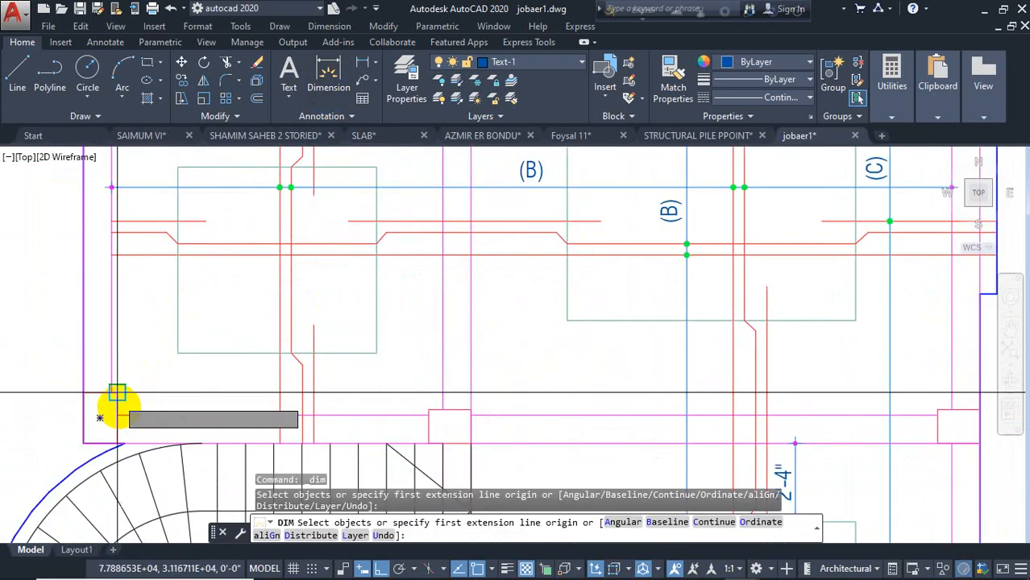
{"action": "left_click", "coordinate": [119, 416]}
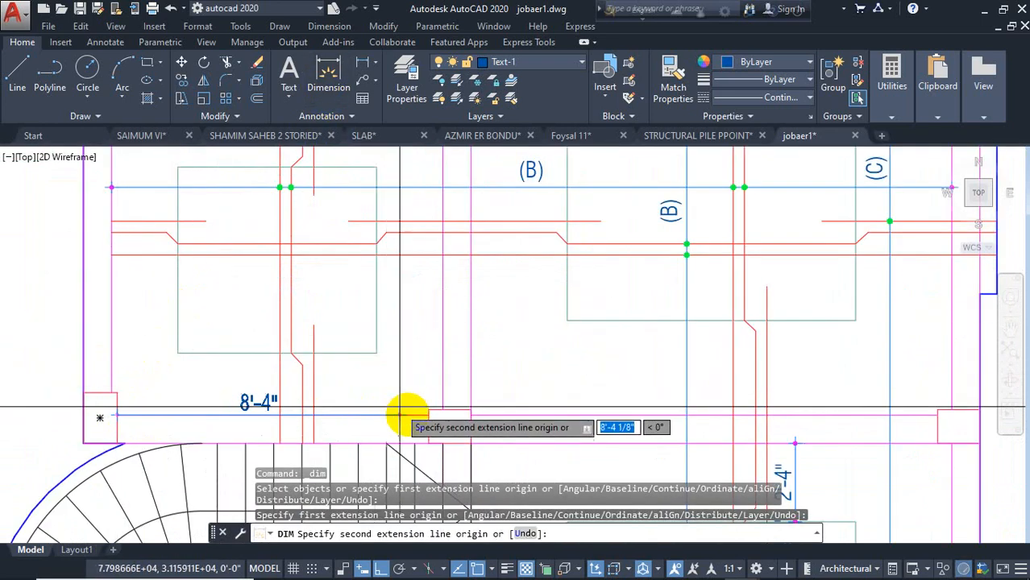
{"action": "left_click", "coordinate": [442, 411]}
{"action": "left_click", "coordinate": [278, 380]}
{"action": "scroll", "coordinate": [206, 372], "scroll_direction": "down", "scroll_amount": 4}
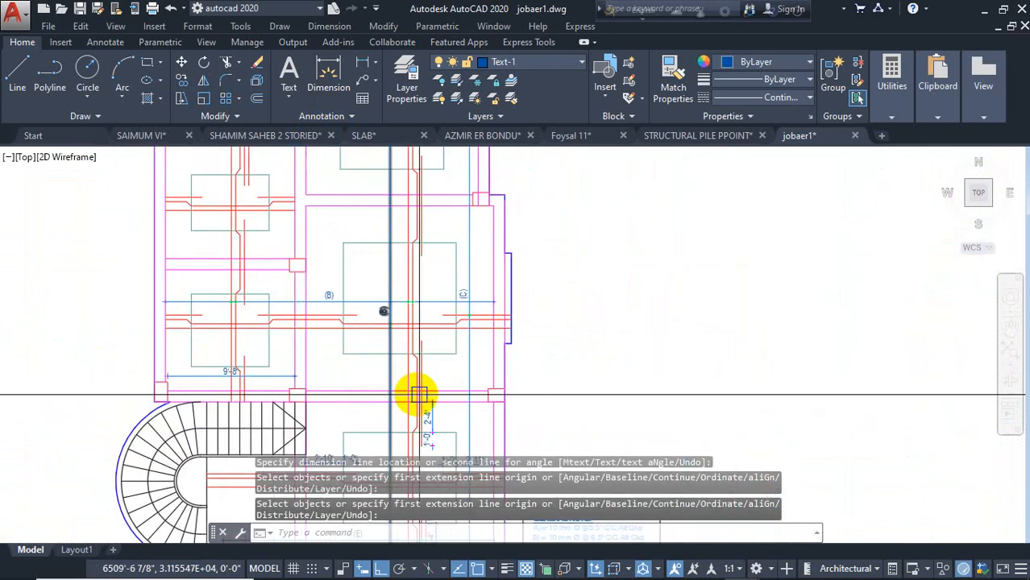
Add a horizontal dimension across the east middle bay between its side beams, placed just north of its south beam
{"action": "left_click", "coordinate": [327, 66]}
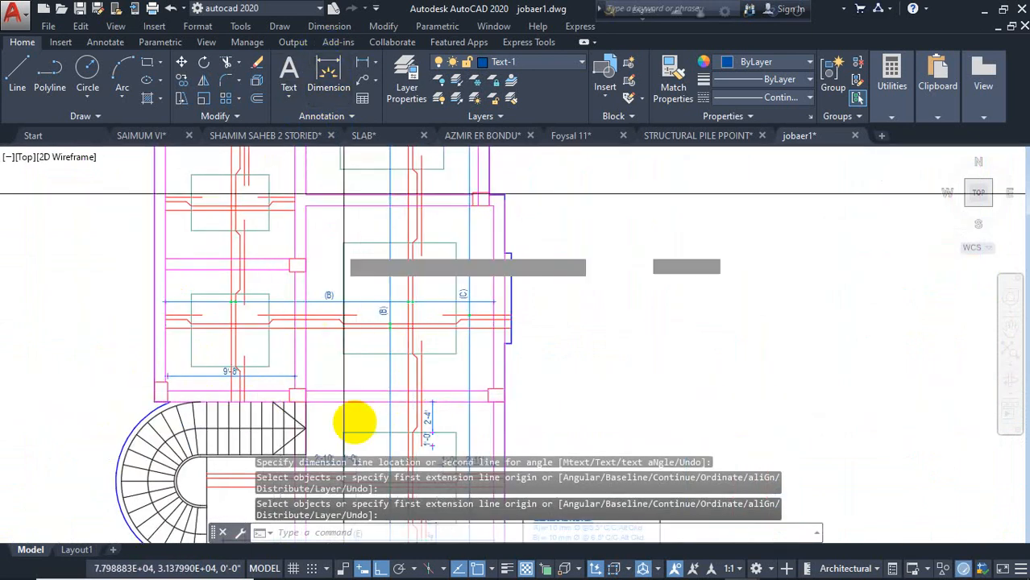
{"action": "scroll", "coordinate": [294, 375], "scroll_direction": "up", "scroll_amount": 4}
{"action": "left_click", "coordinate": [239, 314]}
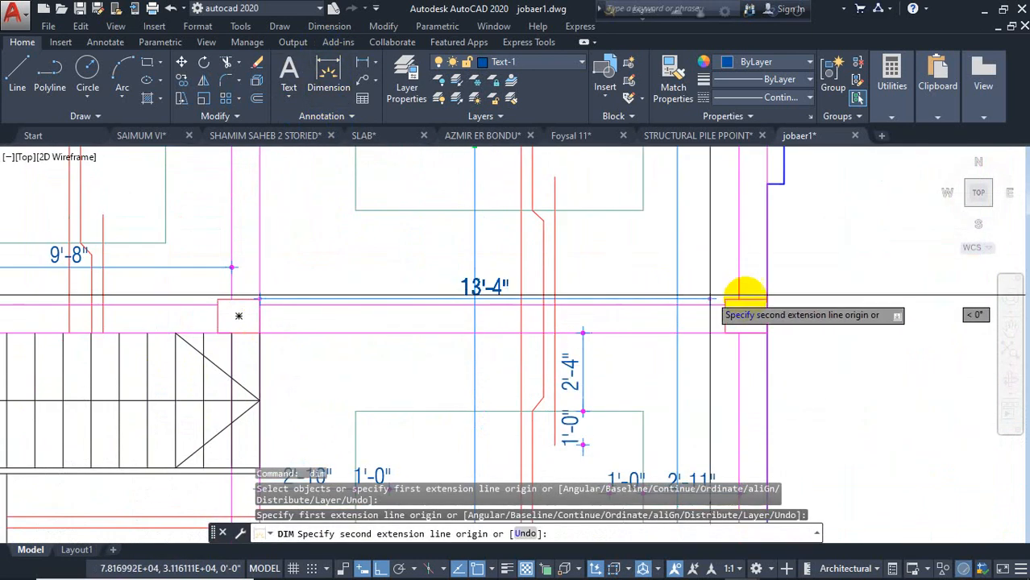
{"action": "left_click", "coordinate": [737, 299]}
{"action": "left_click", "coordinate": [666, 276]}
{"action": "scroll", "coordinate": [431, 274], "scroll_direction": "down", "scroll_amount": 4}
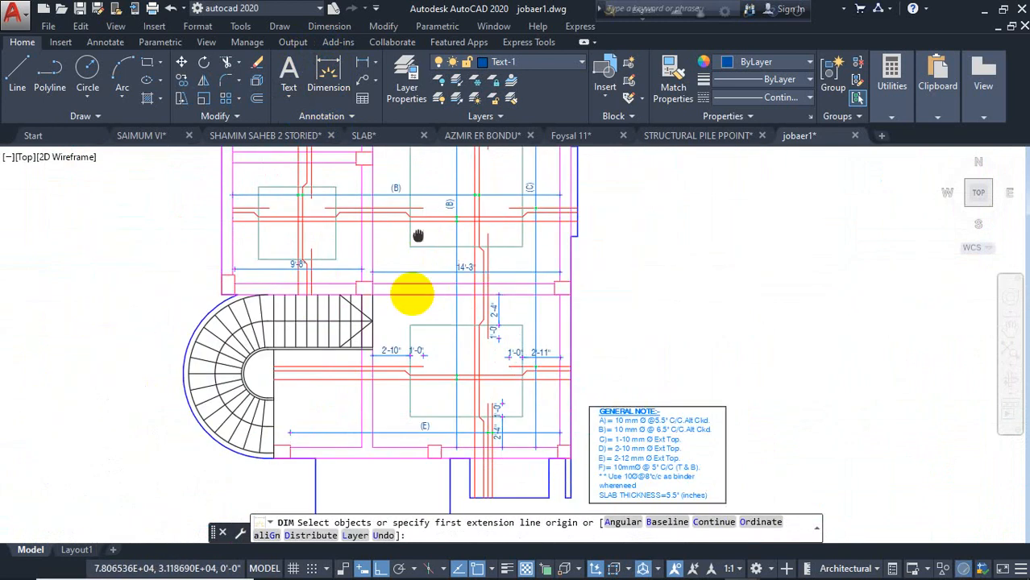
Add a vertical dimension from the east middle bay's south beam to the north bay's top beam, placed just inside their west side
{"action": "scroll", "coordinate": [409, 375], "scroll_direction": "up", "scroll_amount": 4}
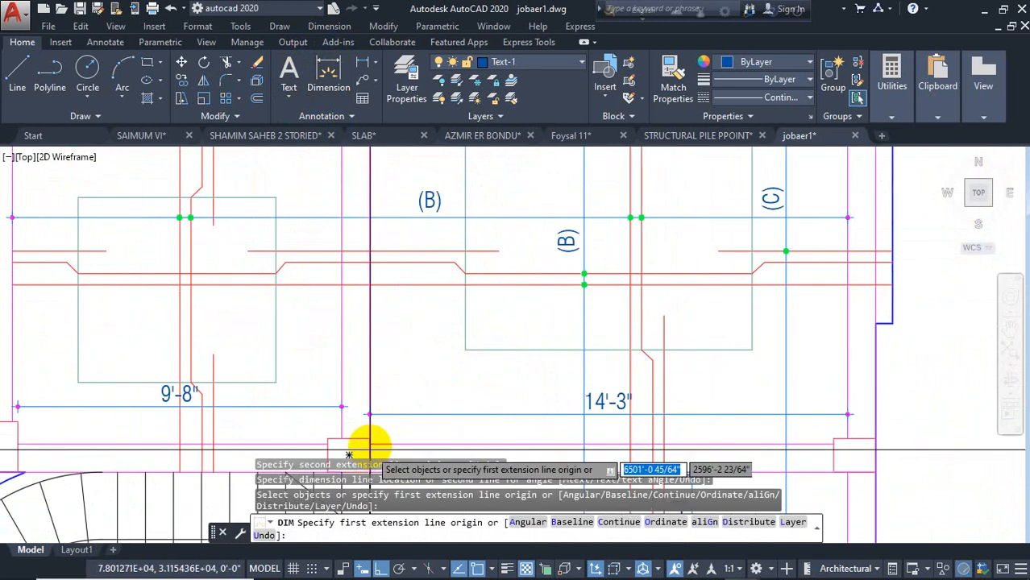
{"action": "left_click", "coordinate": [370, 443]}
{"action": "scroll", "coordinate": [372, 347], "scroll_direction": "down", "scroll_amount": 2}
{"action": "middle_click_drag", "start_coordinate": [367, 156], "coordinate": [359, 399]}
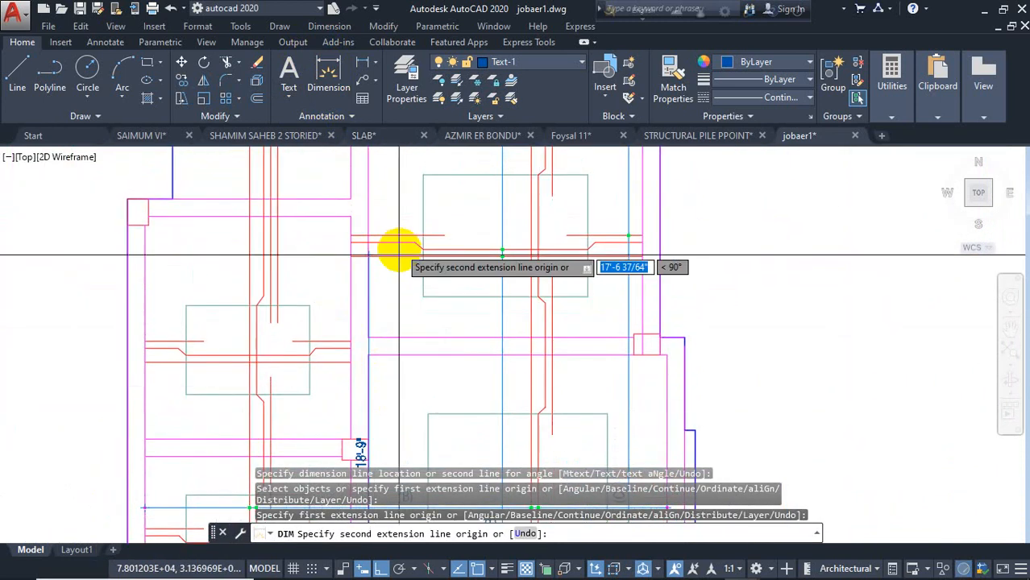
{"action": "middle_click_drag", "start_coordinate": [395, 250], "coordinate": [385, 366]}
{"action": "scroll", "coordinate": [363, 266], "scroll_direction": "up", "scroll_amount": 3}
{"action": "left_click", "coordinate": [345, 211]}
{"action": "scroll", "coordinate": [374, 273], "scroll_direction": "down", "scroll_amount": 4}
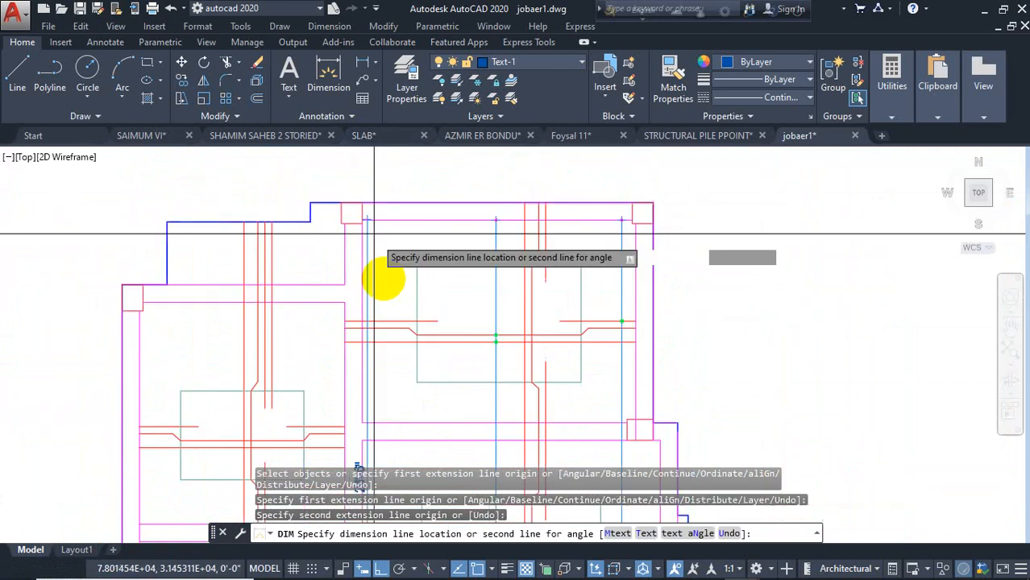
{"action": "scroll", "coordinate": [370, 242], "scroll_direction": "up", "scroll_amount": 2}
{"action": "left_click", "coordinate": [371, 238]}
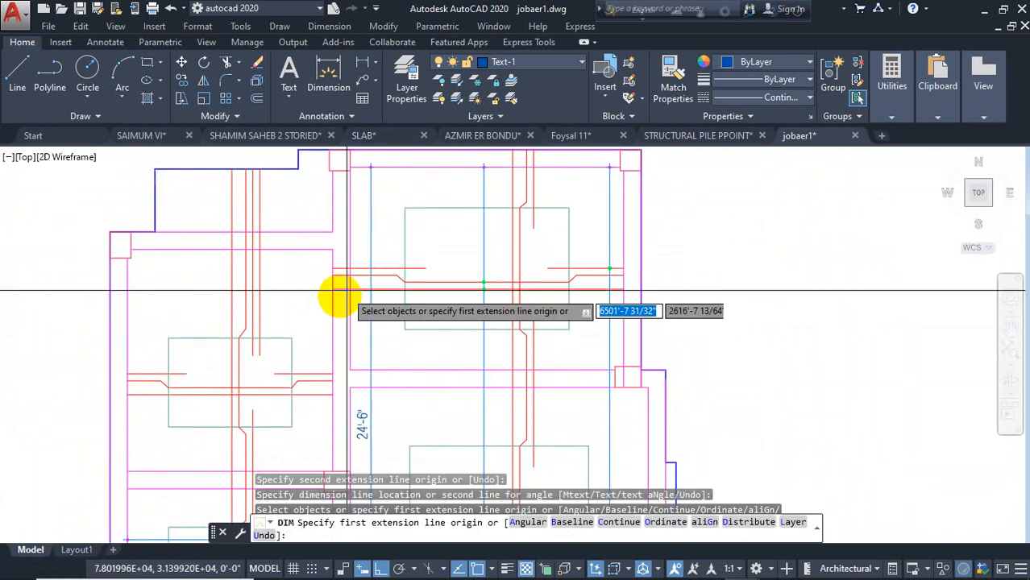
Add a horizontal dimension across the northwest bay between its side beams, placed just north of its south beam
{"action": "middle_click_drag", "start_coordinate": [334, 341], "coordinate": [338, 292]}
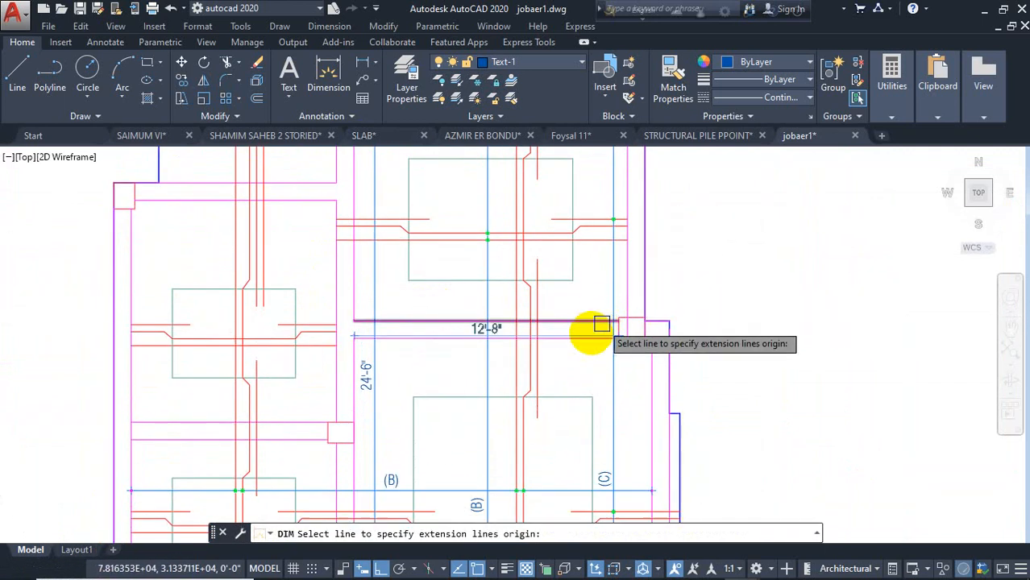
{"action": "scroll", "coordinate": [376, 363], "scroll_direction": "up", "scroll_amount": 4}
{"action": "left_click", "coordinate": [377, 363]}
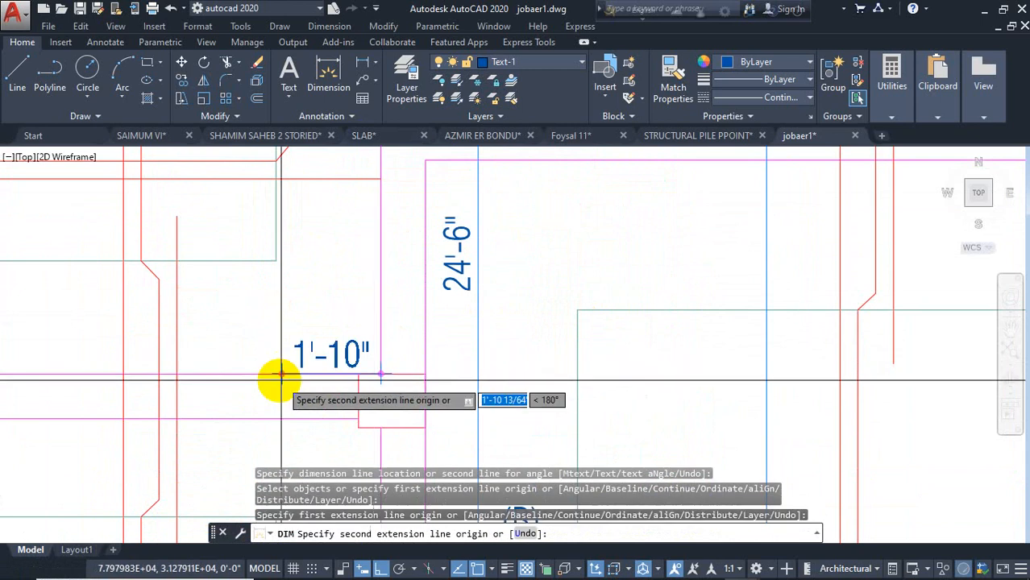
{"action": "scroll", "coordinate": [278, 371], "scroll_direction": "down", "scroll_amount": 4}
{"action": "left_click", "coordinate": [117, 374]}
{"action": "left_click", "coordinate": [145, 356]}
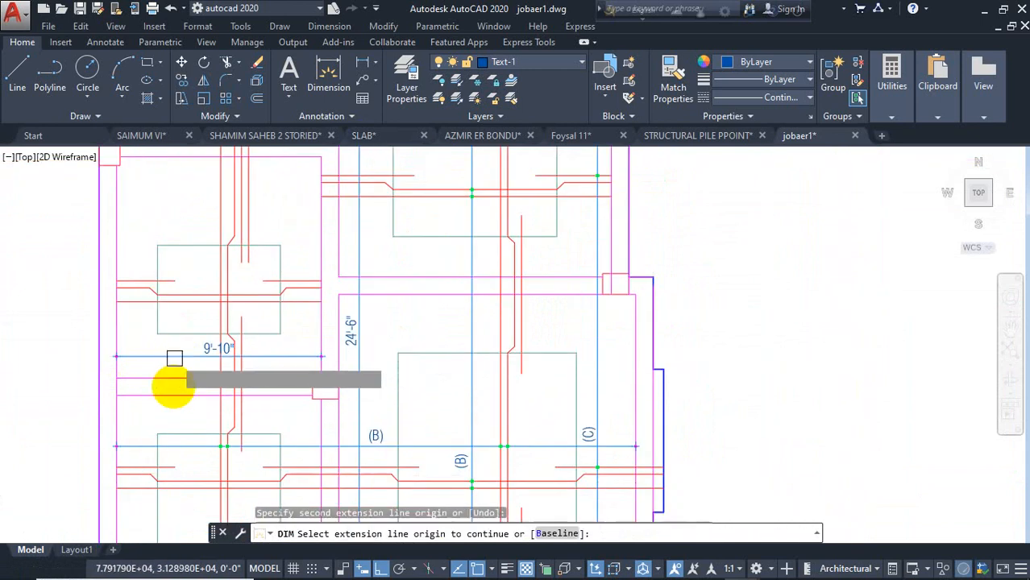
Add a horizontal dimension across the northwest bay between its side beams, placed just south of its north beam
{"action": "middle_click_drag", "start_coordinate": [174, 358], "coordinate": [173, 437]}
{"action": "middle_click_drag", "start_coordinate": [297, 308], "coordinate": [295, 364]}
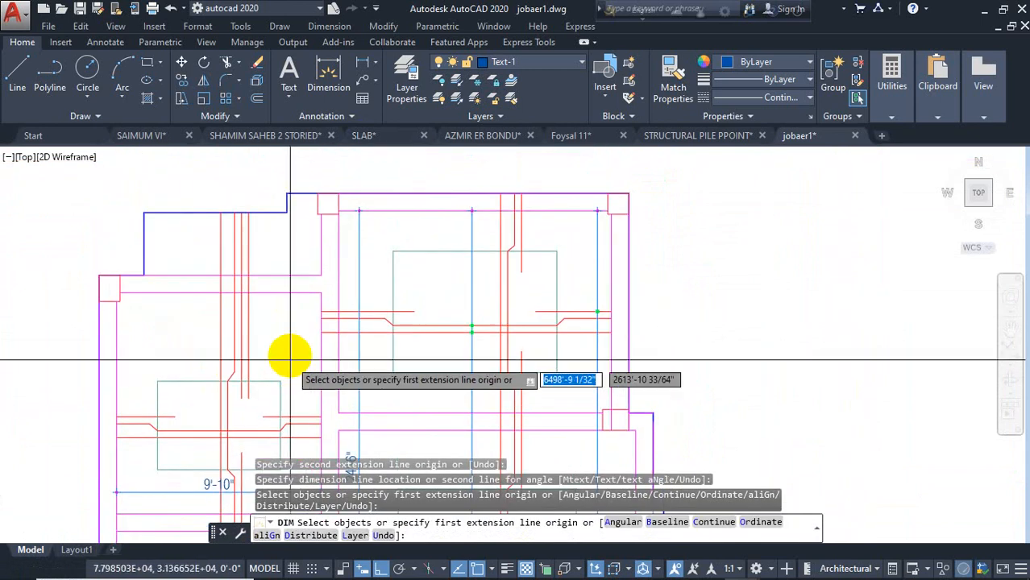
{"action": "left_click", "coordinate": [322, 292]}
{"action": "left_click", "coordinate": [117, 300]}
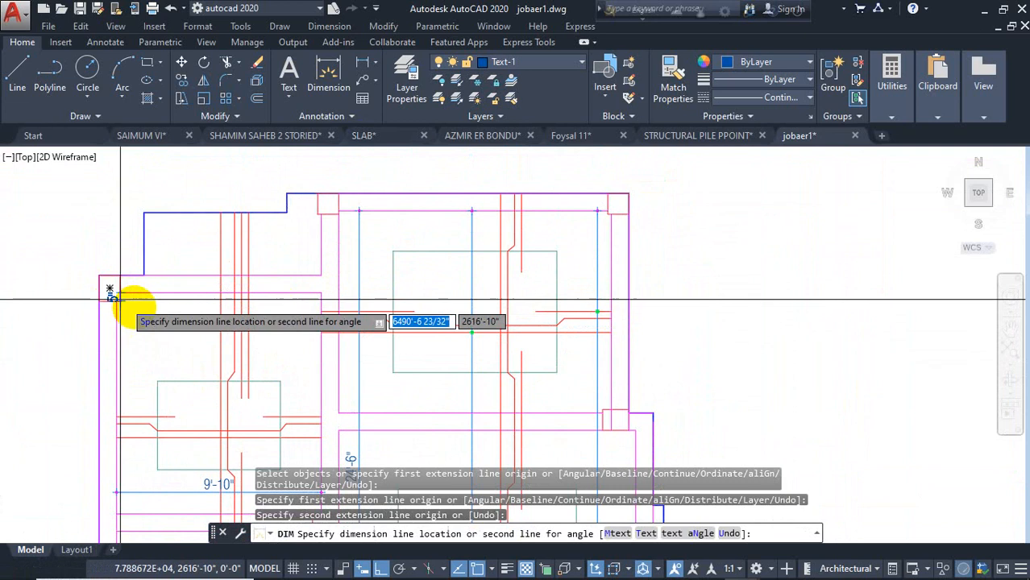
{"action": "left_click", "coordinate": [149, 319]}
Replace the text of the northwest bay's upper horizontal dimension with the label (E)
{"action": "double_click", "coordinate": [217, 312]}
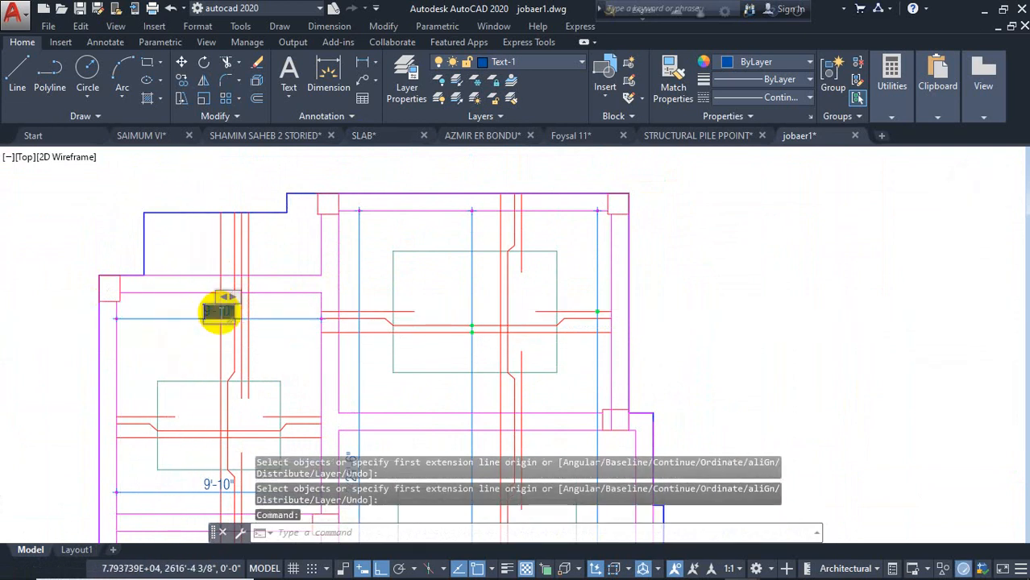
{"action": "right_click", "coordinate": [225, 317]}
{"action": "left_click", "coordinate": [256, 294]}
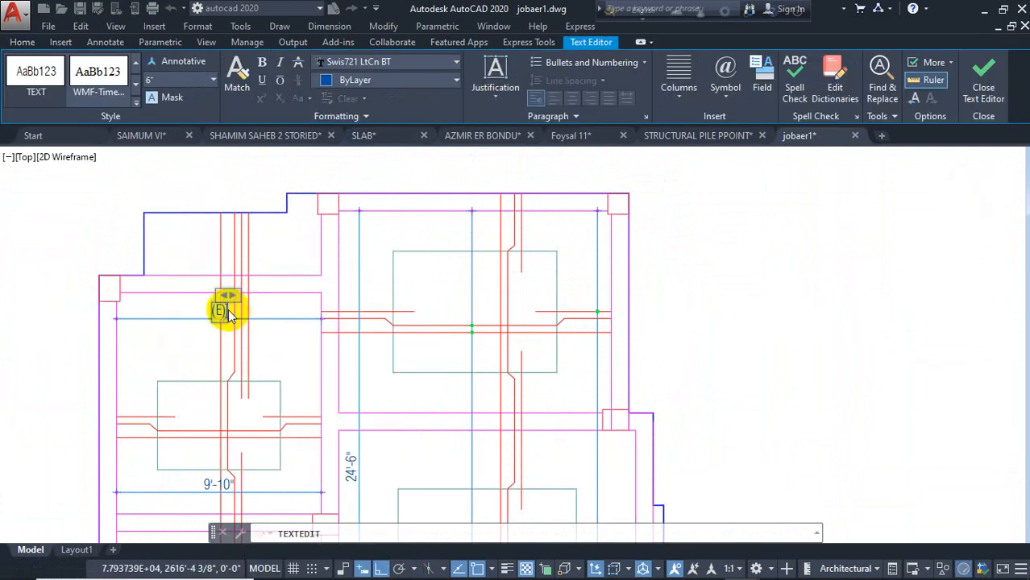
{"action": "left_click", "coordinate": [314, 311]}
{"action": "key", "text": "Escape"}
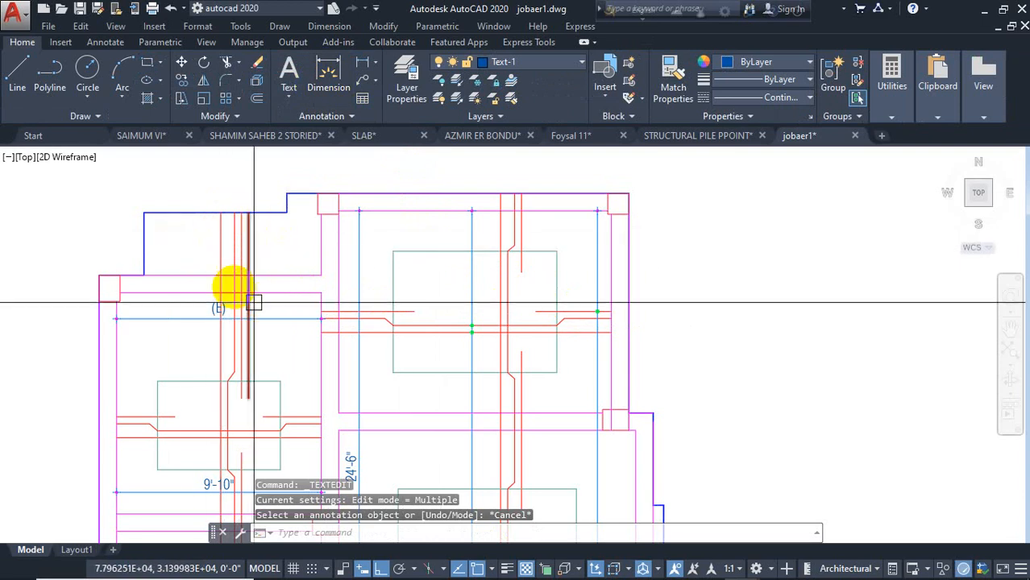
{"action": "left_click", "coordinate": [280, 220]}
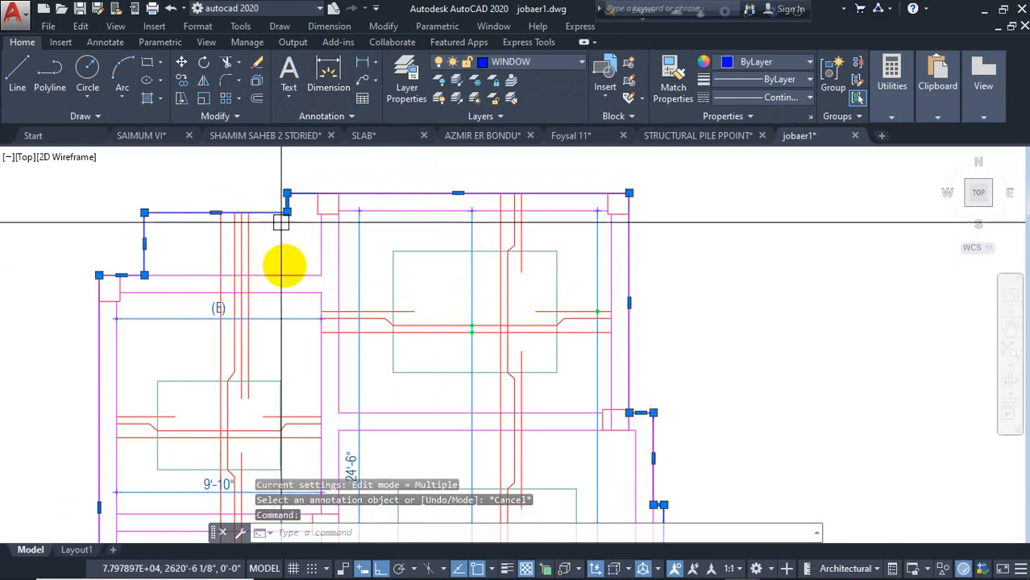
{"action": "key", "text": "Escape"}
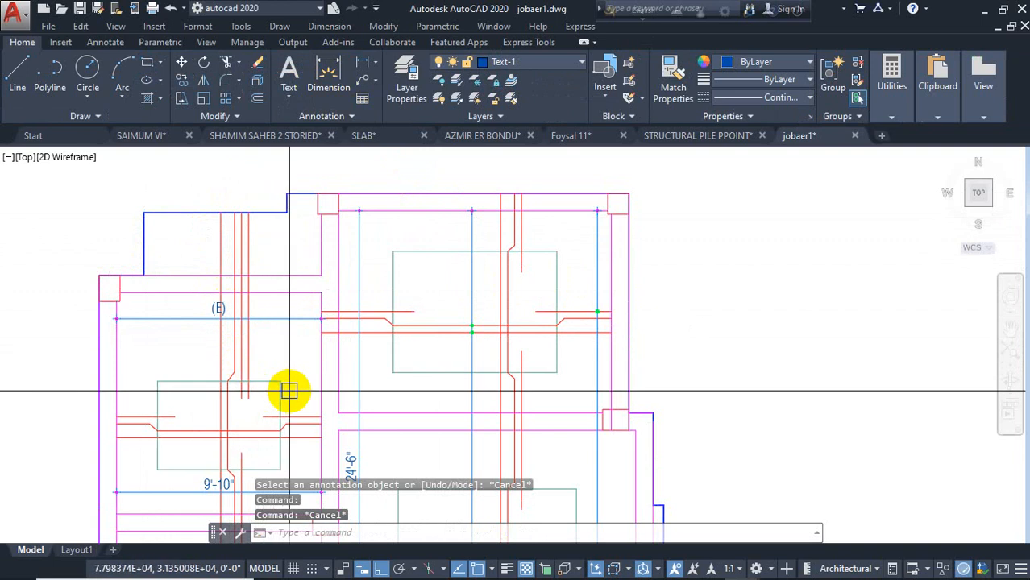
Copy a green donut marker onto the two extra top bars where they cross the northwest bay's (E) dimension line
{"action": "scroll", "coordinate": [242, 284], "scroll_direction": "down", "scroll_amount": 1}
{"action": "mouse_move", "coordinate": [356, 390]}
{"action": "middle_mouse_down"}
{"action": "mouse_move", "coordinate": [335, 356]}
{"action": "mouse_move", "coordinate": [345, 165]}
{"action": "middle_mouse_up"}
{"action": "scroll", "coordinate": [475, 428], "scroll_direction": "up", "scroll_amount": 2}
{"action": "scroll", "coordinate": [423, 380], "scroll_direction": "up", "scroll_amount": 3}
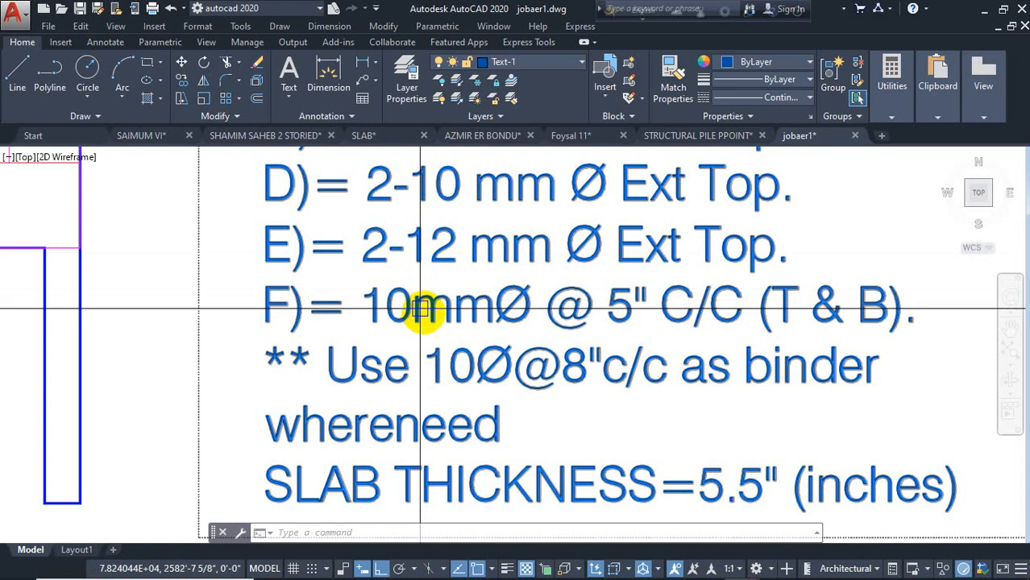
{"action": "scroll", "coordinate": [466, 387], "scroll_direction": "down", "scroll_amount": 5}
{"action": "scroll", "coordinate": [322, 314], "scroll_direction": "up", "scroll_amount": 3}
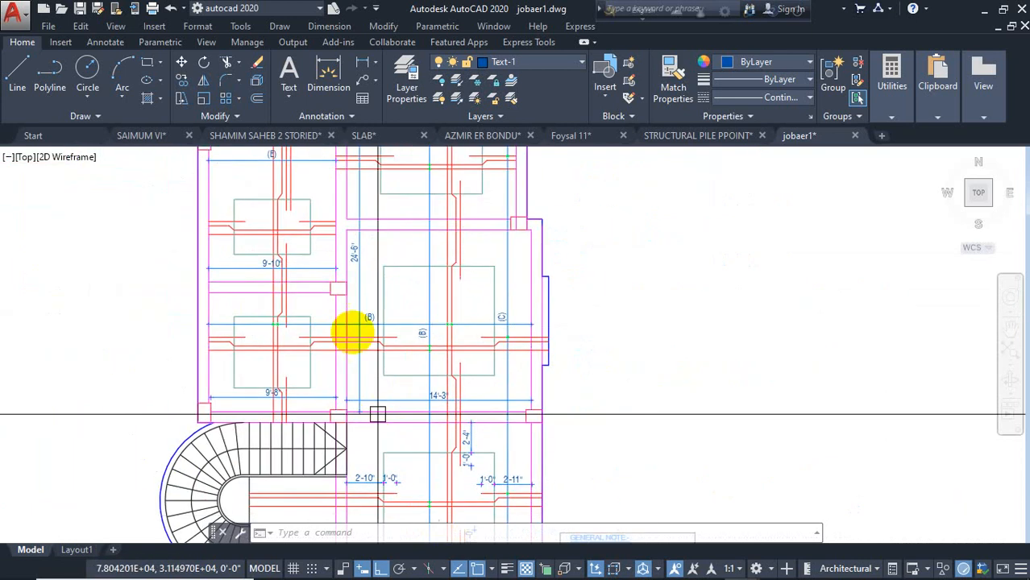
{"action": "scroll", "coordinate": [282, 281], "scroll_direction": "up", "scroll_amount": 6}
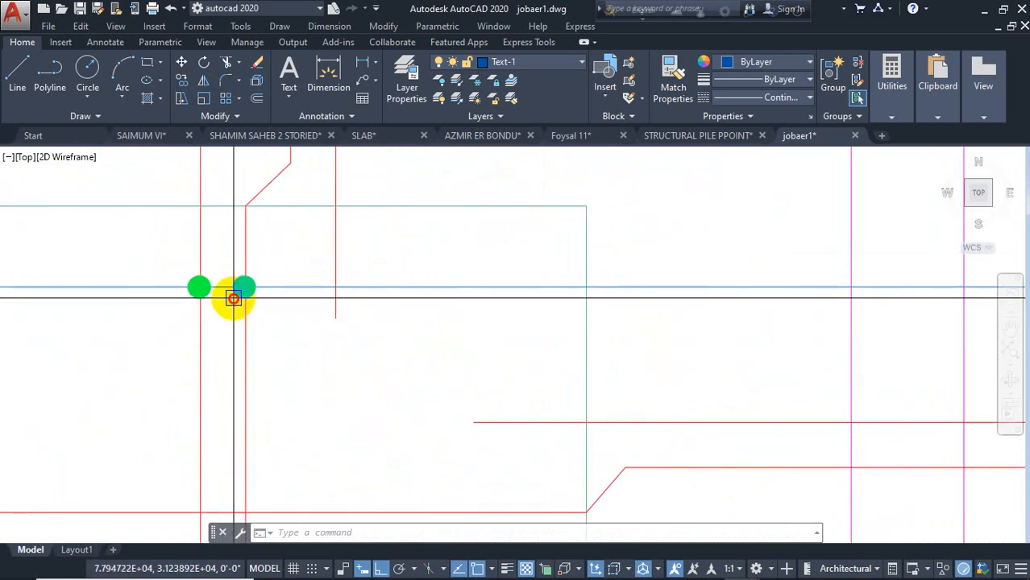
{"action": "key", "text": "Return"}
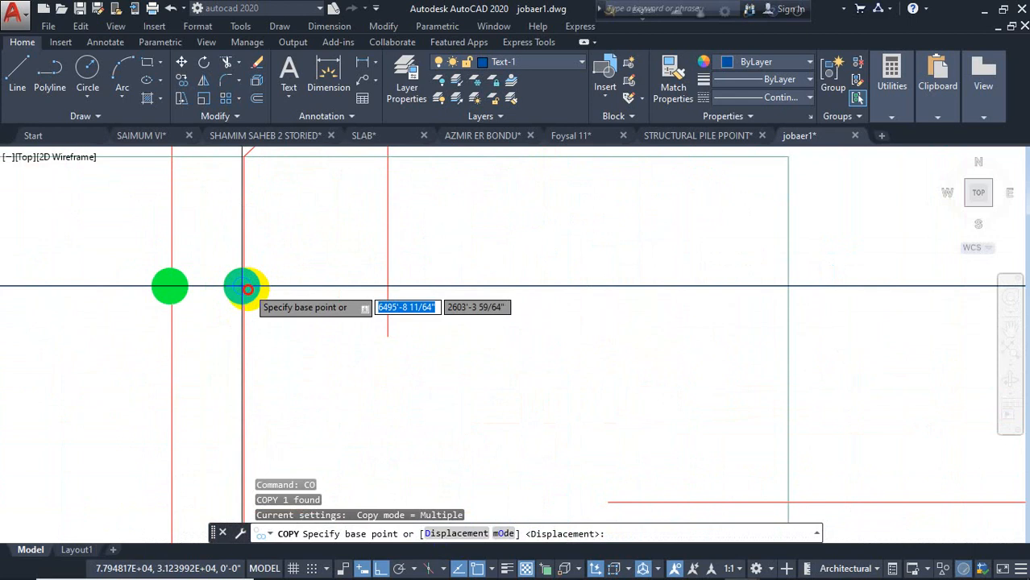
{"action": "left_click", "coordinate": [243, 288]}
{"action": "scroll", "coordinate": [244, 287], "scroll_direction": "down", "scroll_amount": 8}
{"action": "scroll", "coordinate": [294, 274], "scroll_direction": "up", "scroll_amount": 6}
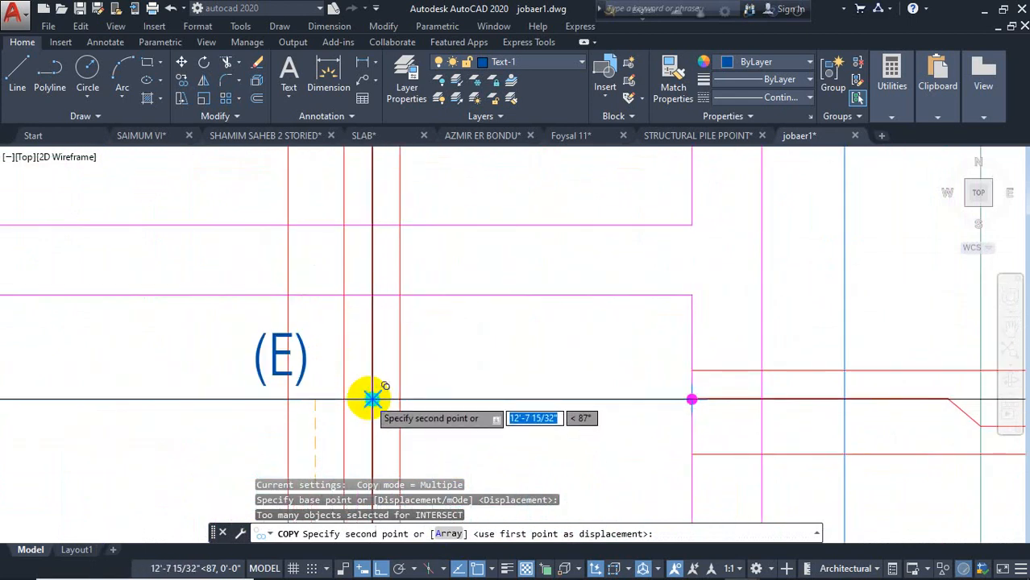
{"action": "left_click", "coordinate": [372, 400]}
{"action": "key", "text": "Escape"}
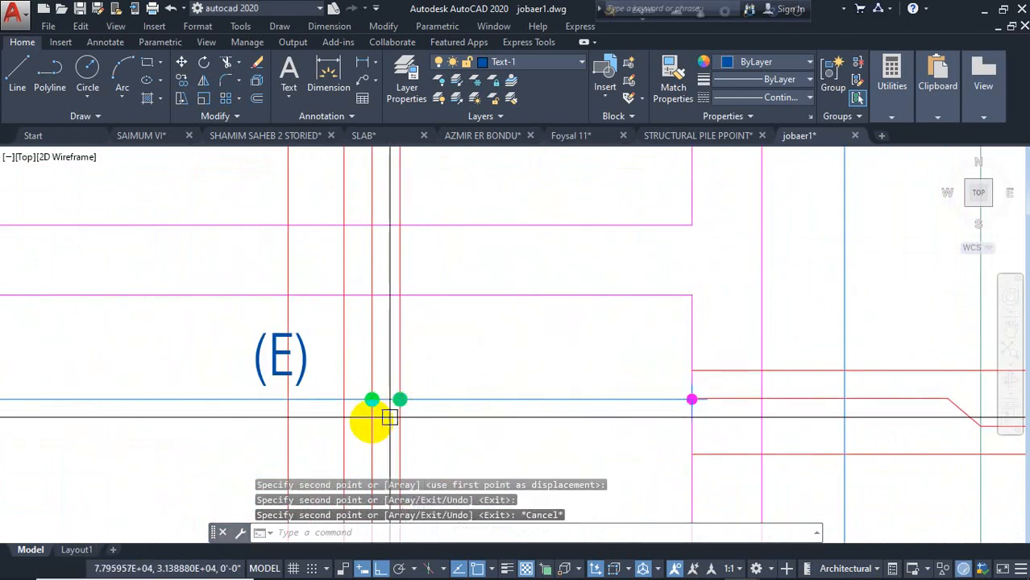
{"action": "middle_click_drag", "start_coordinate": [389, 416], "coordinate": [337, 260]}
{"action": "scroll", "coordinate": [259, 319], "scroll_direction": "down", "scroll_amount": 2}
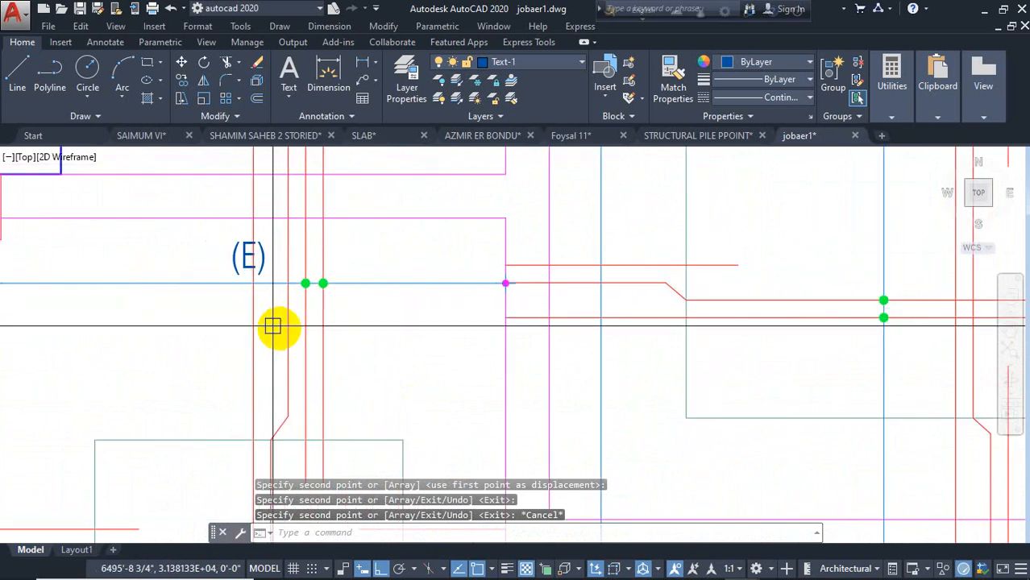
{"action": "scroll", "coordinate": [278, 302], "scroll_direction": "down", "scroll_amount": 2}
{"action": "middle_click_drag", "start_coordinate": [306, 363], "coordinate": [301, 270]}
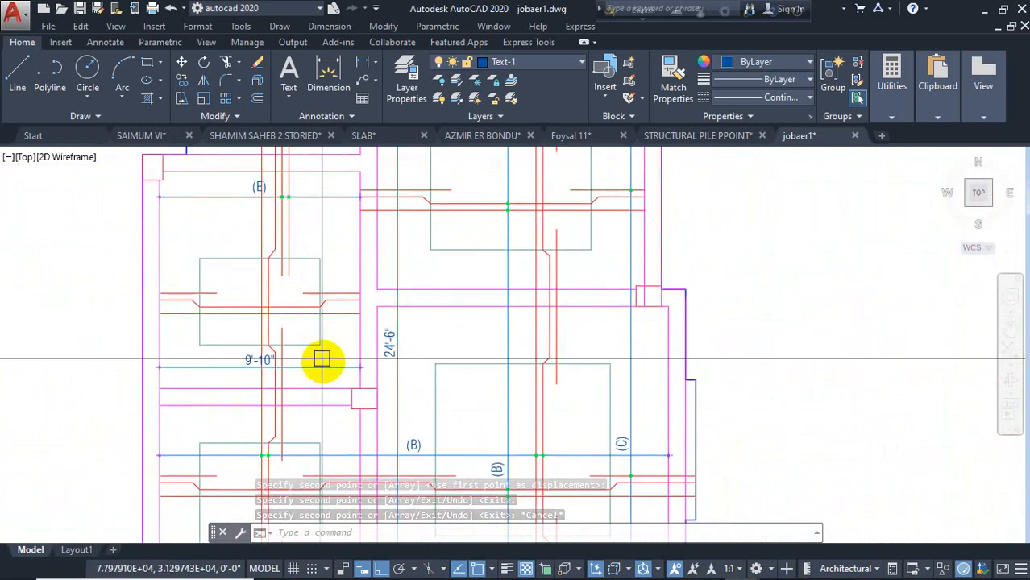
{"action": "scroll", "coordinate": [342, 379], "scroll_direction": "up", "scroll_amount": 5}
{"action": "left_click", "coordinate": [323, 368]}
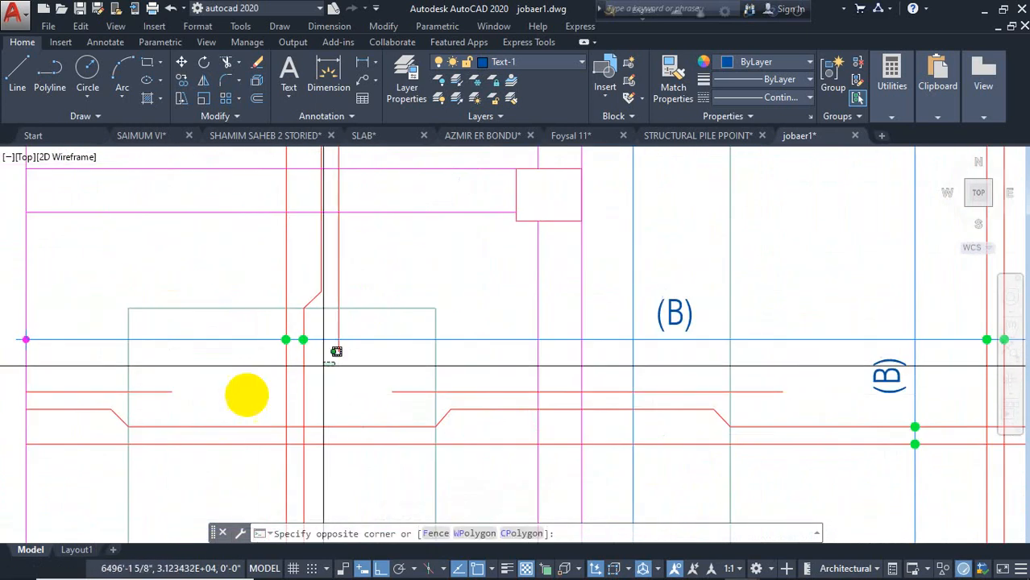
{"action": "left_click", "coordinate": [247, 399]}
{"action": "key", "text": "Escape"}
{"action": "scroll", "coordinate": [248, 338], "scroll_direction": "down", "scroll_amount": 6}
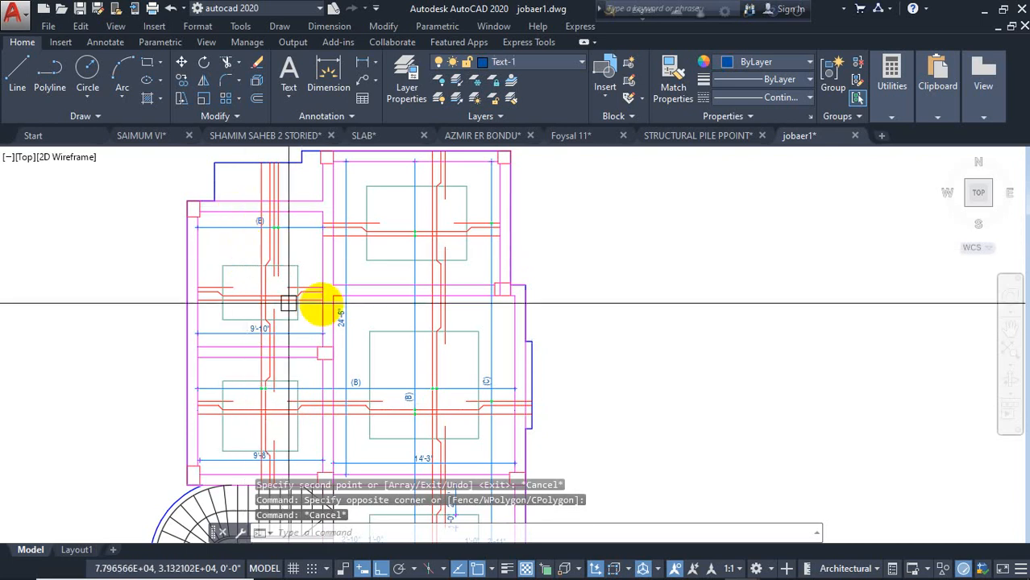
{"action": "middle_click_drag", "start_coordinate": [395, 361], "coordinate": [375, 382]}
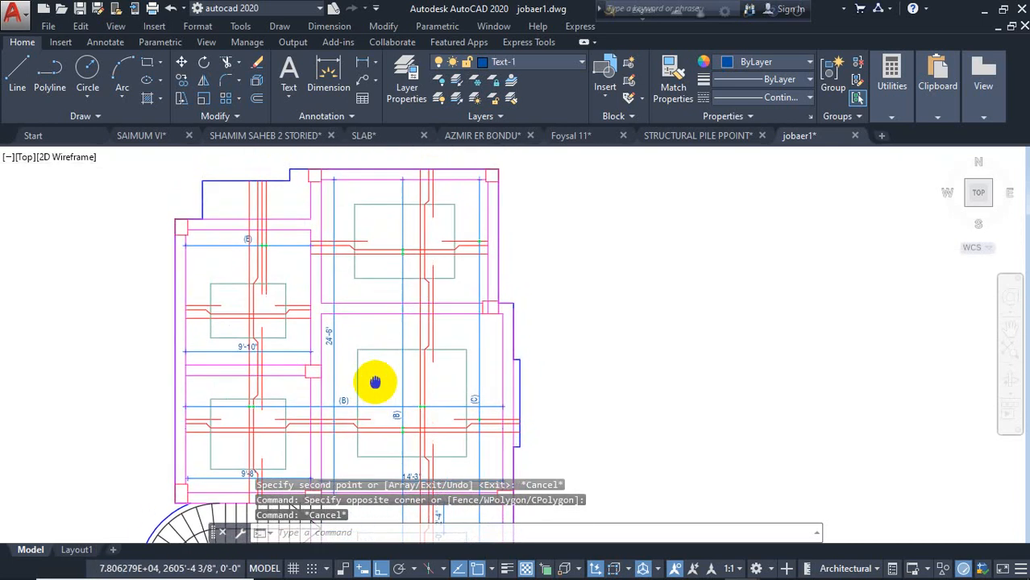
Add a horizontal dimension across the north bay between its side beams, placed just south of its top beam
{"action": "scroll", "coordinate": [416, 269], "scroll_direction": "up", "scroll_amount": 5}
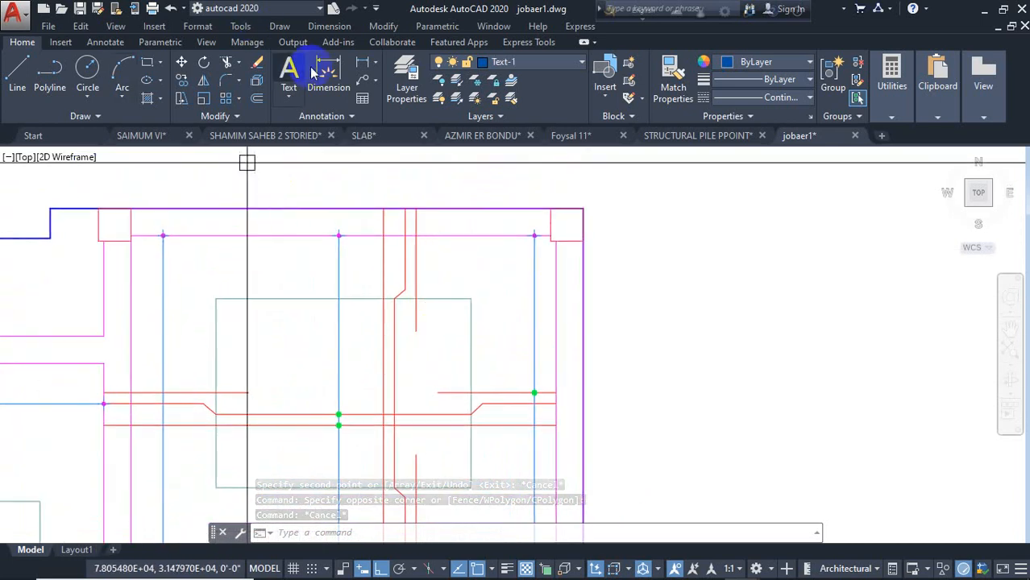
{"action": "left_click", "coordinate": [314, 73]}
{"action": "left_click", "coordinate": [133, 236]}
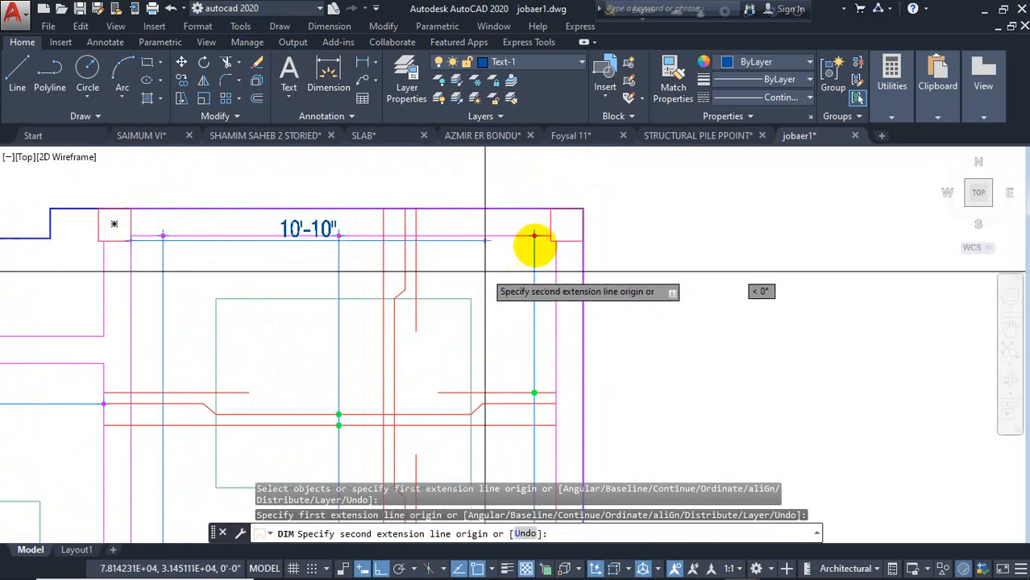
{"action": "left_click", "coordinate": [555, 235]}
{"action": "left_click", "coordinate": [407, 271]}
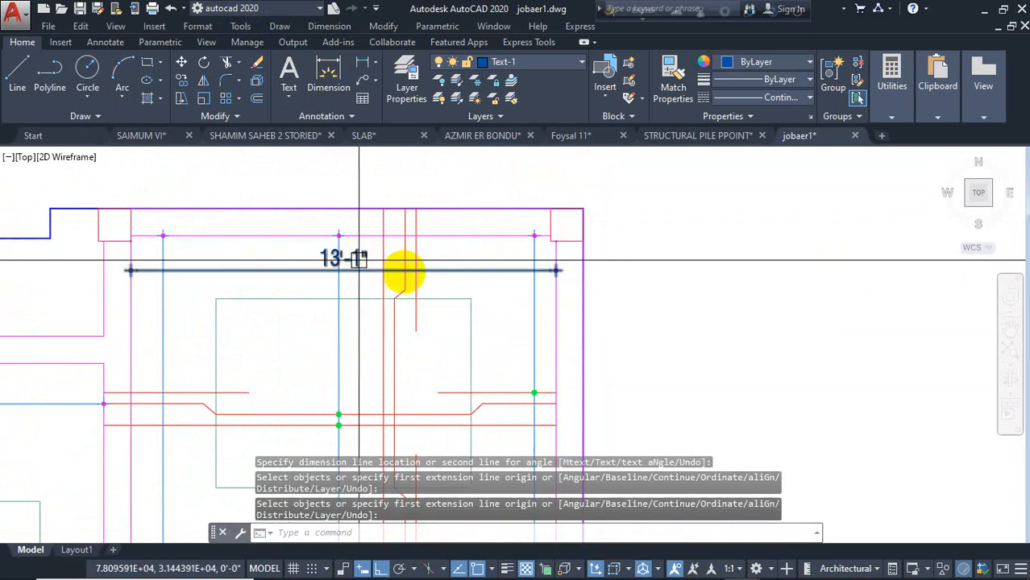
Replace the text of the north bay's new horizontal dimension with the label (C)
{"action": "double_click", "coordinate": [354, 258]}
{"action": "right_click", "coordinate": [346, 260]}
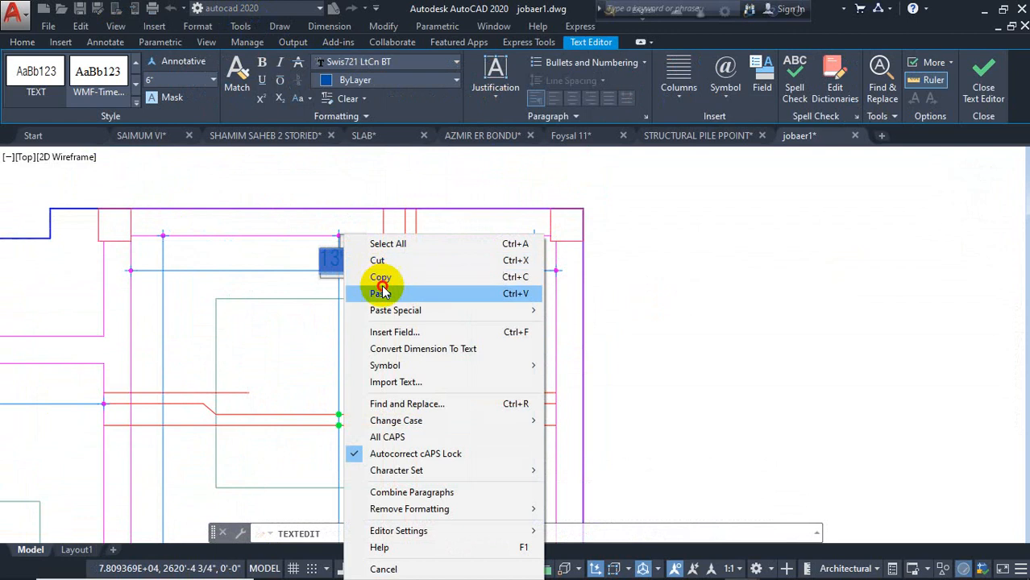
{"action": "left_click", "coordinate": [381, 293]}
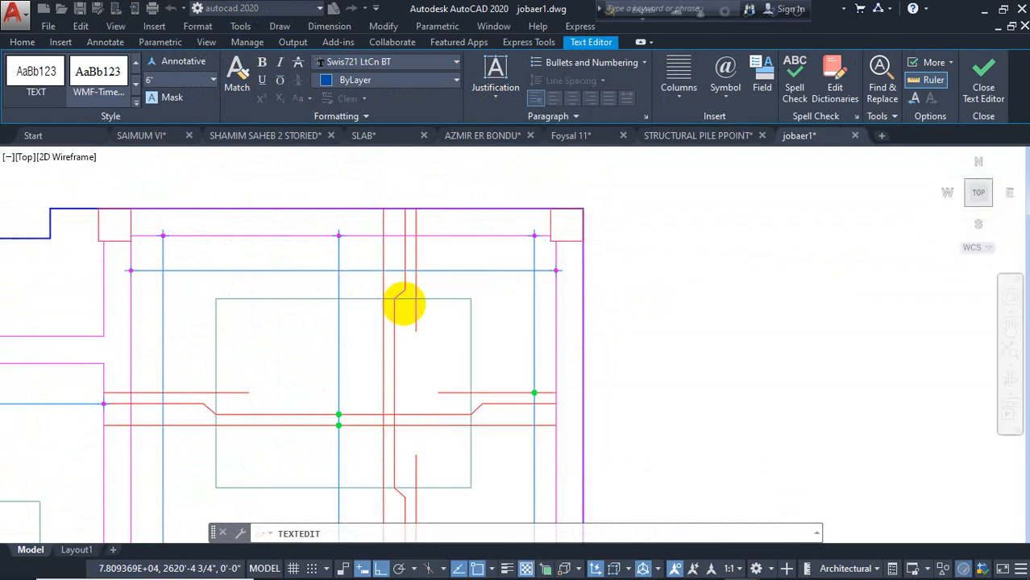
{"action": "left_click", "coordinate": [403, 305]}
{"action": "key", "text": "Escape"}
Examine the general note's extra top bar entries, especially entry C, against the north bay's label
{"action": "scroll", "coordinate": [383, 244], "scroll_direction": "down", "scroll_amount": 2}
{"action": "middle_click_drag", "start_coordinate": [482, 387], "coordinate": [418, 165]}
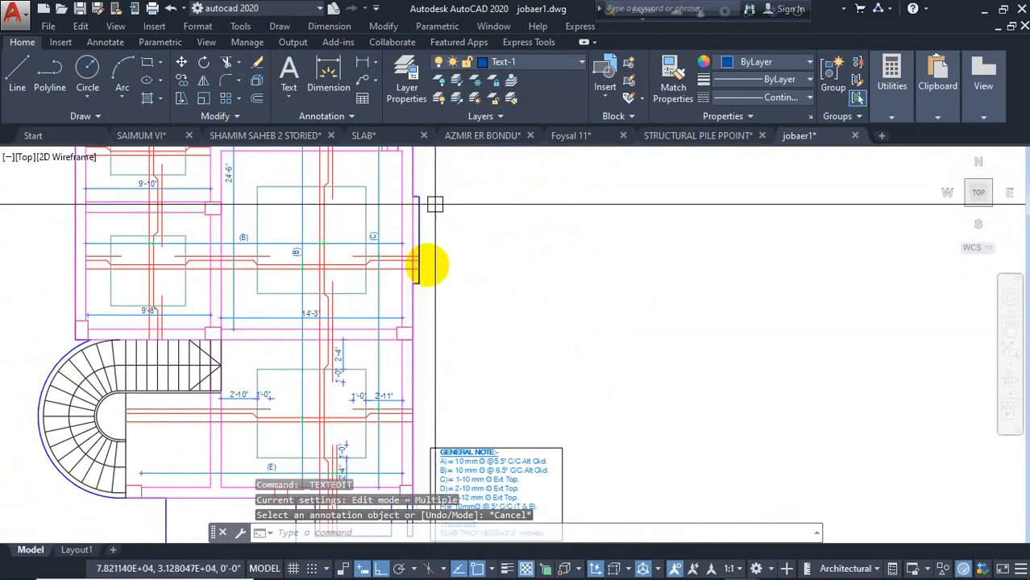
{"action": "middle_click_drag", "start_coordinate": [477, 434], "coordinate": [448, 289]}
{"action": "scroll", "coordinate": [451, 327], "scroll_direction": "up", "scroll_amount": 3}
{"action": "double_click", "coordinate": [421, 361]}
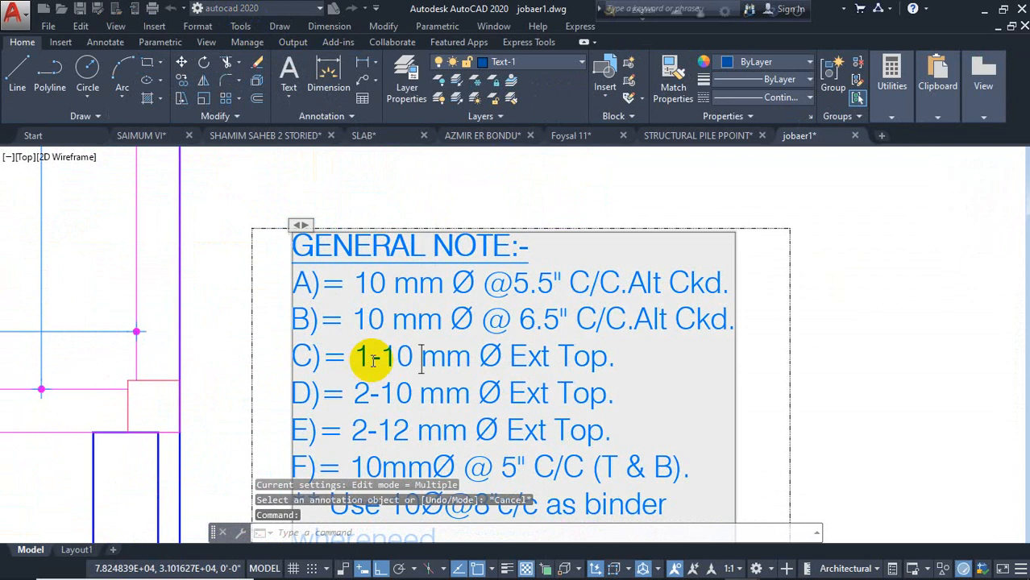
{"action": "left_click_drag", "start_coordinate": [381, 360], "coordinate": [400, 361]}
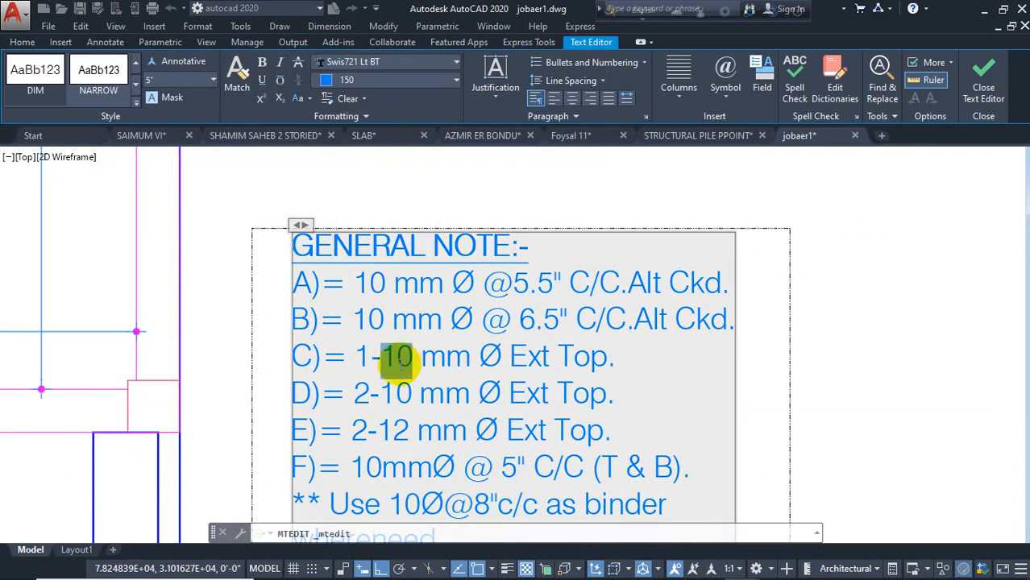
{"action": "left_click", "coordinate": [385, 356]}
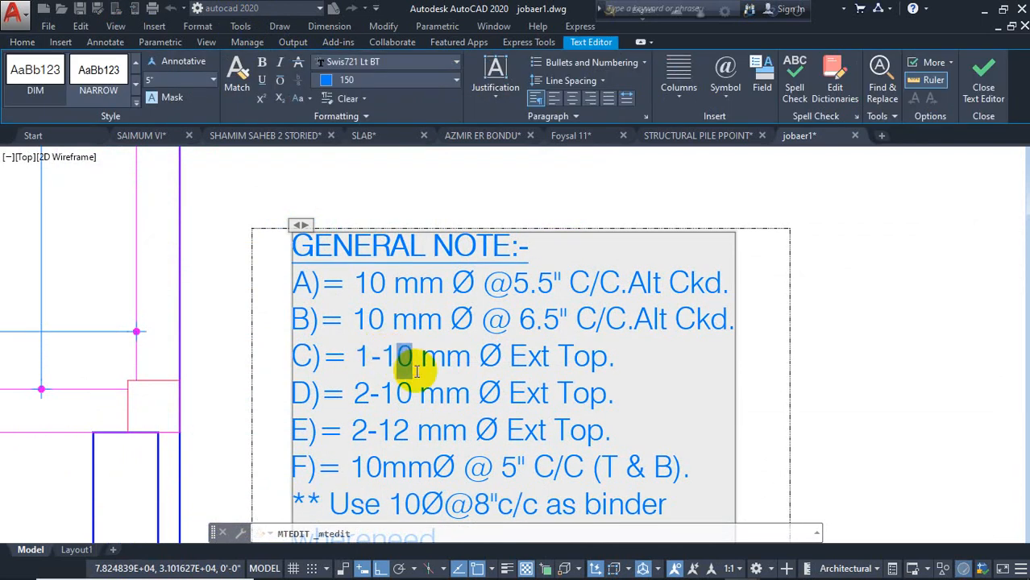
{"action": "scroll", "coordinate": [382, 340], "scroll_direction": "down", "scroll_amount": 4}
{"action": "left_click", "coordinate": [402, 248]}
{"action": "middle_click_drag", "start_coordinate": [391, 256], "coordinate": [480, 489]}
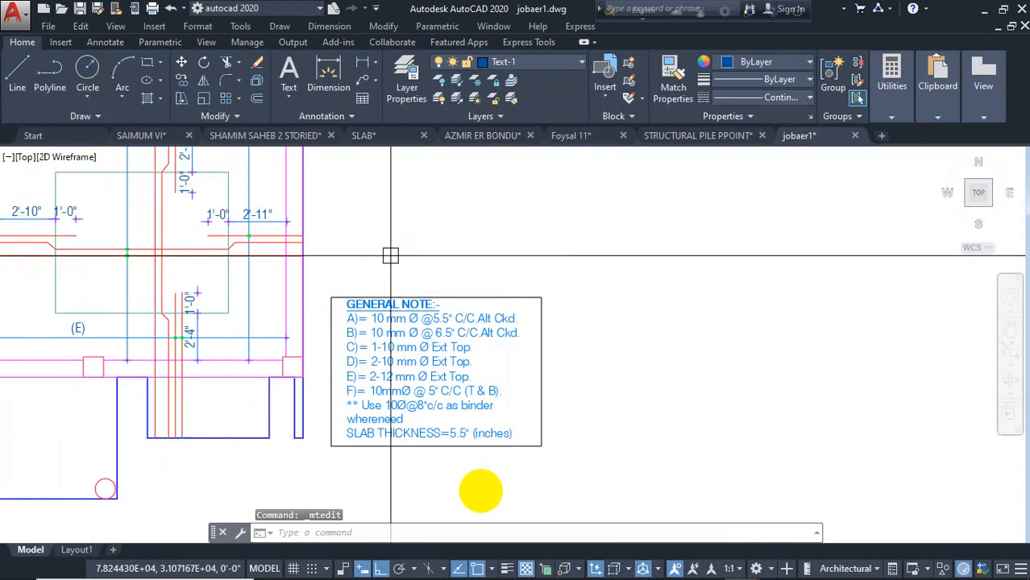
{"action": "scroll", "coordinate": [367, 419], "scroll_direction": "up", "scroll_amount": 1}
{"action": "middle_click_drag", "start_coordinate": [355, 284], "coordinate": [427, 417]}
{"action": "scroll", "coordinate": [367, 211], "scroll_direction": "up", "scroll_amount": 4}
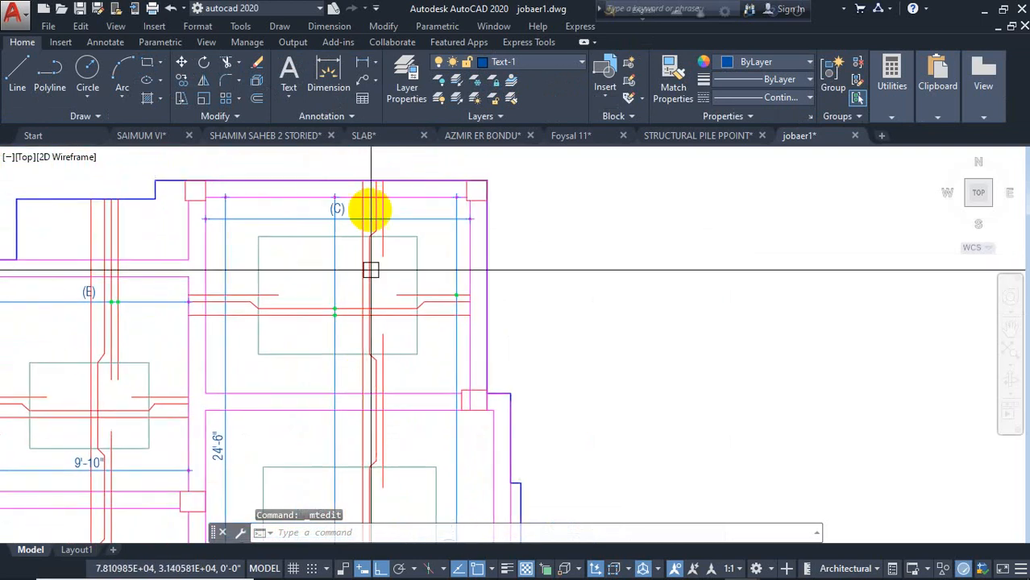
Copy a green donut marker onto the extra top bar where it crosses the north bay's (C) dimension line
{"action": "scroll", "coordinate": [268, 242], "scroll_direction": "down", "scroll_amount": 2}
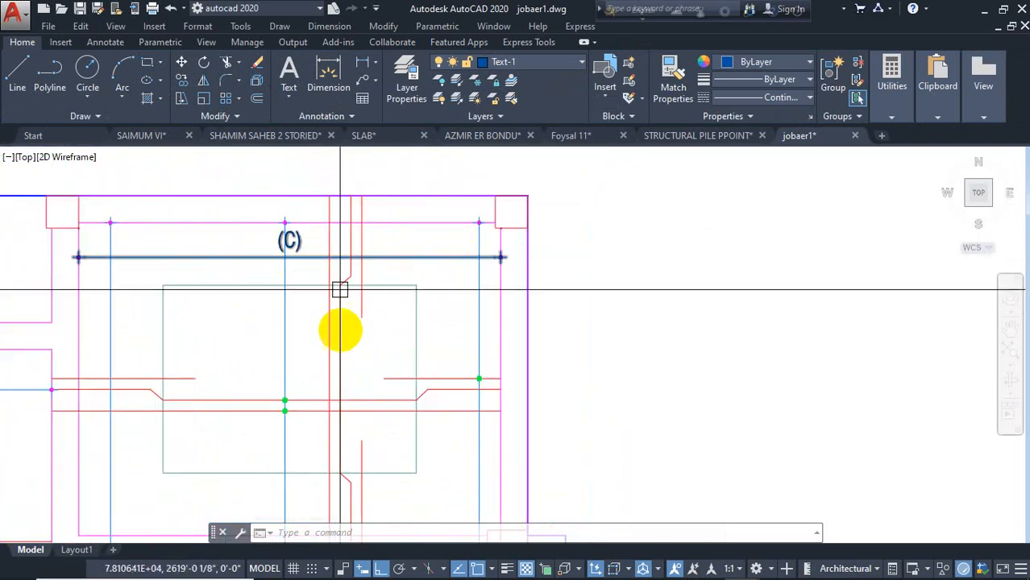
{"action": "scroll", "coordinate": [291, 376], "scroll_direction": "up", "scroll_amount": 2}
{"action": "scroll", "coordinate": [291, 376], "scroll_direction": "up", "scroll_amount": 2}
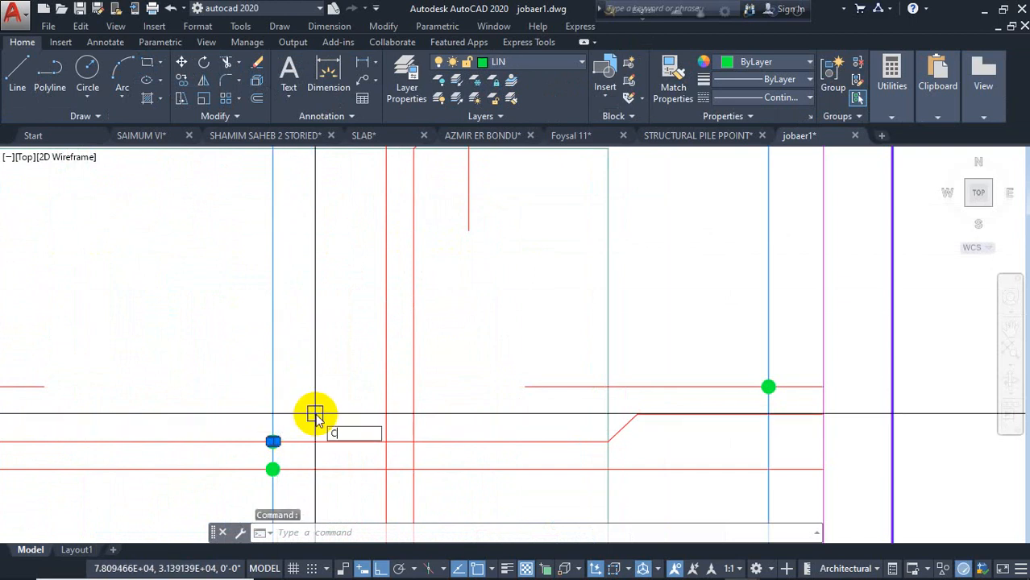
{"action": "type", "text": "o"}
{"action": "key", "text": "Return"}
{"action": "left_click", "coordinate": [273, 442]}
{"action": "scroll", "coordinate": [198, 470], "scroll_direction": "down", "scroll_amount": 4}
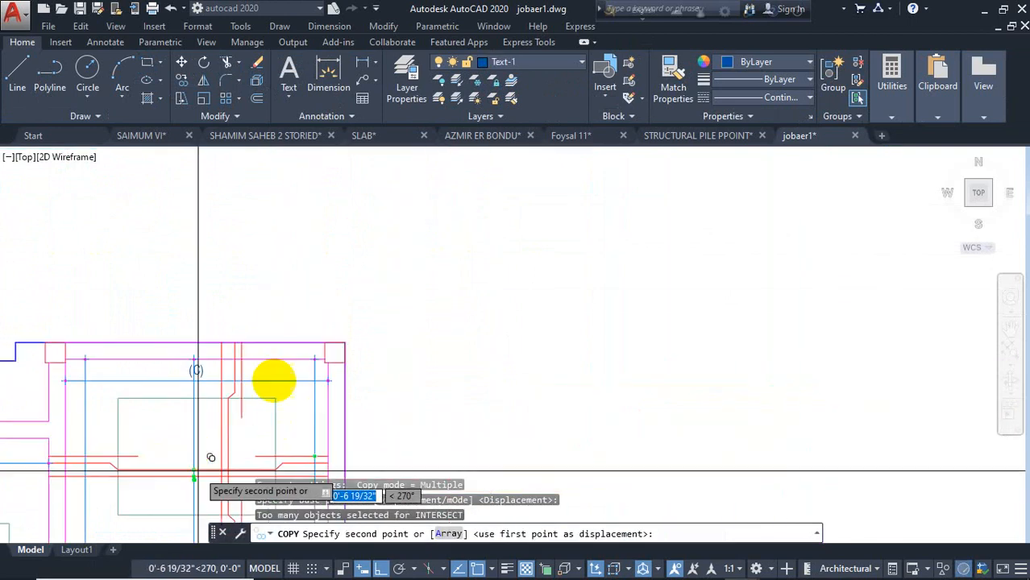
{"action": "scroll", "coordinate": [218, 414], "scroll_direction": "up", "scroll_amount": 4}
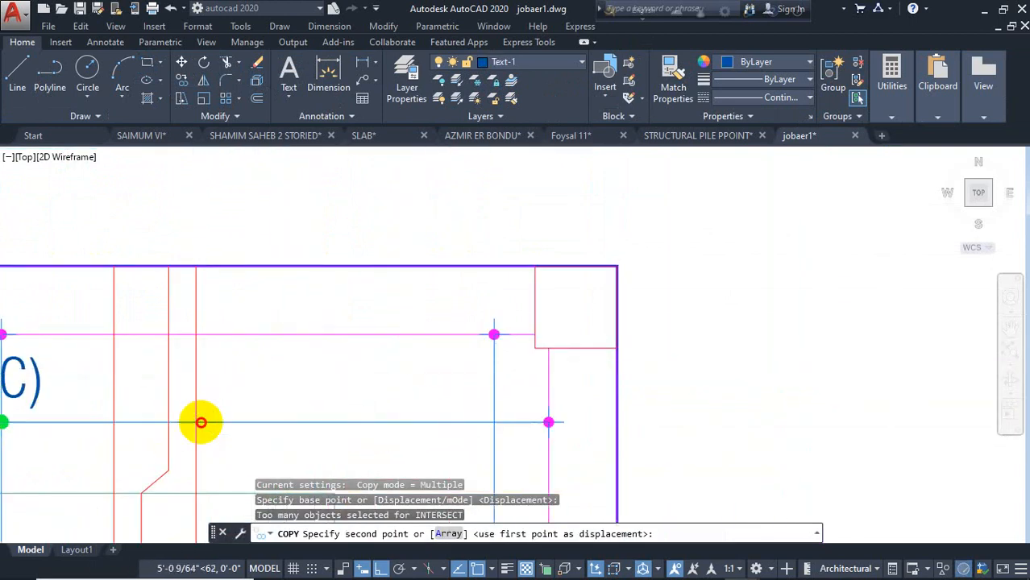
{"action": "left_click", "coordinate": [201, 422]}
{"action": "scroll", "coordinate": [272, 354], "scroll_direction": "down", "scroll_amount": 6}
{"action": "key", "text": "Escape"}
{"action": "middle_click_drag", "start_coordinate": [396, 345], "coordinate": [458, 199]}
{"action": "scroll", "coordinate": [435, 203], "scroll_direction": "down", "scroll_amount": 2}
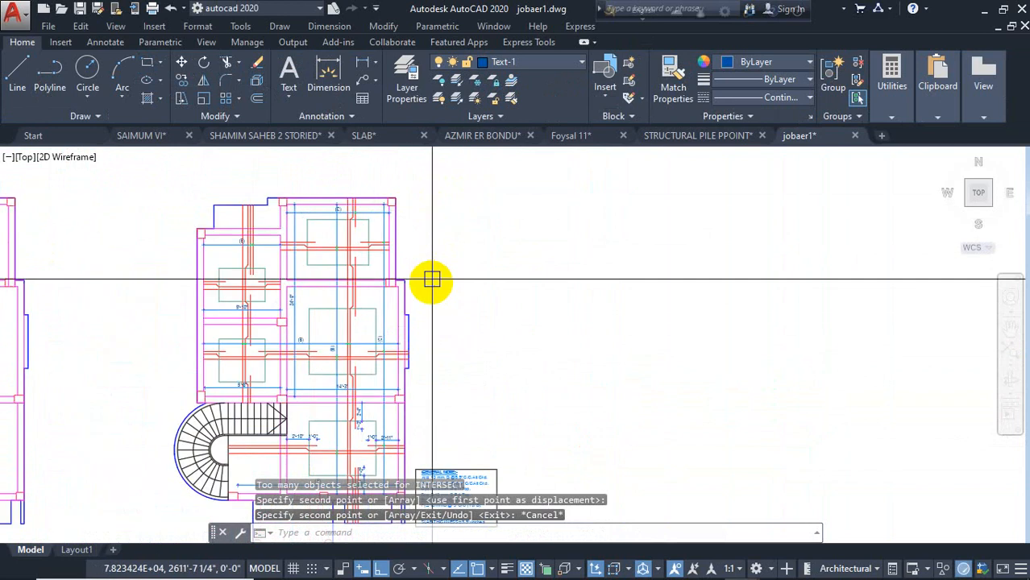
{"action": "middle_click_drag", "start_coordinate": [432, 279], "coordinate": [457, 251]}
{"action": "scroll", "coordinate": [393, 396], "scroll_direction": "up", "scroll_amount": 2}
{"action": "middle_click_drag", "start_coordinate": [393, 394], "coordinate": [353, 314]}
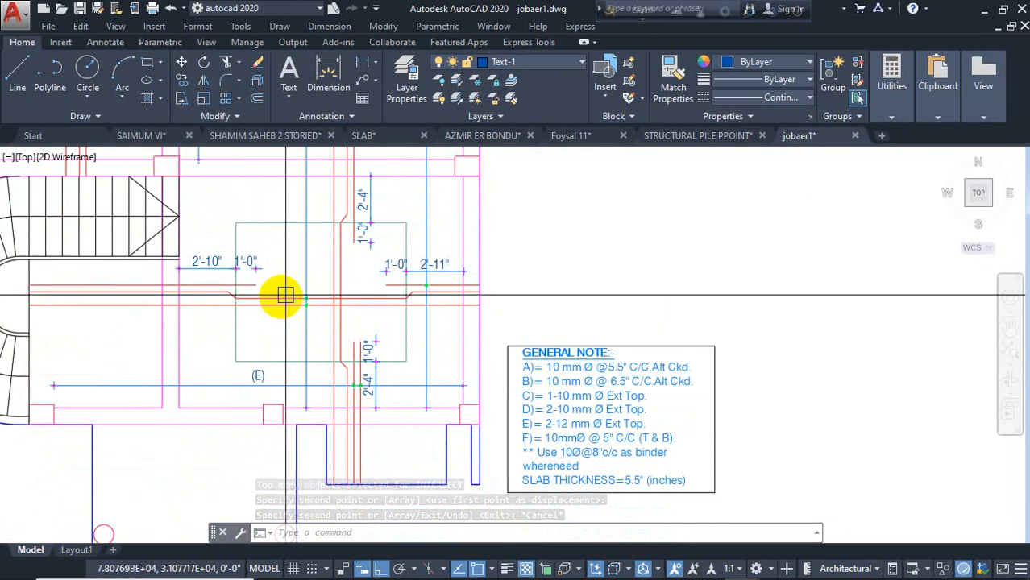
Examine the extra-bar extension dimensions on all four sides of the south bay's inner rectangle
{"action": "middle_click_drag", "start_coordinate": [306, 283], "coordinate": [291, 304]}
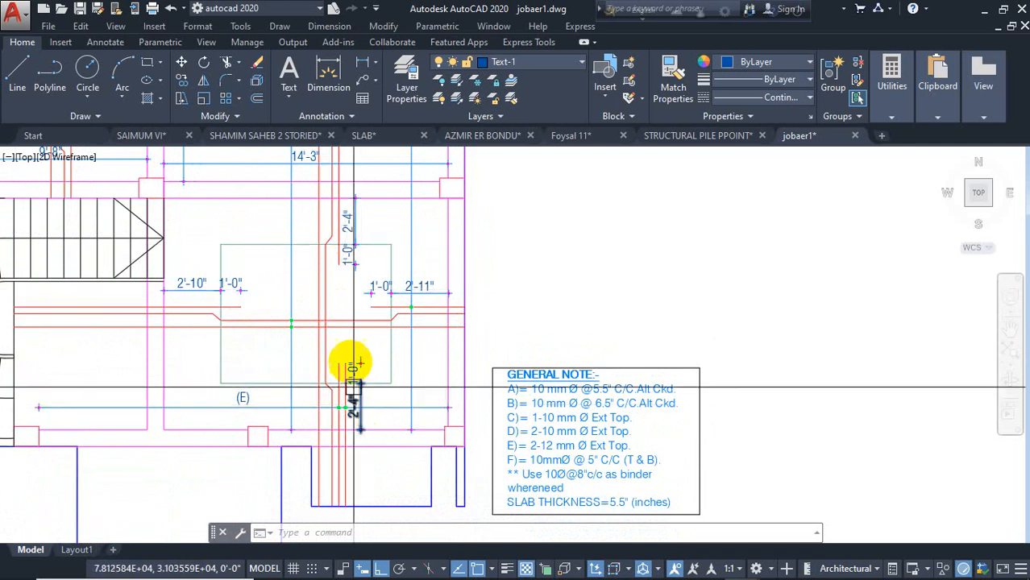
{"action": "scroll", "coordinate": [354, 364], "scroll_direction": "up", "scroll_amount": 2}
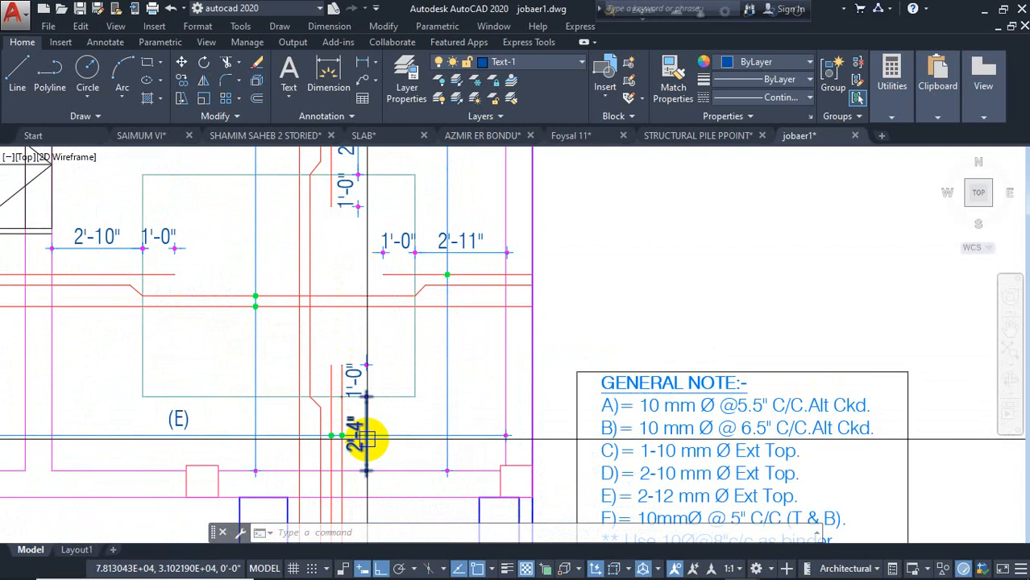
{"action": "middle_click_drag", "start_coordinate": [350, 286], "coordinate": [344, 348]}
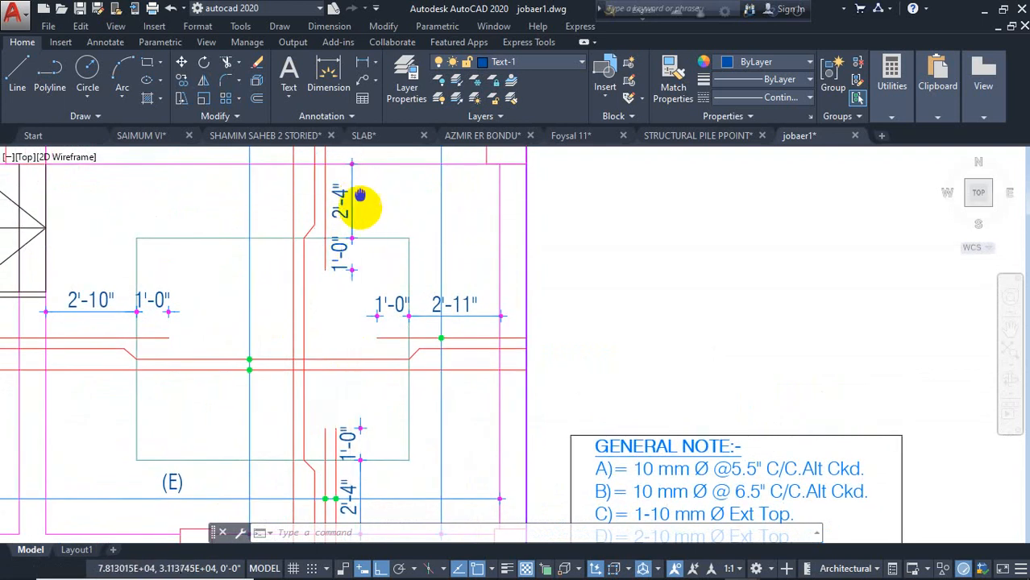
{"action": "middle_click_drag", "start_coordinate": [359, 195], "coordinate": [360, 217]}
{"action": "middle_click_drag", "start_coordinate": [382, 465], "coordinate": [358, 415]}
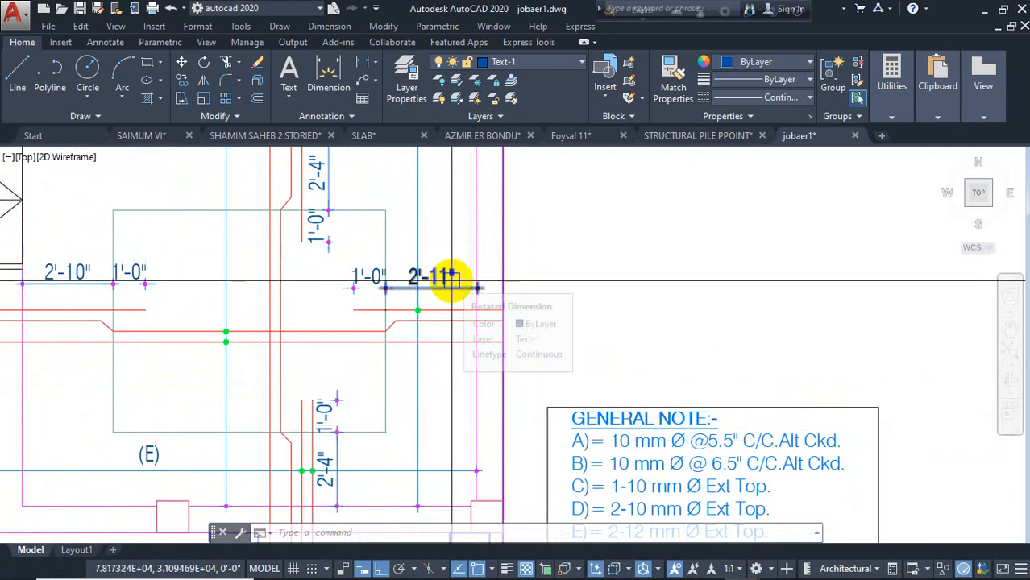
{"action": "middle_click_drag", "start_coordinate": [90, 298], "coordinate": [195, 303]}
{"action": "scroll", "coordinate": [202, 295], "scroll_direction": "down", "scroll_amount": 4}
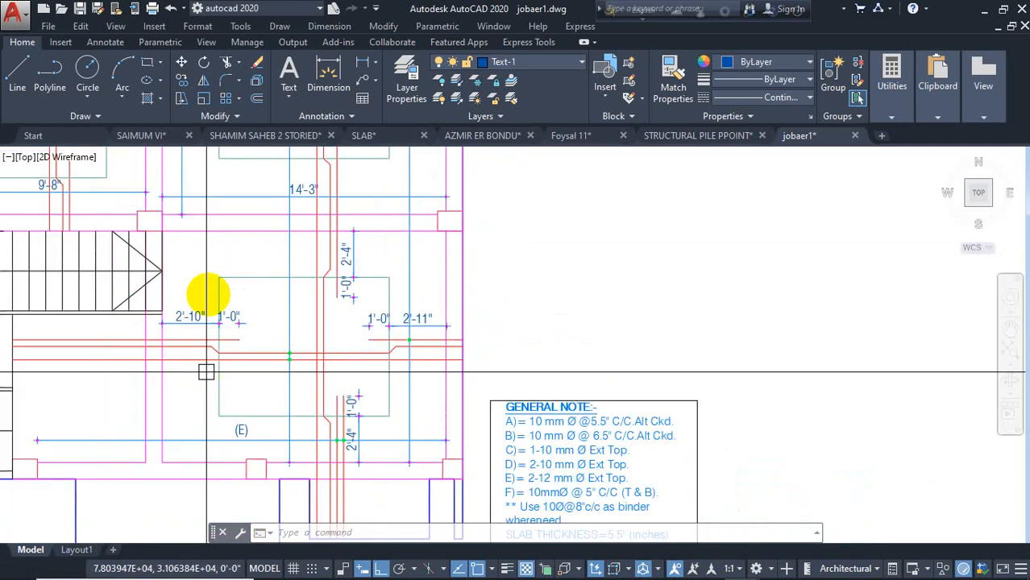
Dimension how far the extra top bar on the middle bay's south side extends inside the inner rectangle
{"action": "scroll", "coordinate": [294, 338], "scroll_direction": "up", "scroll_amount": 3}
{"action": "scroll", "coordinate": [295, 338], "scroll_direction": "up", "scroll_amount": 2}
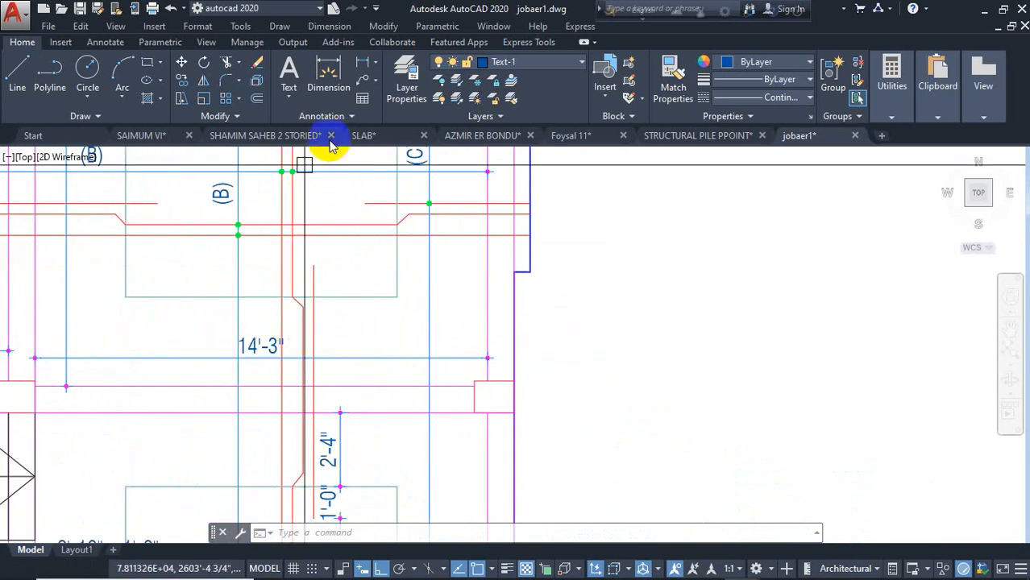
{"action": "left_click", "coordinate": [327, 80]}
{"action": "left_click", "coordinate": [314, 264]}
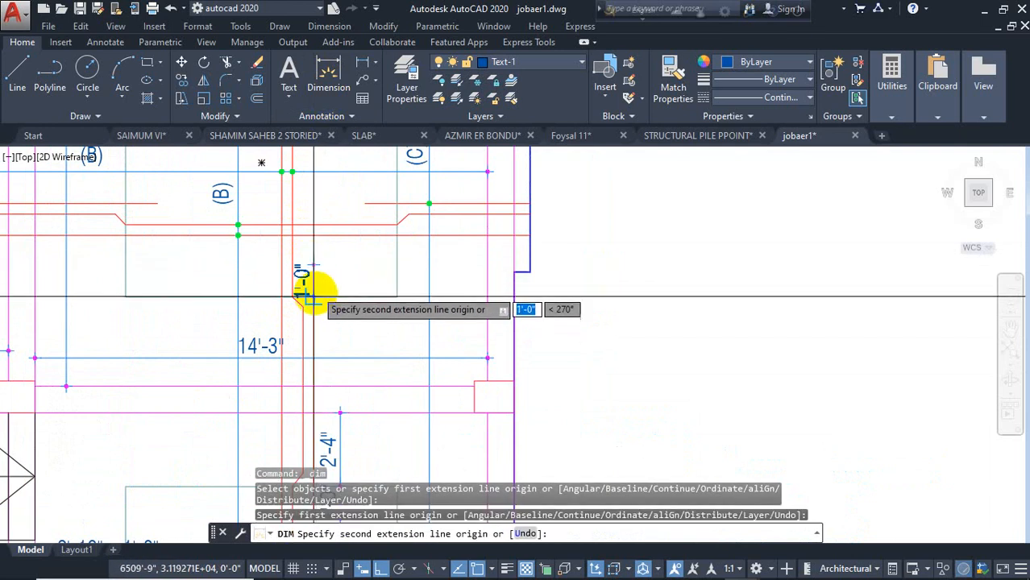
{"action": "left_click", "coordinate": [313, 275]}
{"action": "left_click", "coordinate": [337, 275]}
Dimension the extensions of the middle bay's west and east extra top bars inside the inner rectangle, placing both just above the bars
{"action": "middle_click_drag", "start_coordinate": [343, 263], "coordinate": [345, 316]}
{"action": "left_click", "coordinate": [160, 257]}
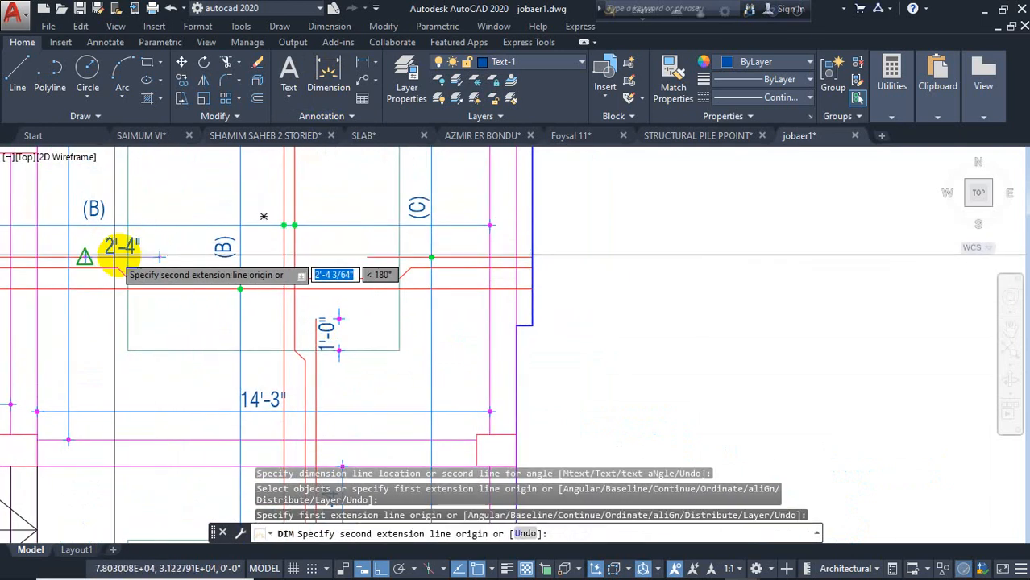
{"action": "left_click", "coordinate": [127, 256]}
{"action": "left_click", "coordinate": [183, 246]}
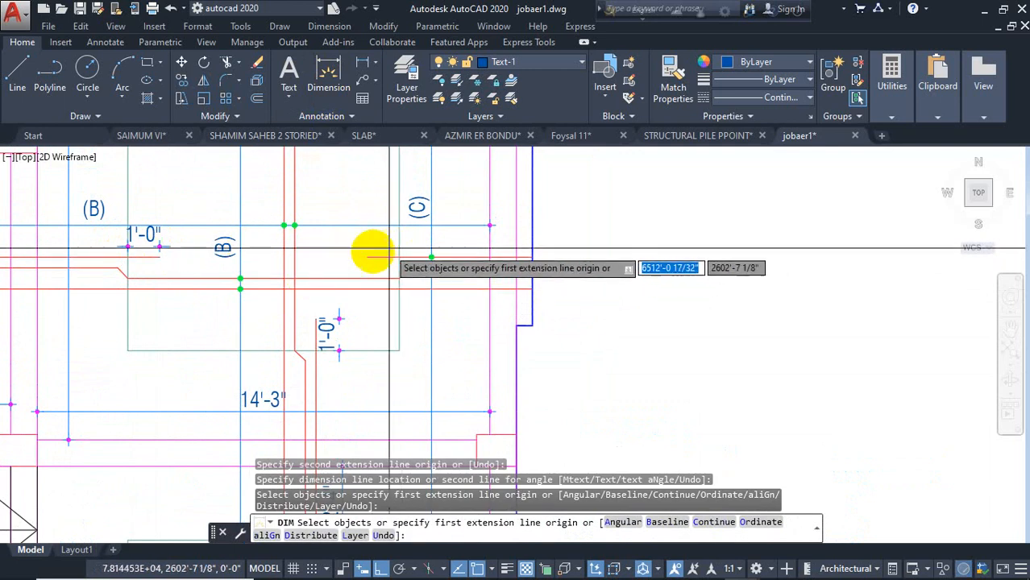
{"action": "left_click", "coordinate": [368, 257]}
{"action": "left_click", "coordinate": [399, 256]}
{"action": "left_click", "coordinate": [379, 231]}
Dimension how far the extra top bar on the middle bay's north side extends inside the inner rectangle
{"action": "middle_click_drag", "start_coordinate": [307, 245], "coordinate": [307, 345]}
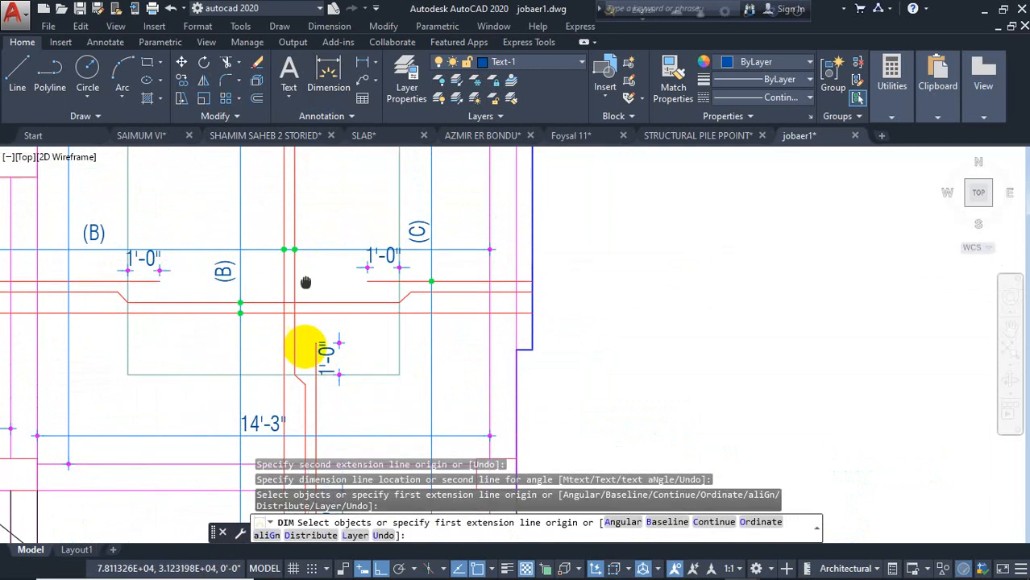
{"action": "left_click", "coordinate": [311, 214]}
{"action": "left_click", "coordinate": [312, 183]}
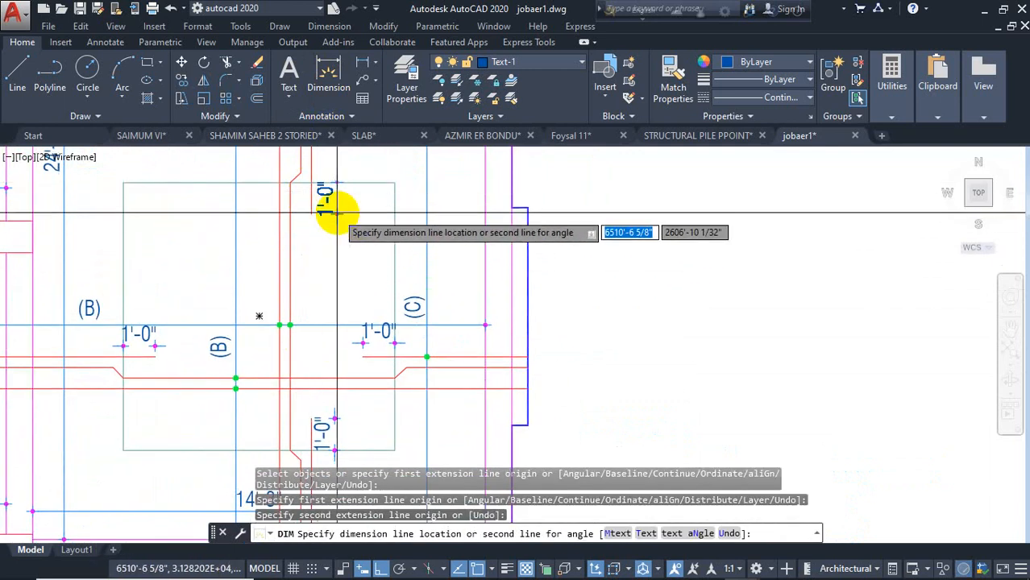
{"action": "left_click", "coordinate": [338, 212]}
{"action": "key", "text": "Escape"}
Add a continued dimension from the middle bay's north extension dimension up to its north beam
{"action": "left_click", "coordinate": [329, 25]}
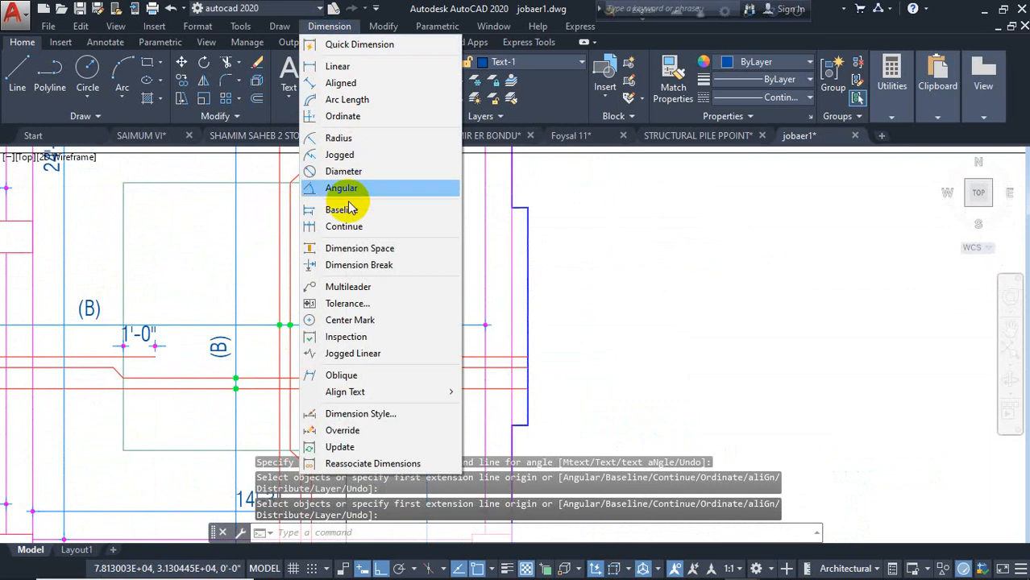
{"action": "left_click", "coordinate": [344, 226]}
{"action": "middle_click_drag", "start_coordinate": [322, 281], "coordinate": [323, 338]}
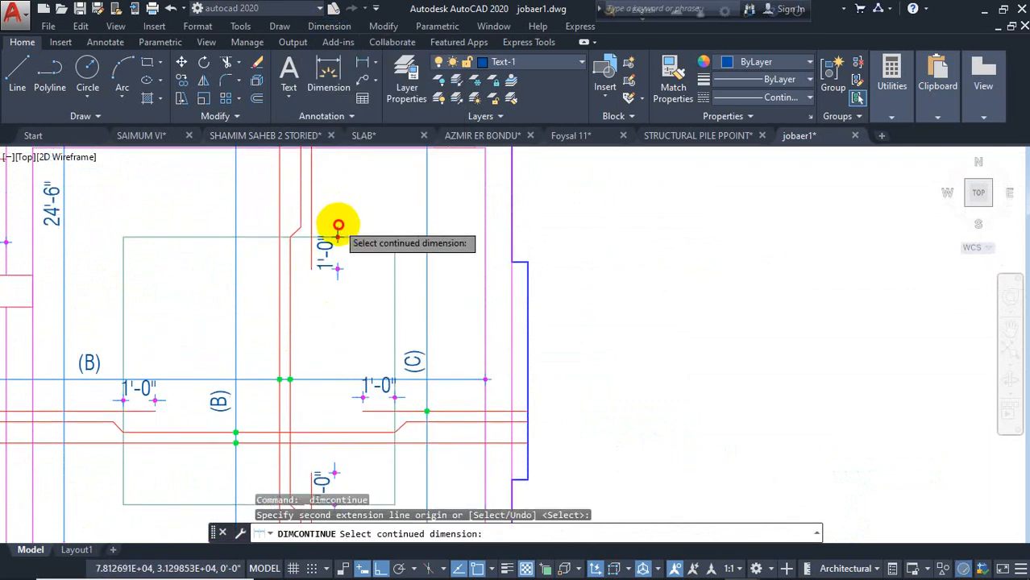
{"action": "left_click", "coordinate": [338, 226]}
{"action": "mouse_move", "coordinate": [337, 227]}
{"action": "middle_mouse_down"}
{"action": "mouse_move", "coordinate": [340, 294]}
{"action": "mouse_move", "coordinate": [353, 178]}
{"action": "middle_mouse_up"}
{"action": "key", "text": "Return"}
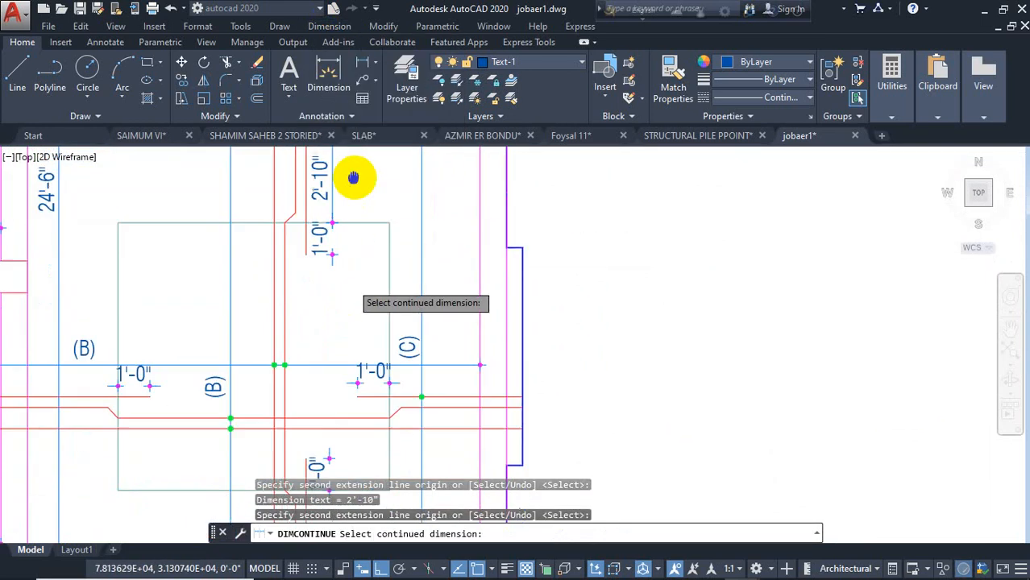
Add a continued dimension from the middle bay's south extension dimension down to its south beam
{"action": "middle_click_drag", "start_coordinate": [348, 327], "coordinate": [340, 230]}
{"action": "left_click", "coordinate": [329, 398]}
{"action": "middle_click_drag", "start_coordinate": [321, 450], "coordinate": [322, 379]}
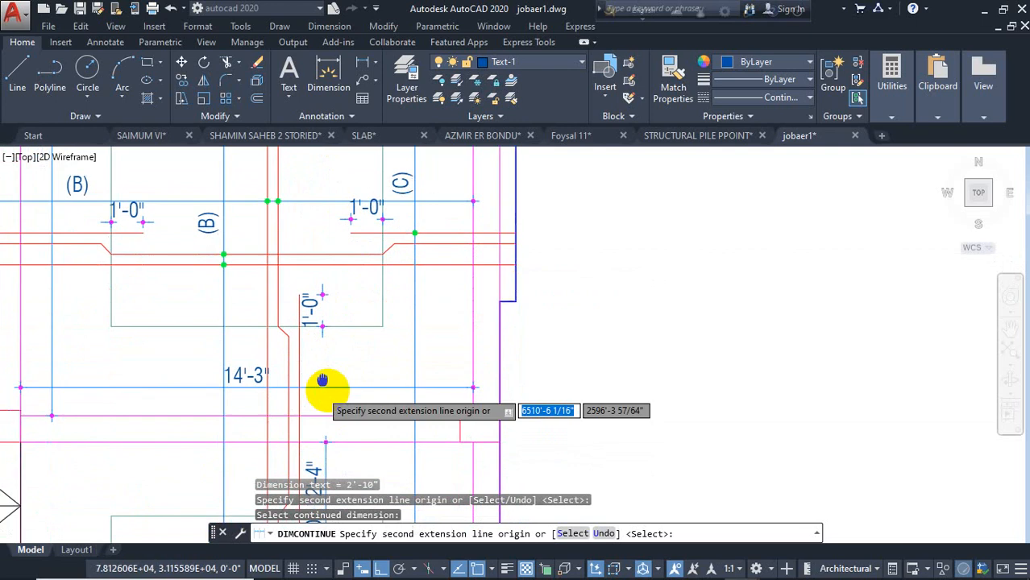
{"action": "left_click", "coordinate": [321, 412]}
{"action": "key", "text": "Return"}
Add a continued dimension from the middle bay's west extension dimension out to its west beam
{"action": "middle_click_drag", "start_coordinate": [379, 323], "coordinate": [414, 388]}
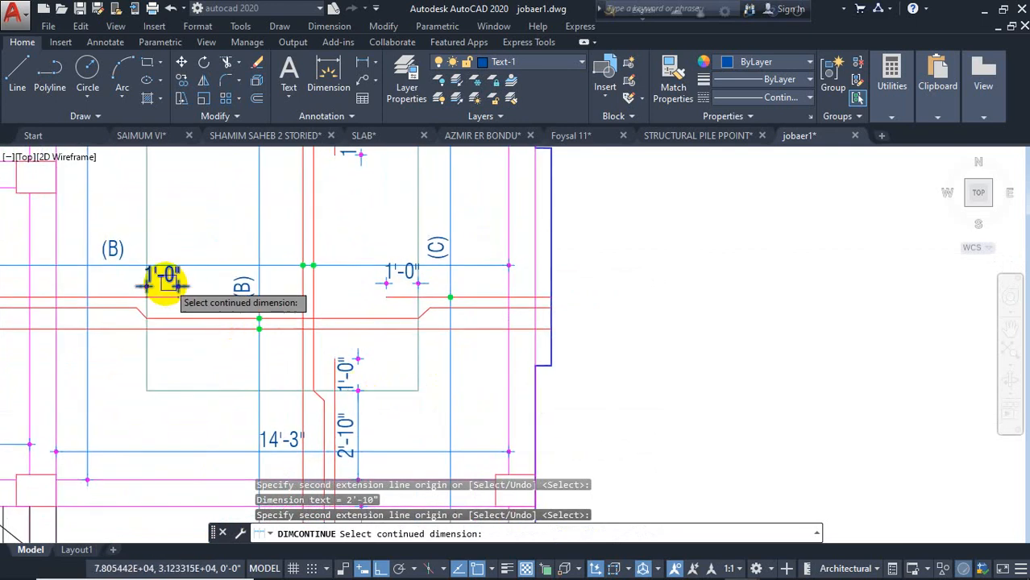
{"action": "scroll", "coordinate": [168, 281], "scroll_direction": "up", "scroll_amount": 2}
{"action": "left_click", "coordinate": [131, 286]}
{"action": "middle_click_drag", "start_coordinate": [18, 303], "coordinate": [174, 309]}
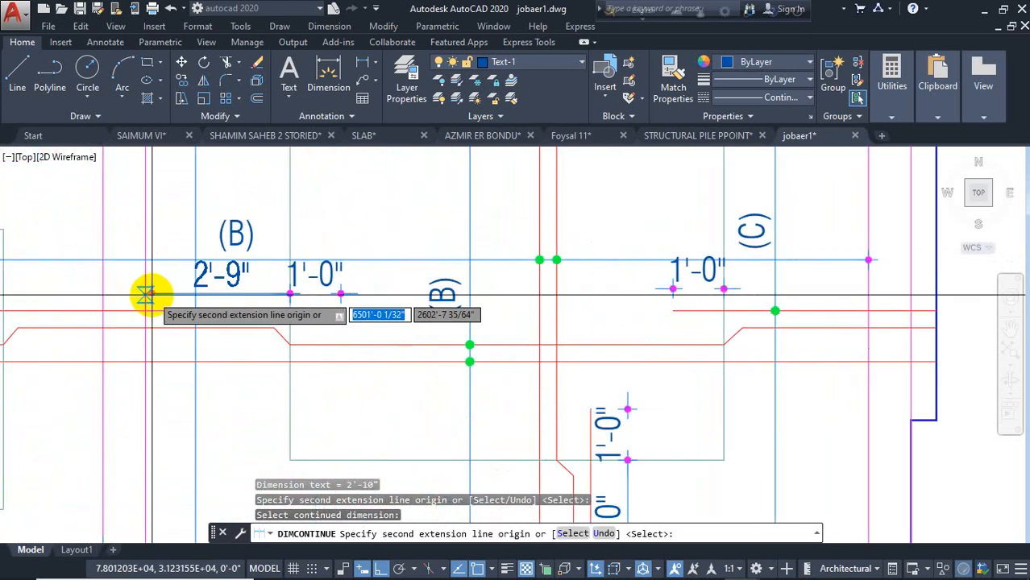
{"action": "left_click", "coordinate": [143, 292]}
{"action": "key", "text": "Return"}
Add a continued dimension from the middle bay's east extension dimension out to its east beam, and end the command
{"action": "scroll", "coordinate": [89, 270], "scroll_direction": "down", "scroll_amount": 3}
{"action": "scroll", "coordinate": [443, 286], "scroll_direction": "up", "scroll_amount": 3}
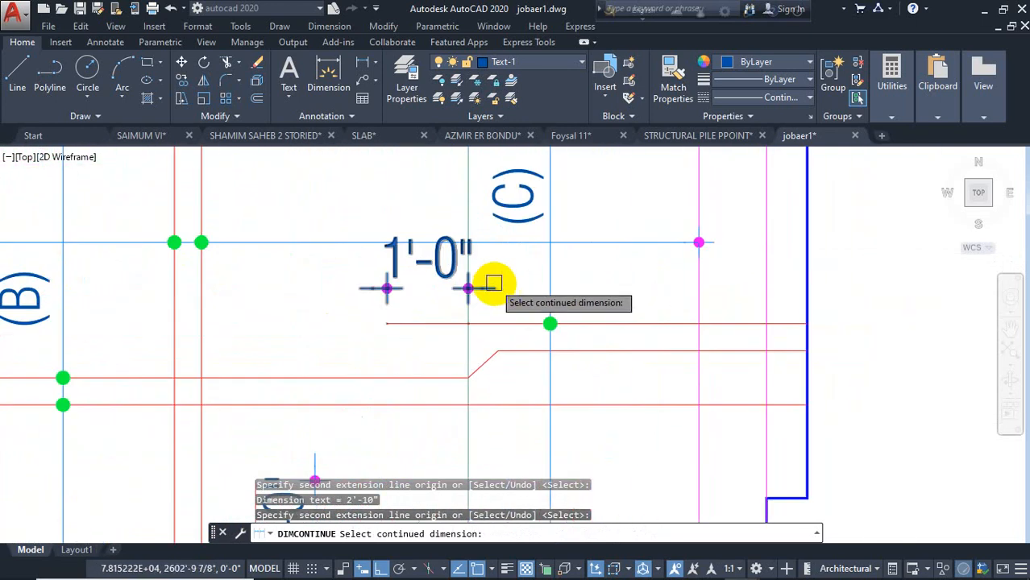
{"action": "left_click", "coordinate": [474, 286]}
{"action": "left_click", "coordinate": [701, 291]}
{"action": "key", "text": "Return"}
{"action": "scroll", "coordinate": [471, 287], "scroll_direction": "down", "scroll_amount": 4}
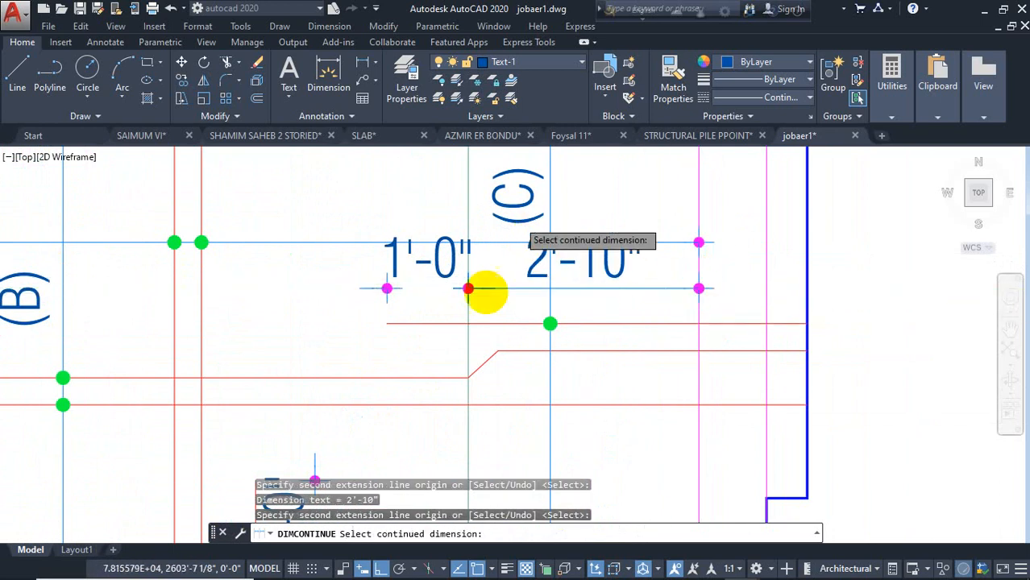
{"action": "key", "text": "Escape"}
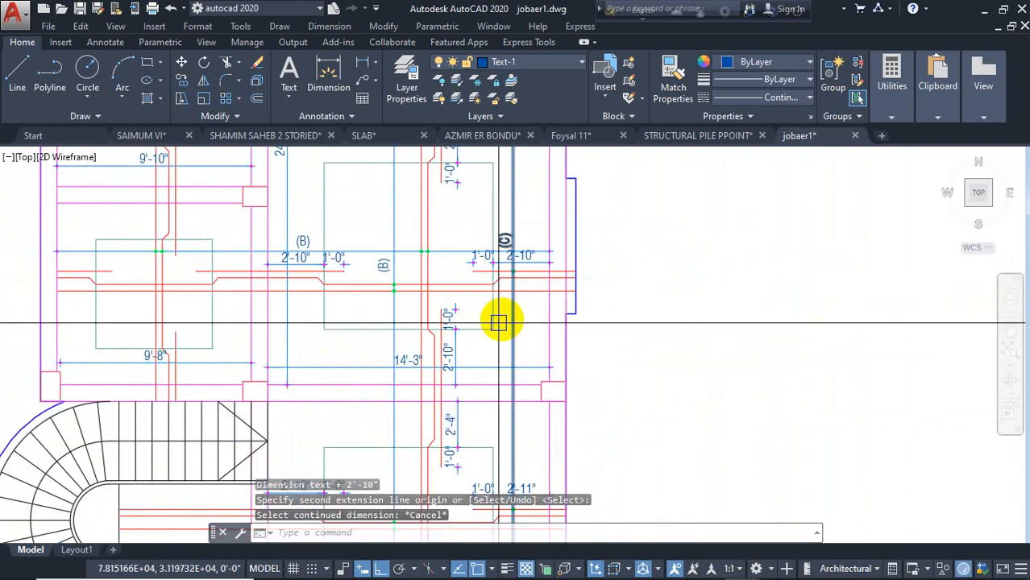
Examine the whole annotated slab reinforcement layout, including its general note and the middle bay's dimensions
{"action": "scroll", "coordinate": [499, 322], "scroll_direction": "down", "scroll_amount": 5}
{"action": "middle_click_drag", "start_coordinate": [342, 295], "coordinate": [448, 290]}
{"action": "mouse_move", "coordinate": [581, 354]}
{"action": "middle_mouse_down"}
{"action": "mouse_move", "coordinate": [496, 348]}
{"action": "mouse_move", "coordinate": [494, 337]}
{"action": "mouse_move", "coordinate": [494, 390]}
{"action": "middle_mouse_up"}
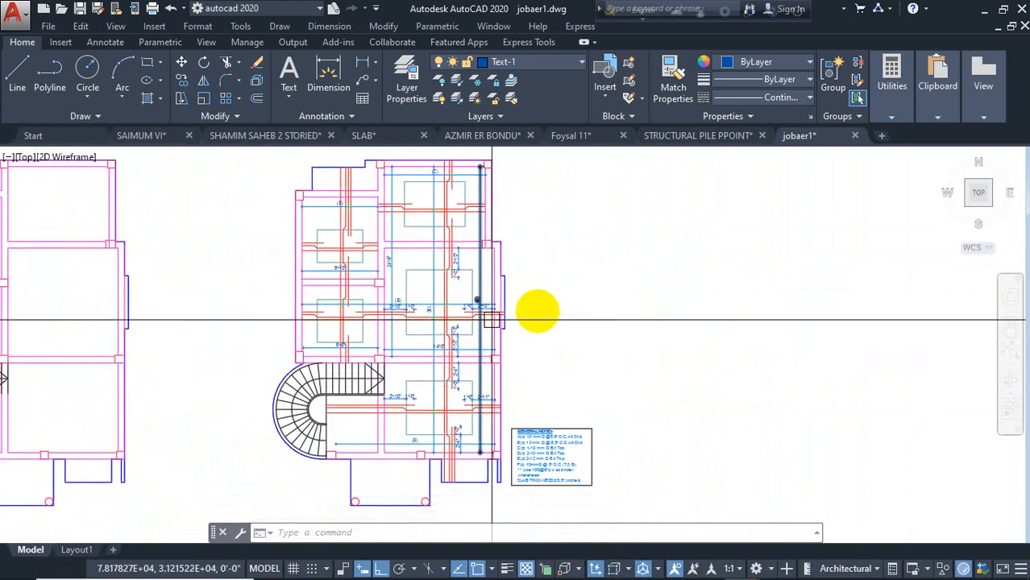
{"action": "mouse_move", "coordinate": [695, 570]}
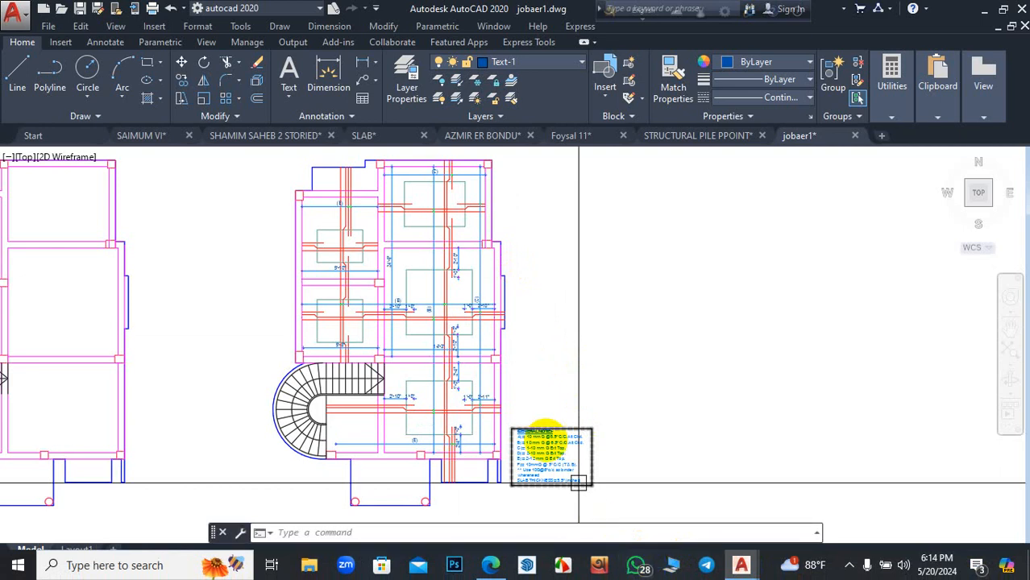
{"action": "scroll", "coordinate": [444, 294], "scroll_direction": "up", "scroll_amount": 5}
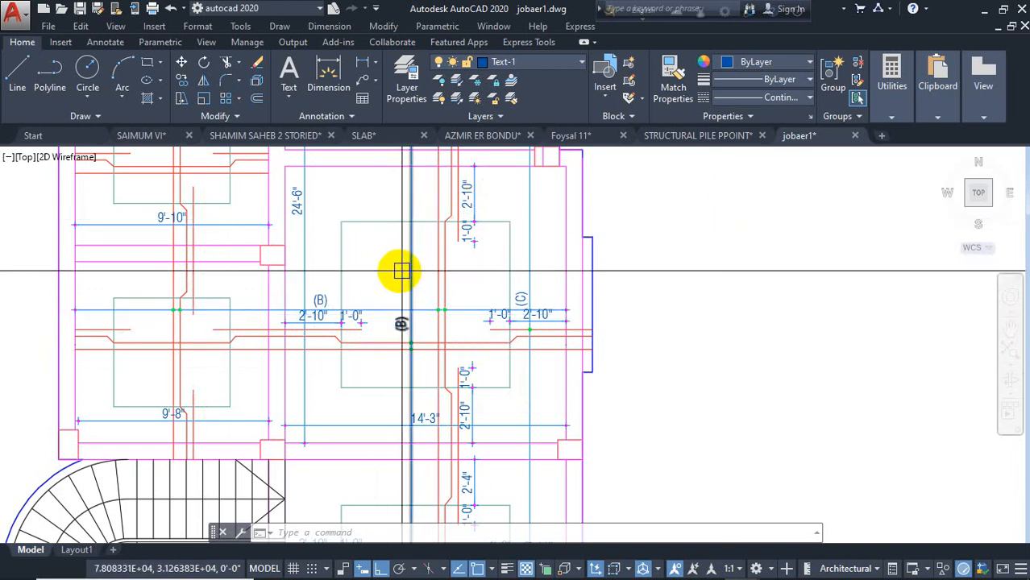
{"action": "scroll", "coordinate": [403, 287], "scroll_direction": "down", "scroll_amount": 6}
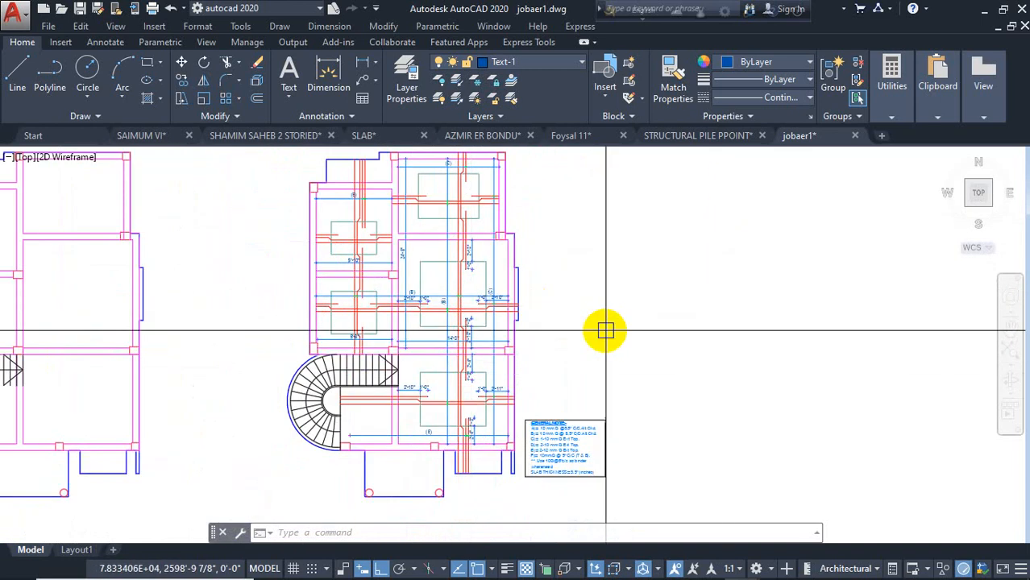
{"action": "middle_click_drag", "start_coordinate": [605, 349], "coordinate": [595, 337]}
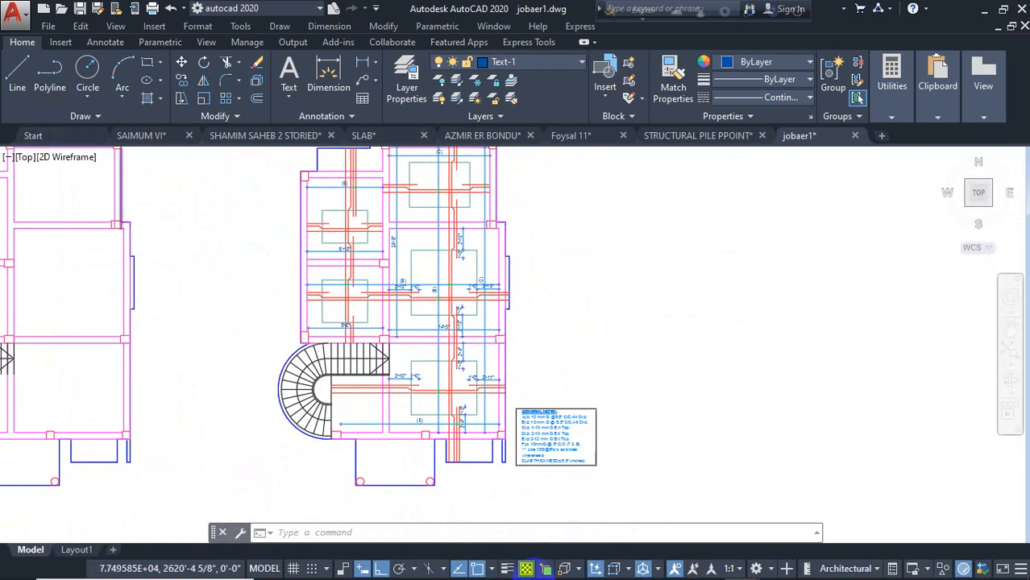
{"action": "mouse_move", "coordinate": [780, 570]}
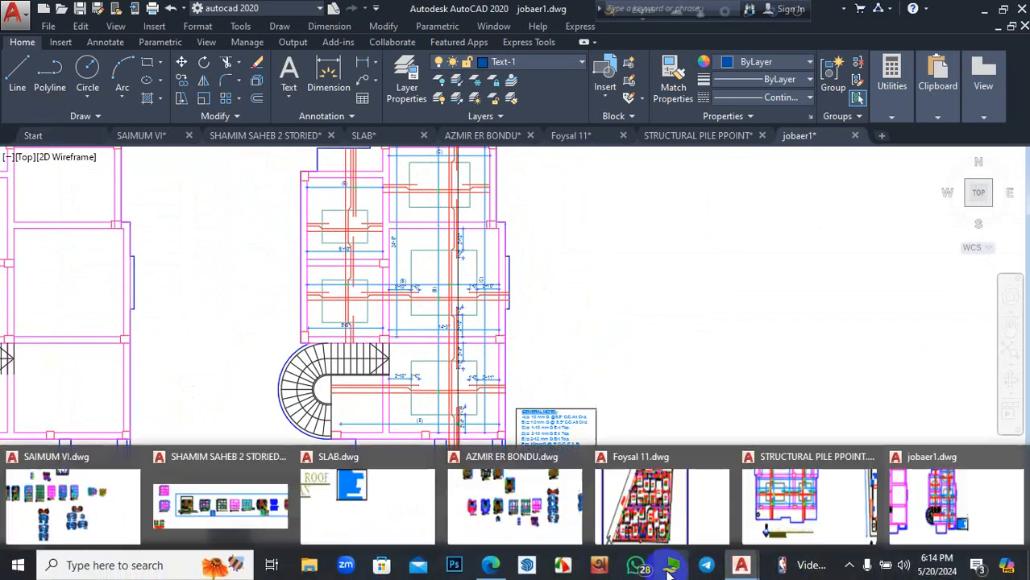
{"action": "left_click", "coordinate": [846, 567]}
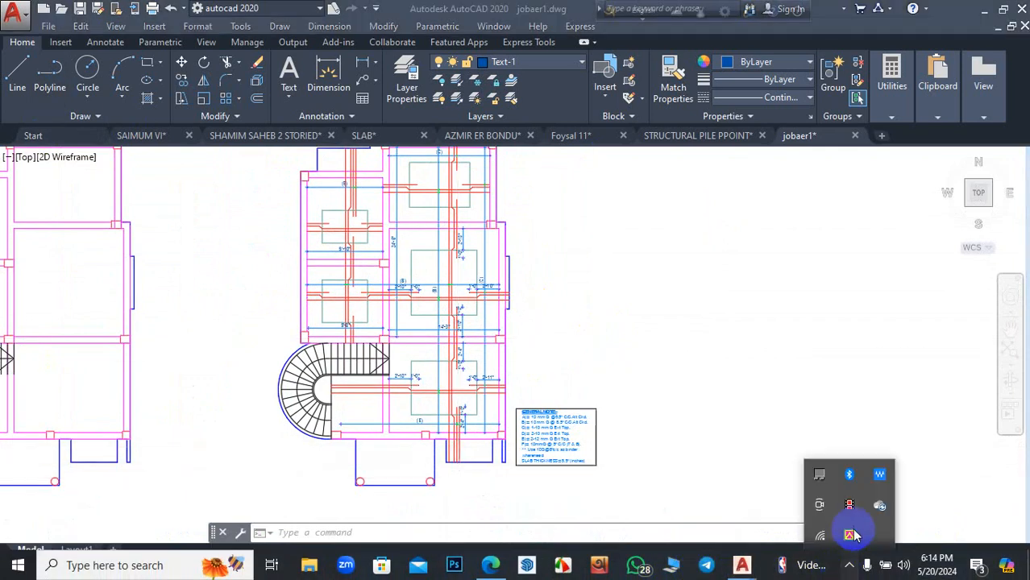